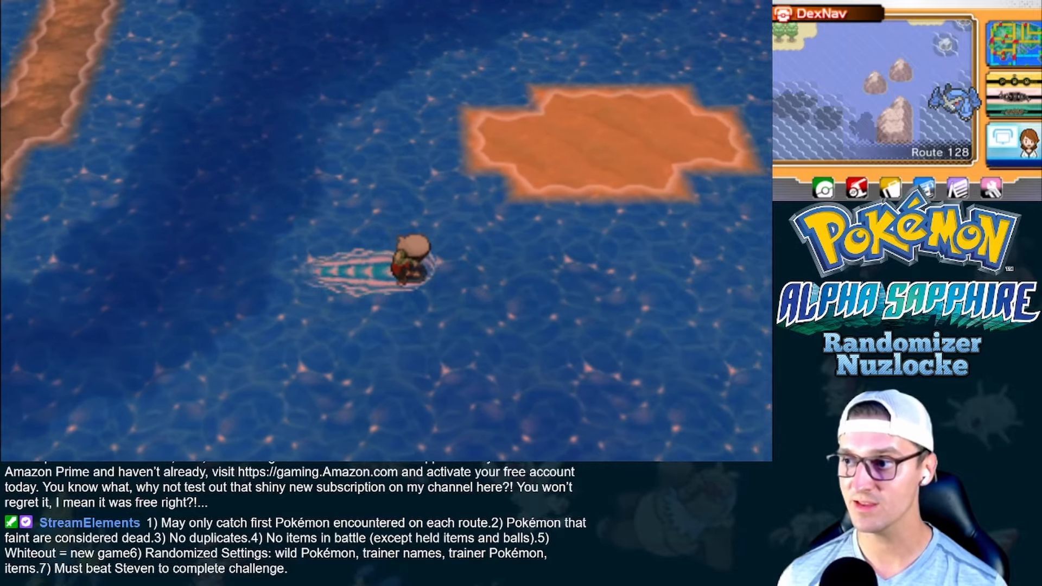
key(Up)
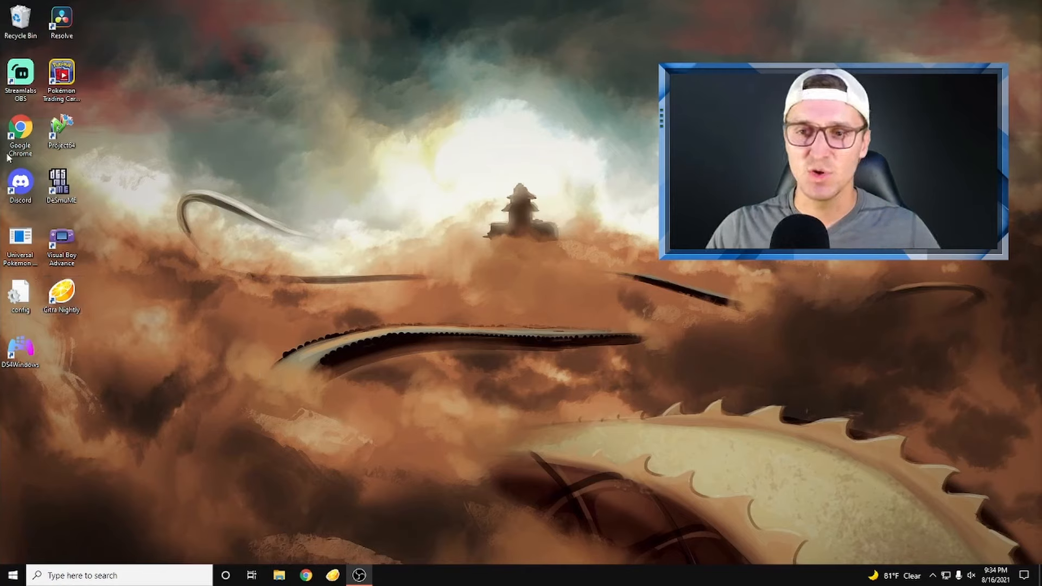
Launch Streamlabs OBS and open the stream destinations in its settings.
click(21, 79)
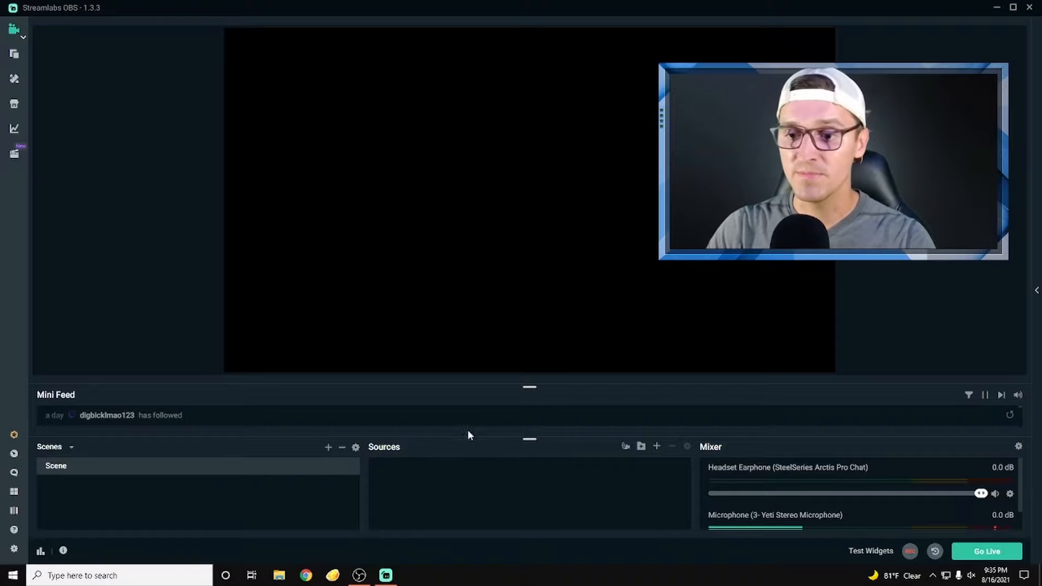
click(13, 550)
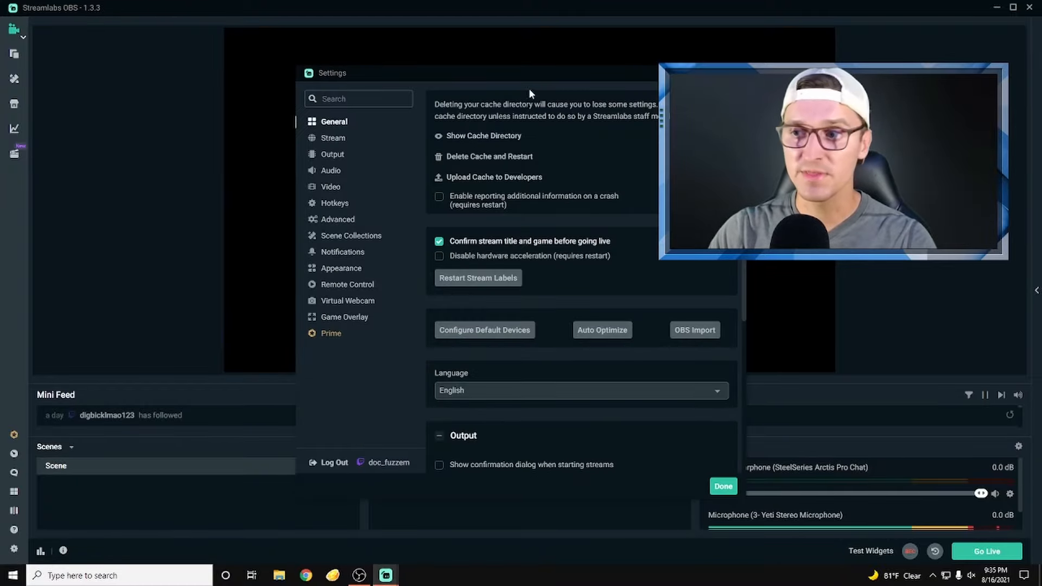
drag(542, 77, 373, 61)
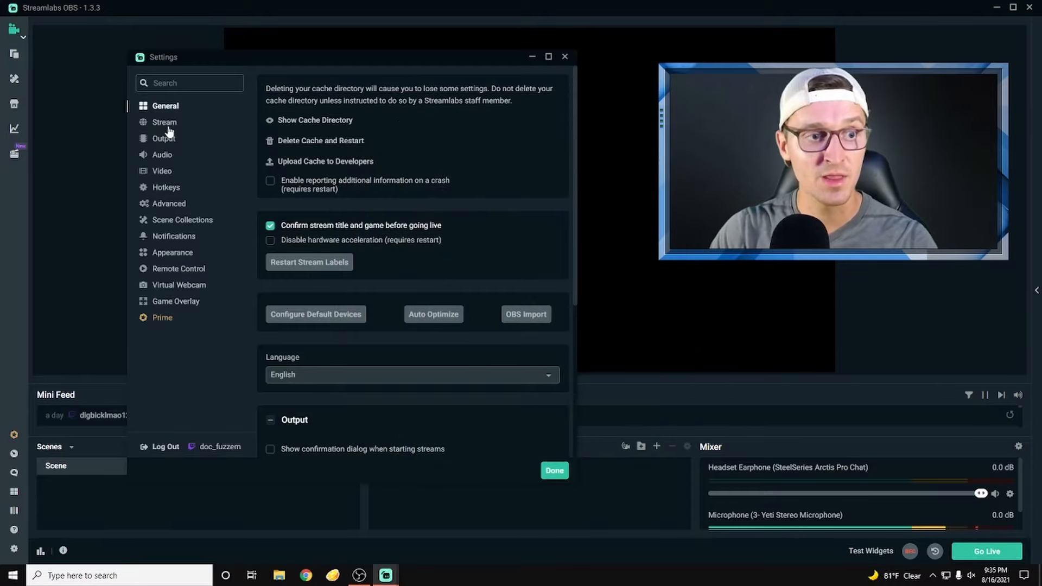
click(162, 124)
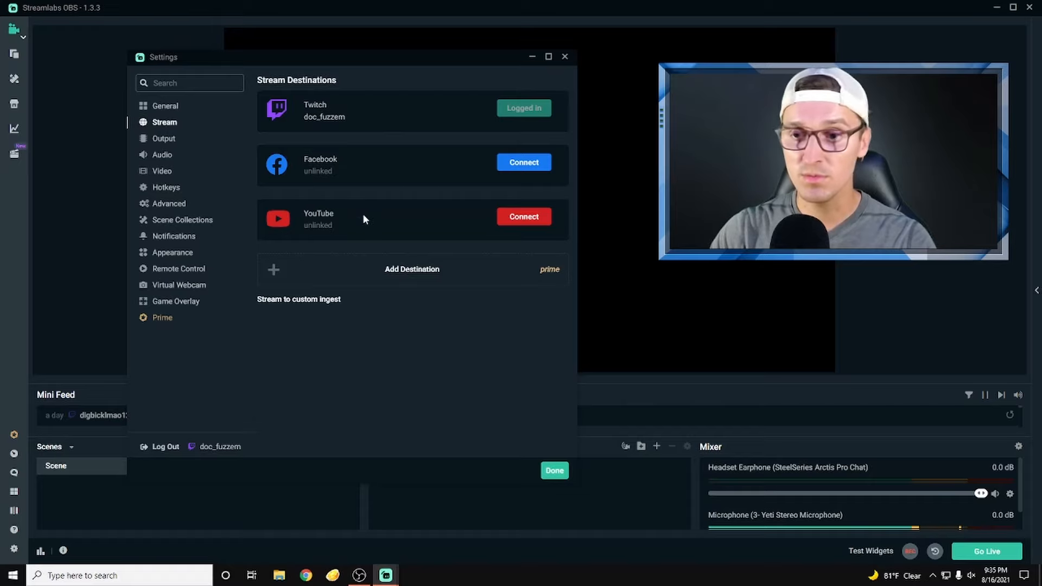
Set the audio track for streaming to 1 in the output settings.
click(165, 140)
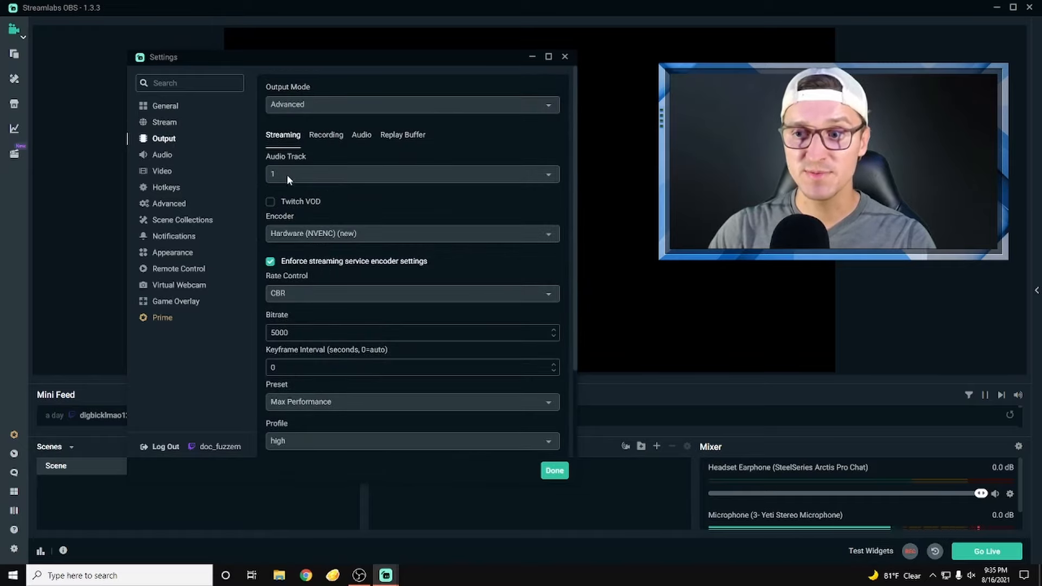
click(486, 177)
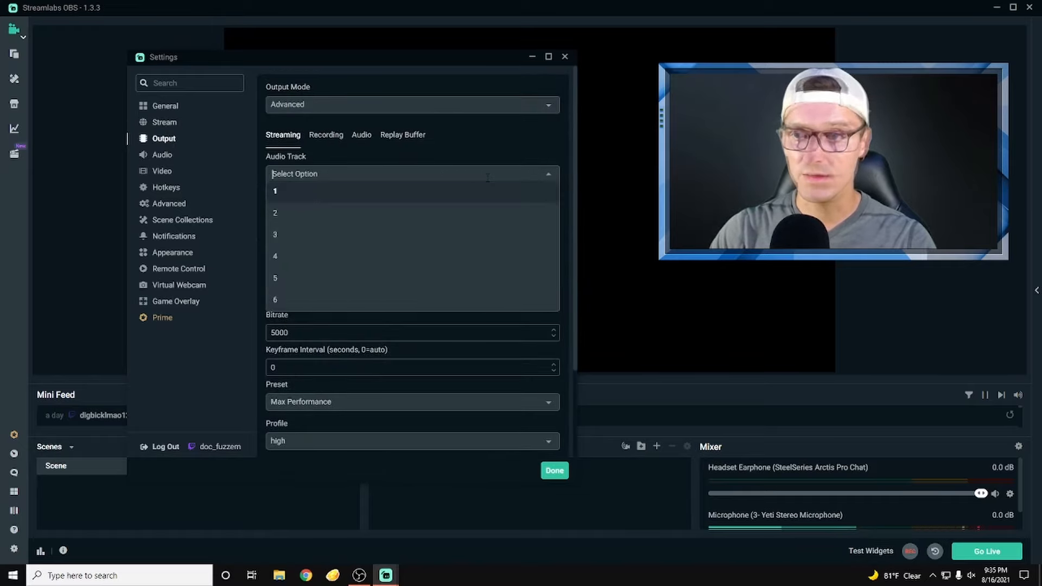
click(469, 197)
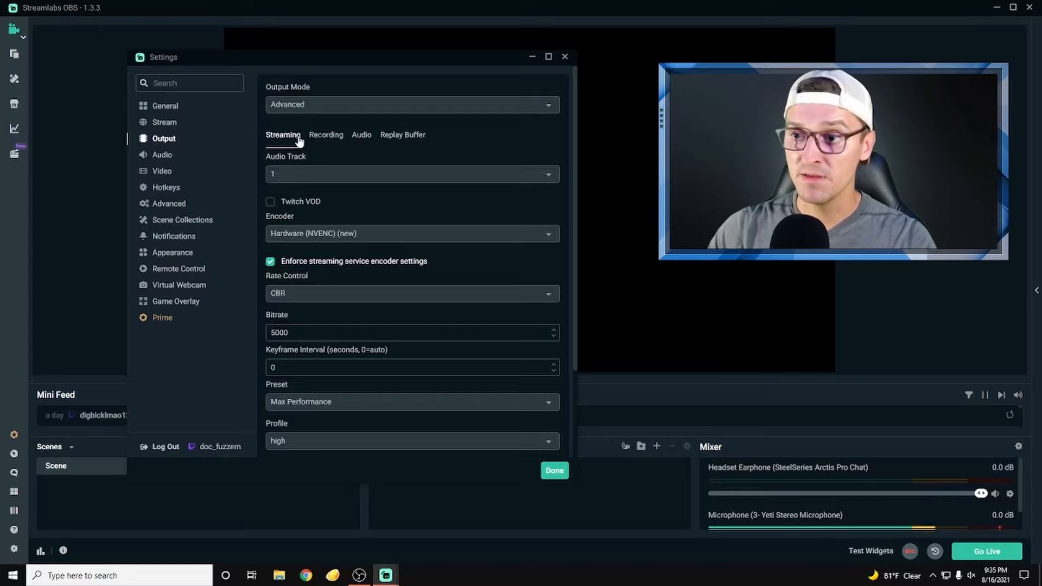
Select mp4 as the recording format in the output settings and review the remaining recording options.
click(332, 142)
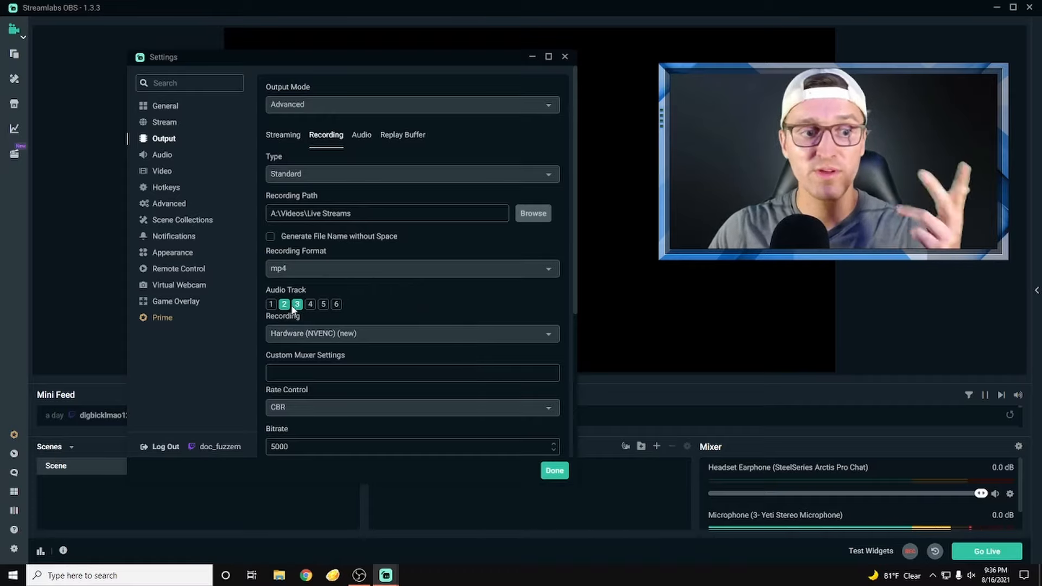
click(301, 269)
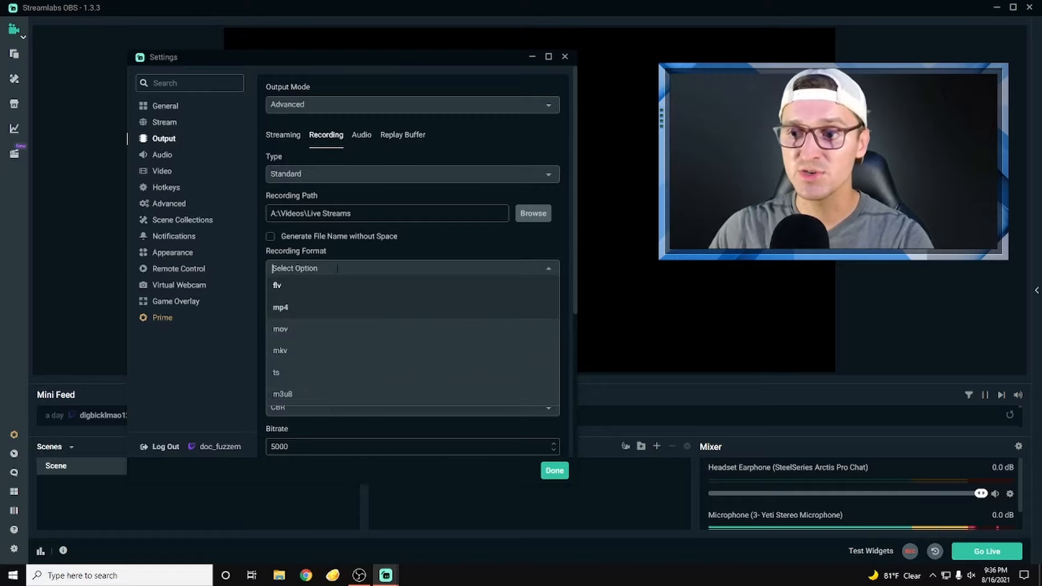
click(326, 310)
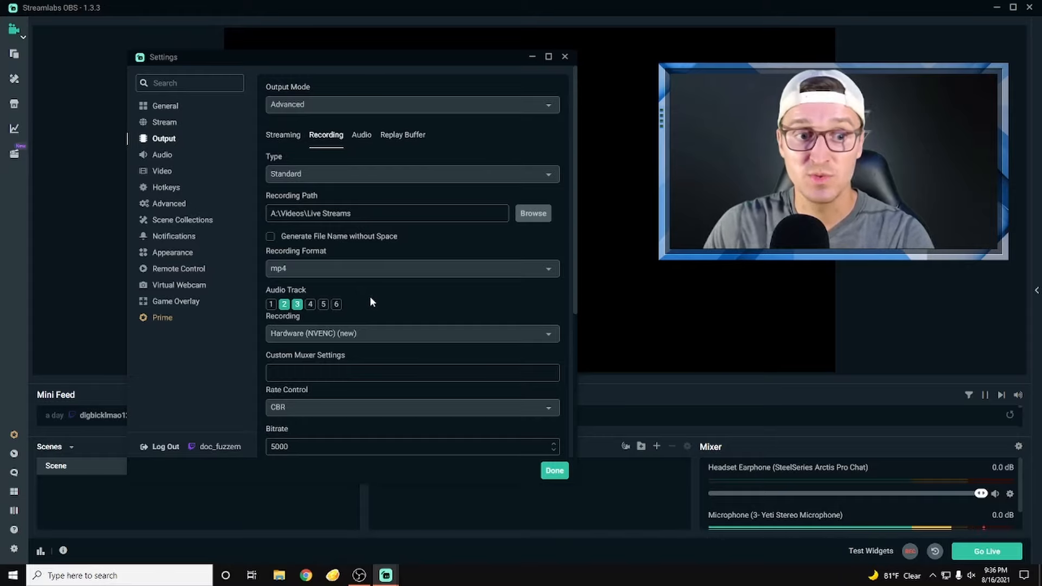
click(383, 272)
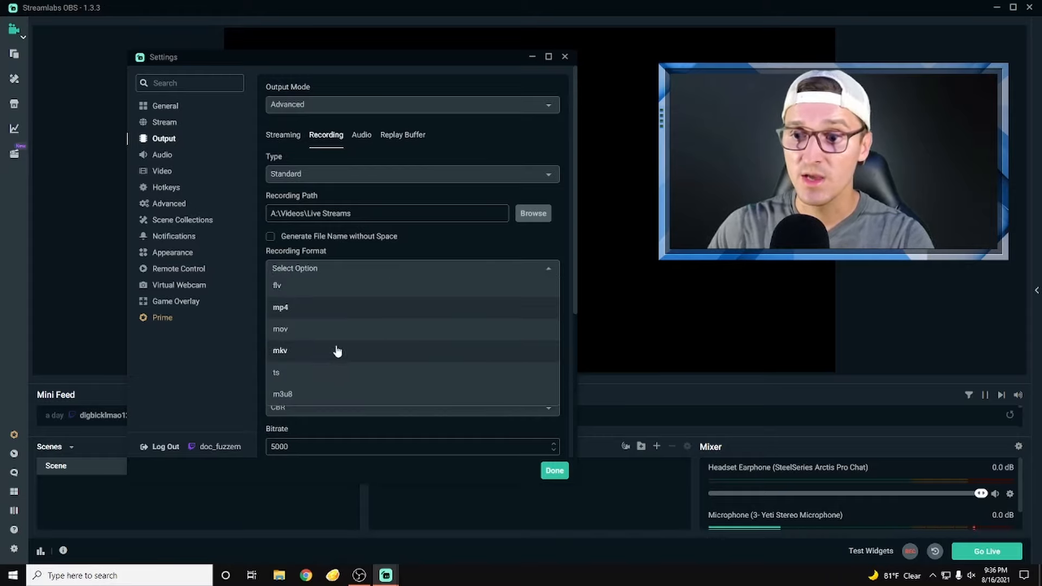
click(353, 307)
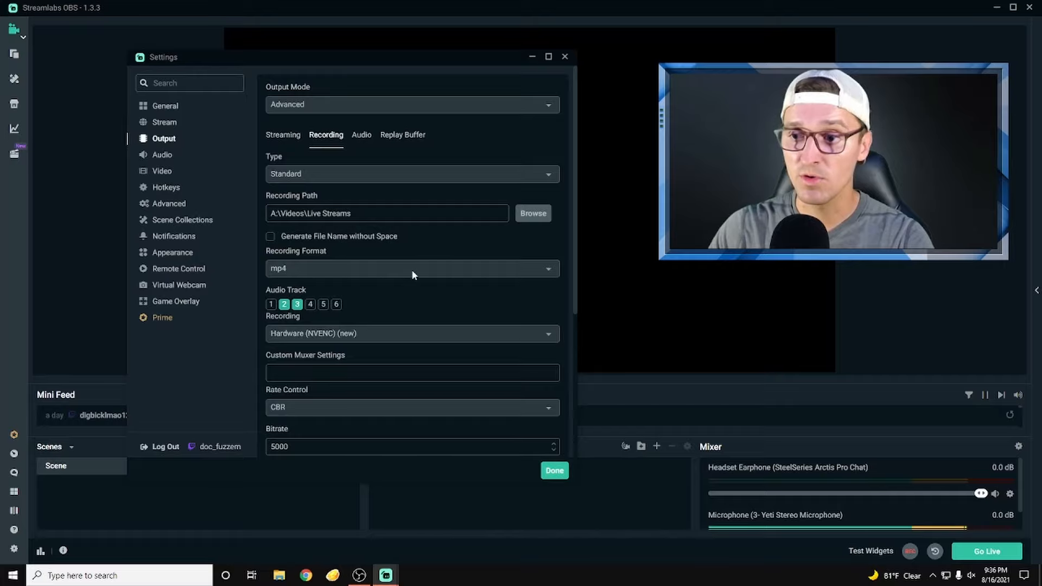
scroll(304, 297, down, 2)
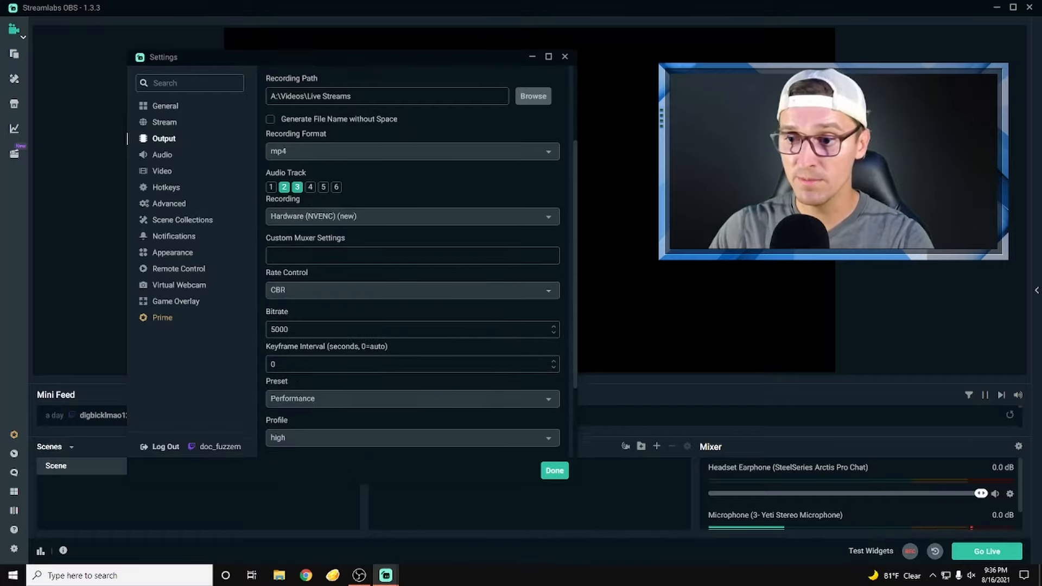
scroll(293, 217, up, 2)
Set Desktop Audio Device 1 and Mic/Auxiliary Device 1 to Disabled in the audio settings.
click(164, 157)
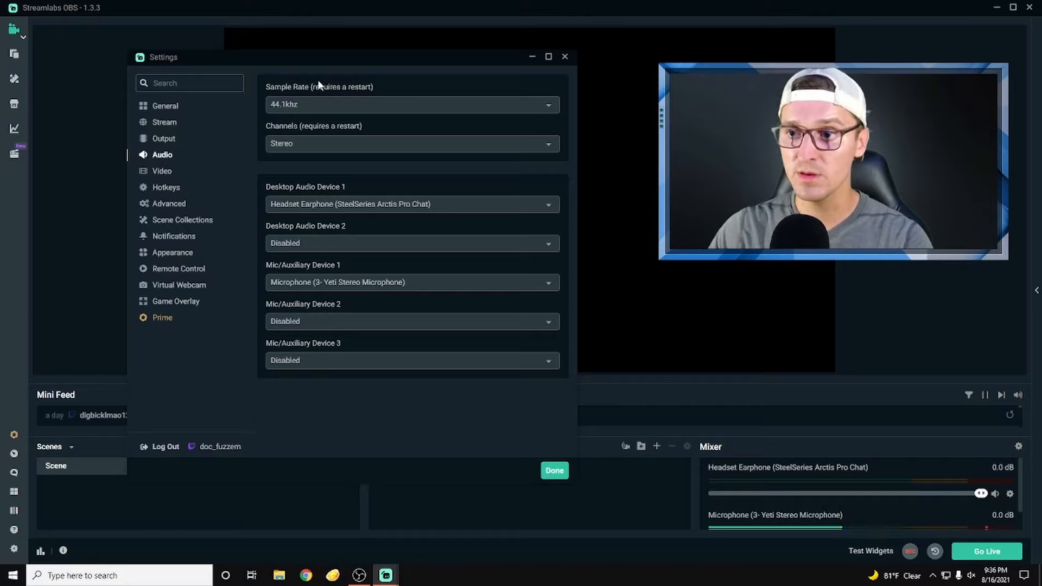
click(313, 204)
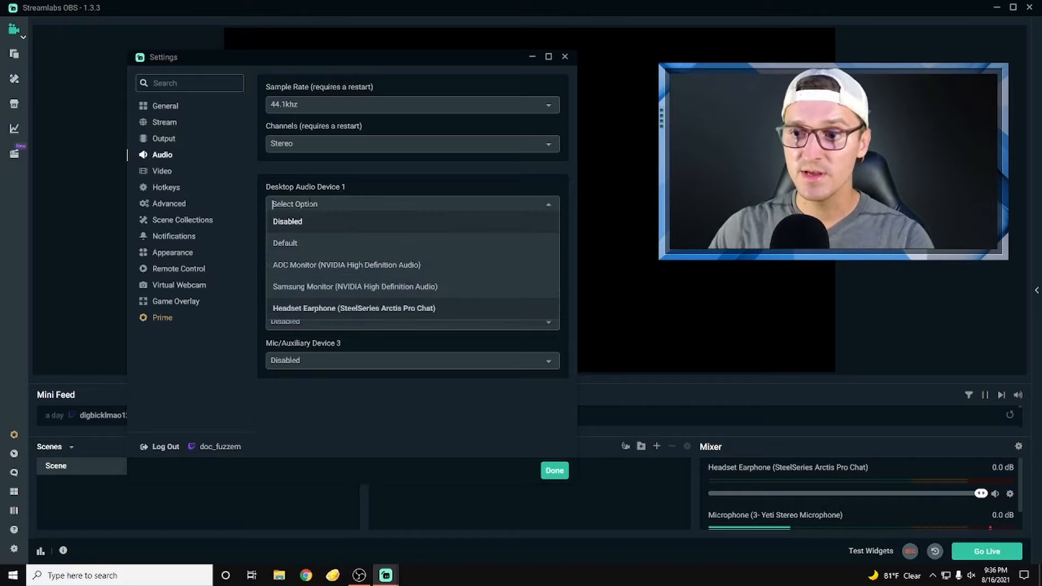
click(310, 223)
click(322, 282)
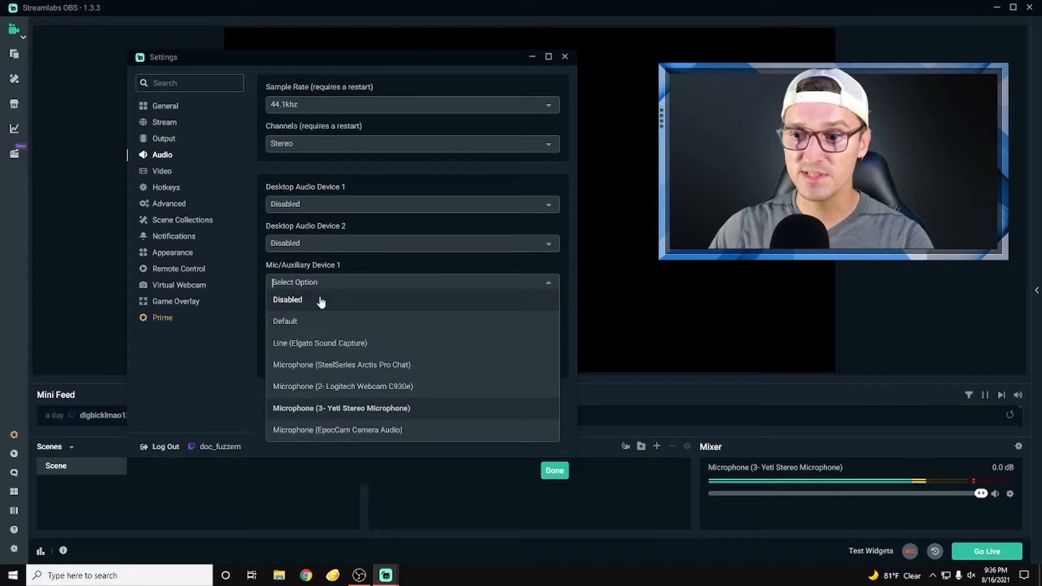
click(322, 300)
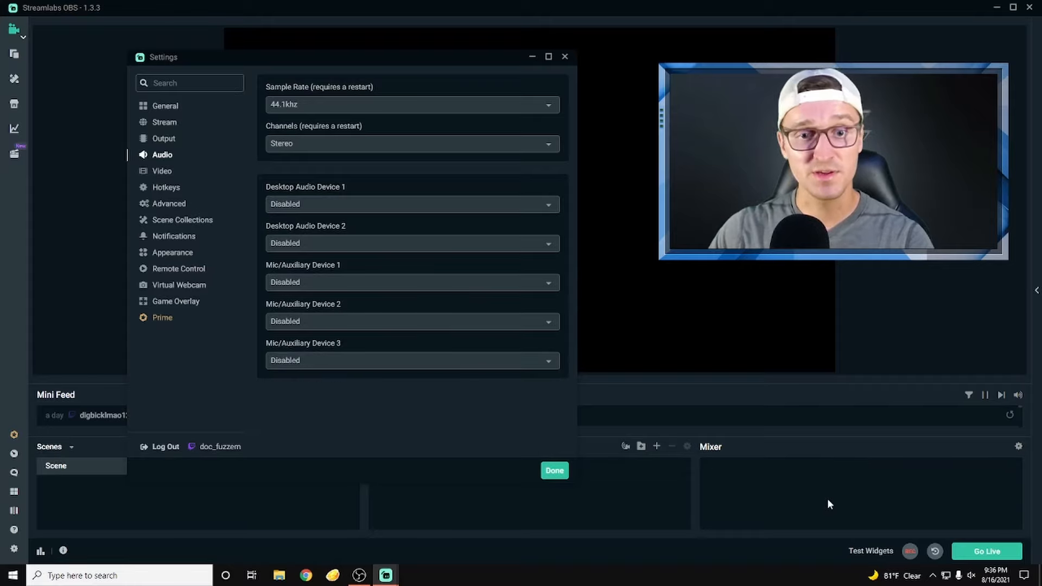
Assign Headset Earphone (SteelSeries Arctis Pro Chat) to Desktop Audio Device 1 and Microphone (3- Yeti Stereo Microphone) to Mic/Auxiliary Device 1.
click(412, 206)
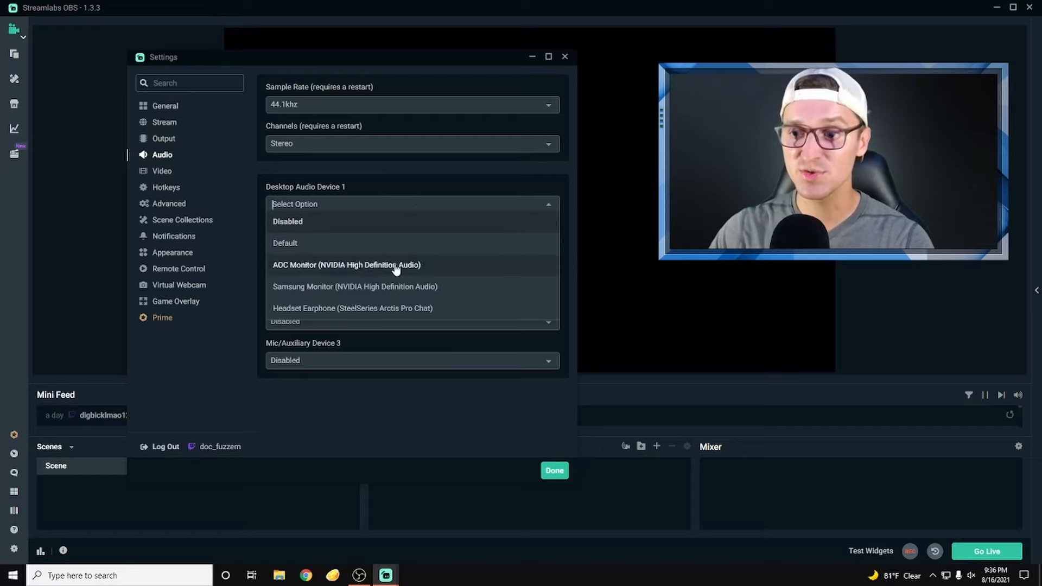
click(404, 309)
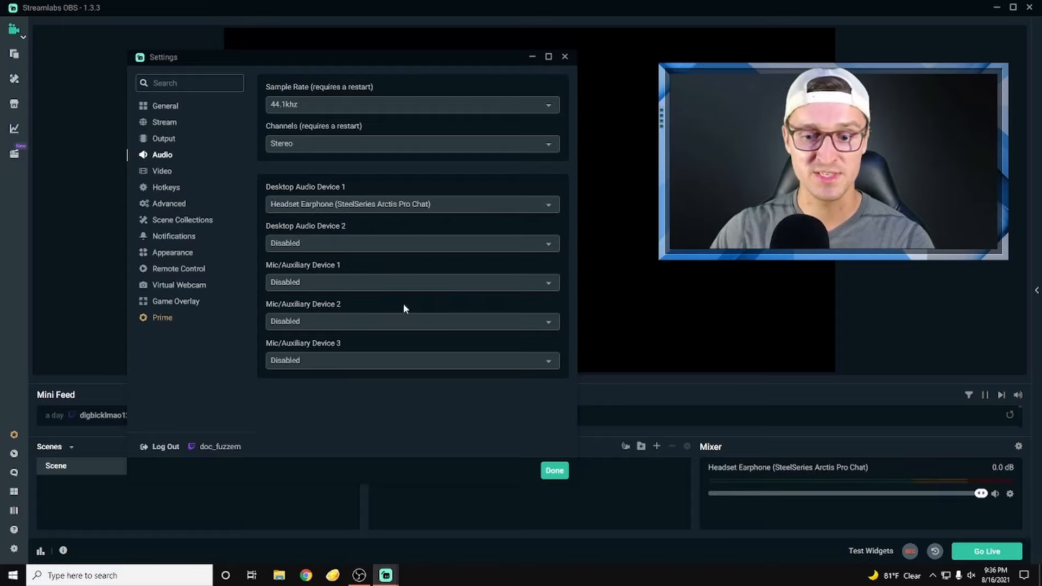
click(319, 283)
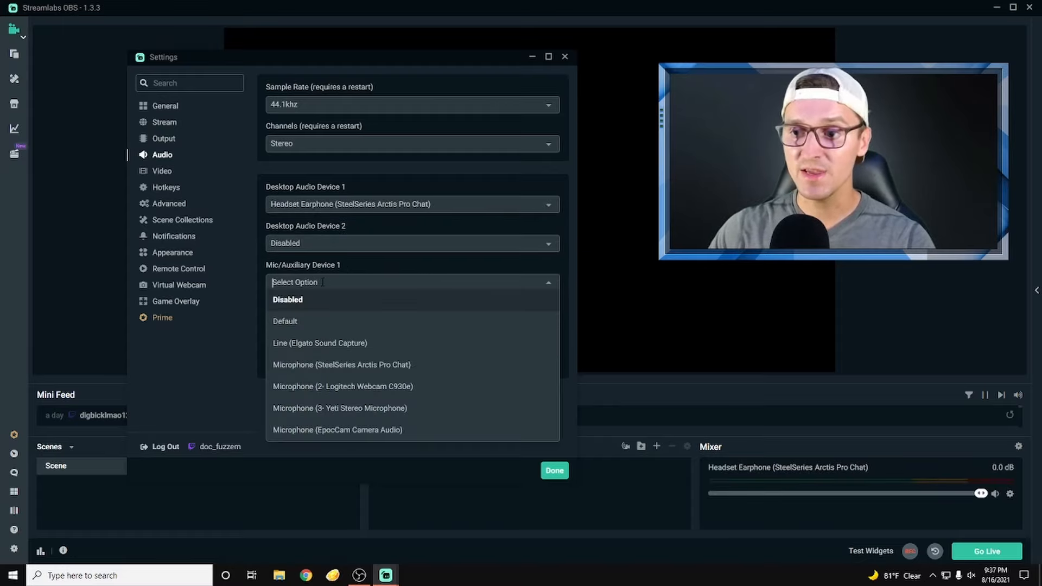
click(380, 409)
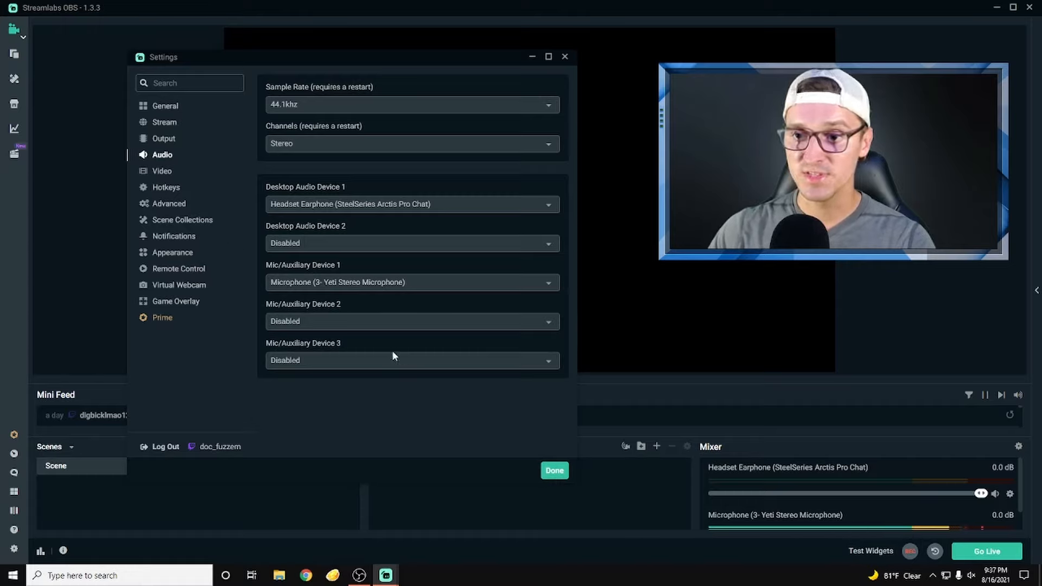
Set the audio monitoring device to Headset Earphone (SteelSeries Arctis Pro Chat) in the advanced settings and close the settings window.
click(178, 205)
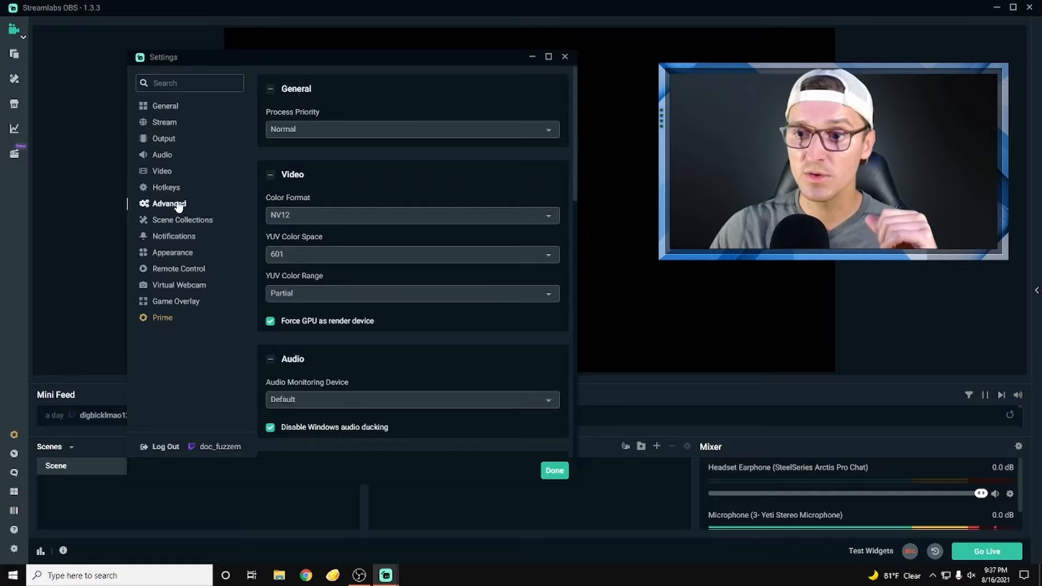
scroll(409, 265, down, 2)
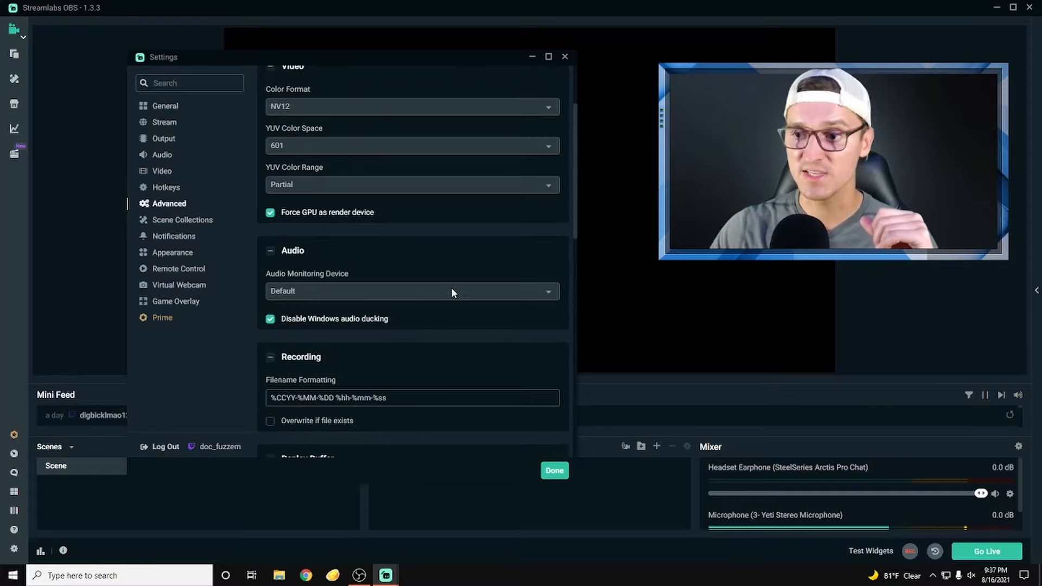
click(423, 293)
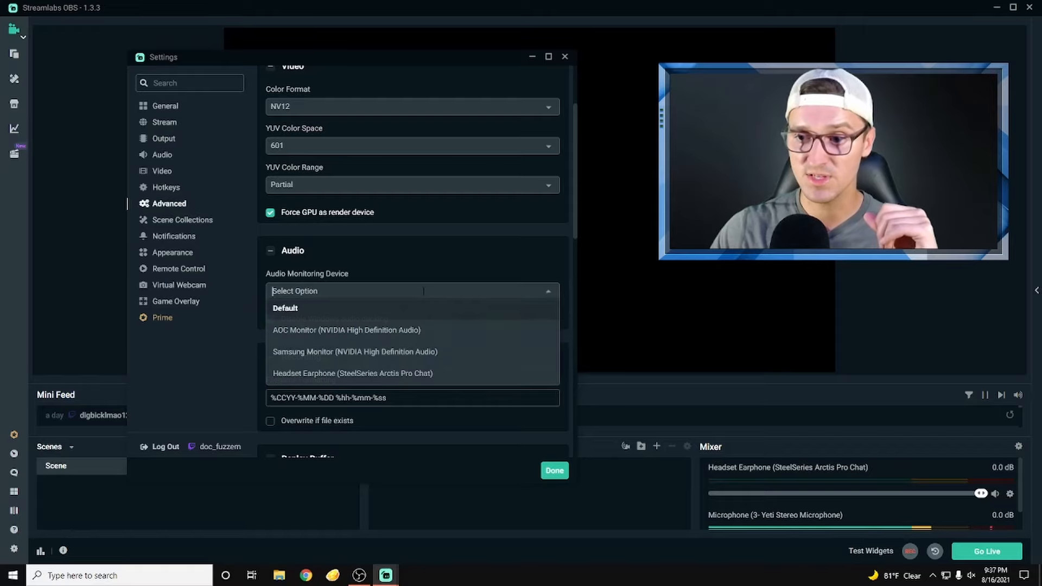
click(420, 375)
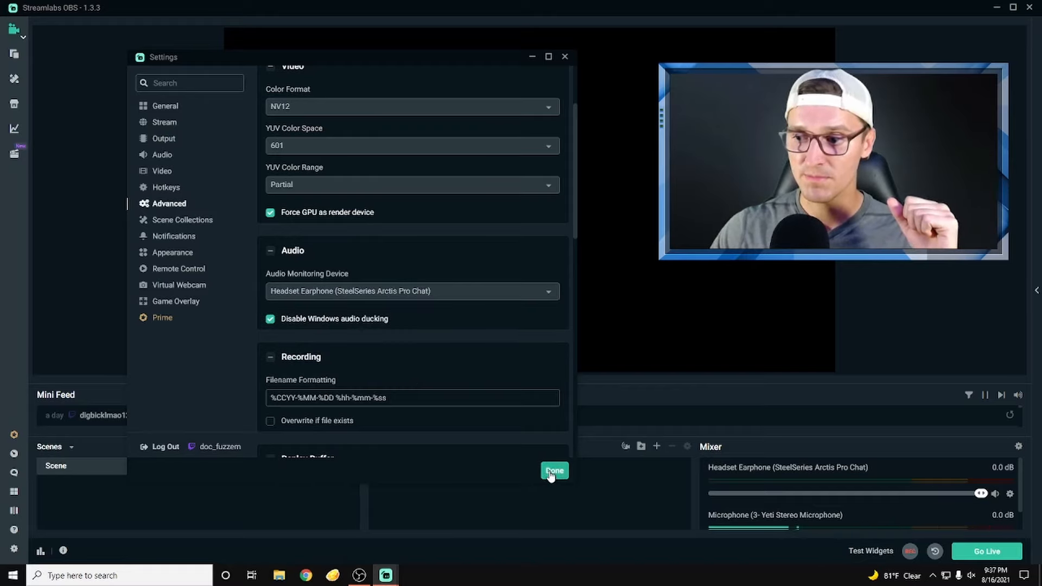
click(552, 472)
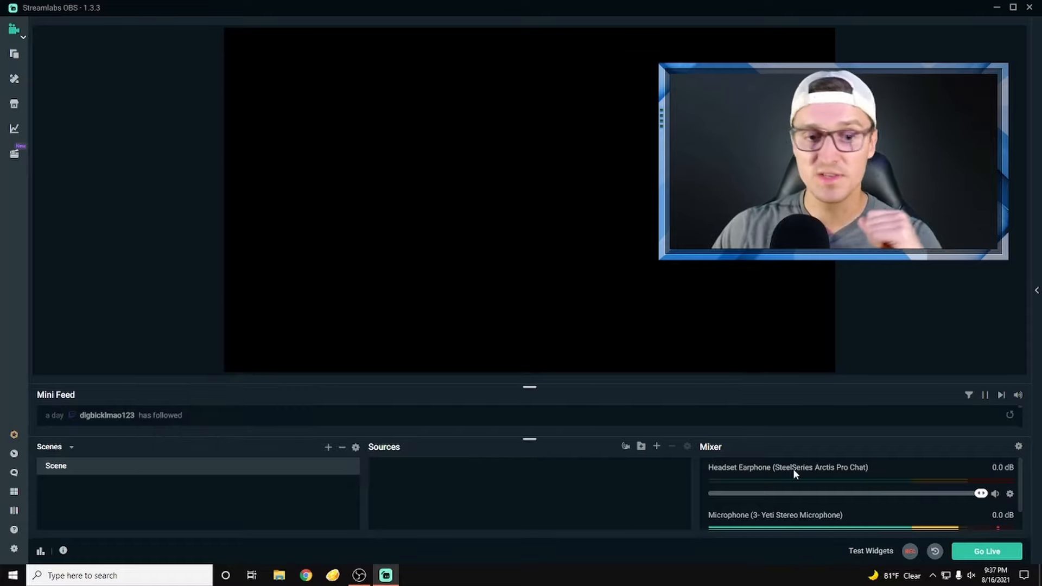
Set the Yeti microphone's audio monitoring to Monitor and Output in the mixer's advanced audio settings.
click(1019, 447)
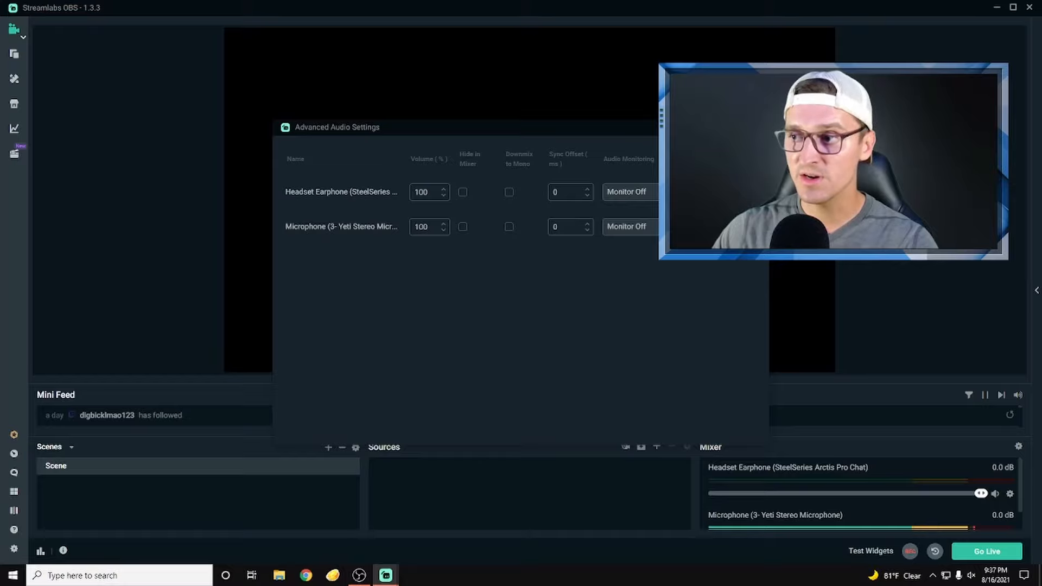
key(alt+F4)
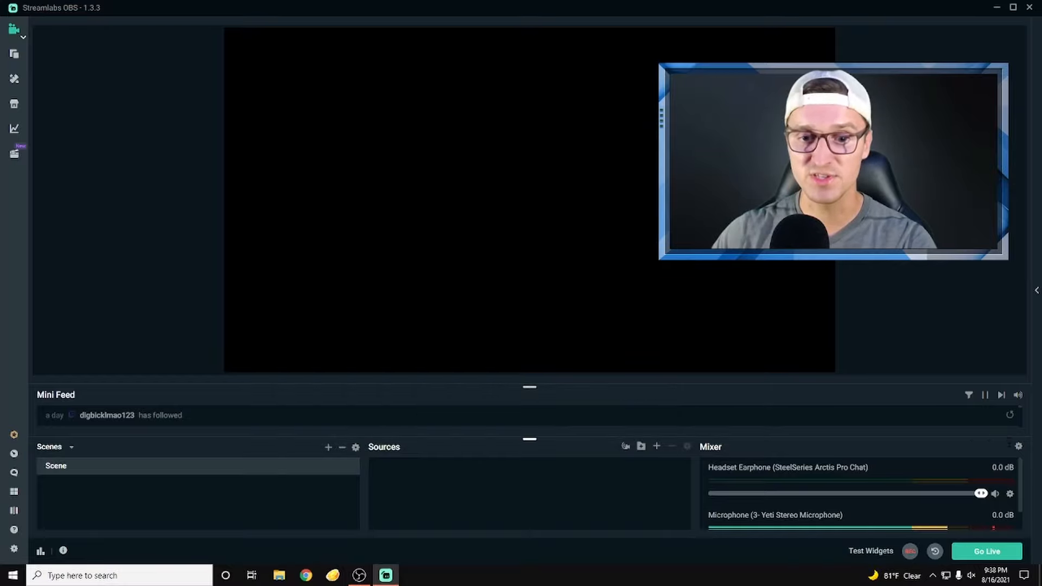
click(1017, 447)
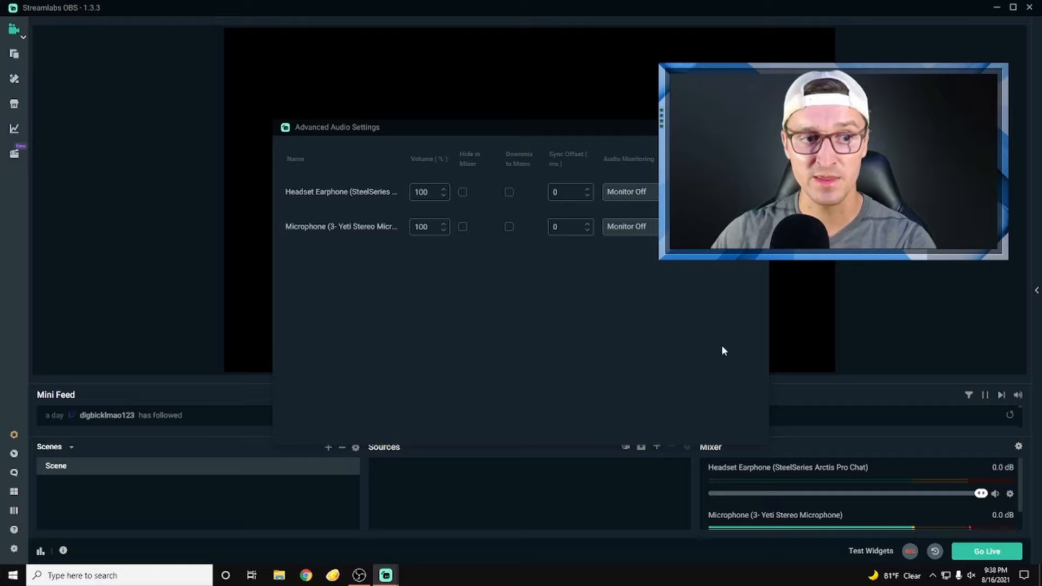
drag(582, 128, 441, 124)
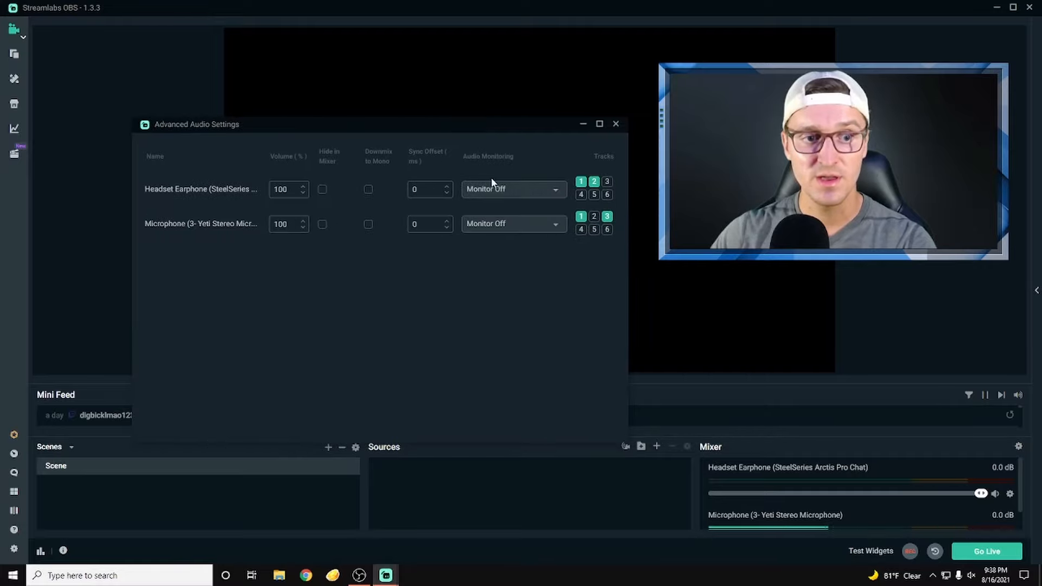
click(508, 225)
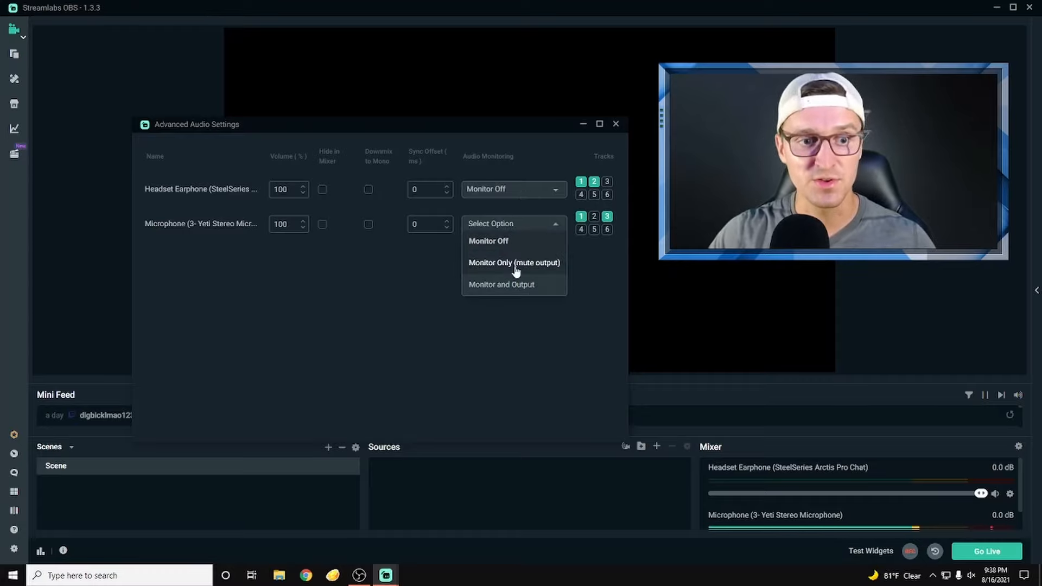
click(519, 285)
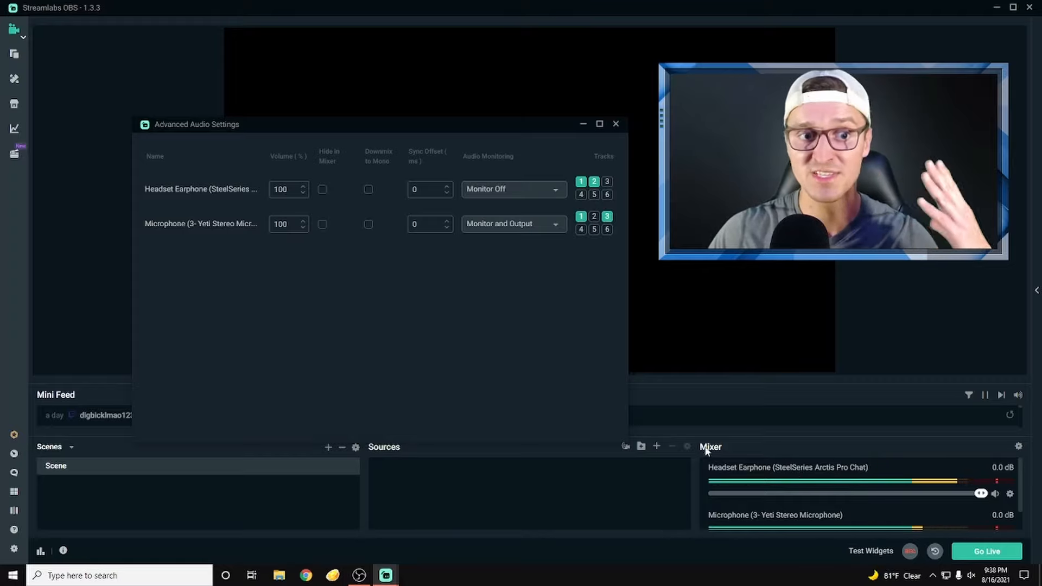
Switch the Yeti microphone's audio monitoring to Monitor Only (mute output).
click(512, 225)
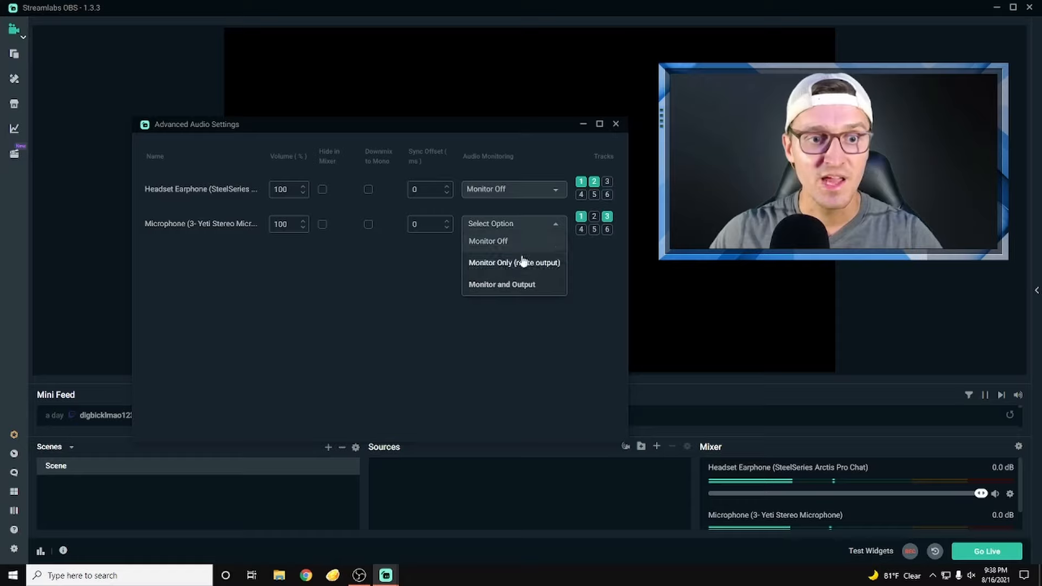
click(531, 265)
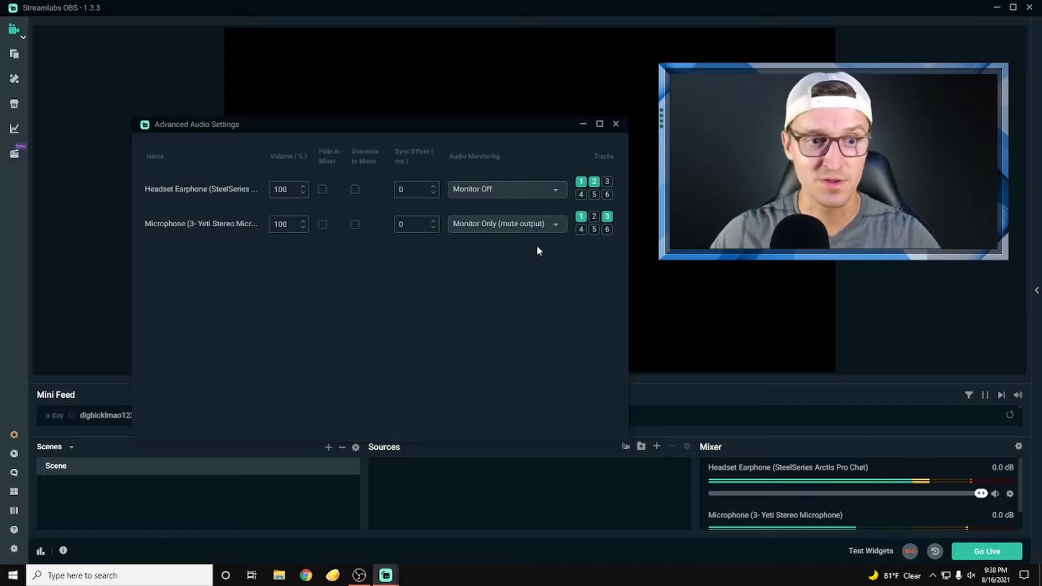
Set the Yeti microphone's audio monitoring to Monitor Off and close the advanced audio settings.
click(507, 223)
click(516, 241)
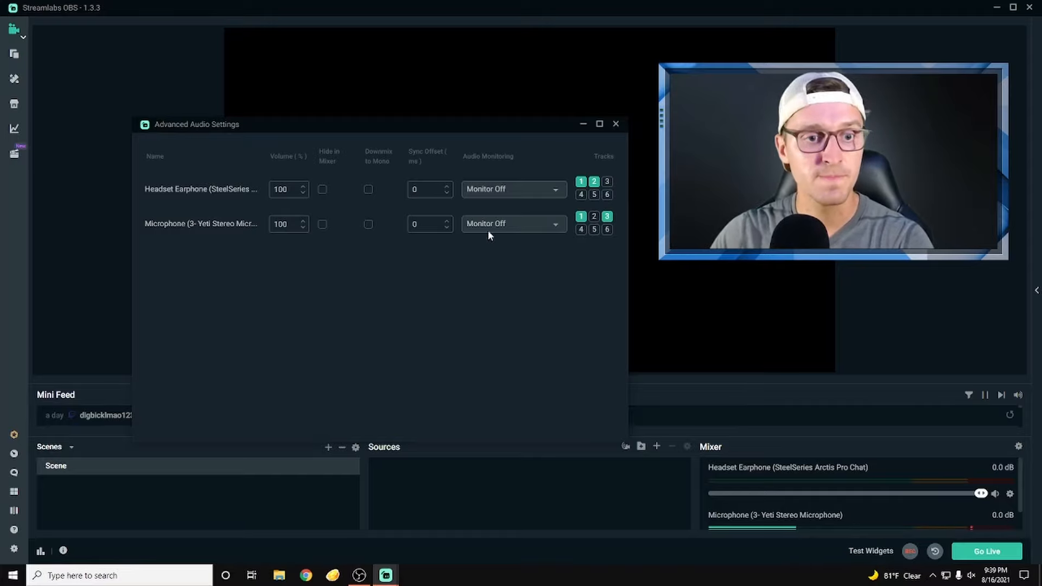
click(615, 125)
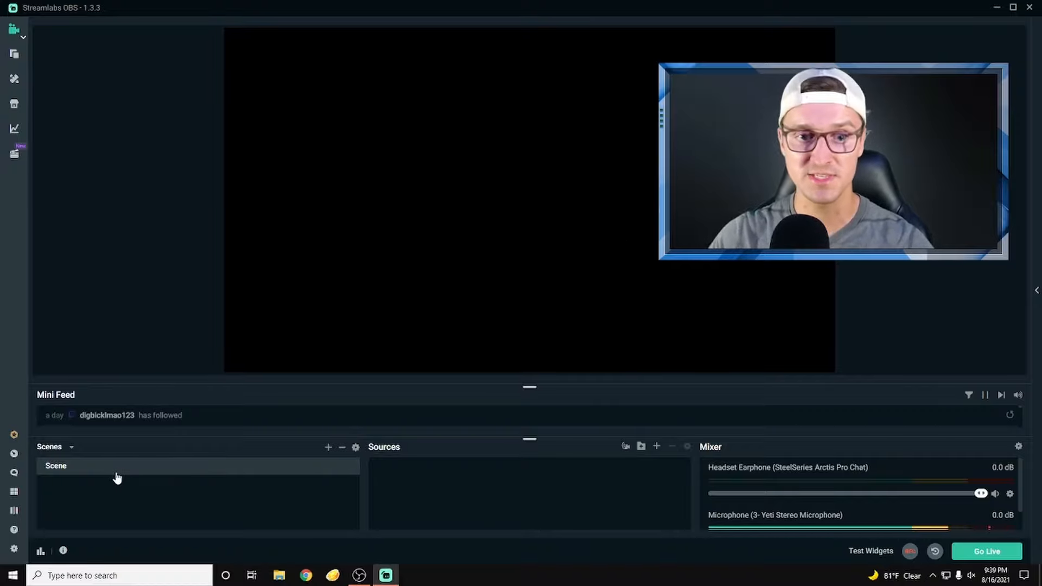
Rename the existing scene as Gameplay.
right_click(57, 470)
click(84, 489)
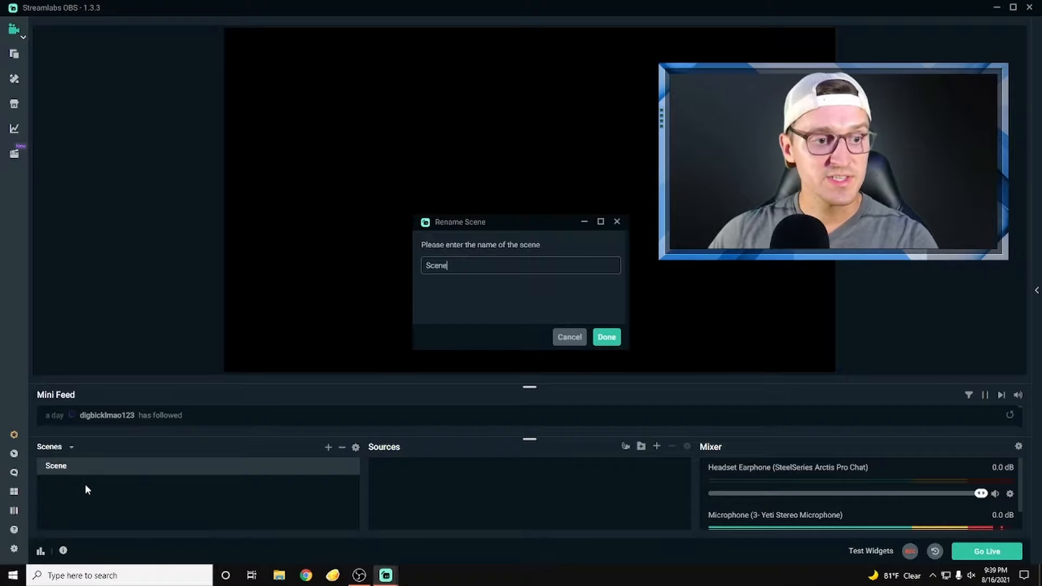
key(BackSpace)
key(BackSpace)
key(BackSpace)
key(BackSpace)
key(BackSpace)
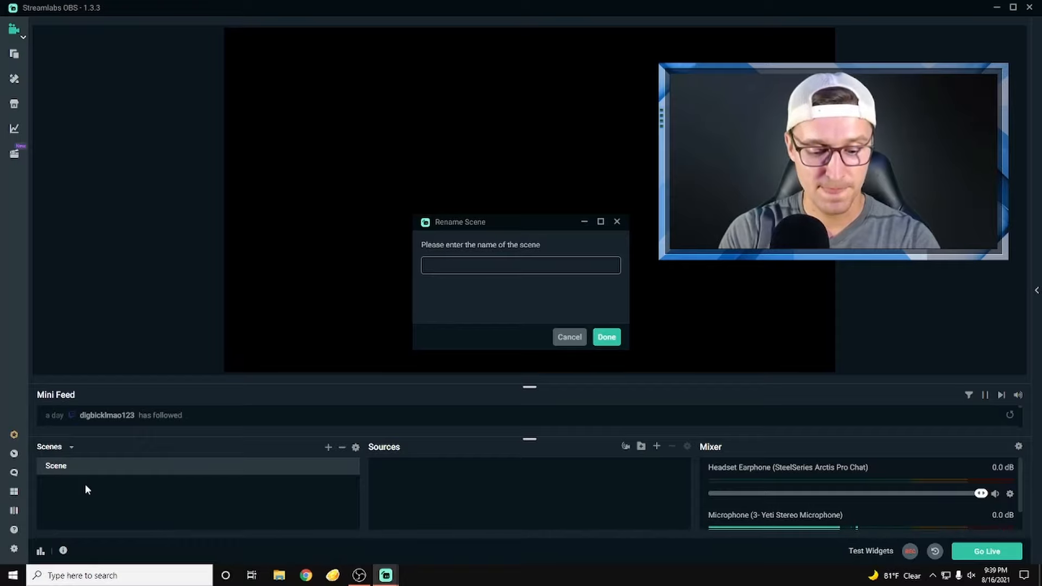
text(Gameplay)
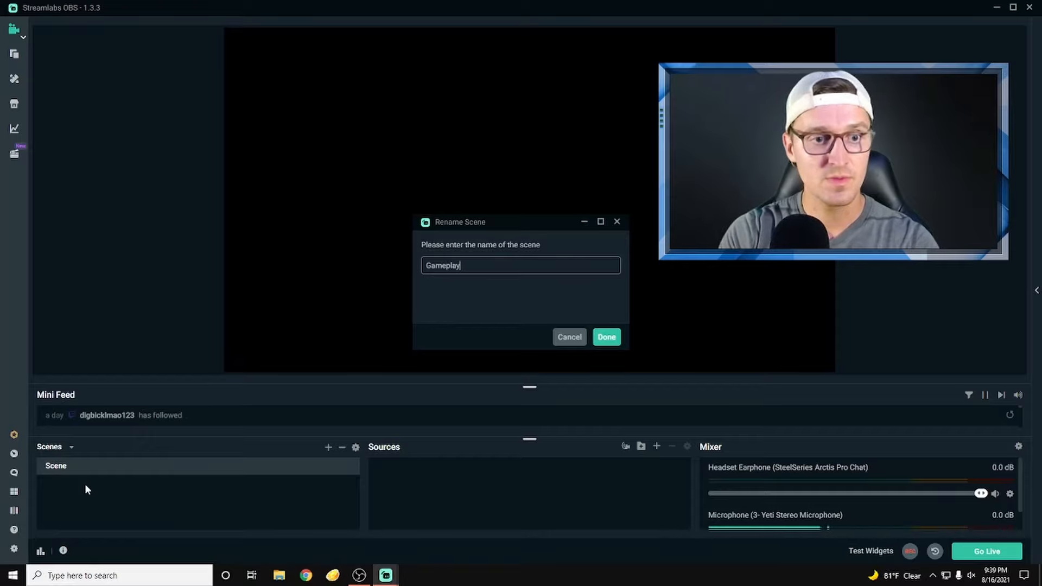
click(605, 339)
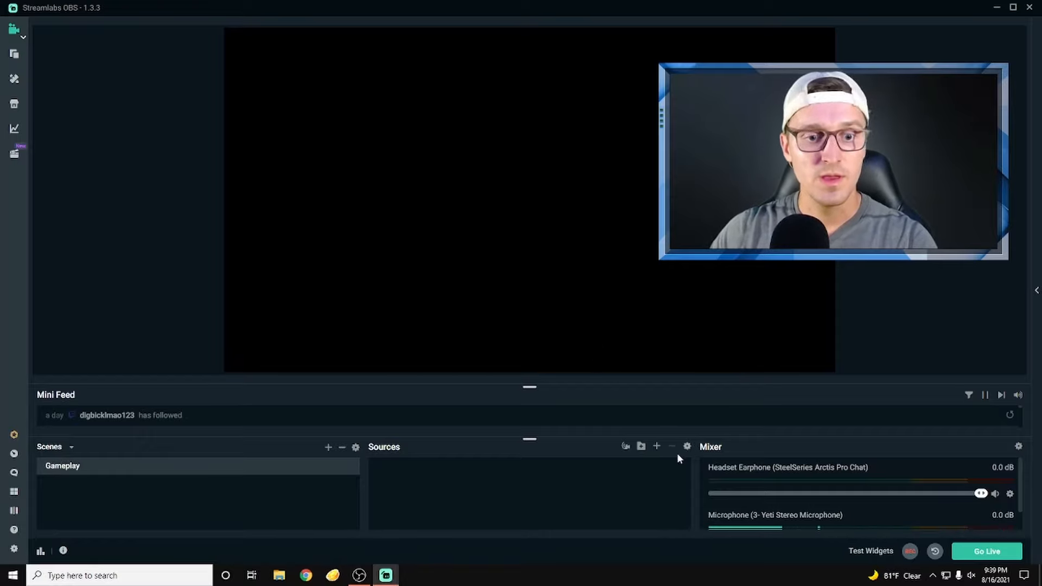
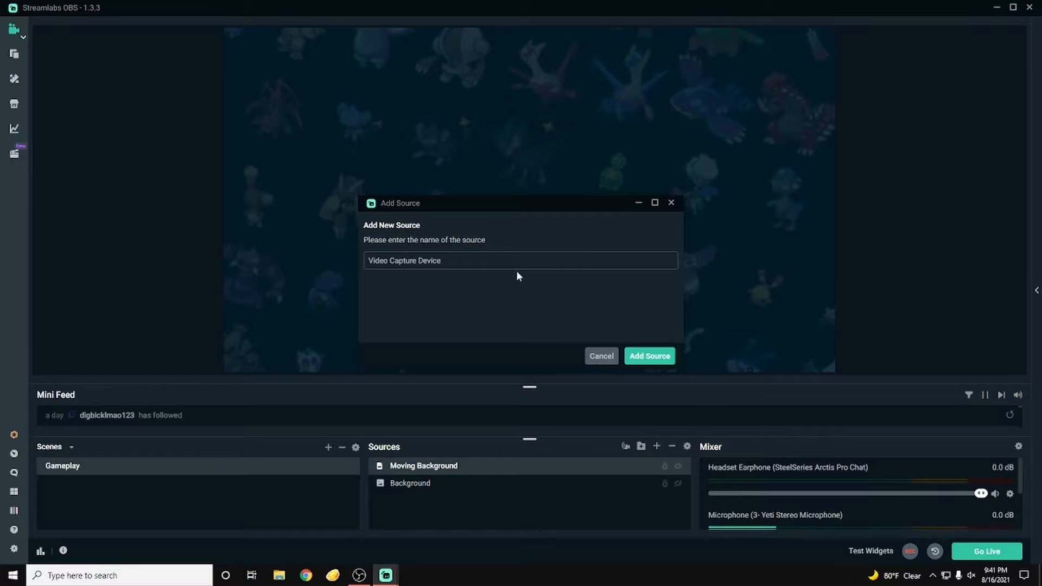
Name the new video capture source Webcam and add it with the Logitech Webcam C930e as its device.
drag(484, 261, 263, 265)
text(Webcam)
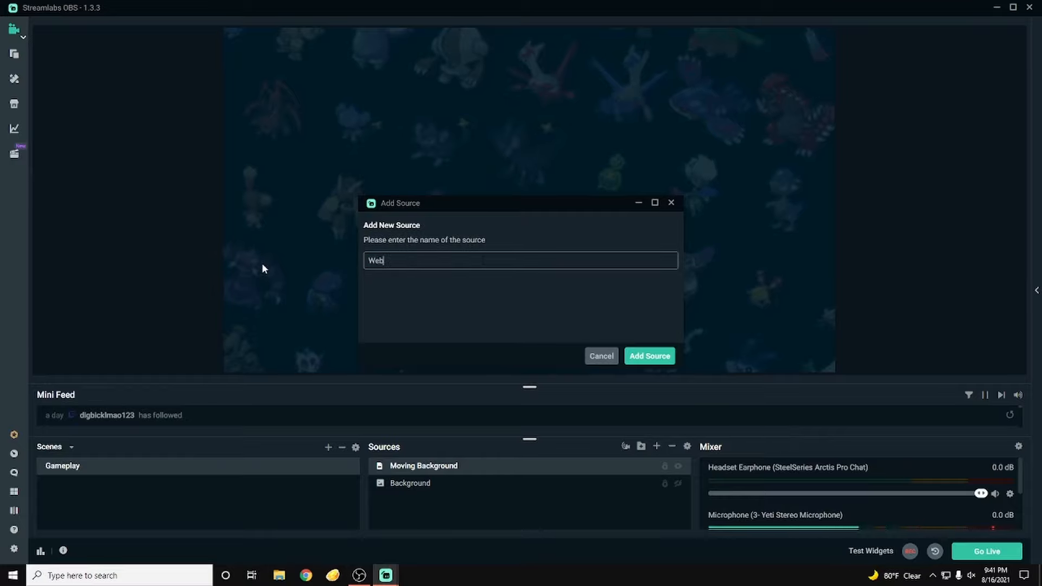
click(646, 362)
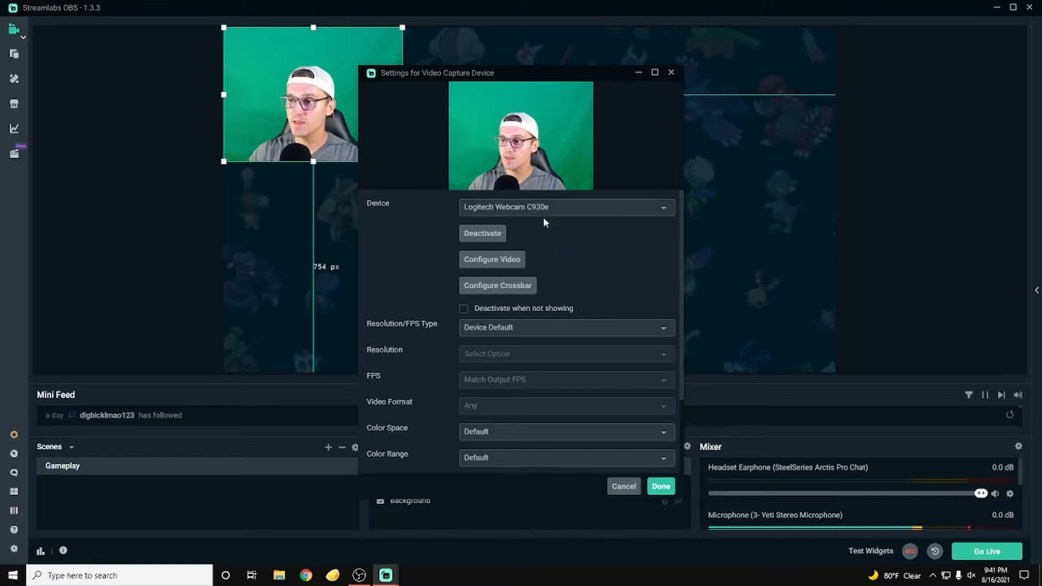
click(660, 487)
Move the webcam picture into the lower right part of the canvas, about 1147 px from its left edge and 544 px from its top.
drag(315, 163, 649, 322)
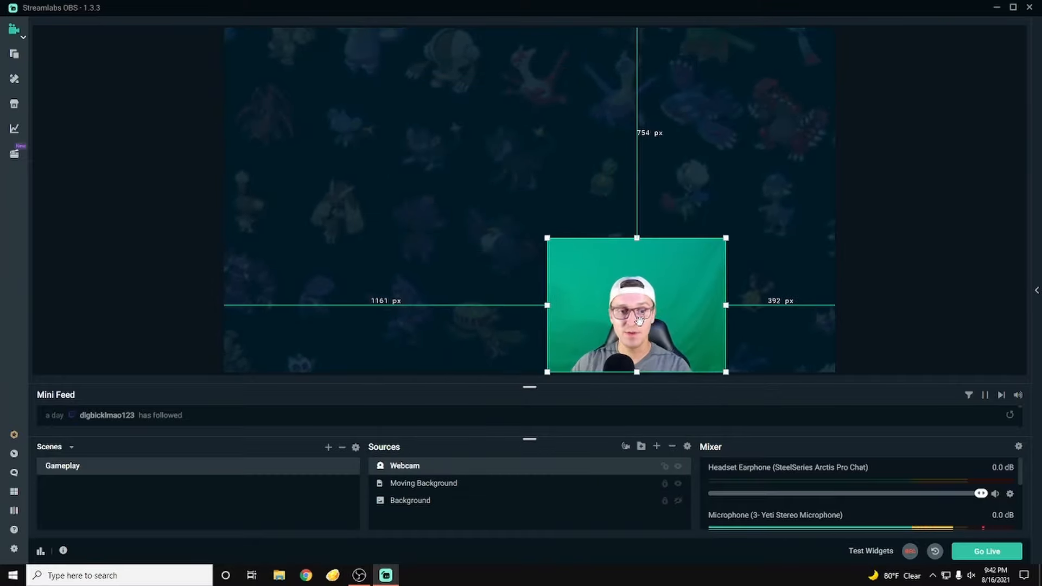
click(906, 281)
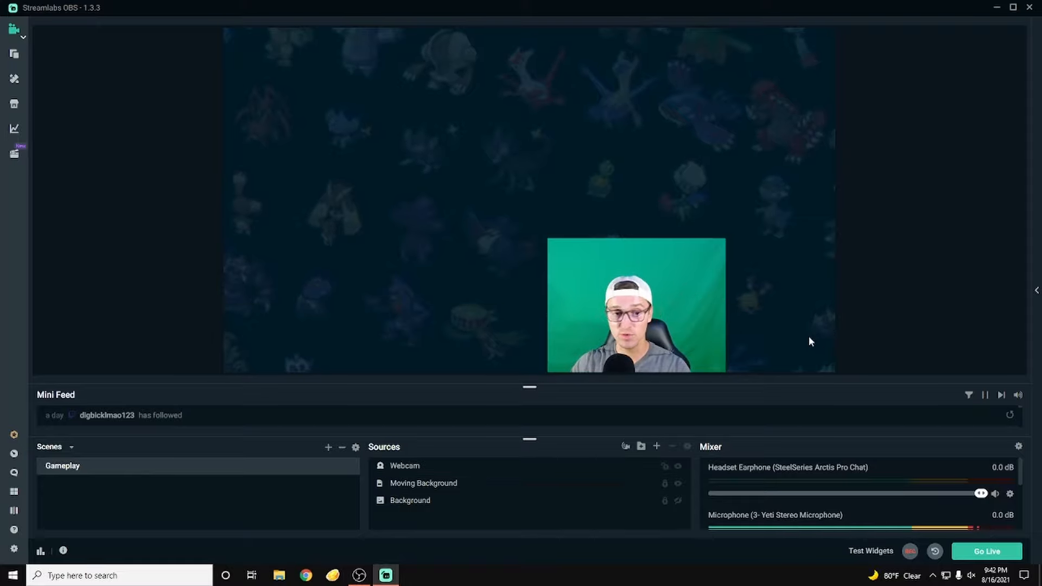
click(644, 330)
drag(644, 329, 641, 271)
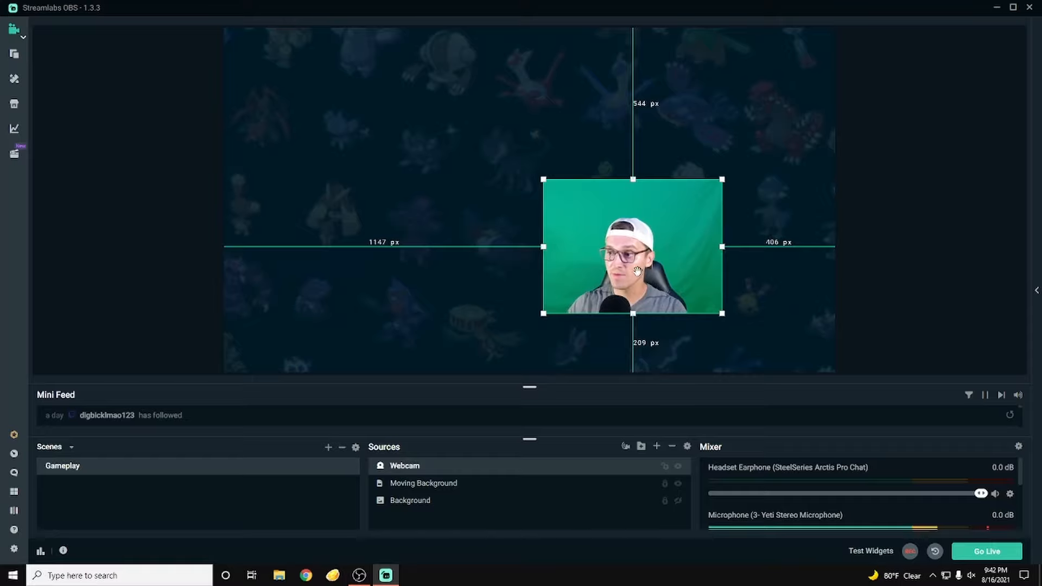
Crop the webcam source by 100 at the top using Edit Transform.
right_click(625, 260)
mouse_move(680, 309)
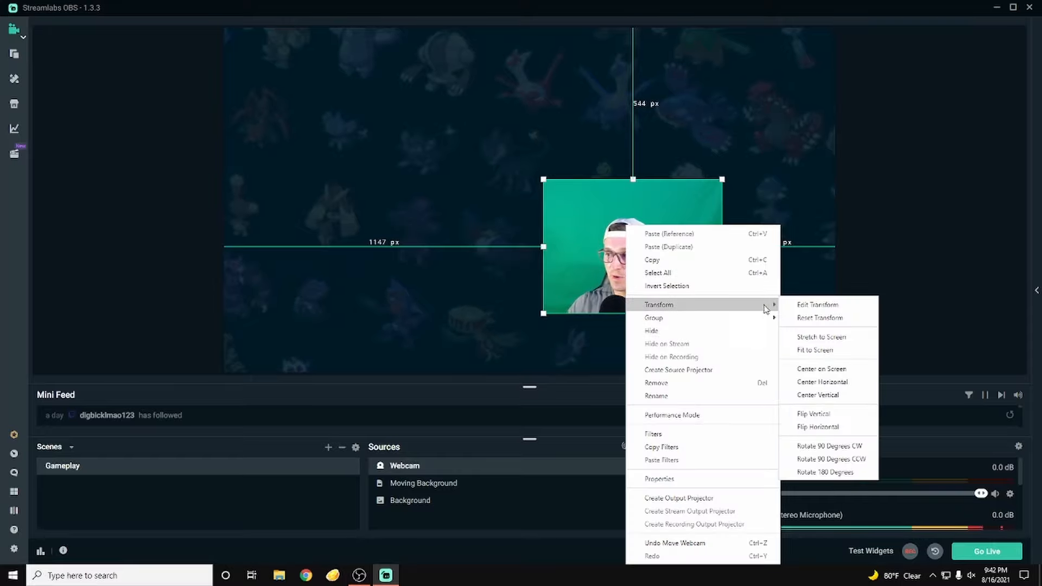
click(818, 304)
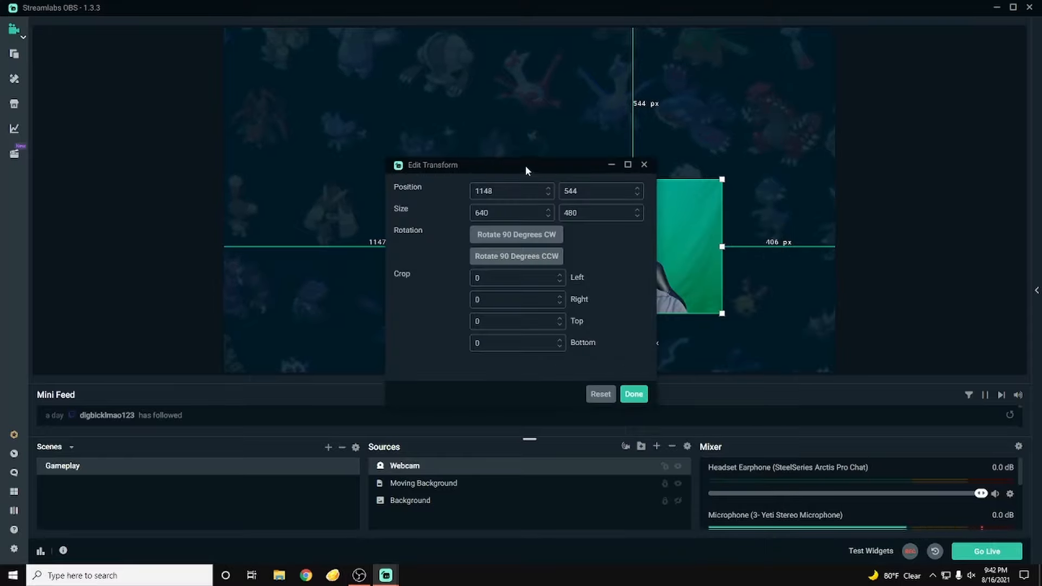
drag(526, 171, 294, 133)
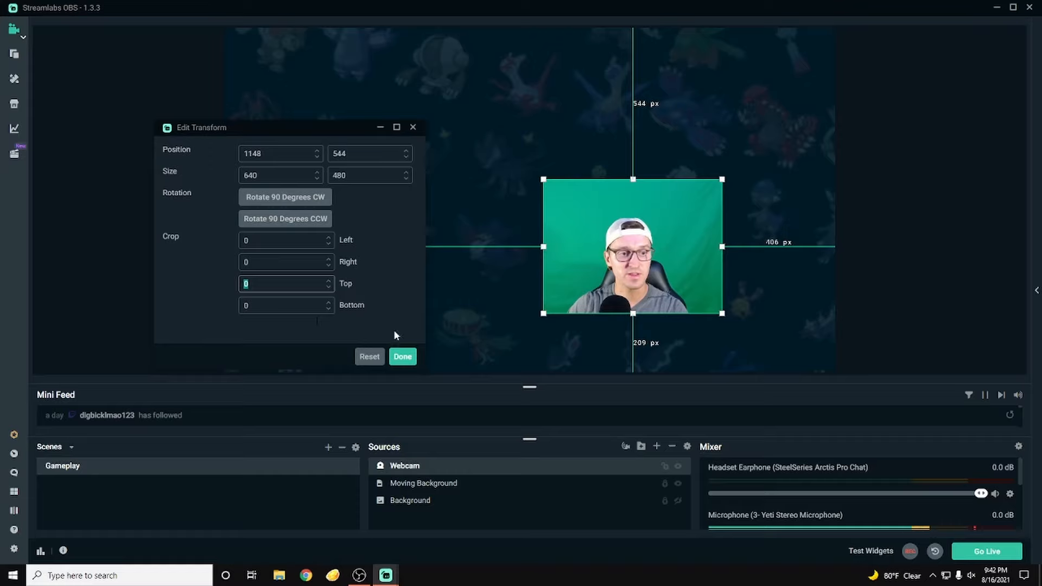
text(50)
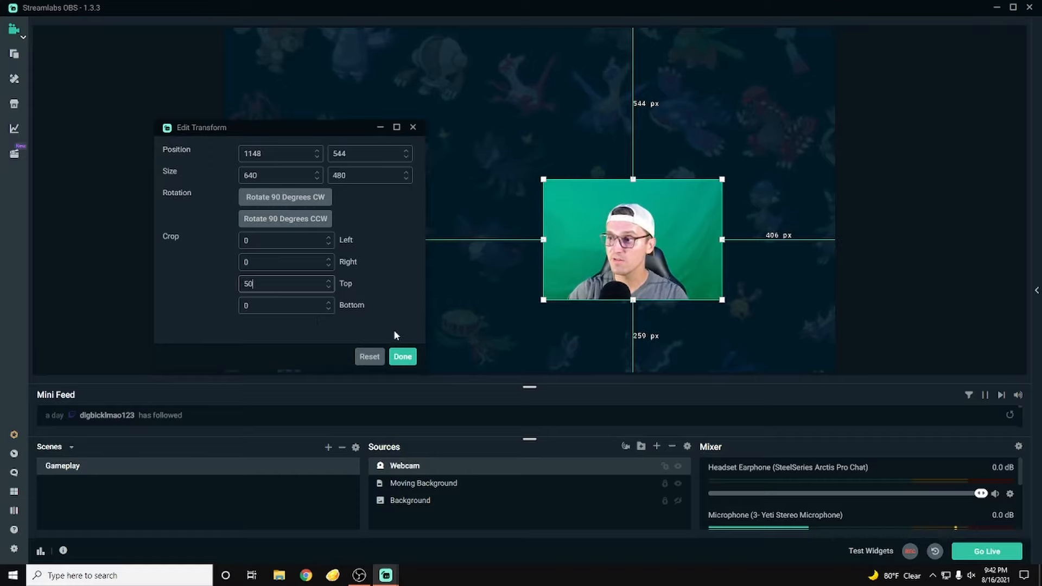
key(Tab)
key(Tab)
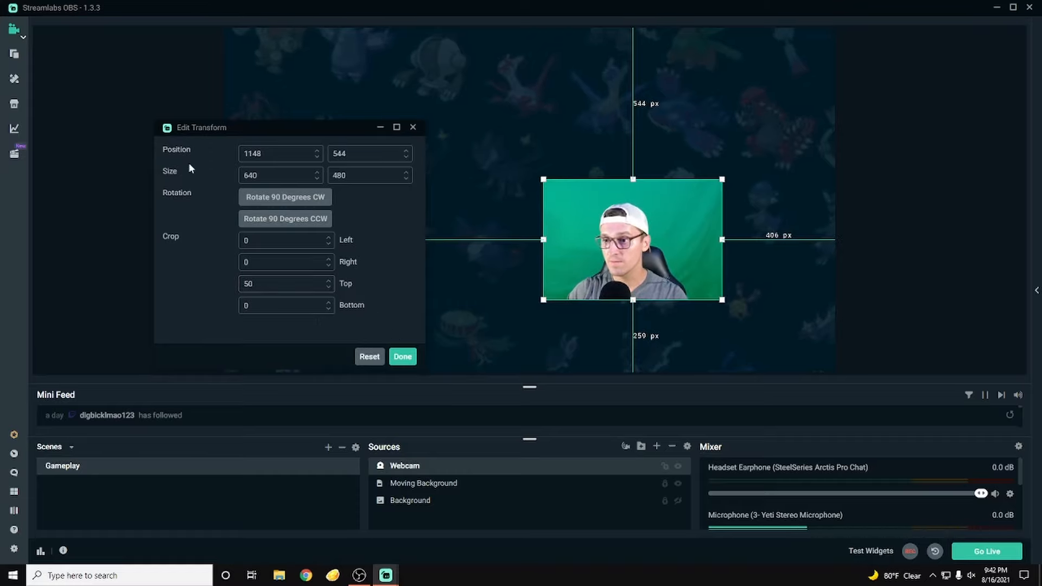
drag(267, 283, 216, 283)
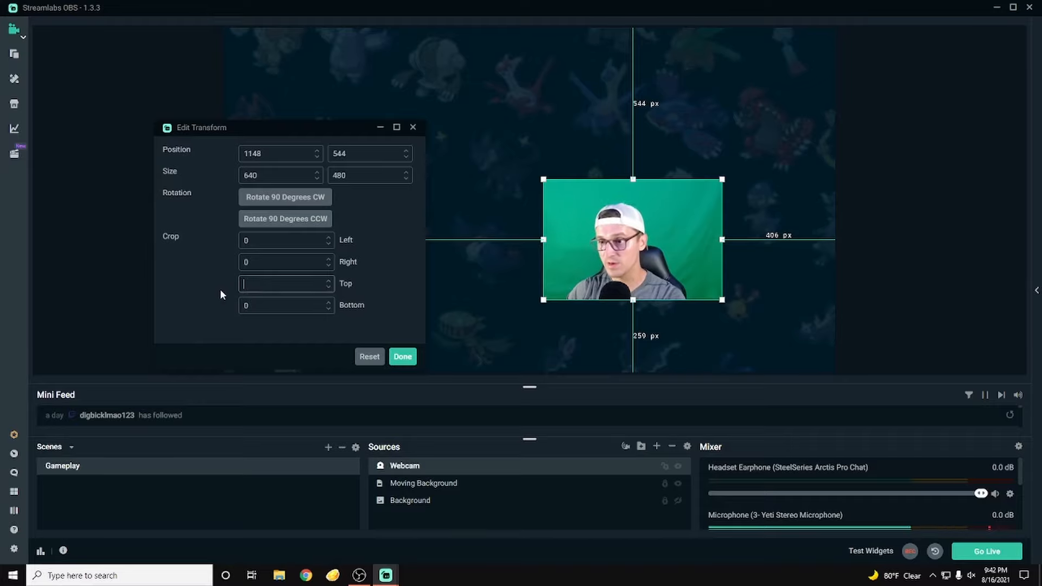
text(100)
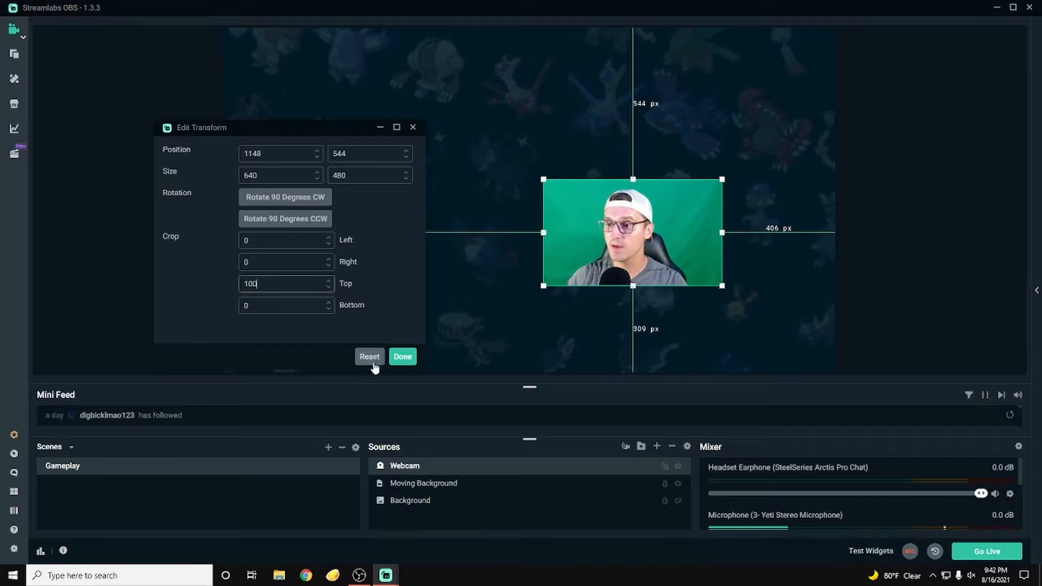
click(397, 357)
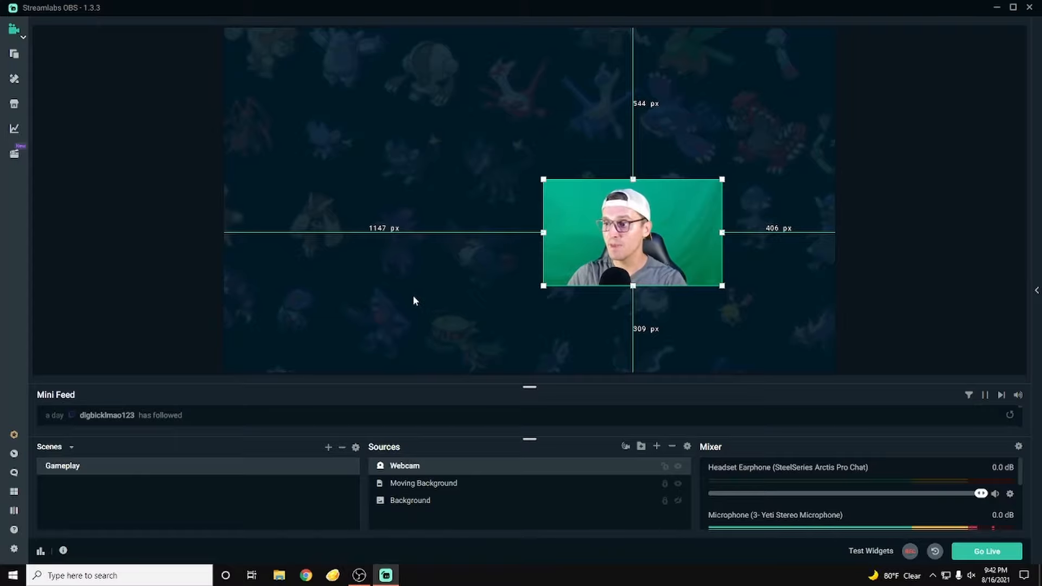
Add a new image source named Webcam overlay that uses the blue GEOM-CAM frame picture from the Pictures folder.
click(456, 337)
click(656, 446)
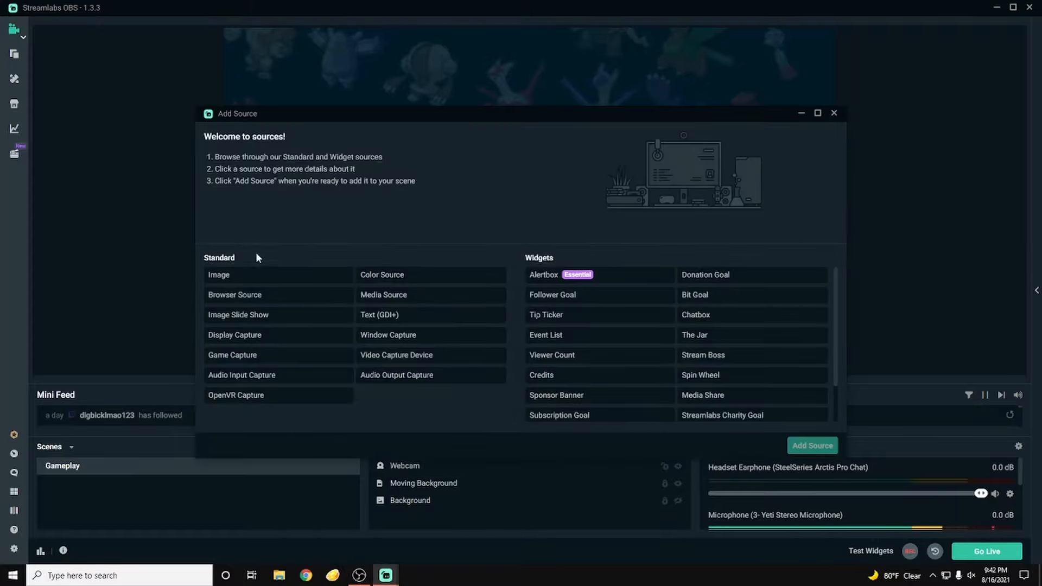
click(293, 274)
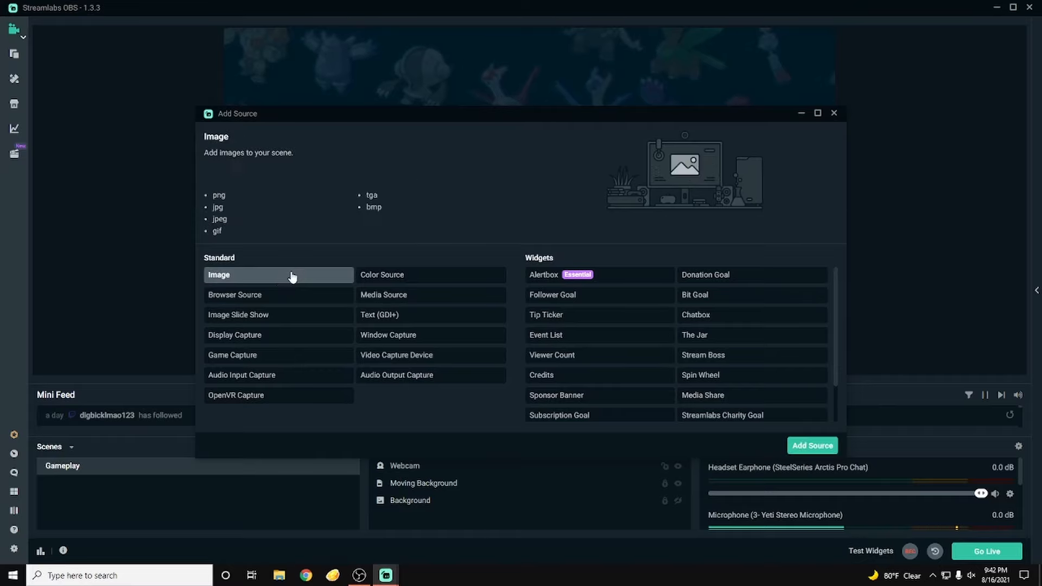
click(793, 445)
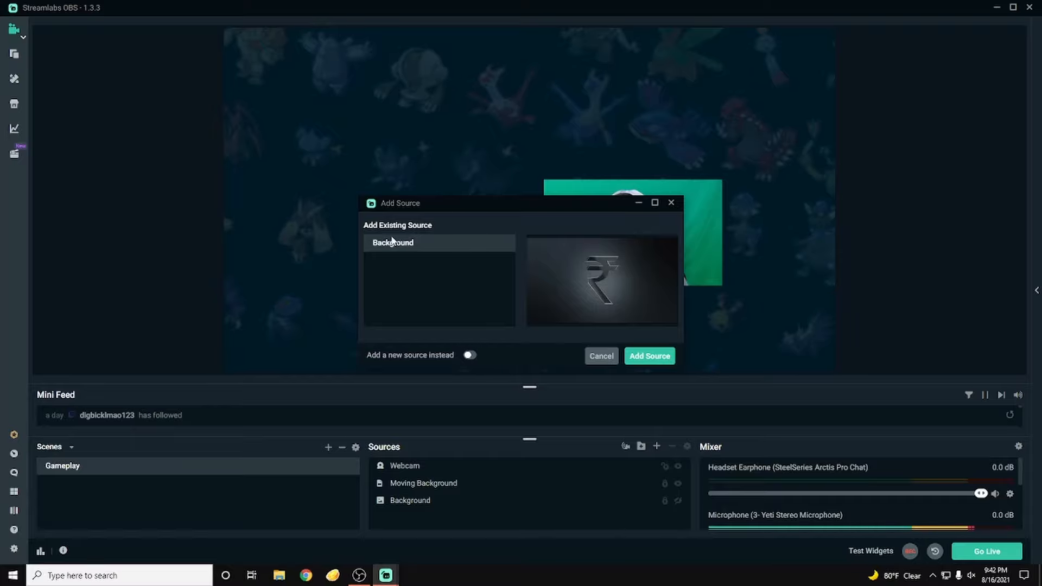
click(469, 356)
key(ctrl+a)
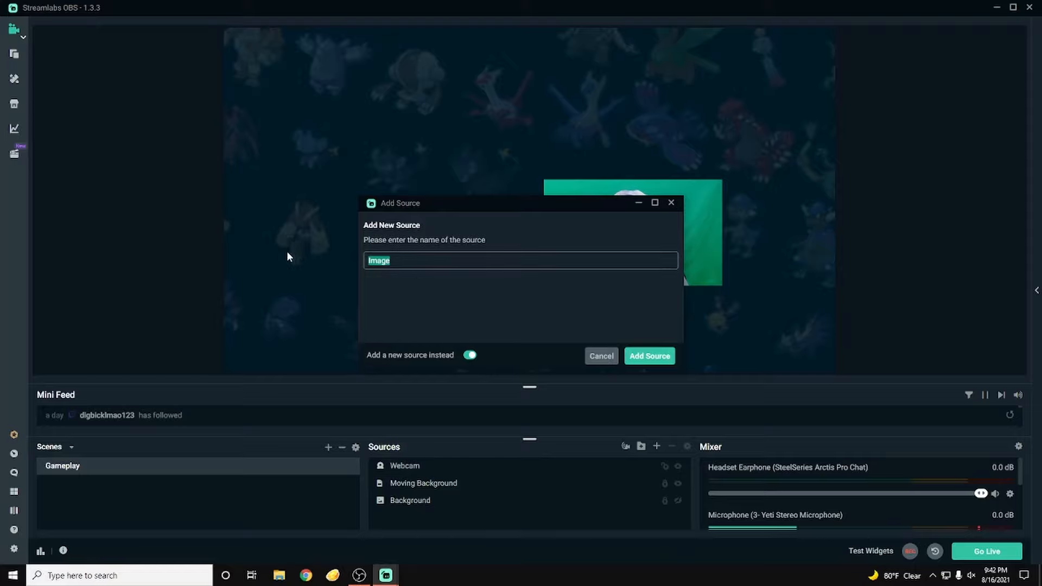
text(Webcam overlay)
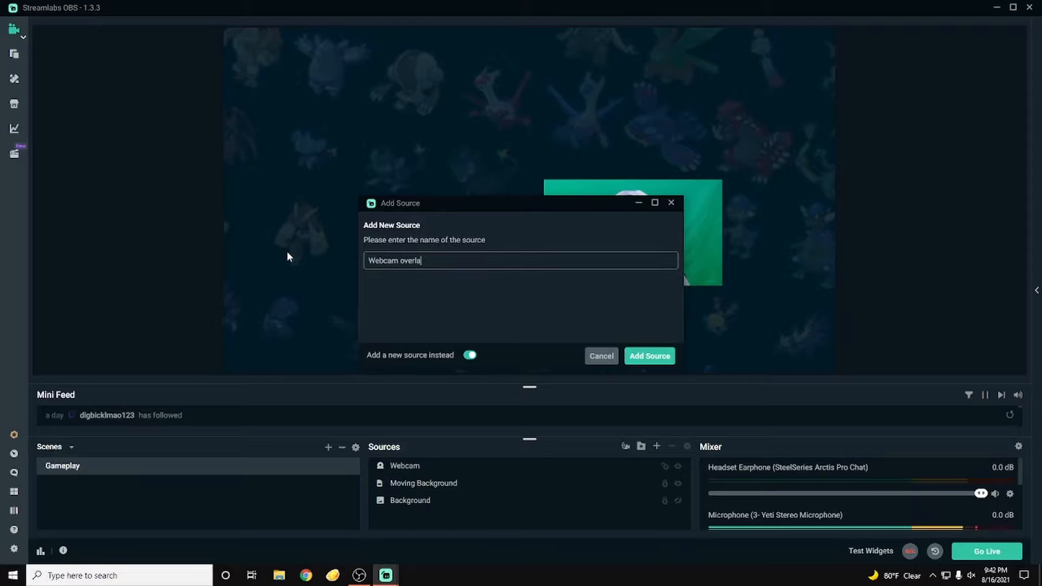
click(649, 356)
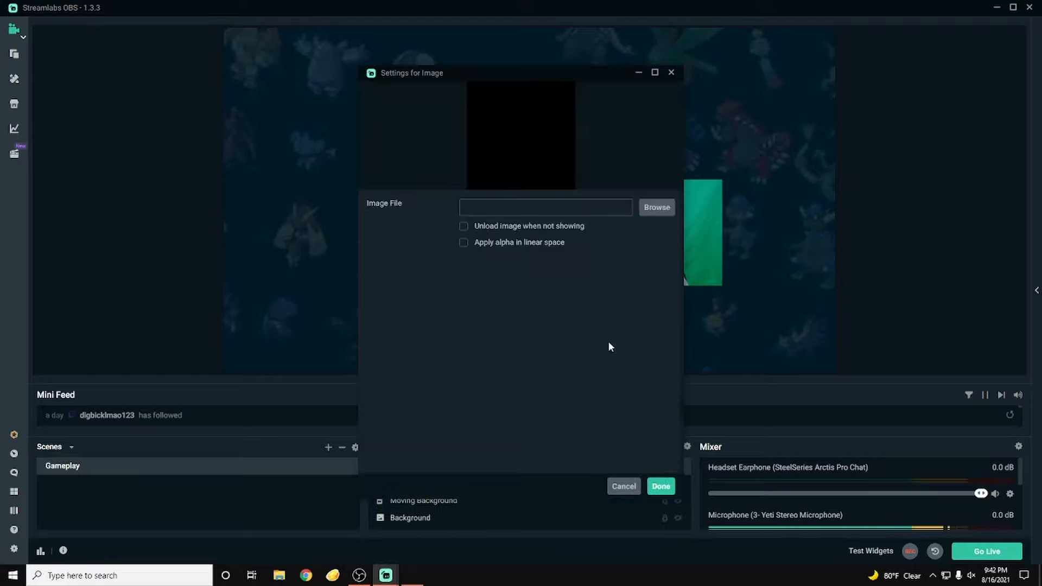
click(658, 211)
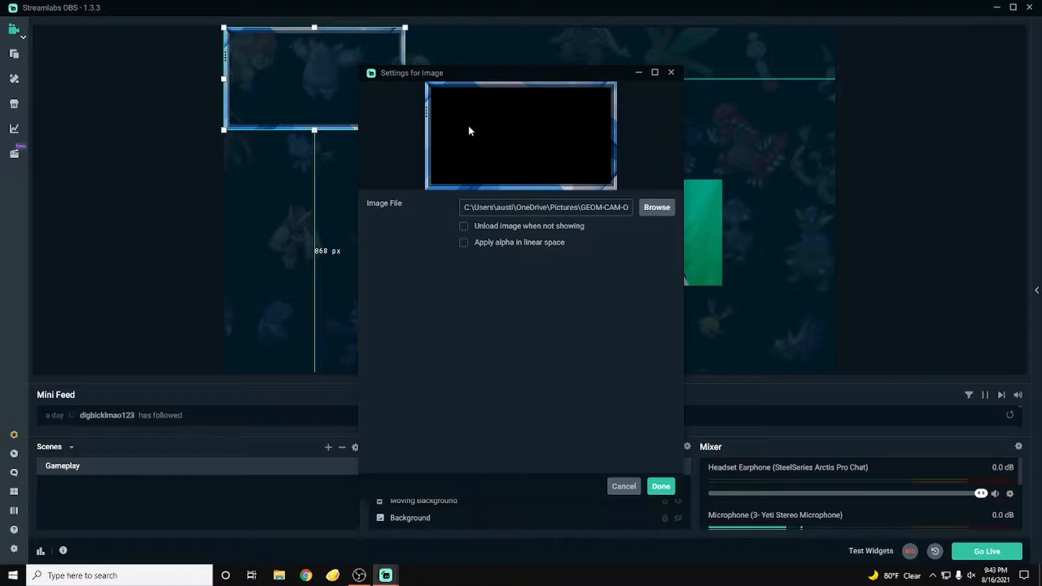
click(660, 486)
Place the overlay frame over the webcam, about 1137 px from the canvas's left edge and 561 px from its top.
drag(347, 127, 660, 278)
click(804, 340)
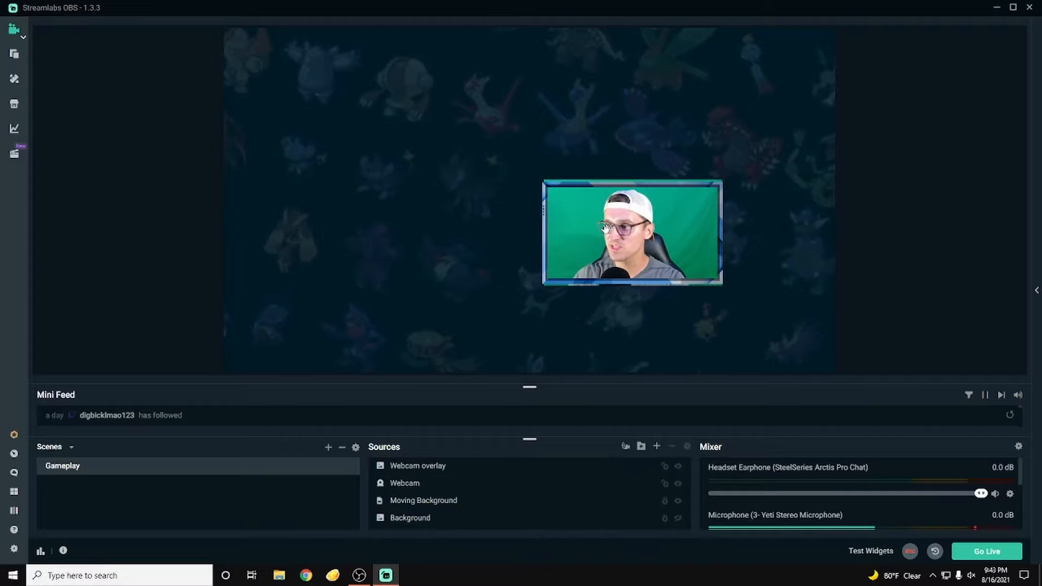
drag(718, 276, 717, 280)
click(796, 301)
Adjust the webcam picture behind the overlay so that its edges fit inside the frame.
click(644, 250)
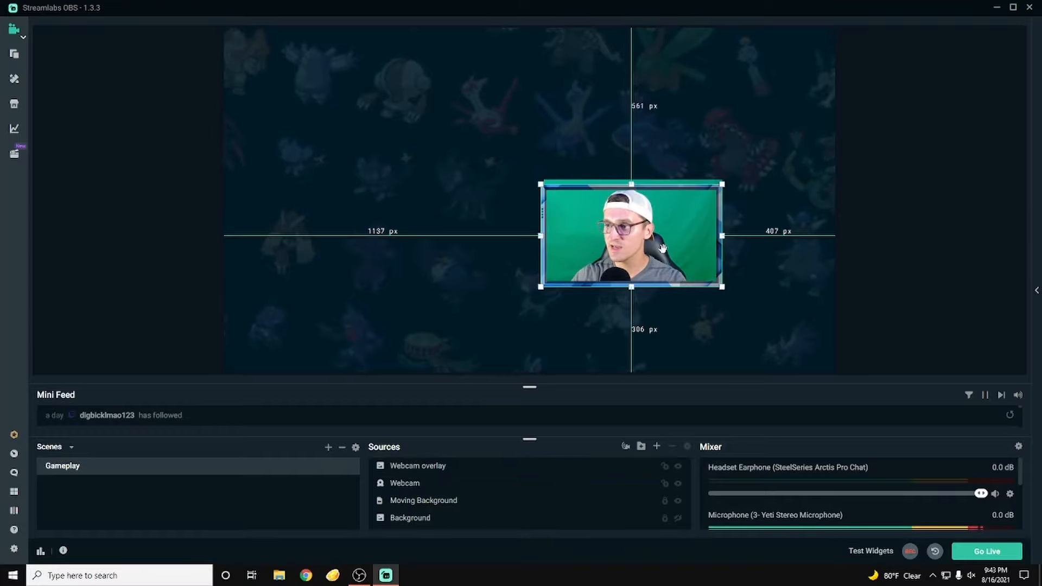
right_click(645, 250)
click(549, 205)
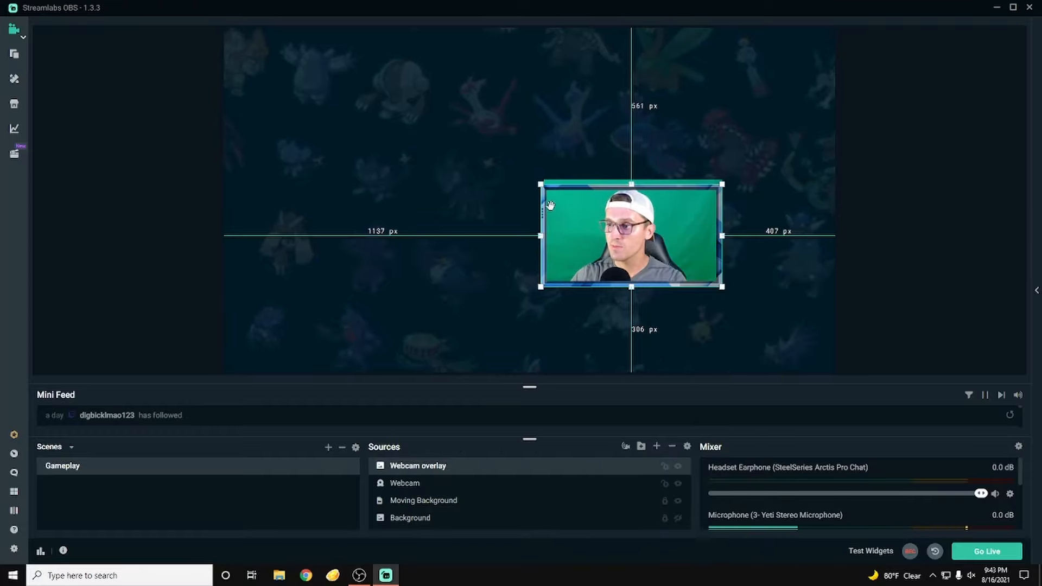
click(568, 182)
click(568, 191)
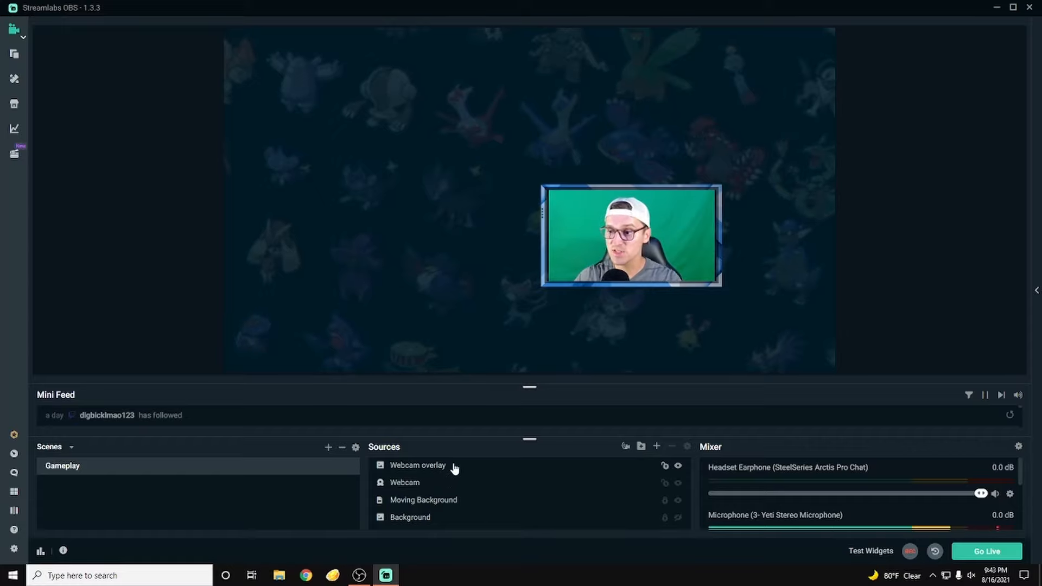
Group the Webcam overlay and Webcam sources into a folder named Webcam.
click(452, 466)
ctrl+click(431, 485)
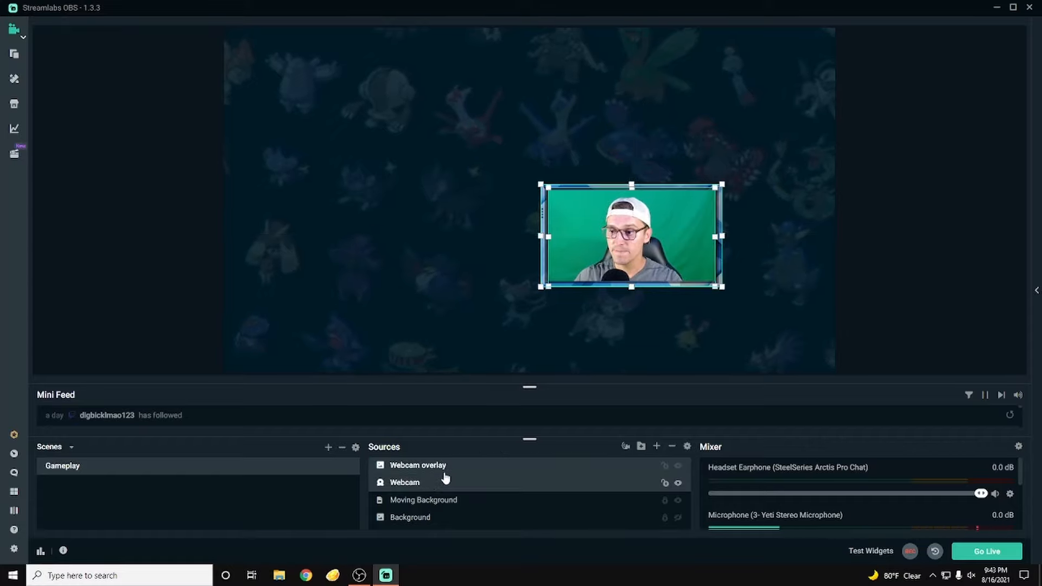
right_click(440, 465)
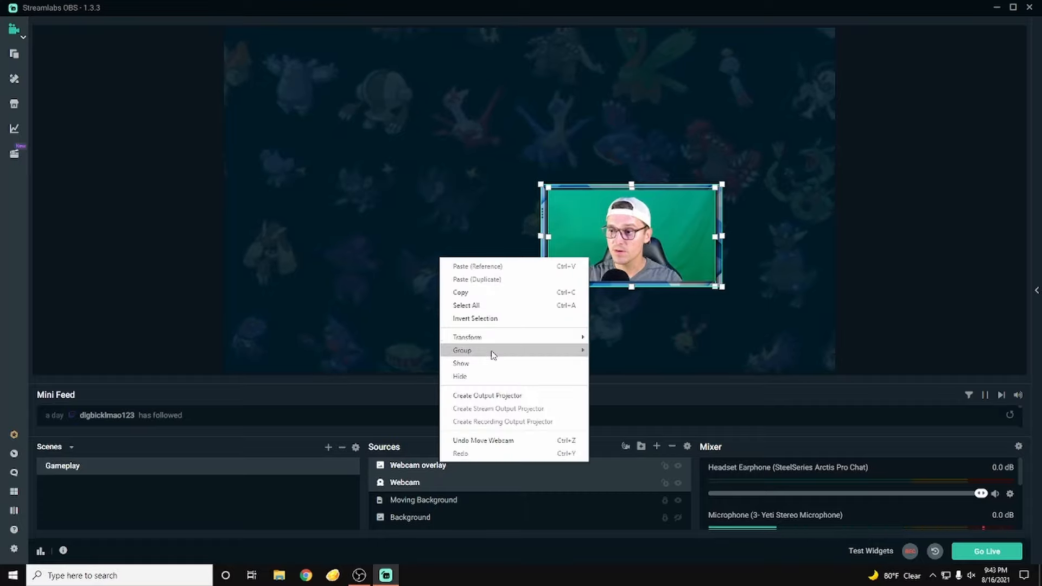
mouse_move(493, 355)
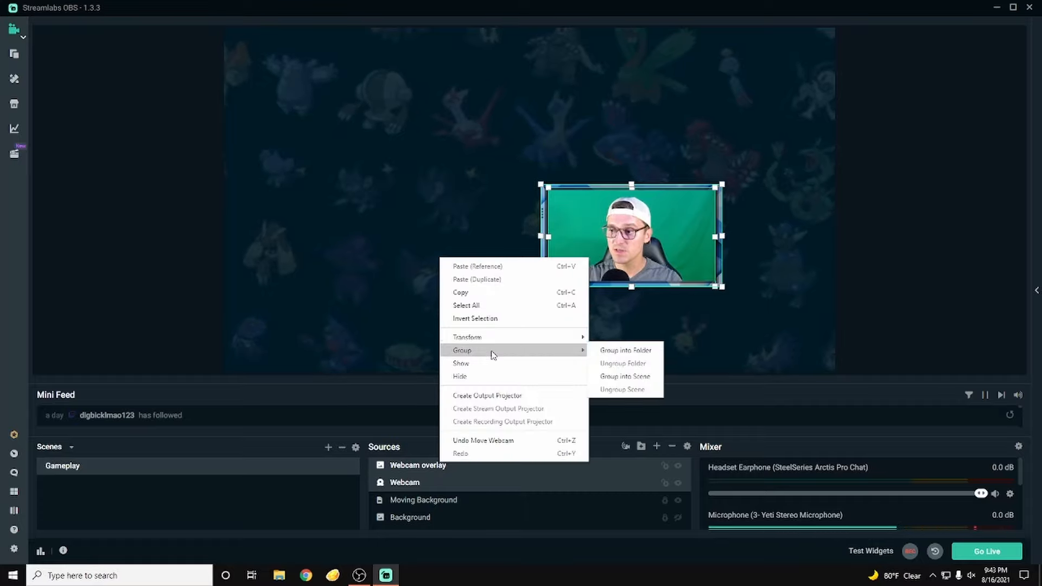
click(616, 351)
key(ctrl+a)
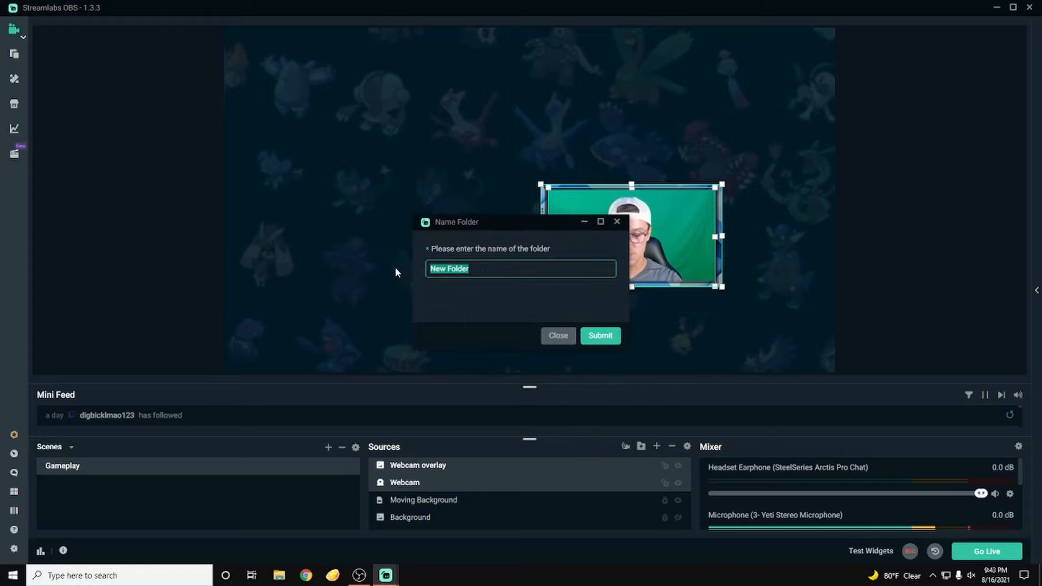
text(Webcam)
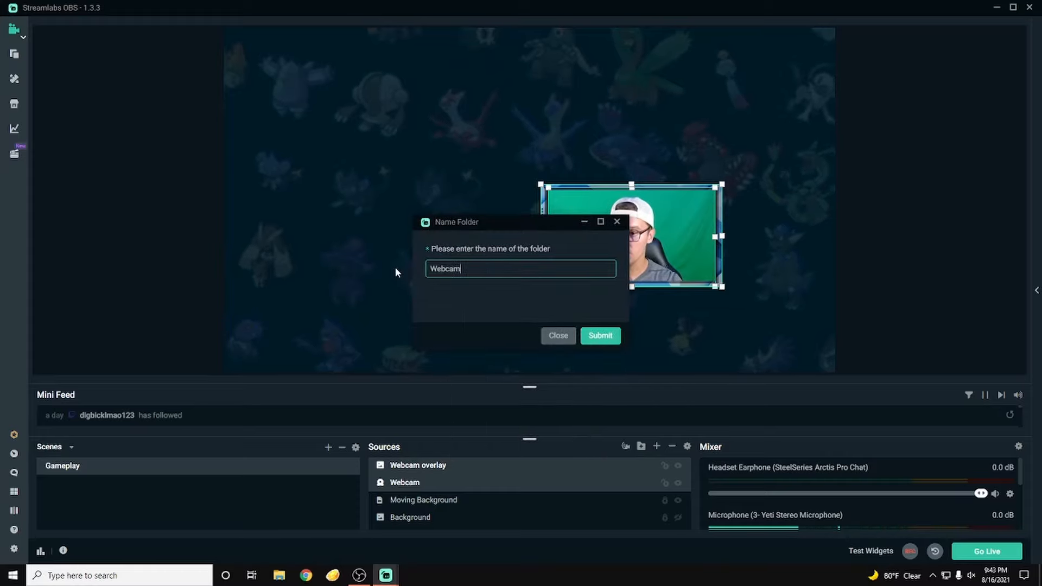
click(600, 337)
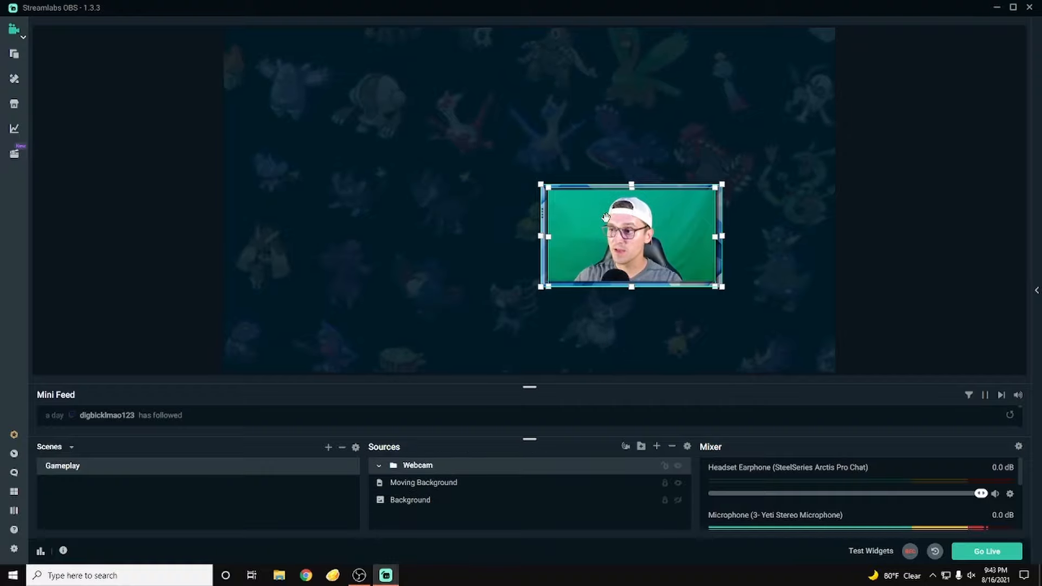
Move the grouped webcam to the canvas's upper-right corner, about 1523 px from the left edge and 33 px from the top, and lock its folder.
drag(606, 217, 705, 67)
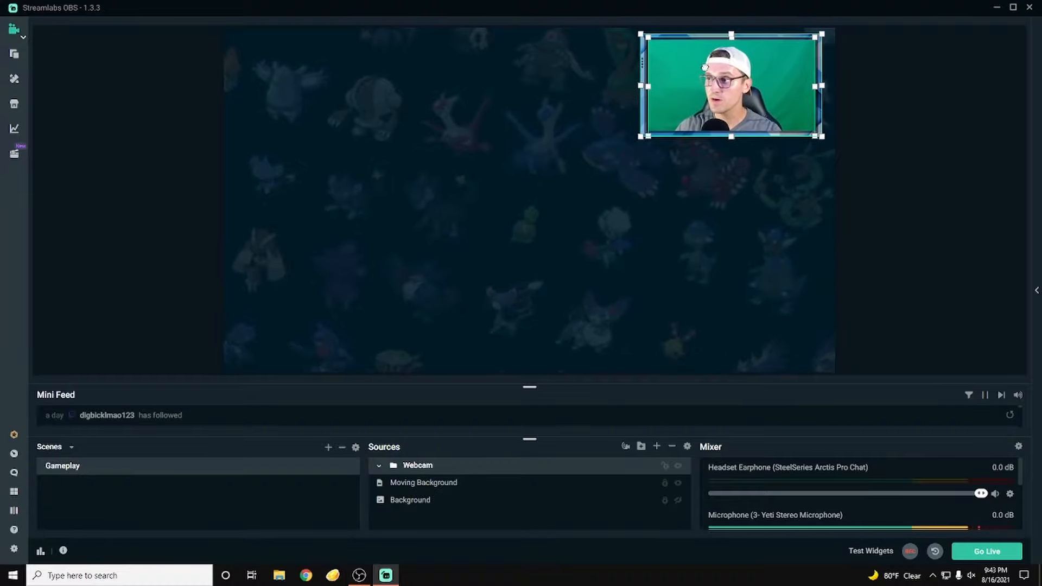
click(844, 205)
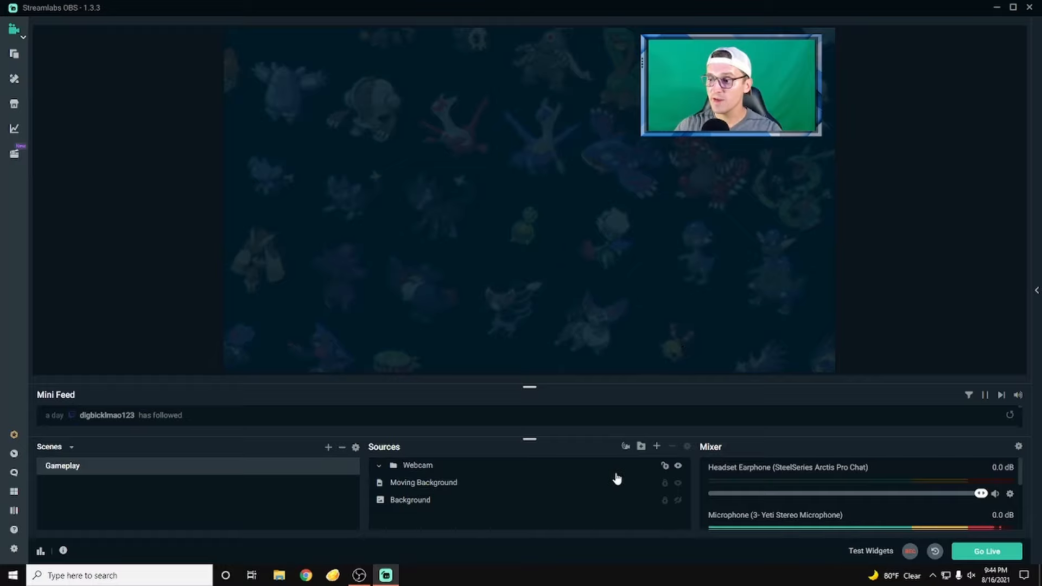
click(648, 467)
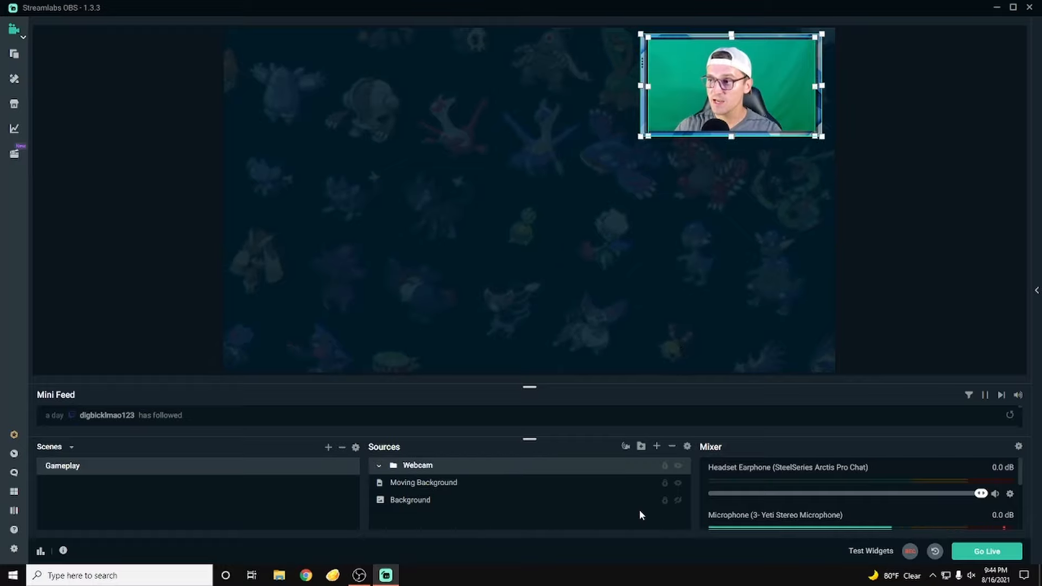
Toggle the Webcam folder's visibility off and on again, and clear the selection.
click(678, 467)
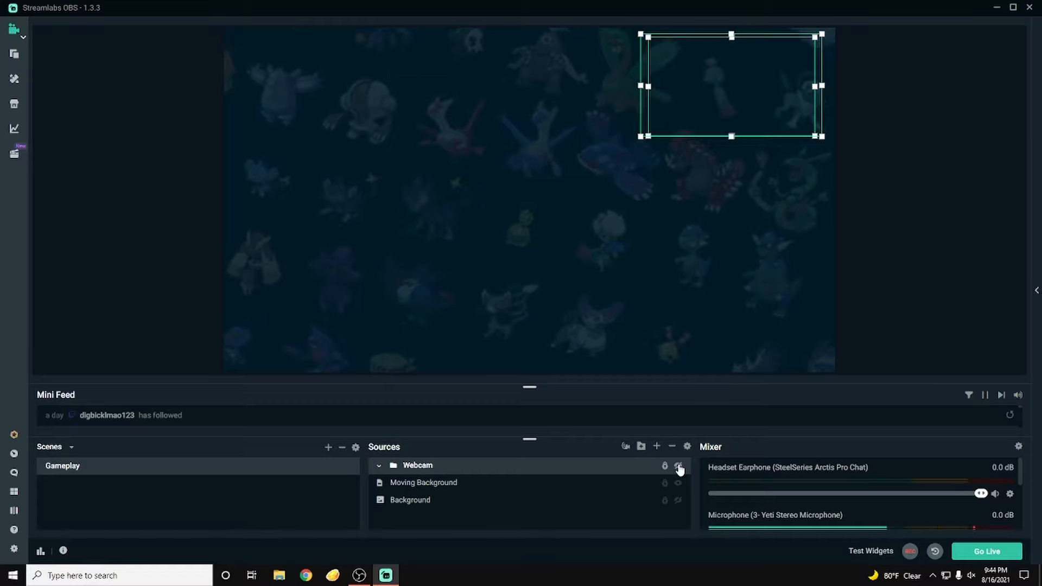
click(678, 467)
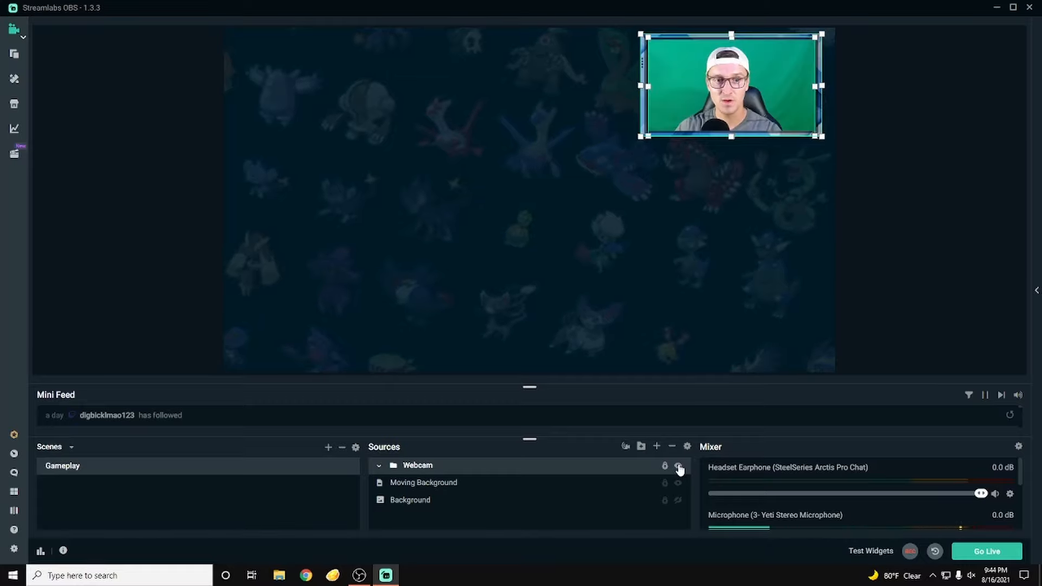
click(658, 330)
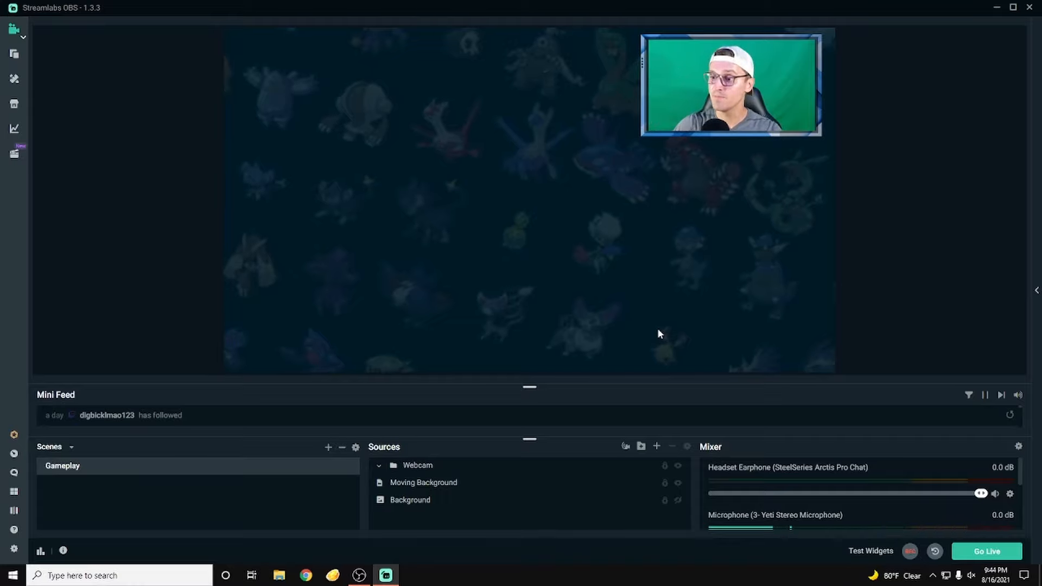
Add a Chroma Key filter to the Webcam source inside the Webcam folder.
click(379, 467)
click(439, 503)
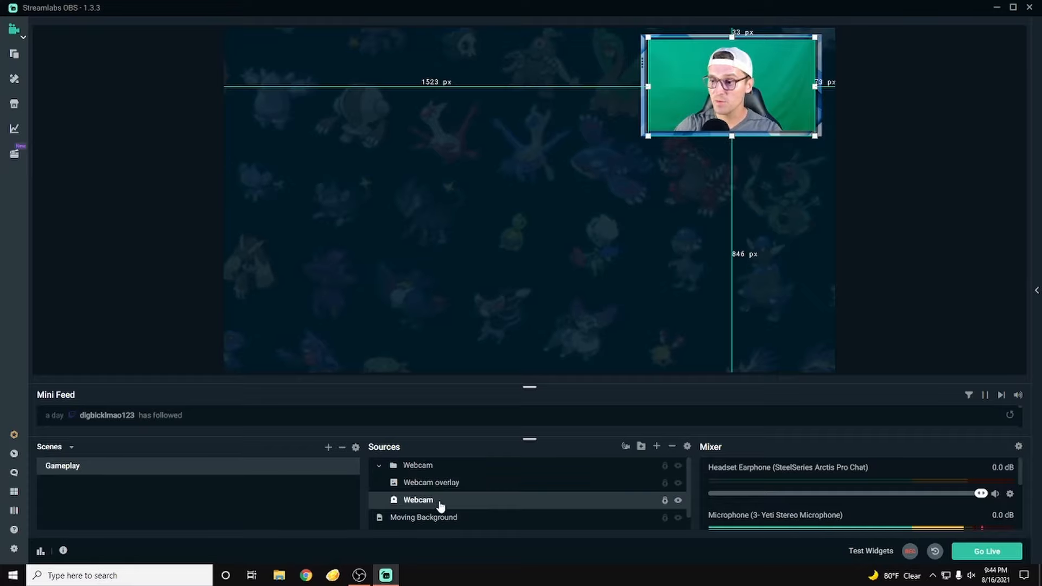
right_click(423, 503)
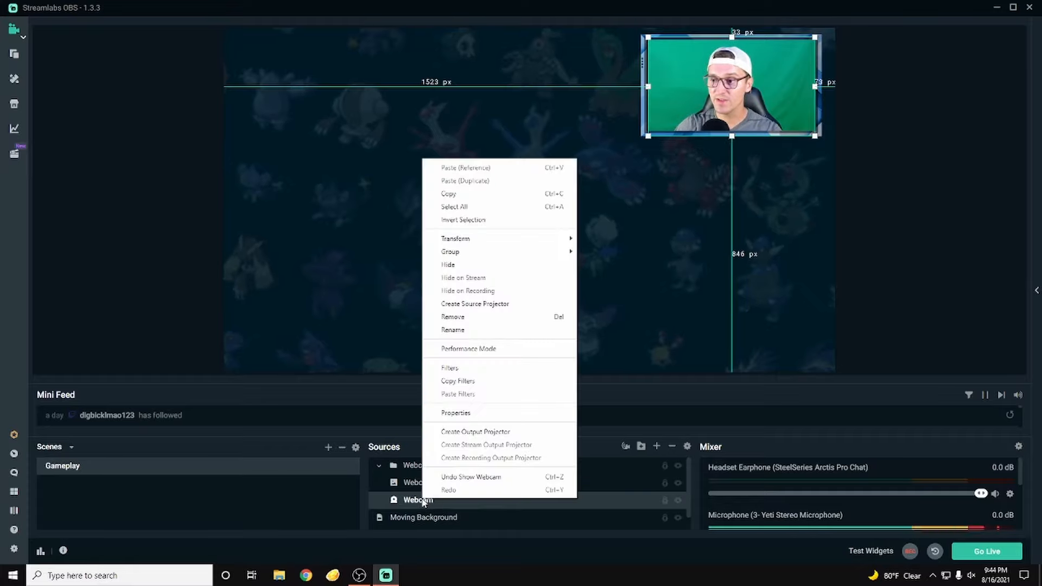
click(450, 368)
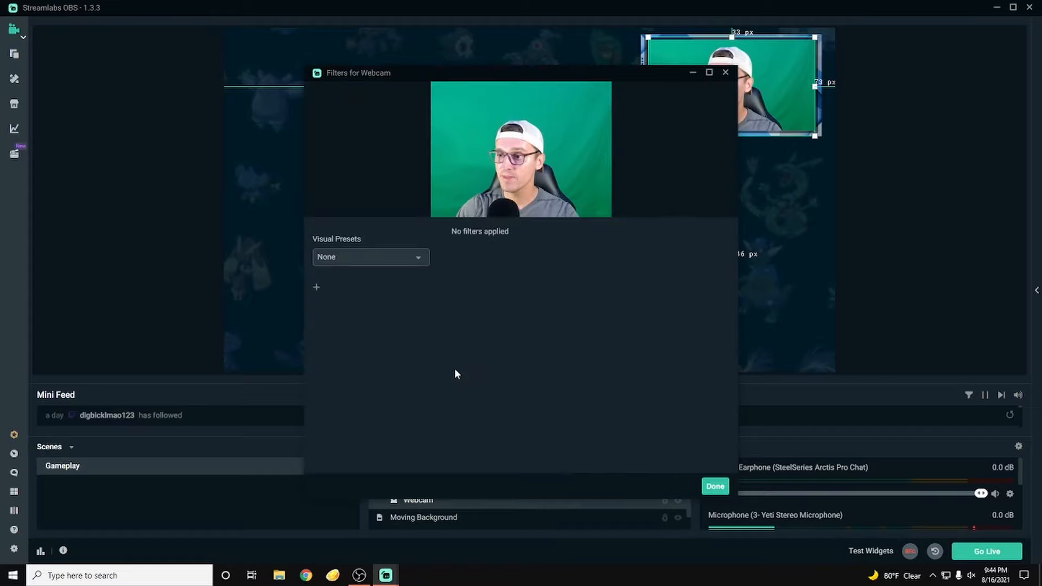
click(316, 289)
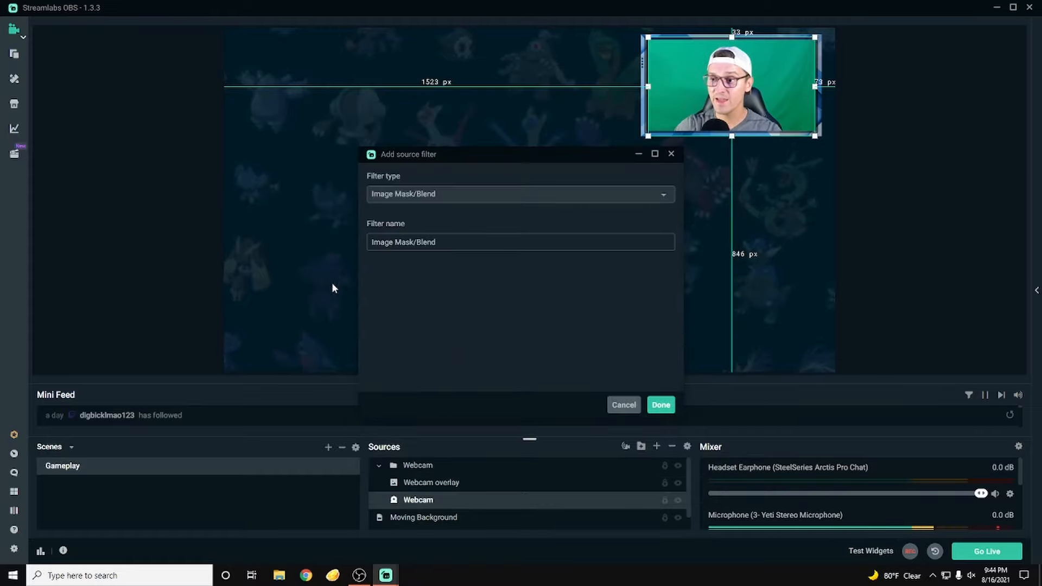
click(405, 198)
scroll(408, 323, down, 3)
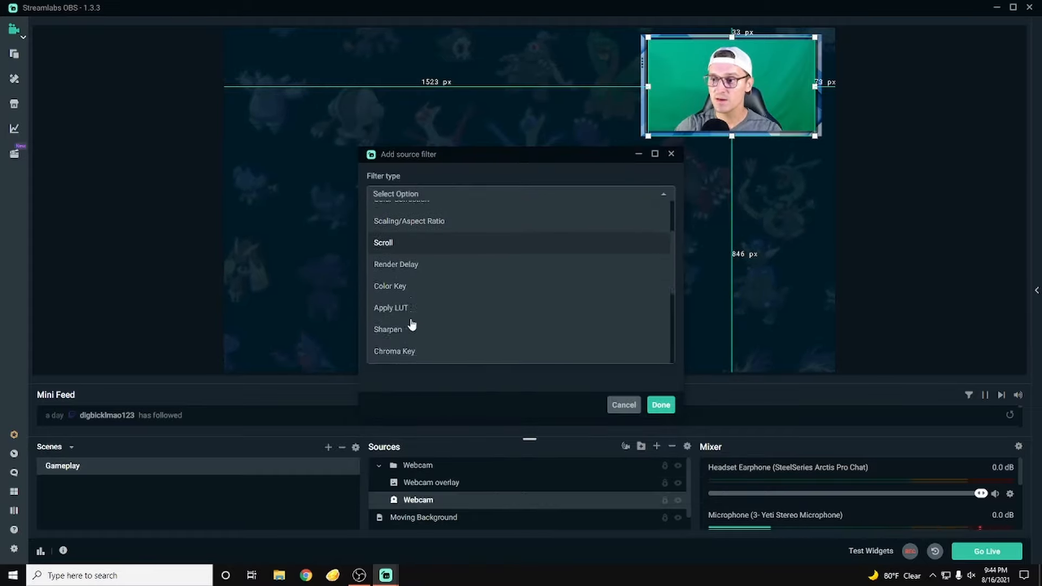
click(406, 321)
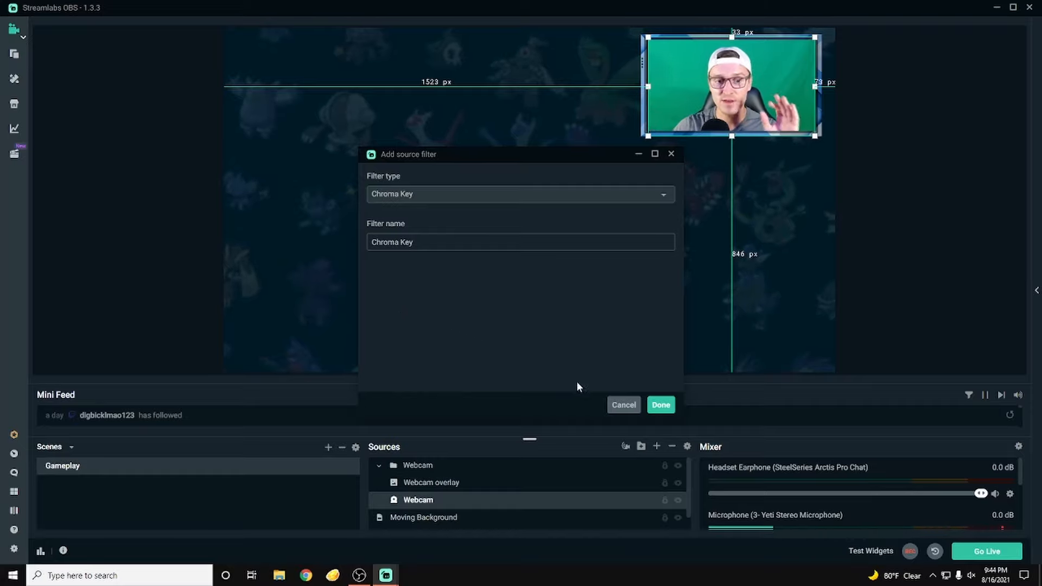
click(660, 406)
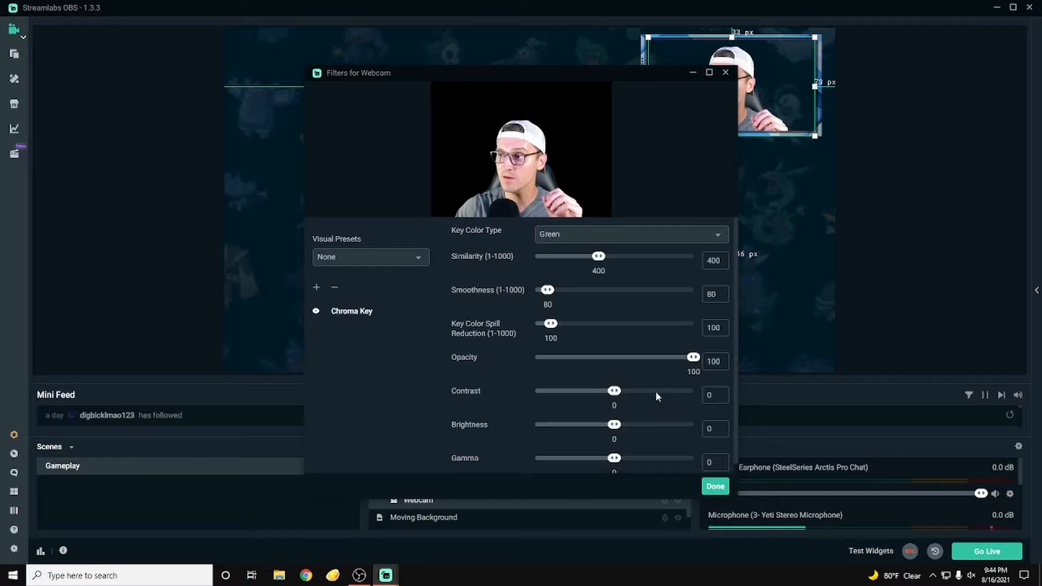
Move the webcam filters window clear of the webcam preview and bring it back in front of the main window.
drag(549, 72, 351, 59)
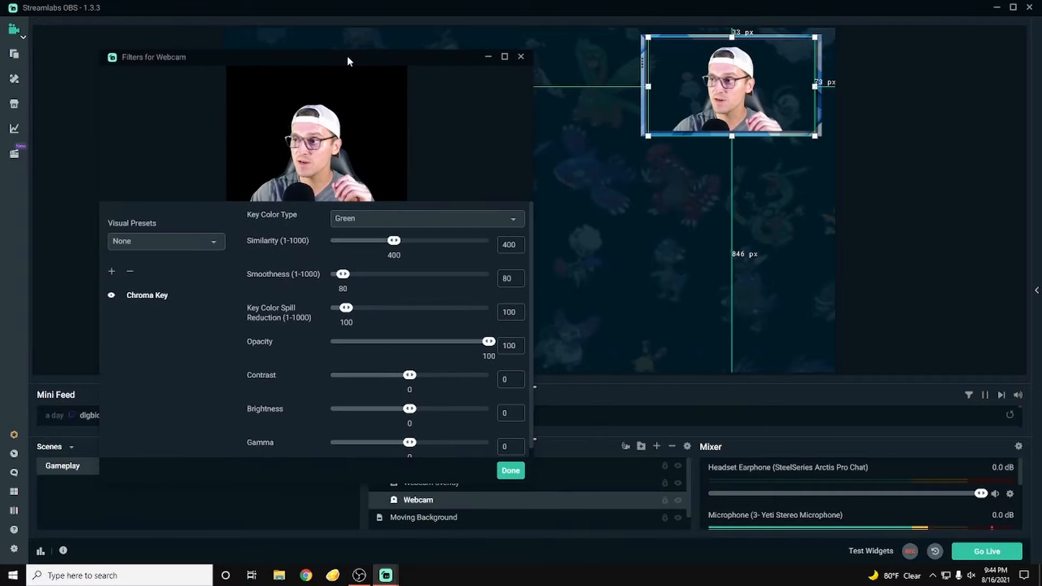
click(633, 221)
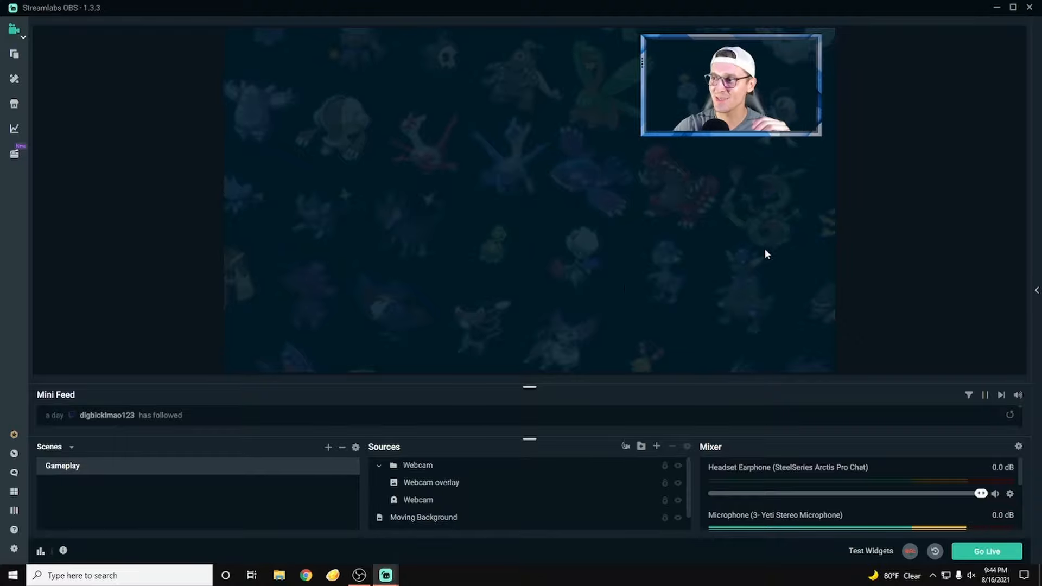
mouse_move(387, 578)
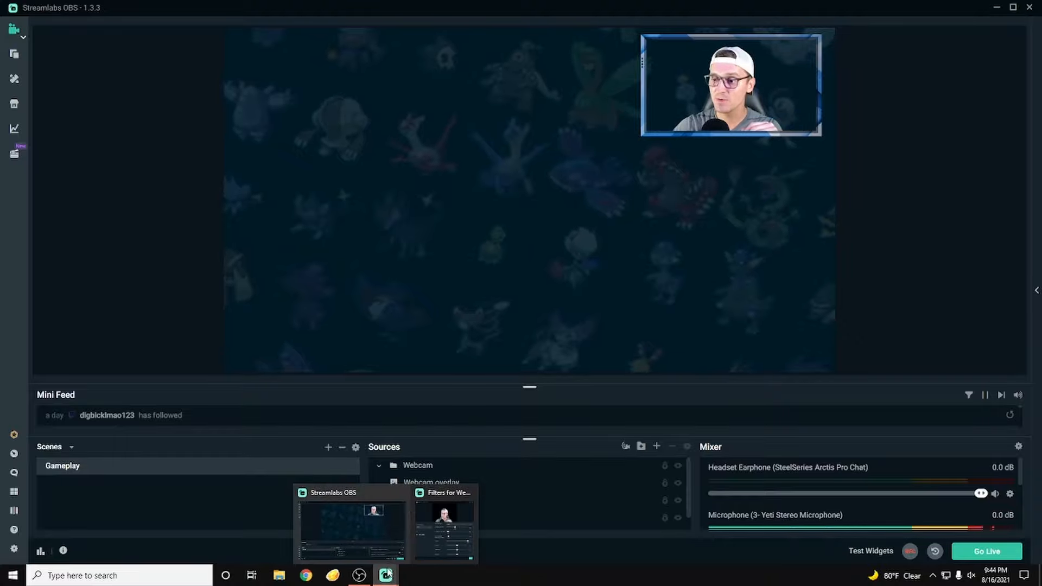
click(445, 518)
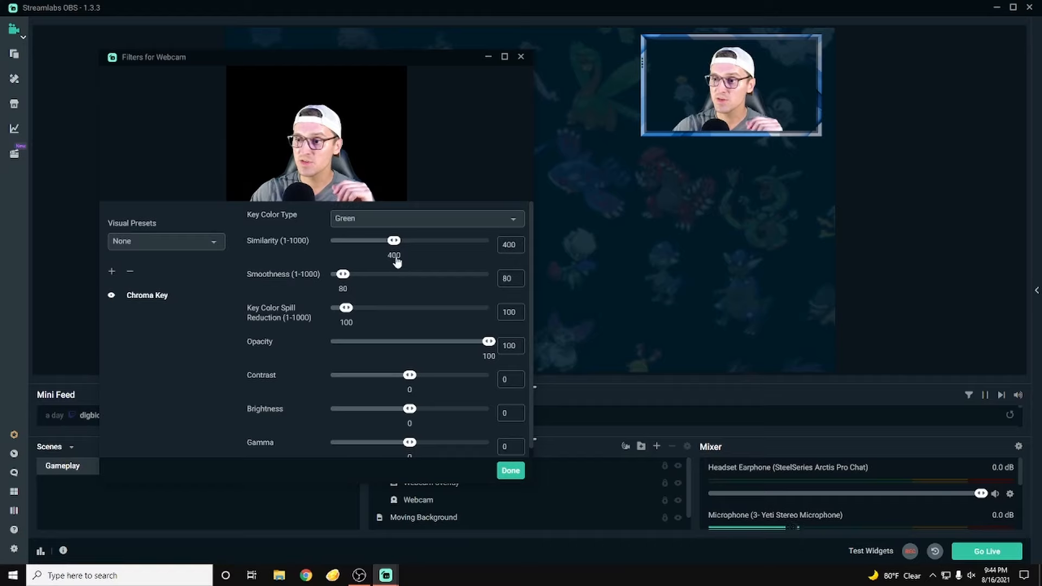
Try Chroma Key similarity values of 639 and 201, and return the setting to 400.
drag(395, 240, 432, 239)
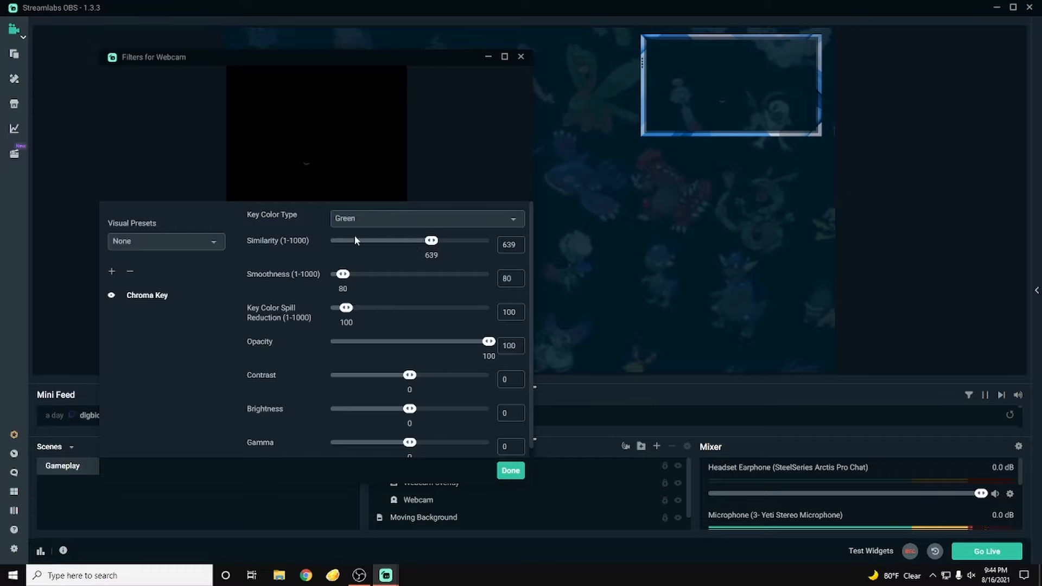
drag(425, 239, 361, 241)
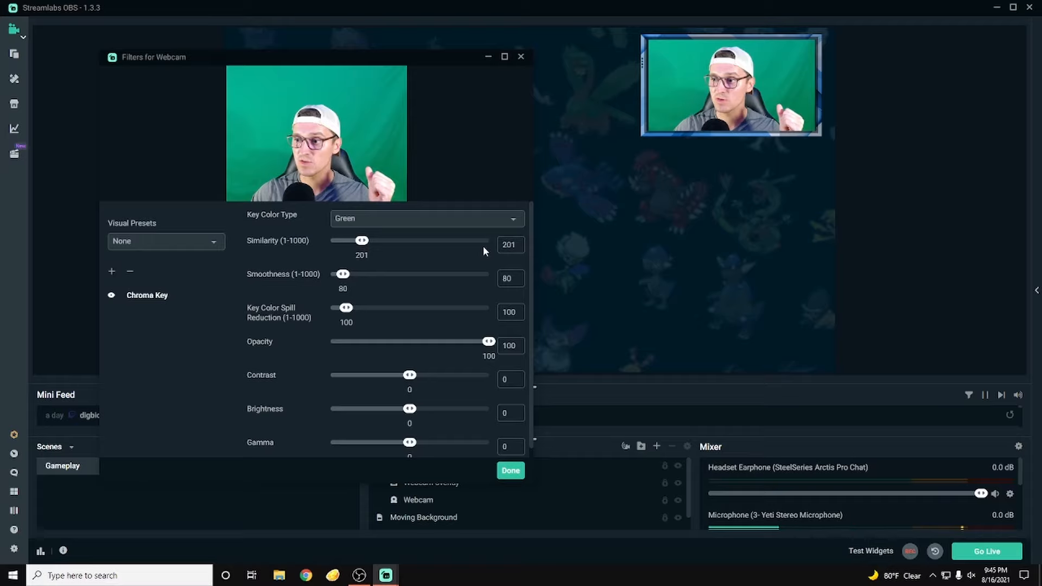
key(Tab)
text(400)
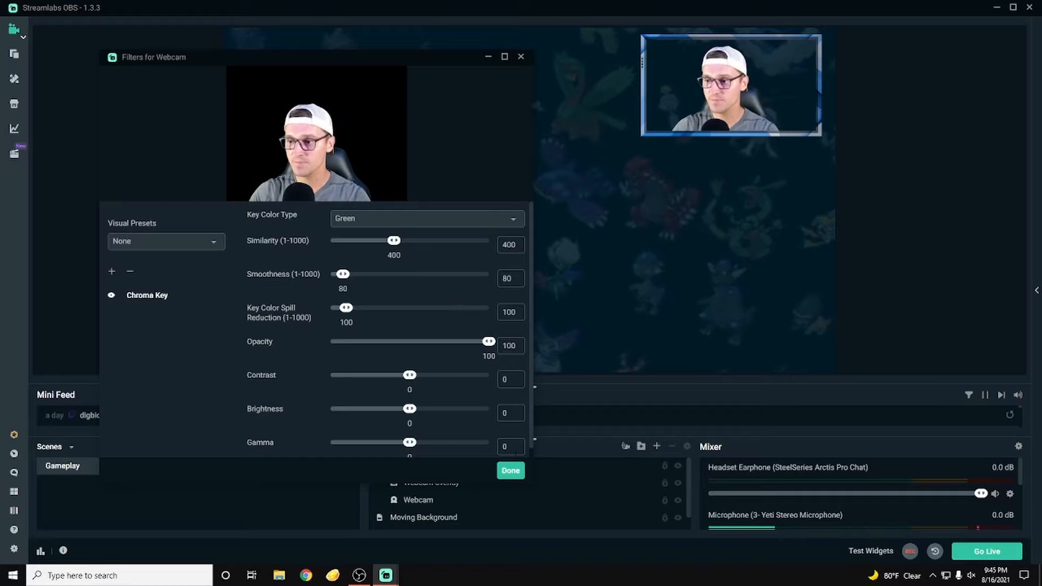
Finish editing the webcam filters, collapse the Webcam folder and clear the selection.
click(509, 471)
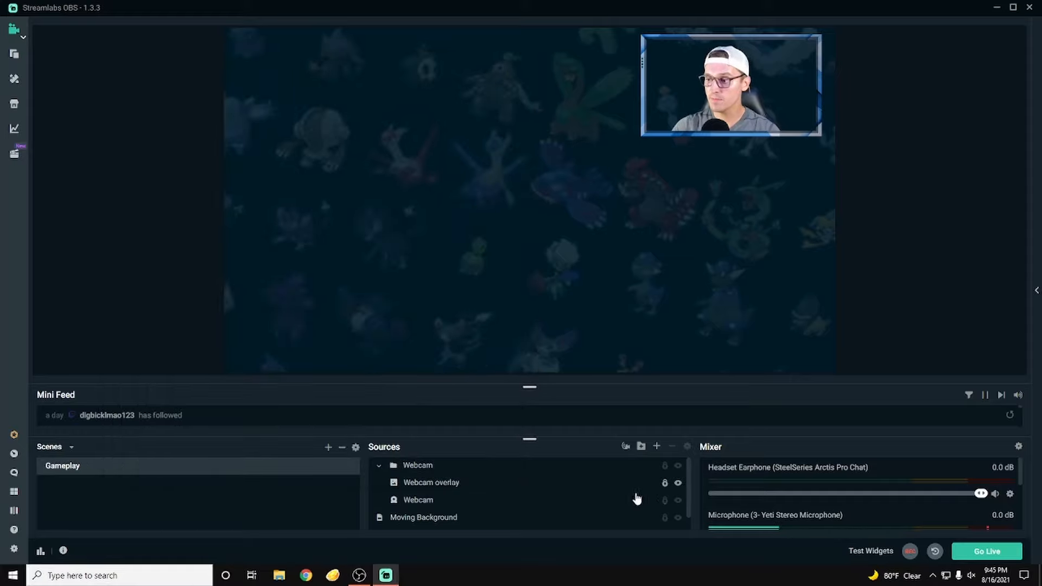
click(379, 468)
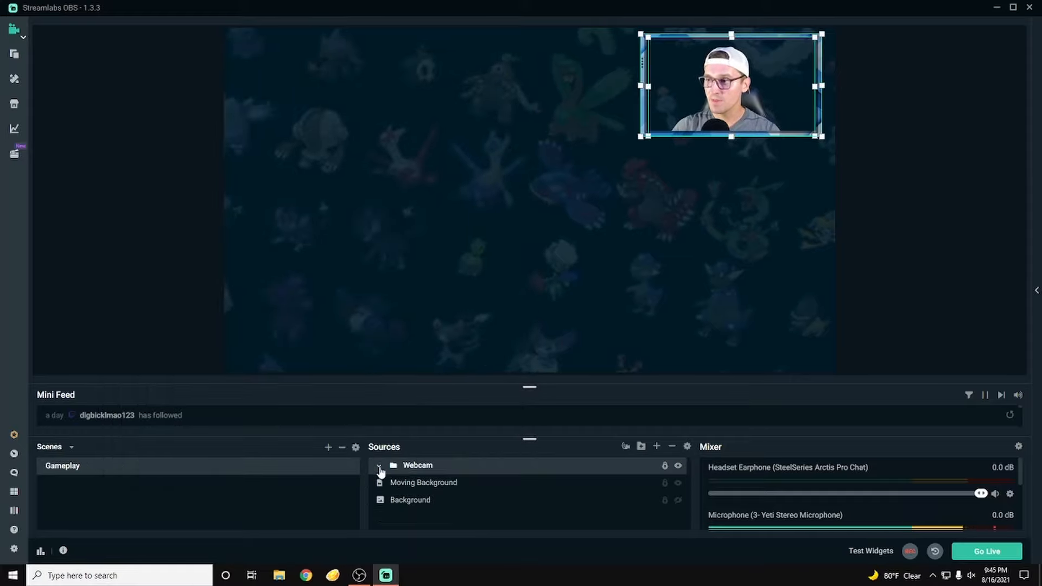
click(502, 353)
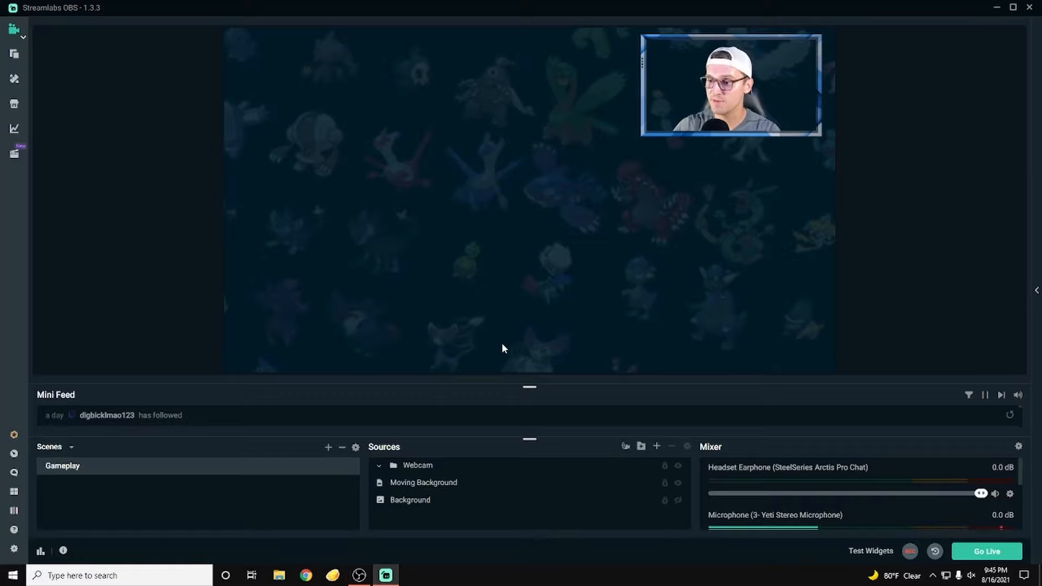
Make the Background image source visible, move it into the Webcam folder and expand the folder.
click(432, 501)
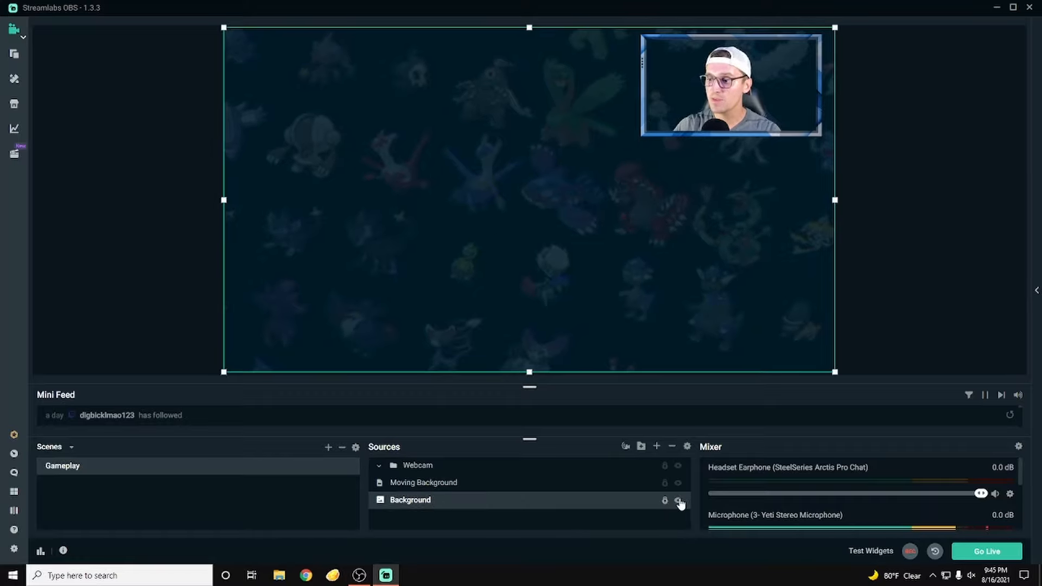
drag(398, 506, 418, 471)
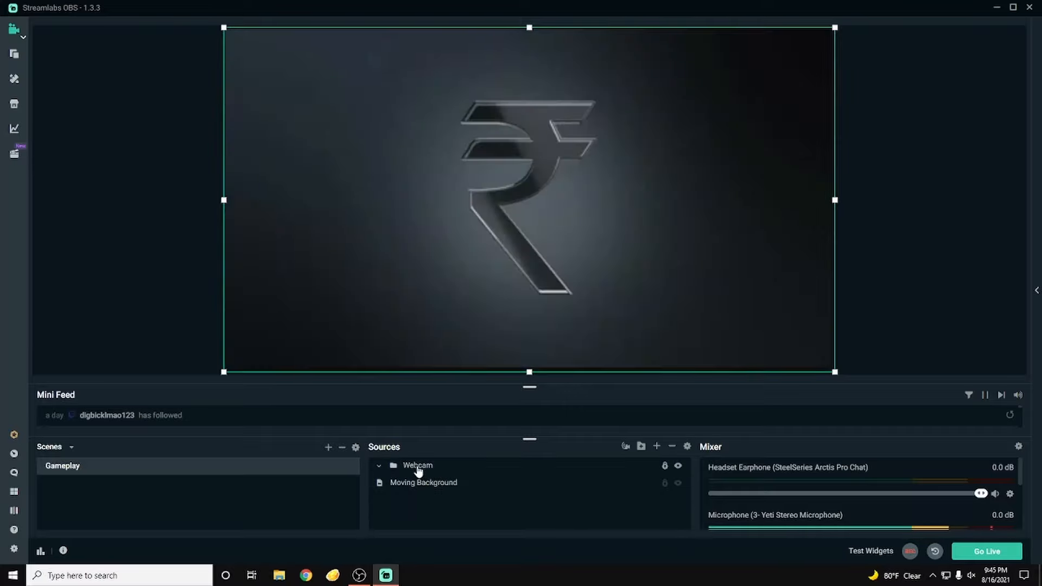
click(380, 466)
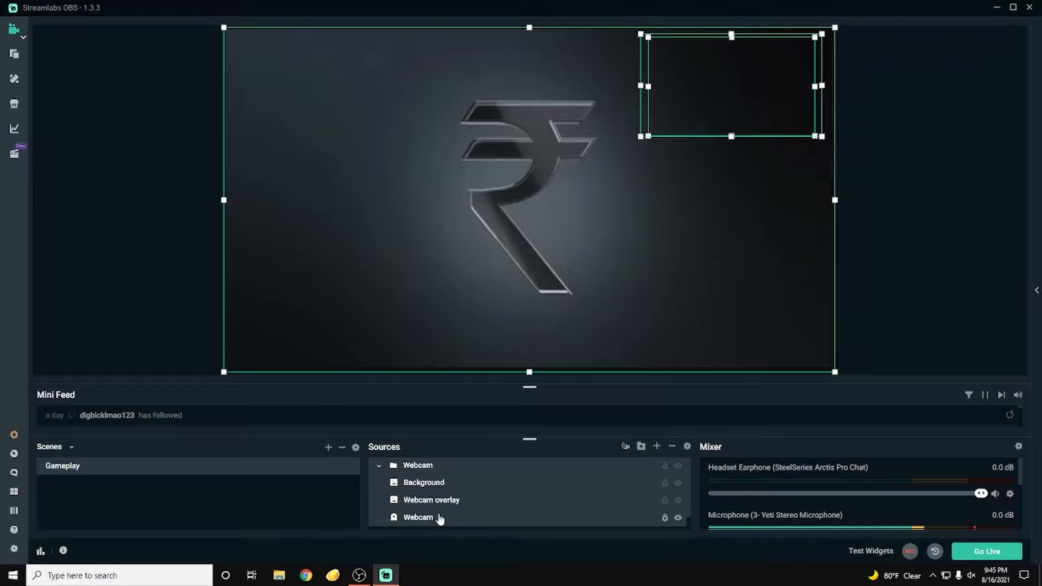
Unlock and shrink Background into the canvas's lower-right corner, about 1441 px from the left and 810 px from the top, and order it below Webcam.
click(534, 479)
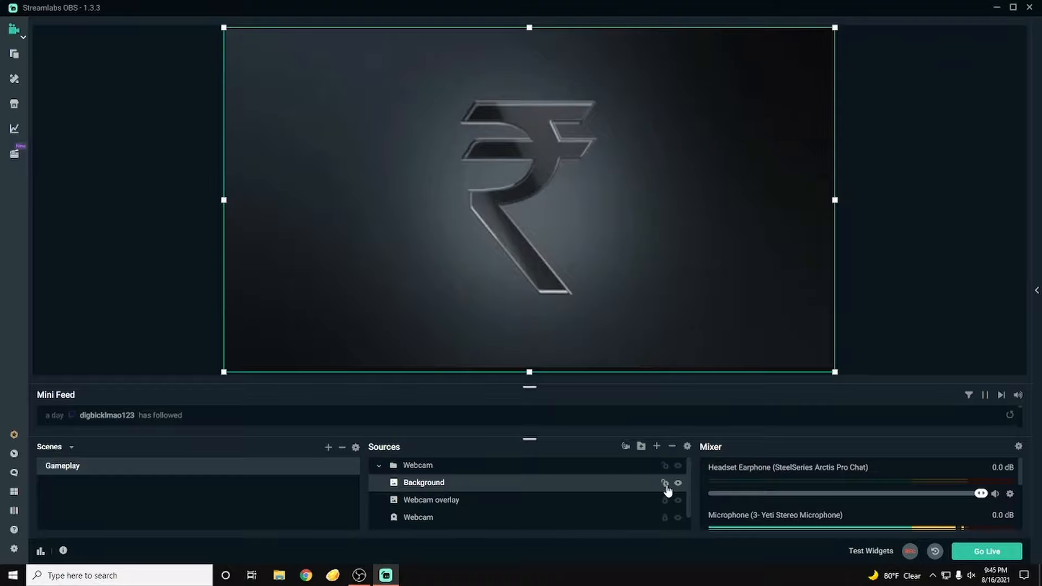
drag(223, 26, 625, 254)
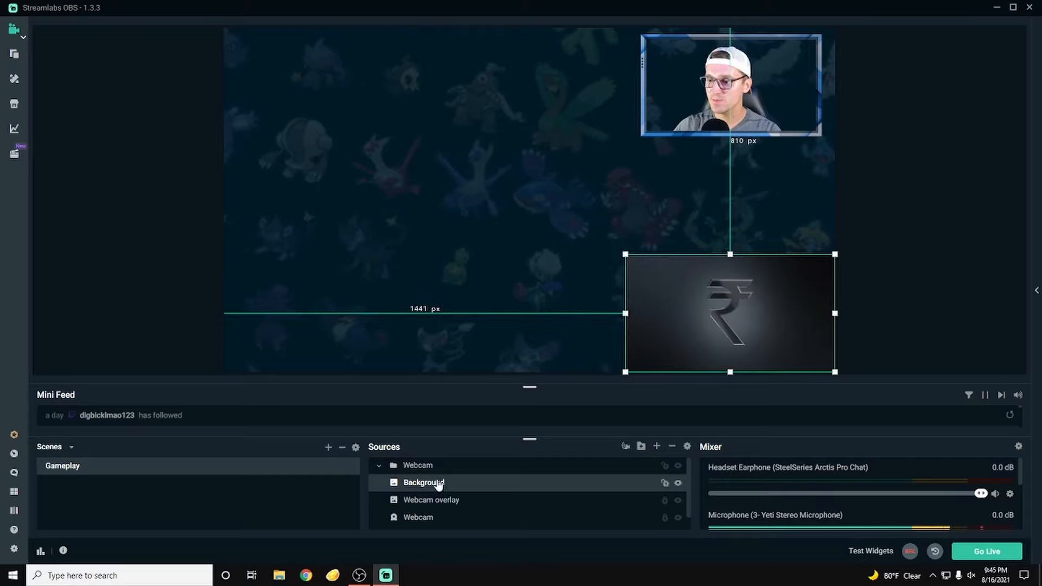
drag(438, 485, 444, 526)
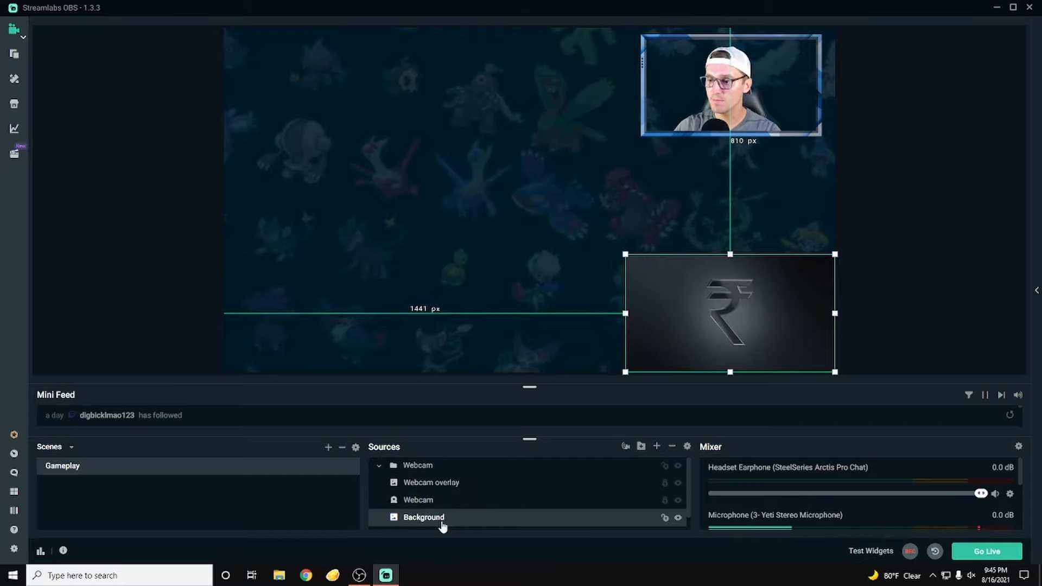
Move Background behind the webcam and resize it to fit the overlay frame, about 1499 px from the canvas's left and 27 px from its top.
drag(702, 338, 693, 111)
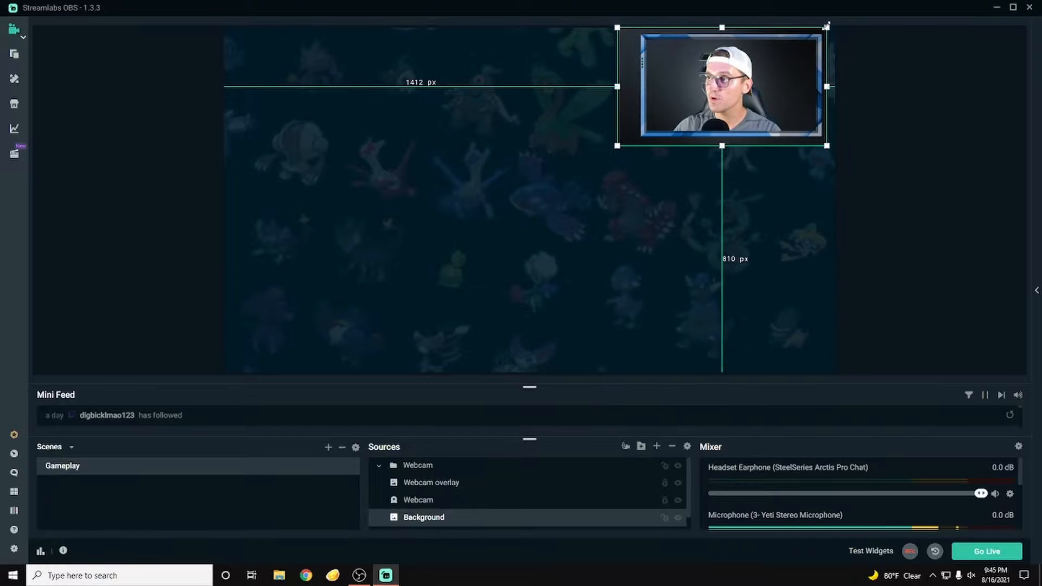
drag(826, 26, 771, 58)
drag(687, 105, 733, 82)
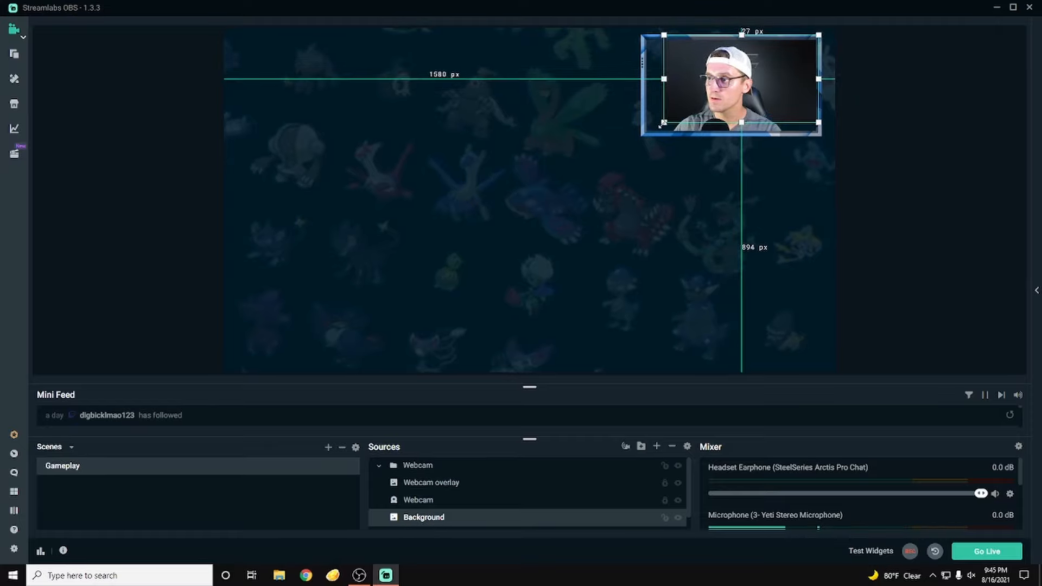
drag(662, 124, 645, 135)
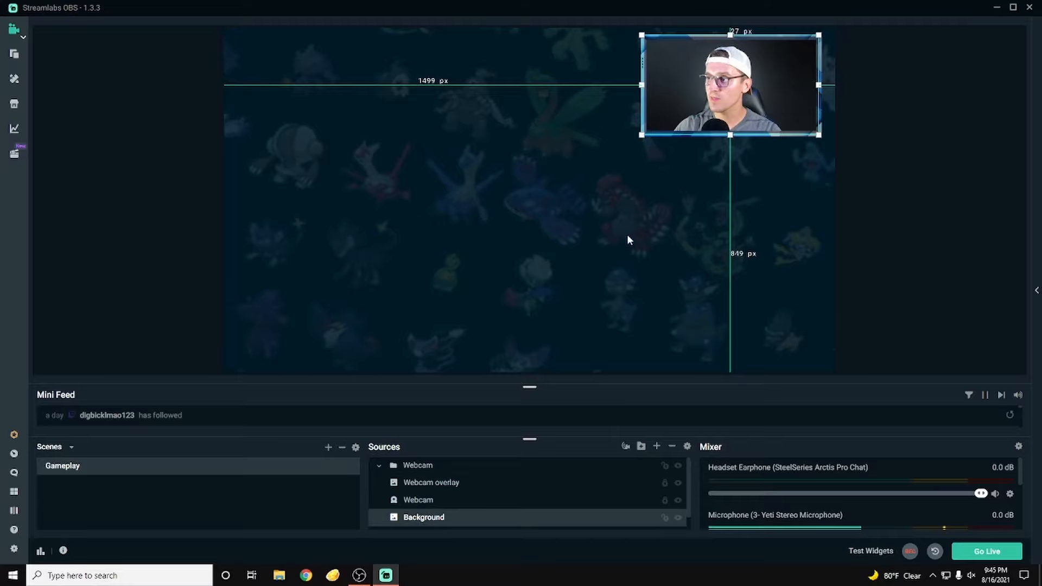
click(691, 259)
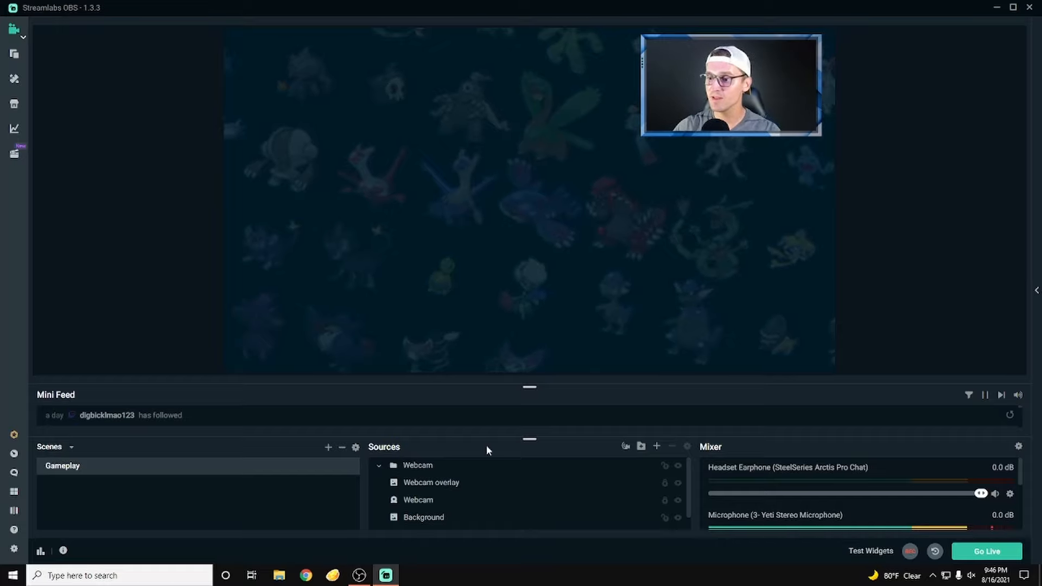
Lock all sources in the Webcam folder, test the lock on the canvas, and unlock the whole folder.
click(663, 472)
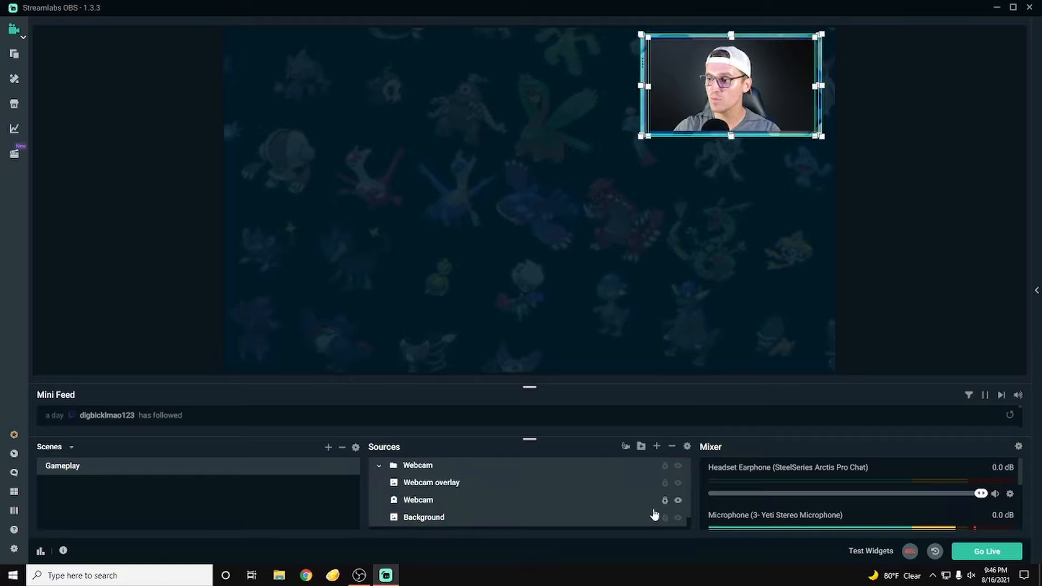
click(697, 142)
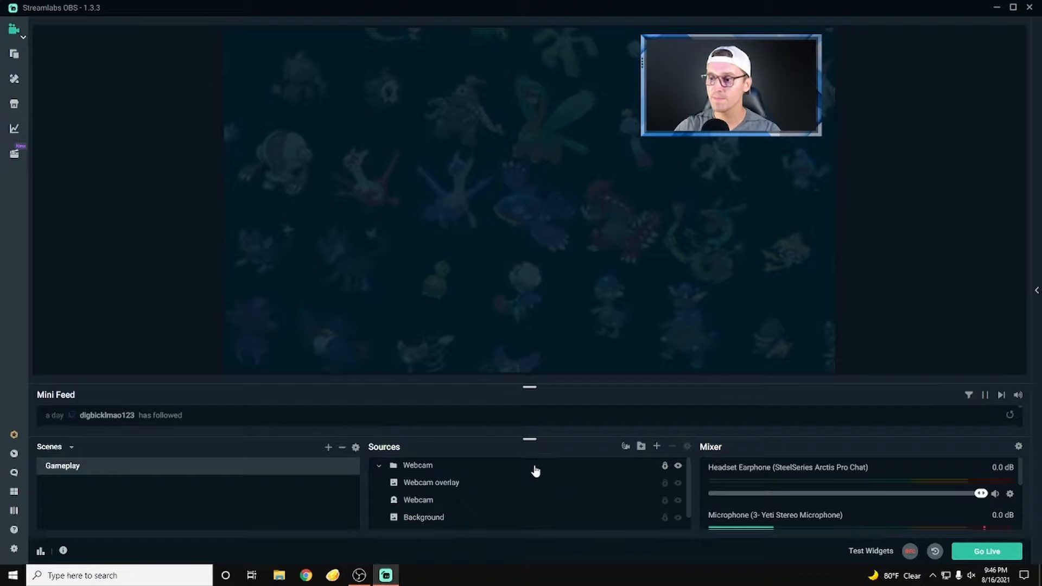
click(656, 468)
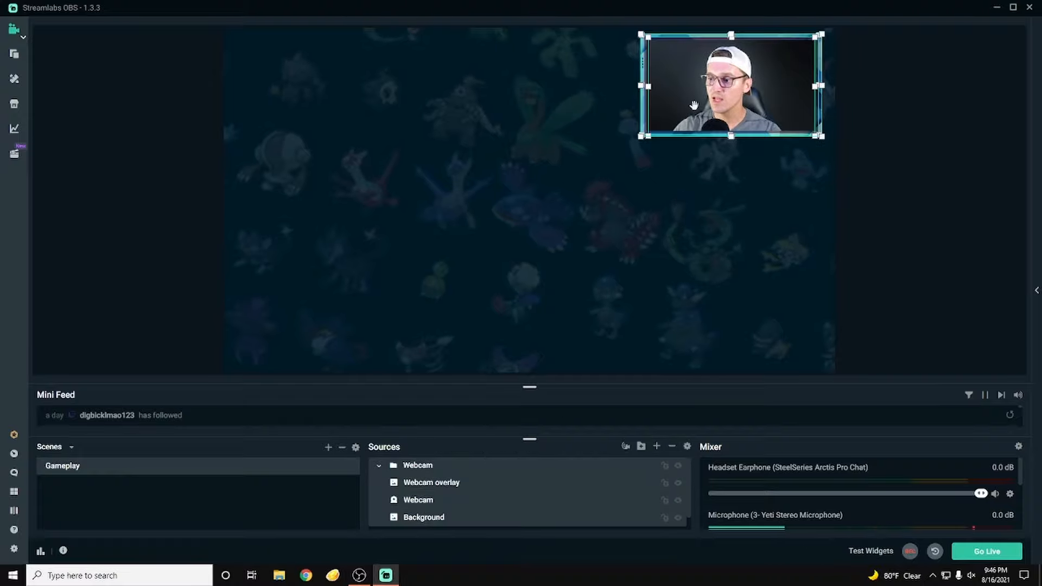
Move the framed webcam group to the canvas's lower-right corner, collapse and lock the Webcam folder, and clear the selection.
drag(694, 105, 587, 234)
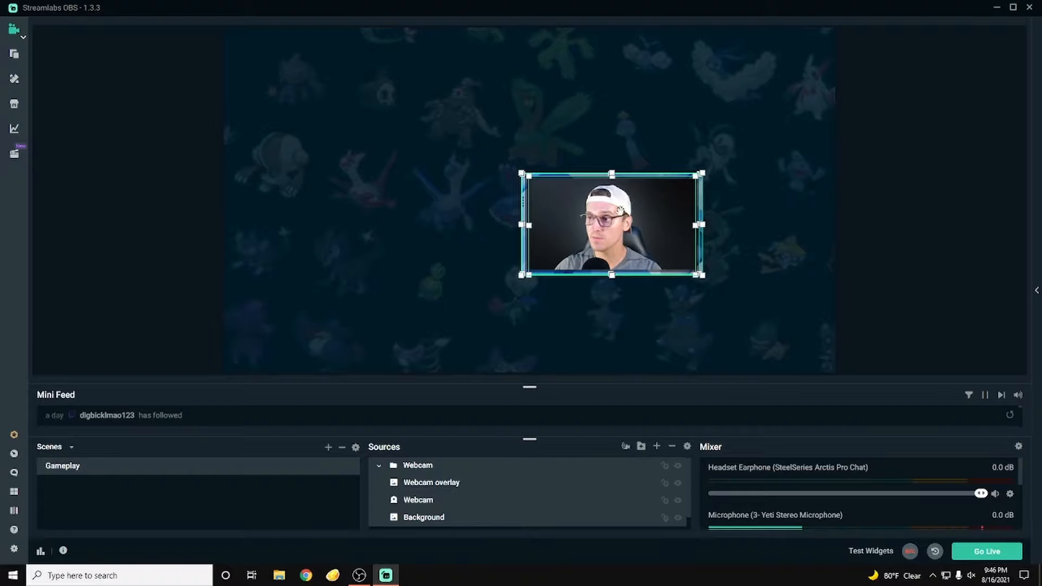
drag(612, 246, 739, 338)
click(824, 417)
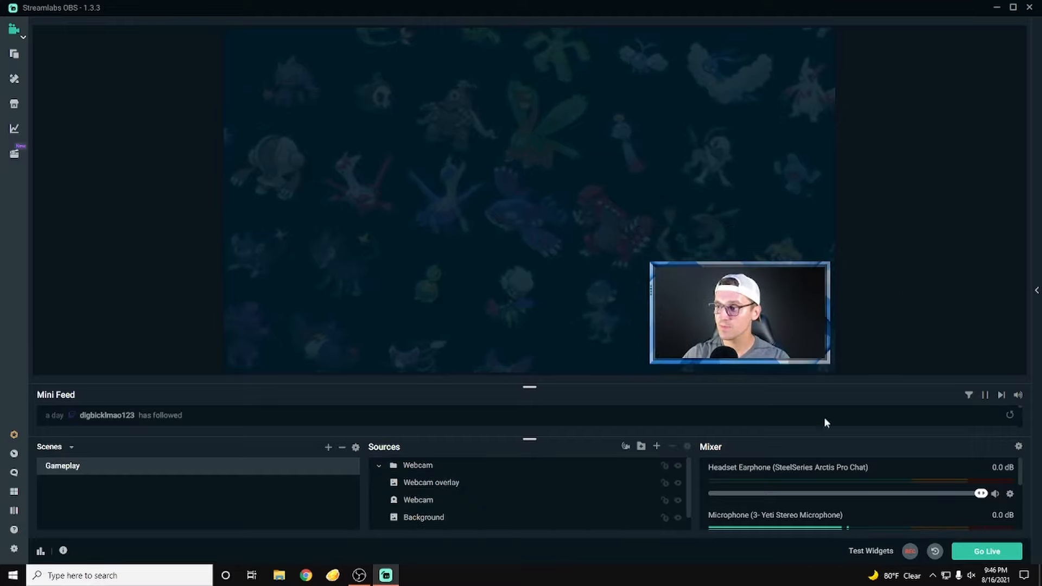
click(381, 466)
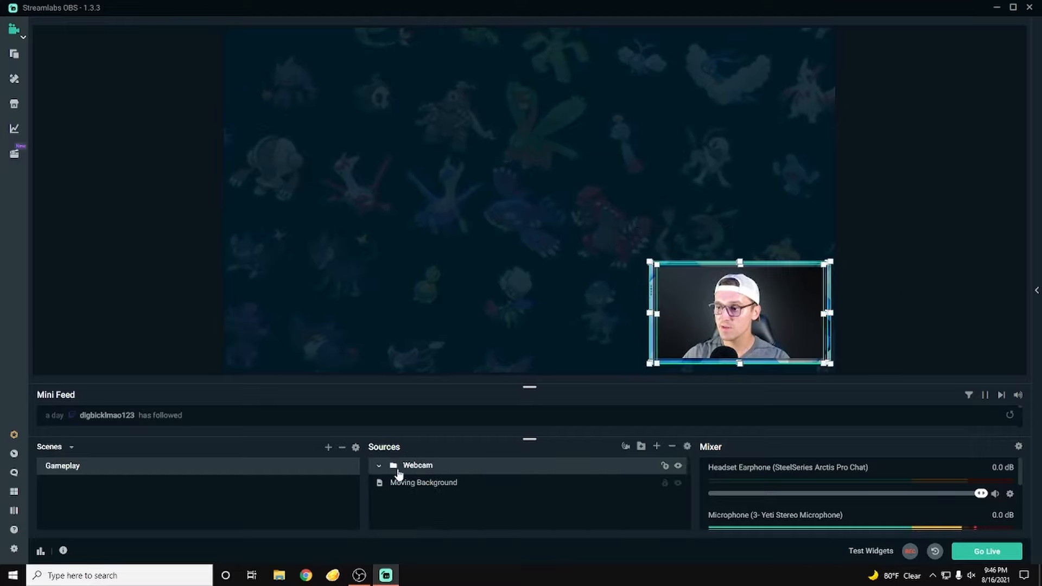
click(539, 274)
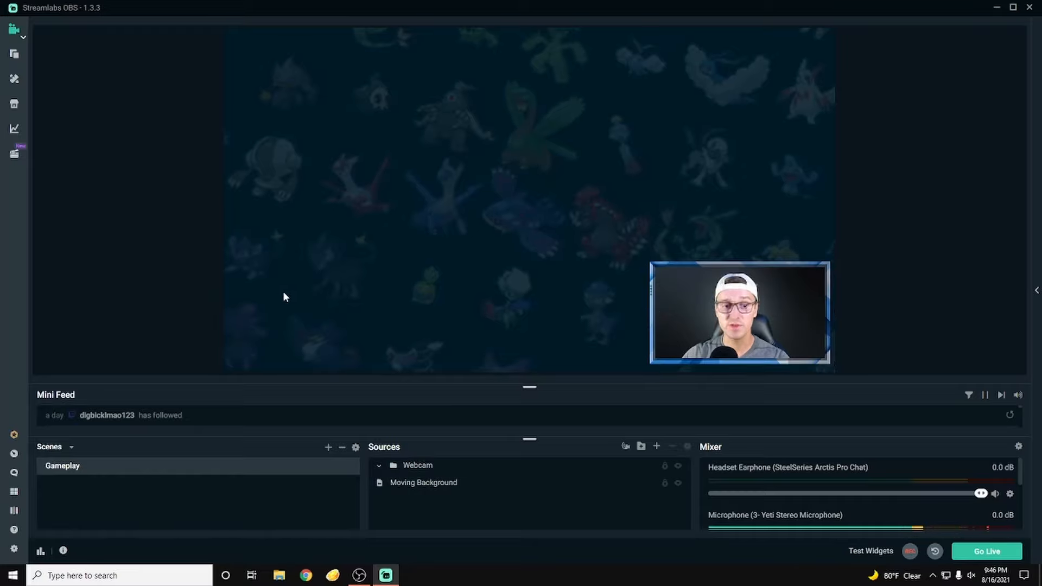
Switch to Citra and load the game file AlphaSapphire.cxi from the UPRandomizer2 folder.
click(333, 575)
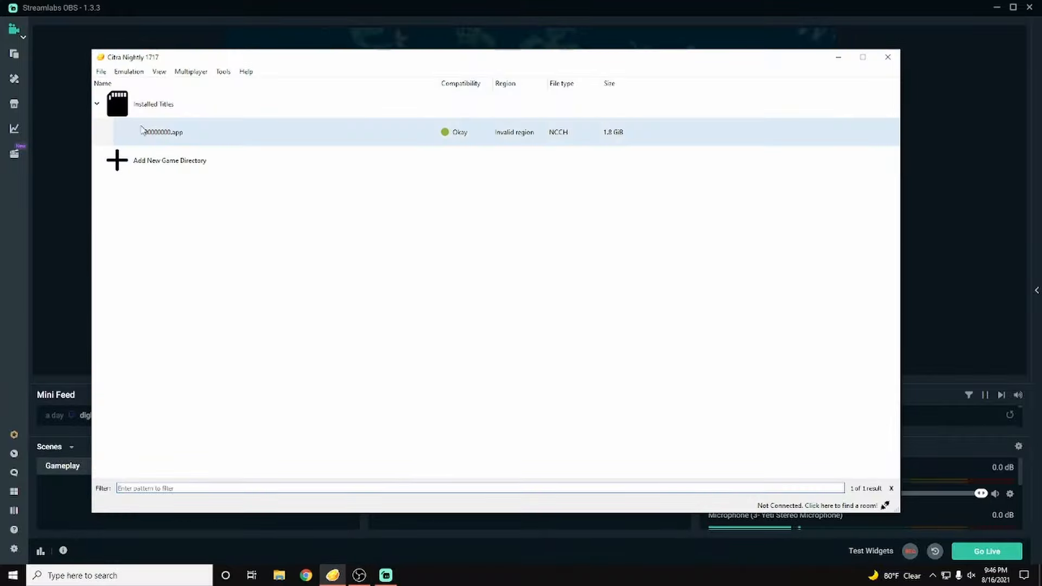
click(101, 71)
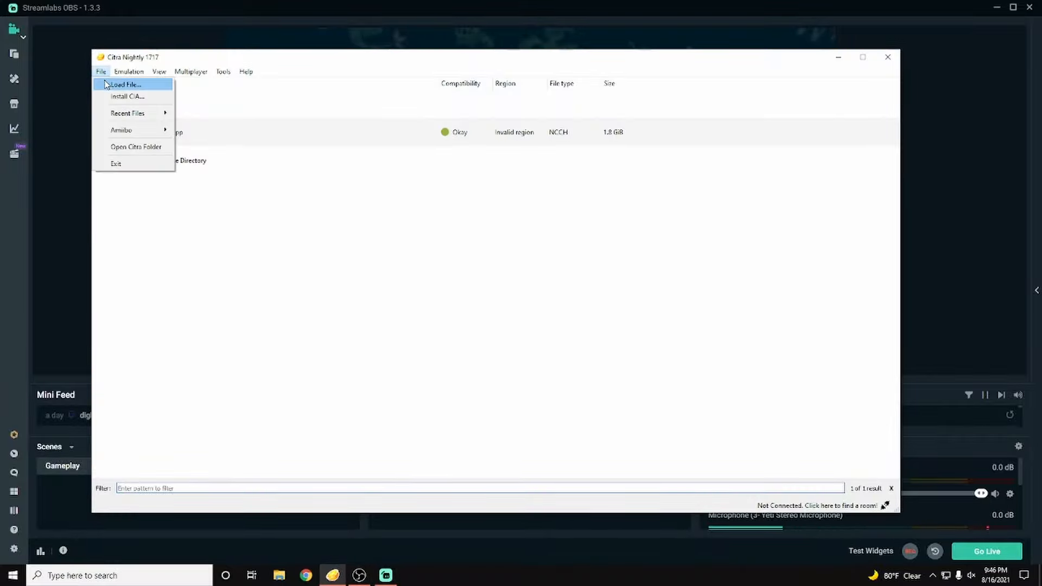
click(111, 82)
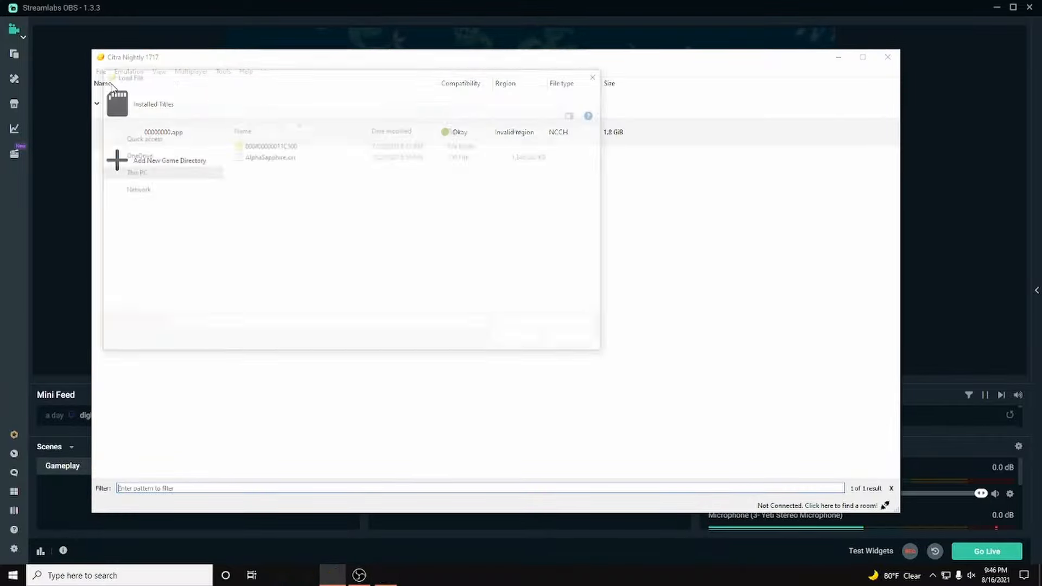
click(274, 156)
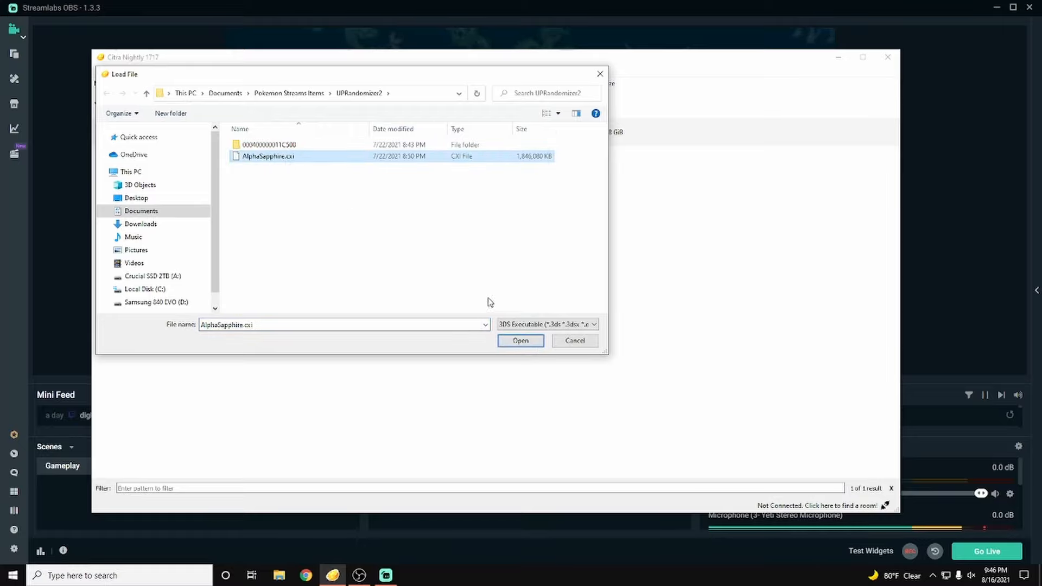
click(518, 346)
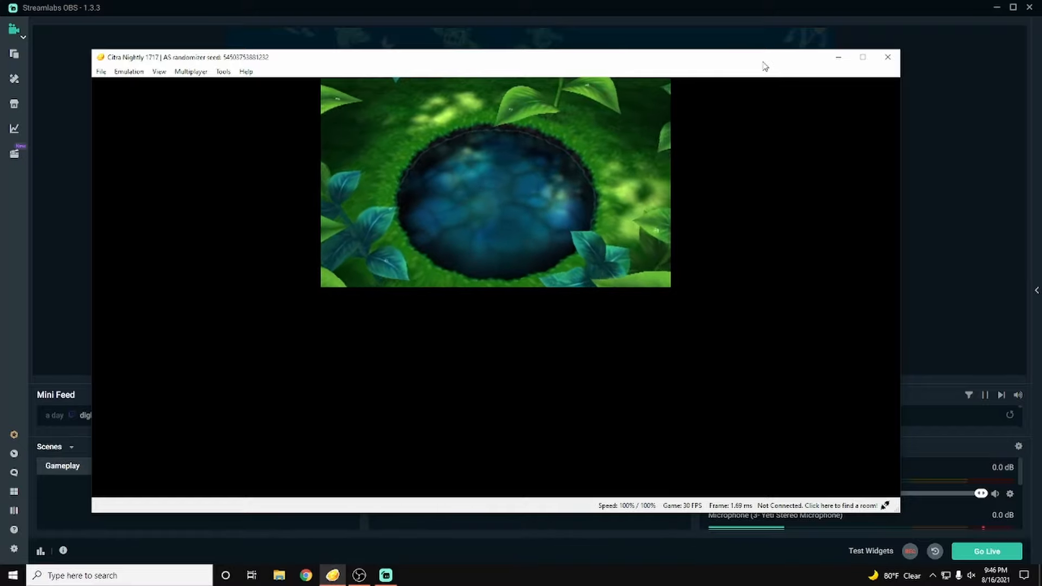
Return to Streamlabs OBS and add a Window Capture source named Citra Top Screen to the Gameplay scene.
click(805, 8)
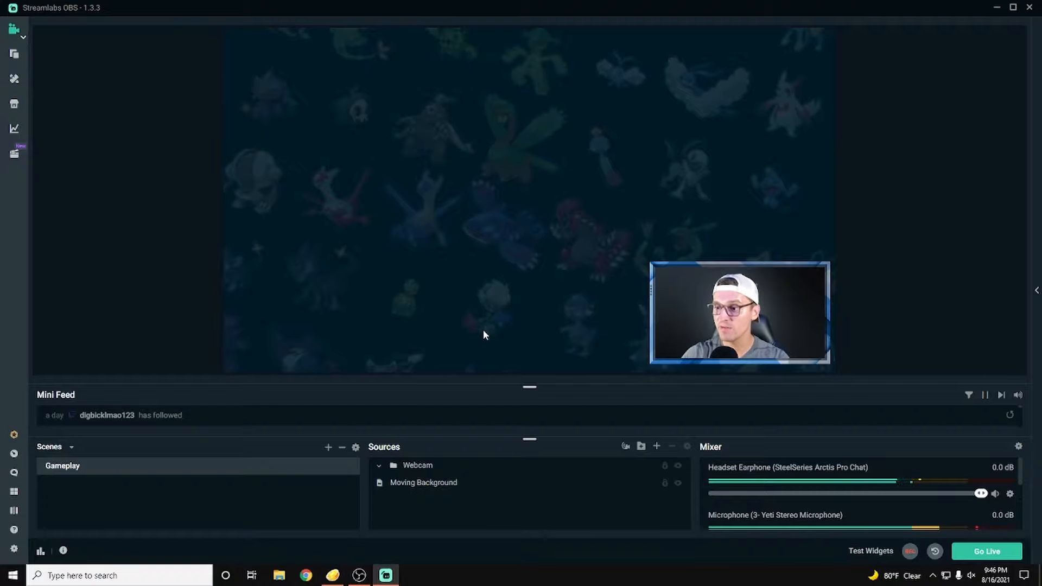
click(657, 447)
click(412, 335)
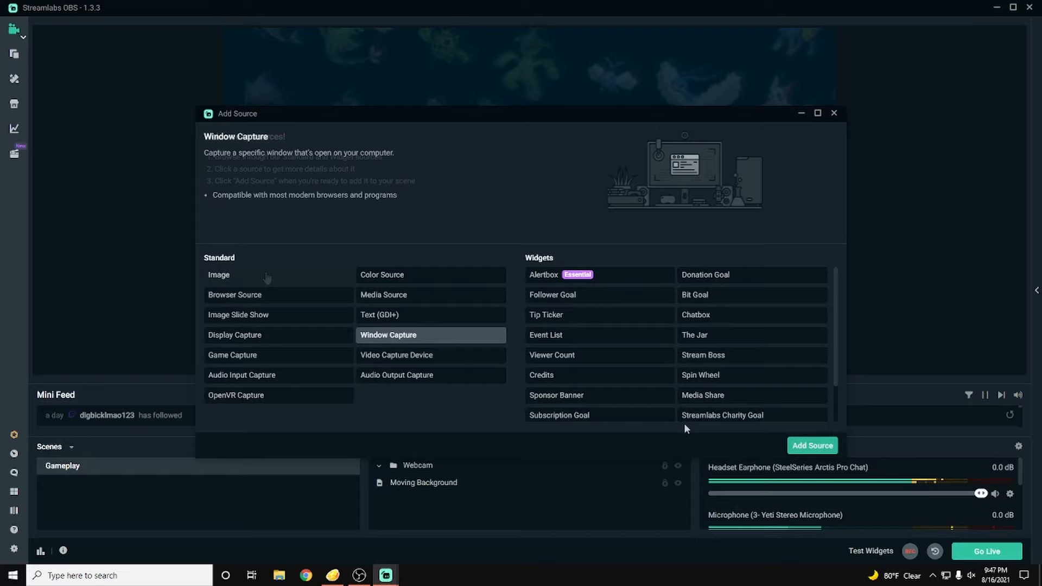
click(812, 445)
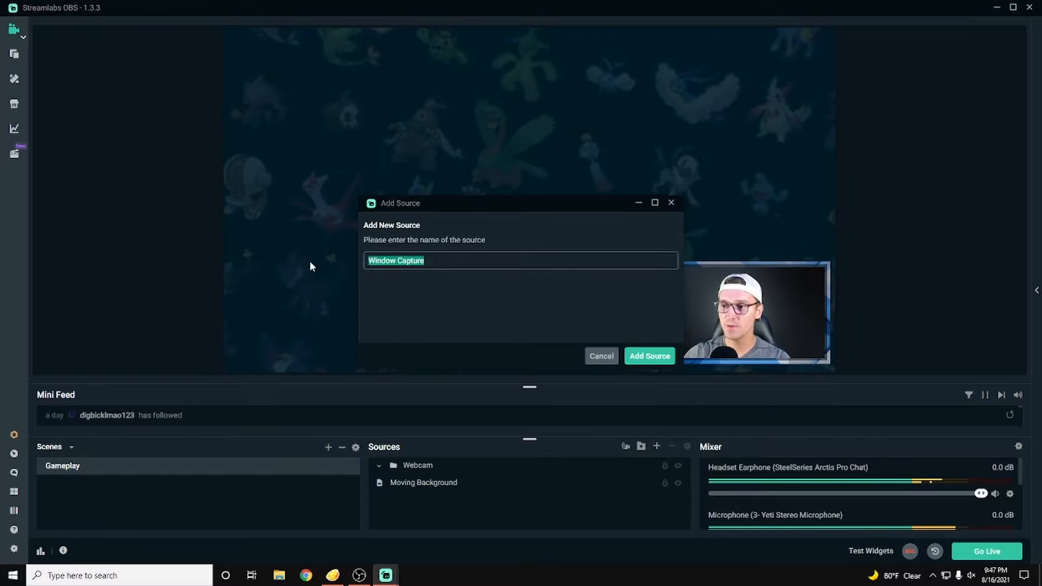
text(Citra To)
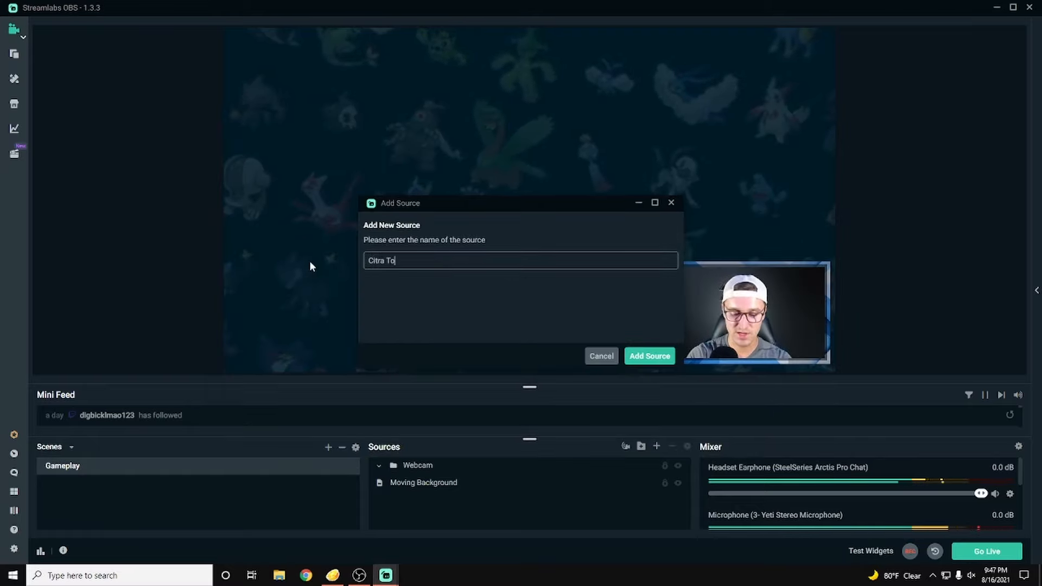
text(p Screen)
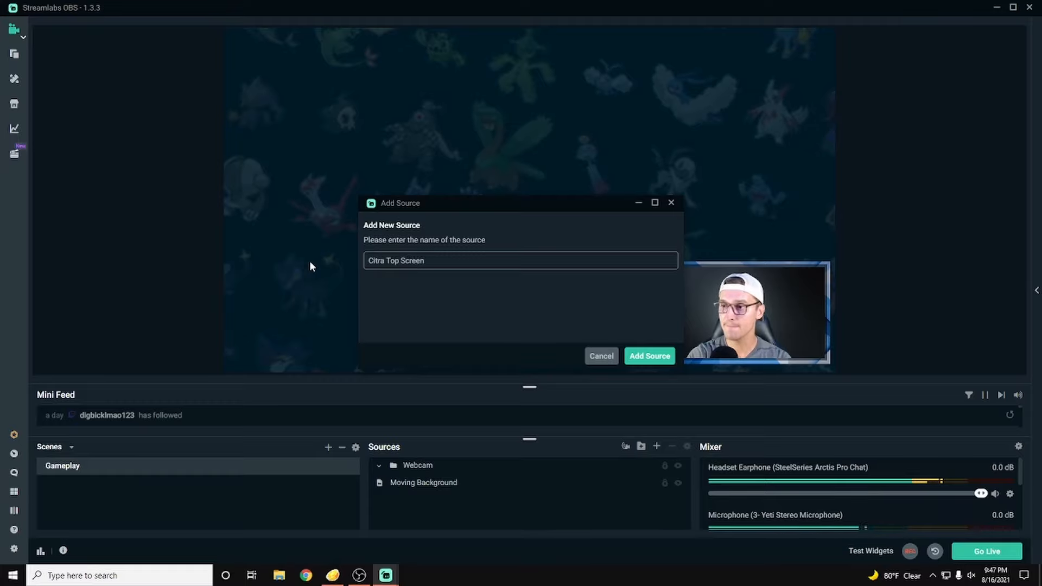
click(641, 357)
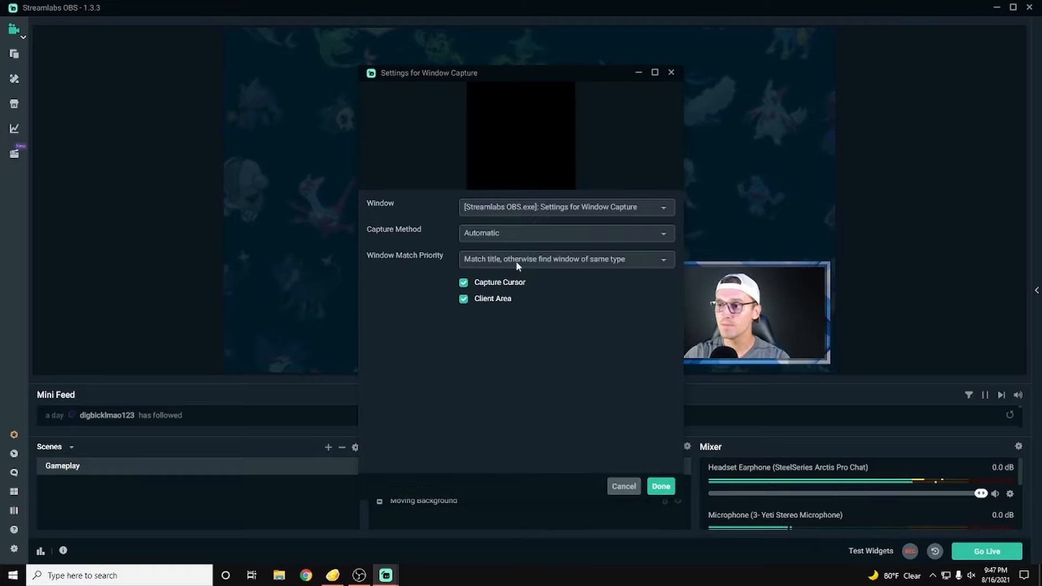
Capture the citra-qt.exe Citra Nightly 1717 window and place it about 134 px from the canvas's left and 155 px from its top.
click(535, 208)
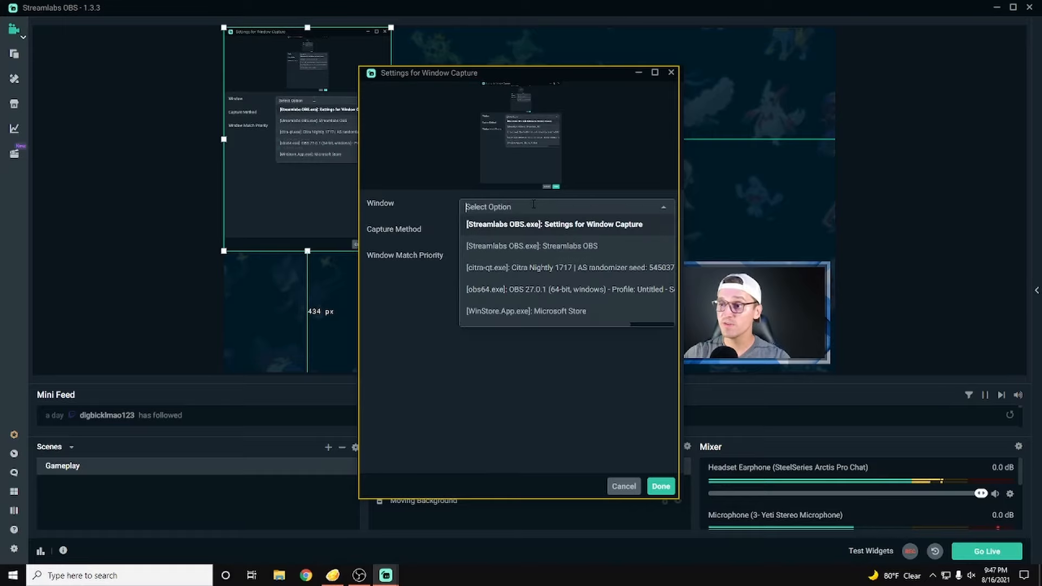
click(547, 271)
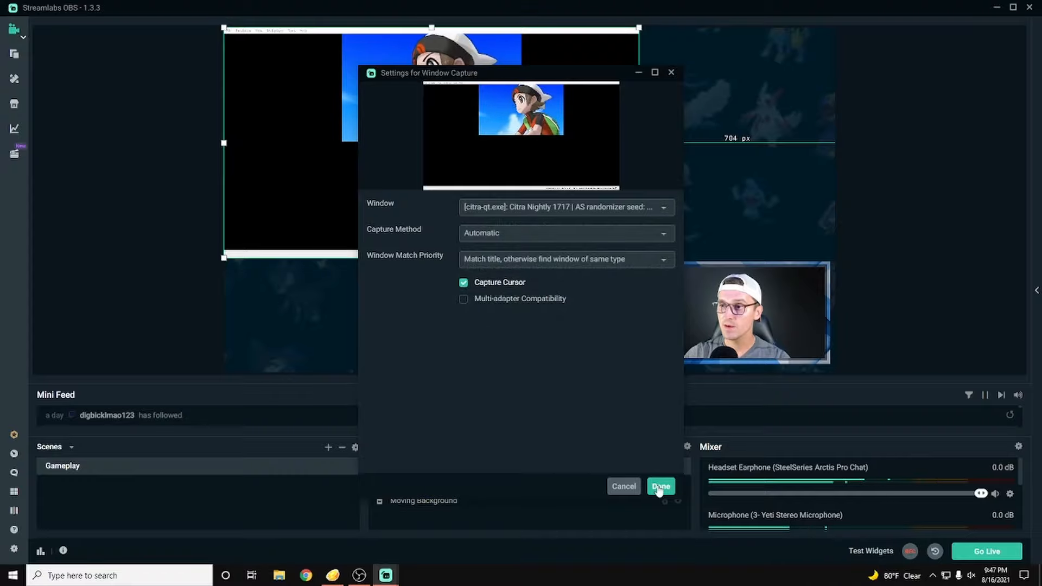
click(660, 486)
mouse_move(492, 210)
mouse_down()
mouse_move(486, 233)
mouse_move(507, 223)
mouse_up()
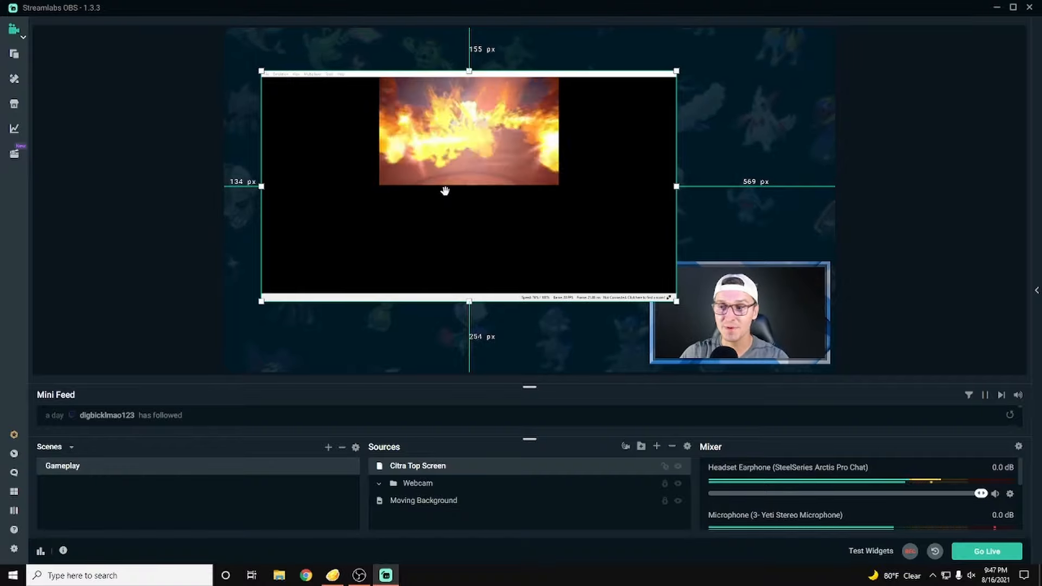
Switch to Citra, maximize its window, and return to Streamlabs OBS.
click(333, 575)
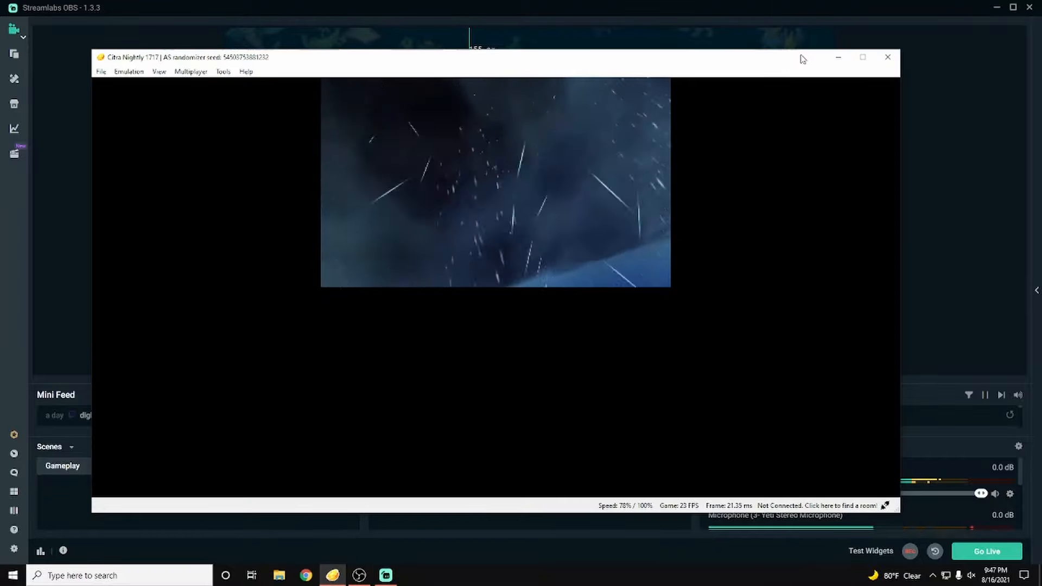
click(861, 57)
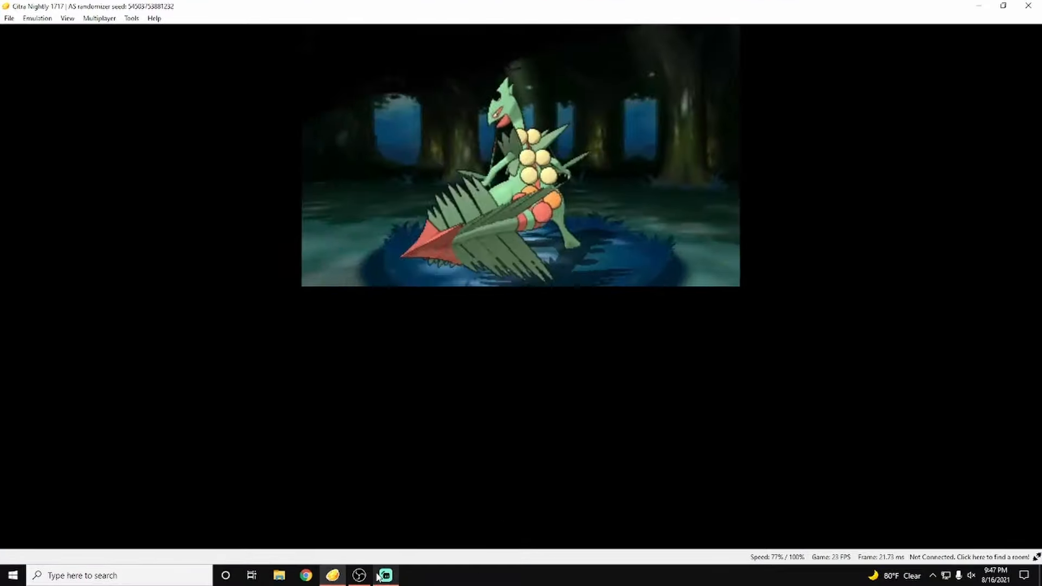
click(386, 575)
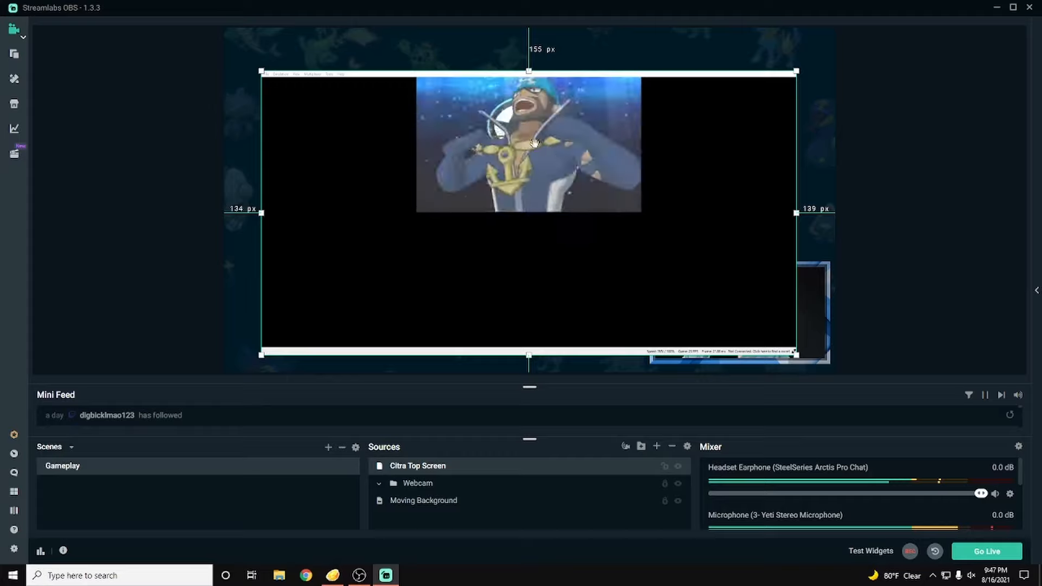
Edit the transform of Citra Top Screen and set its top crop to 25.
right_click(500, 160)
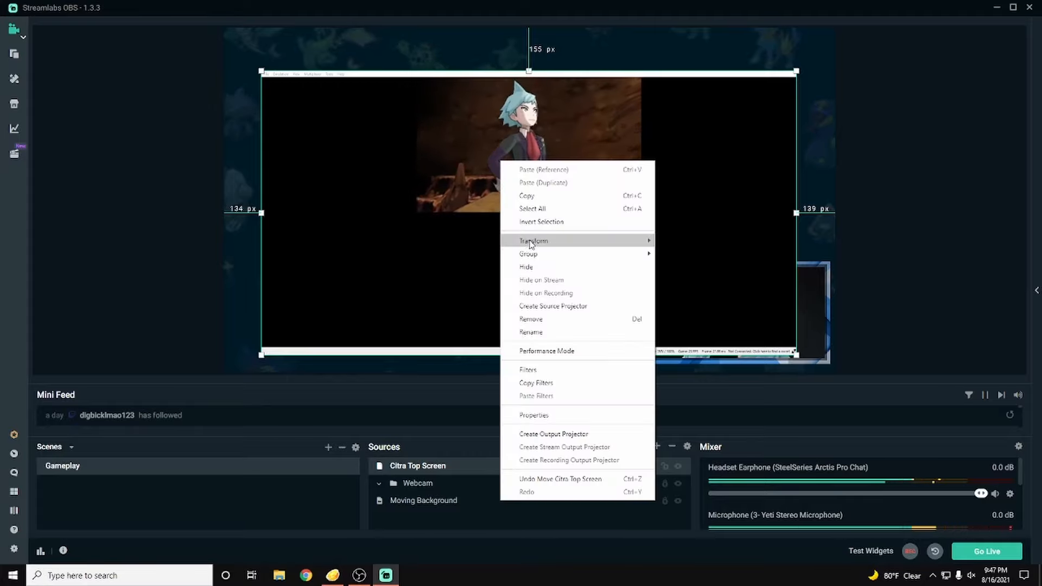
mouse_move(534, 241)
click(673, 244)
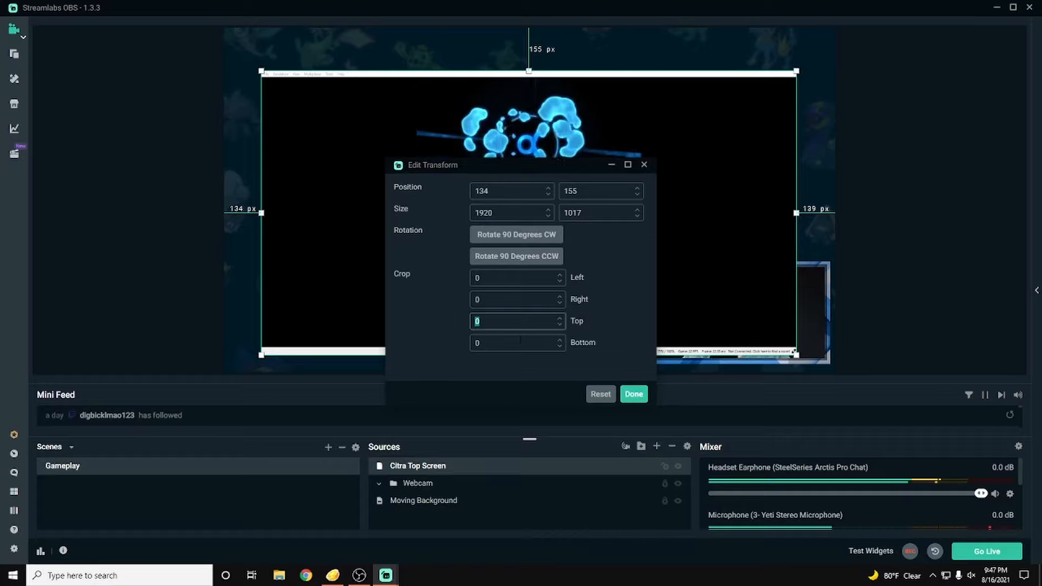
text(5)
key(BackSpace)
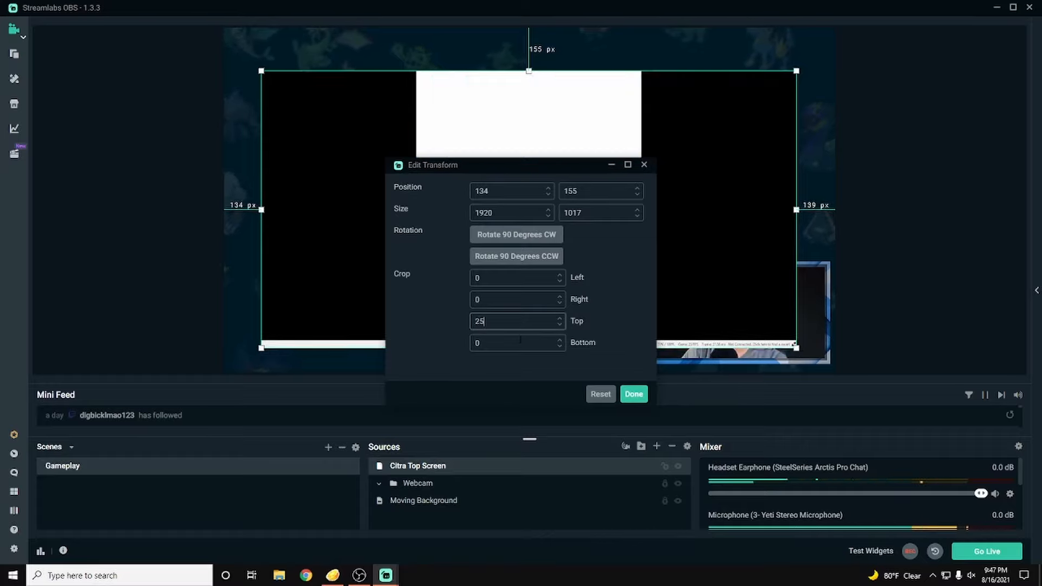
text(25)
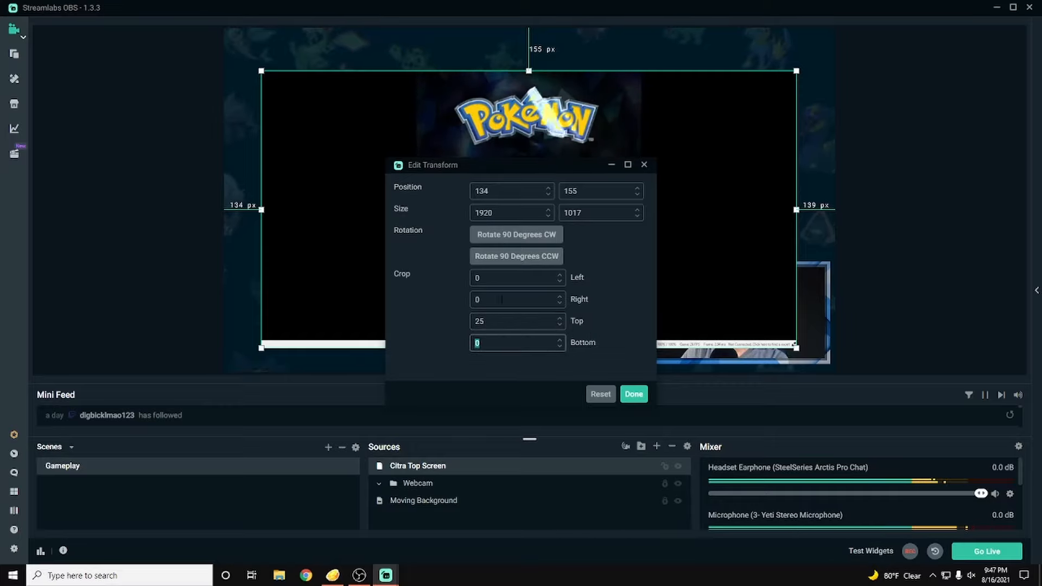
Set the left crop of Citra Top Screen to 550.
drag(487, 278, 462, 312)
text(475)
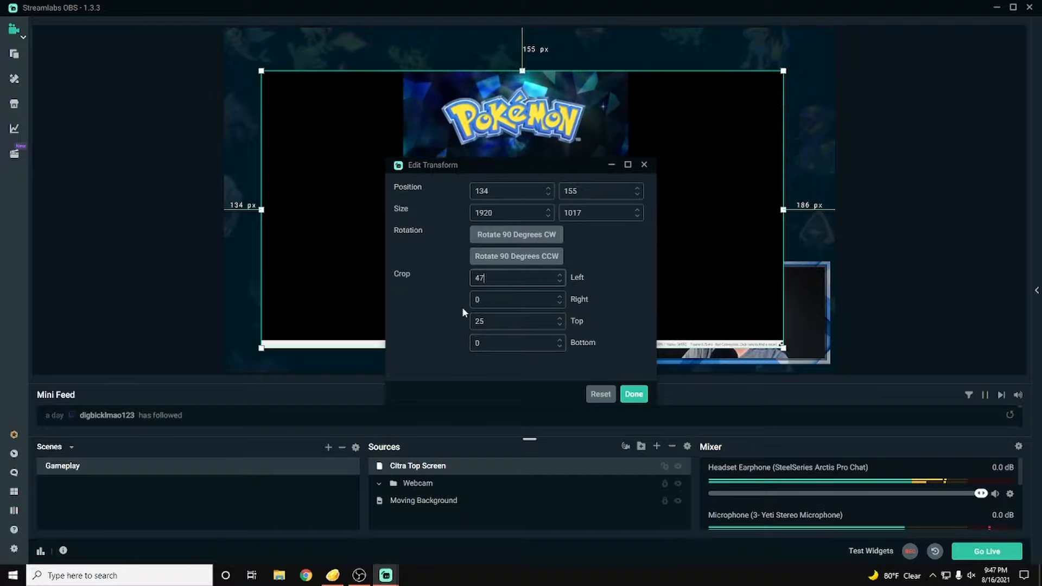
key(BackSpace)
key(BackSpace)
key(BackSpace)
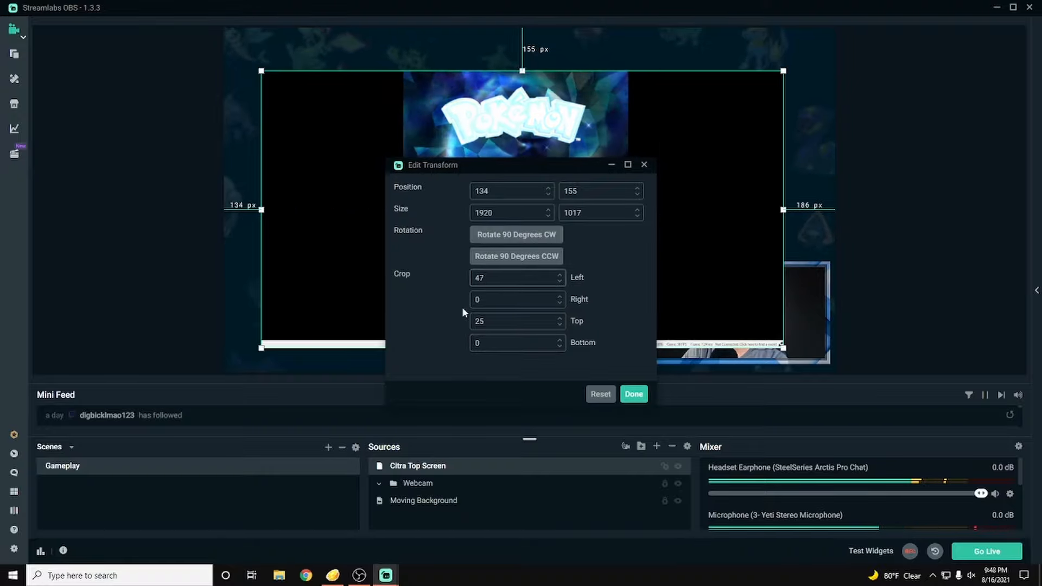
text(550)
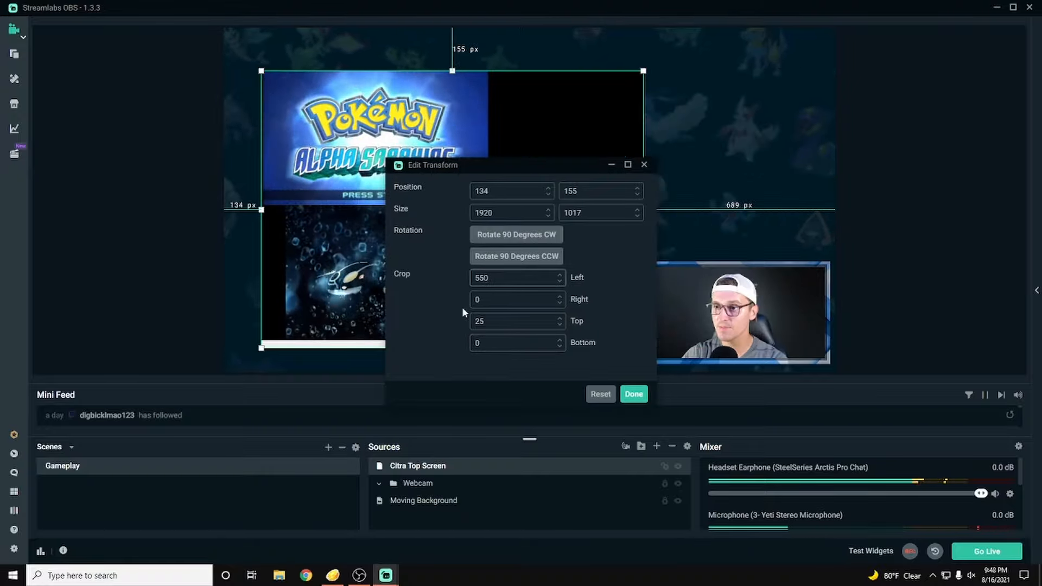
Set the right crop of Citra Top Screen to 550.
key(Tab)
text(500)
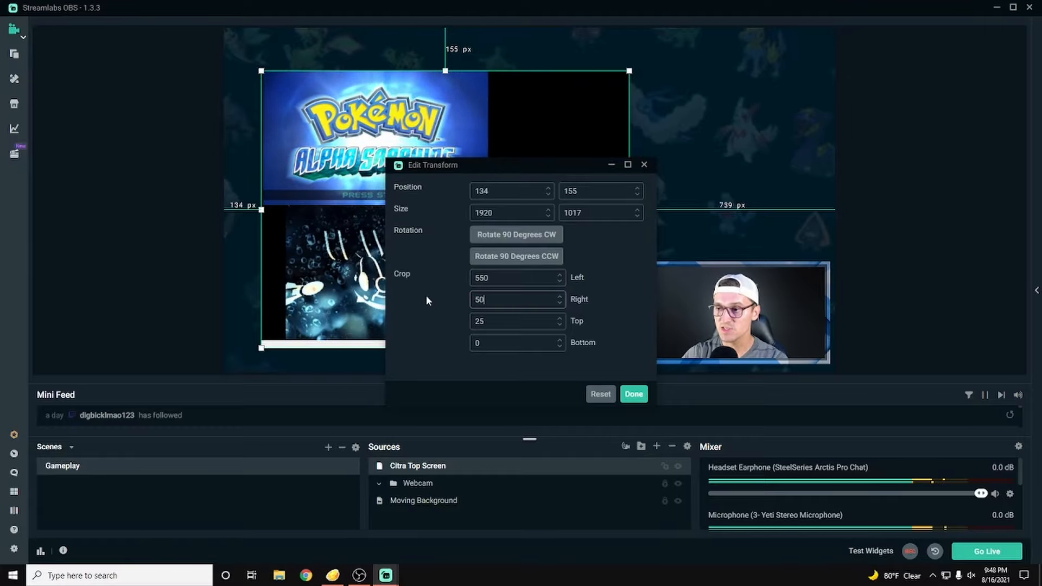
key(BackSpace)
key(BackSpace)
text(50)
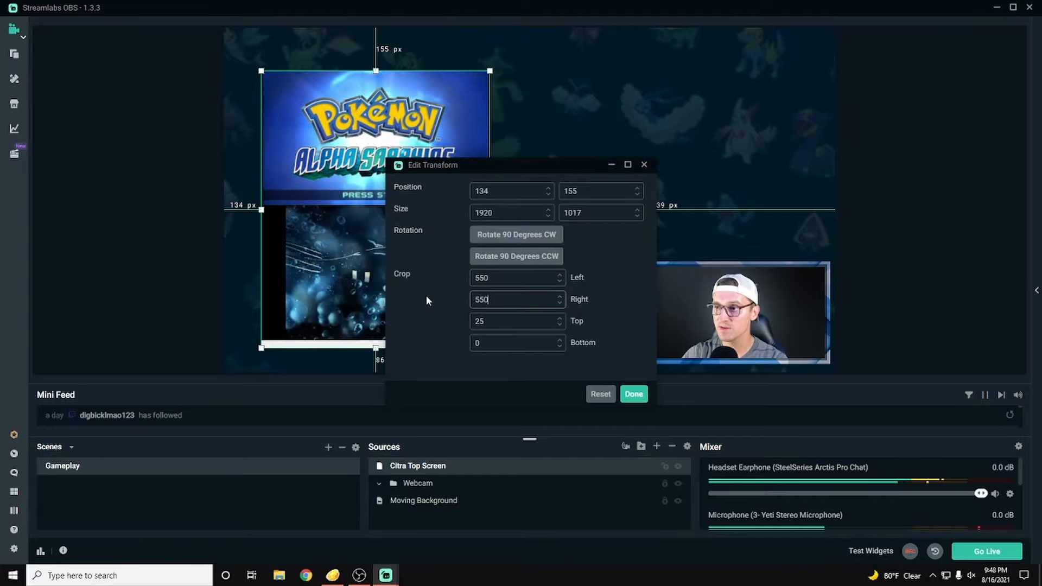
Set the bottom crop of Citra Top Screen to 525 and apply the transform.
drag(514, 165, 801, 100)
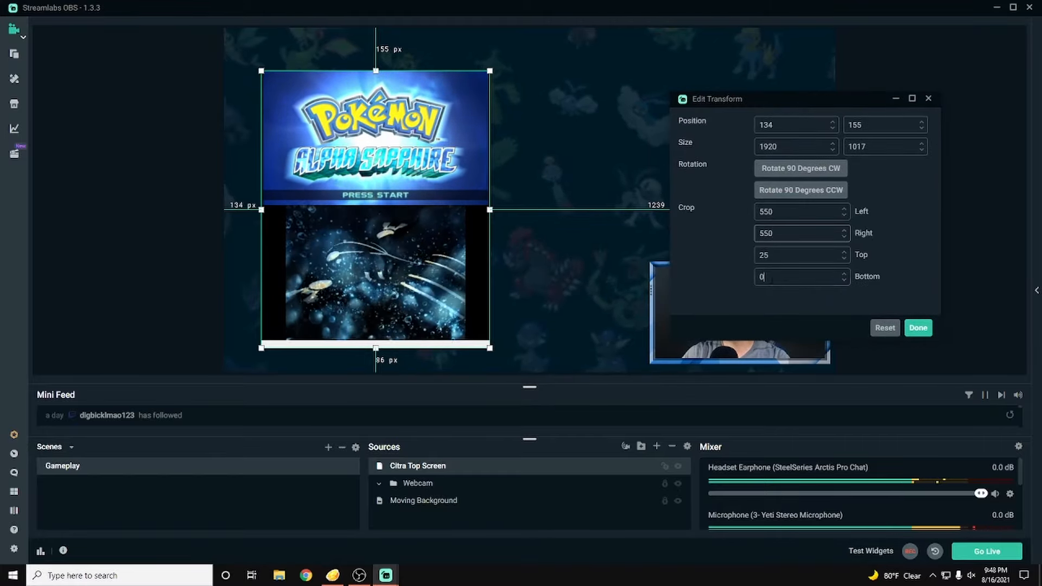
drag(768, 276, 681, 315)
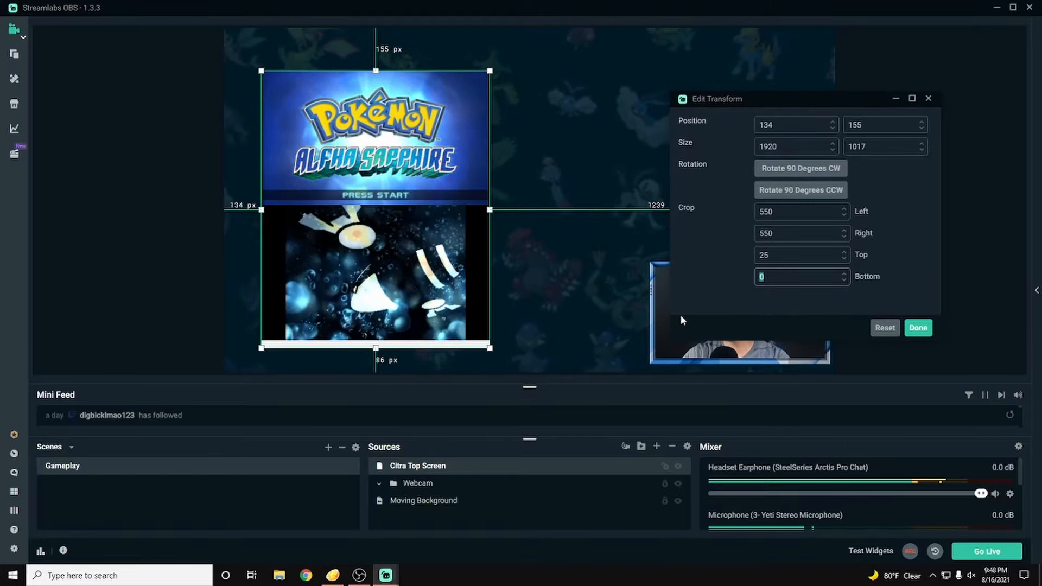
text(55)
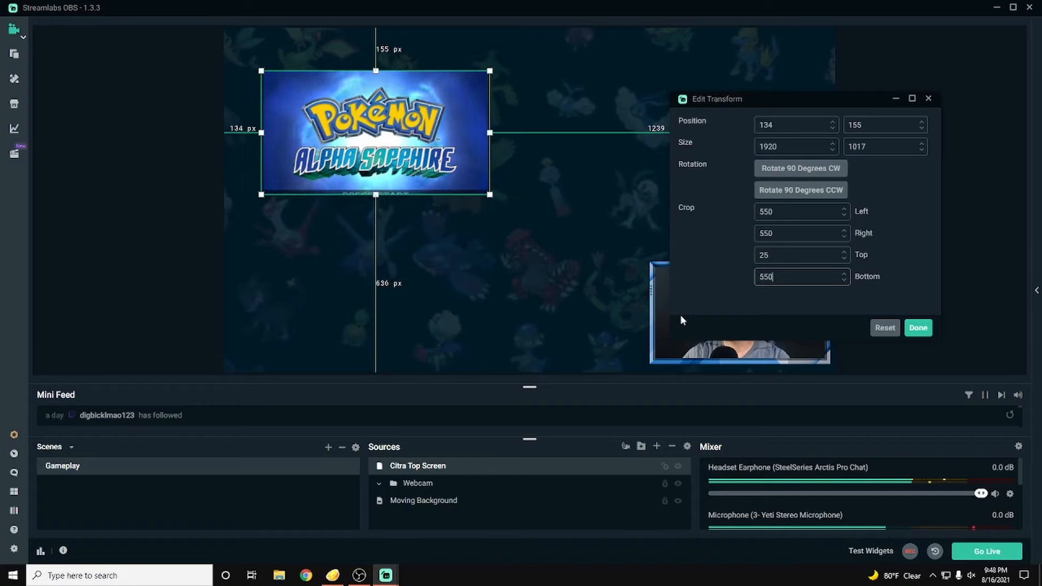
key(BackSpace)
text(00)
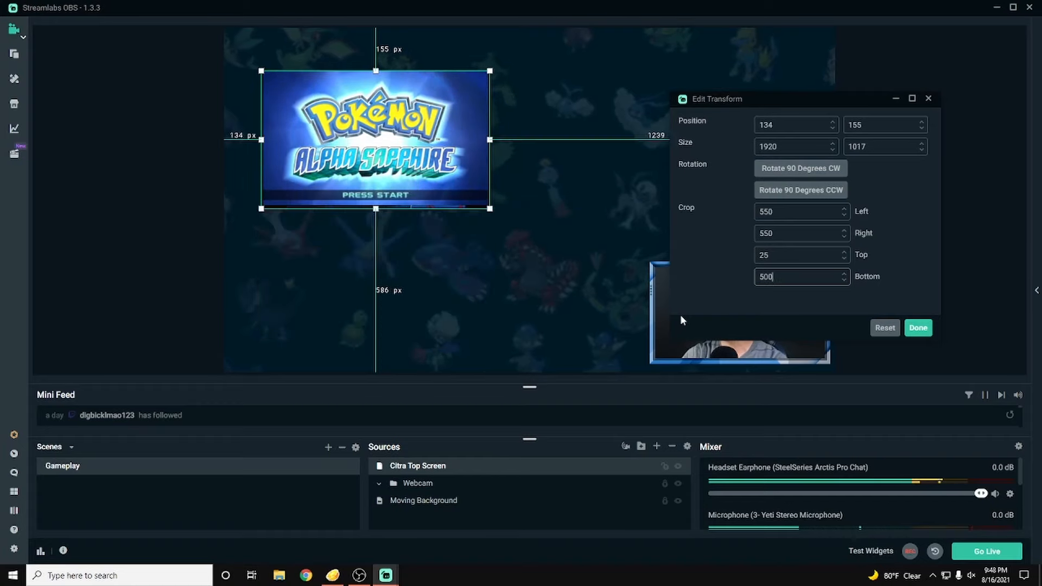
key(BackSpace)
key(BackSpace)
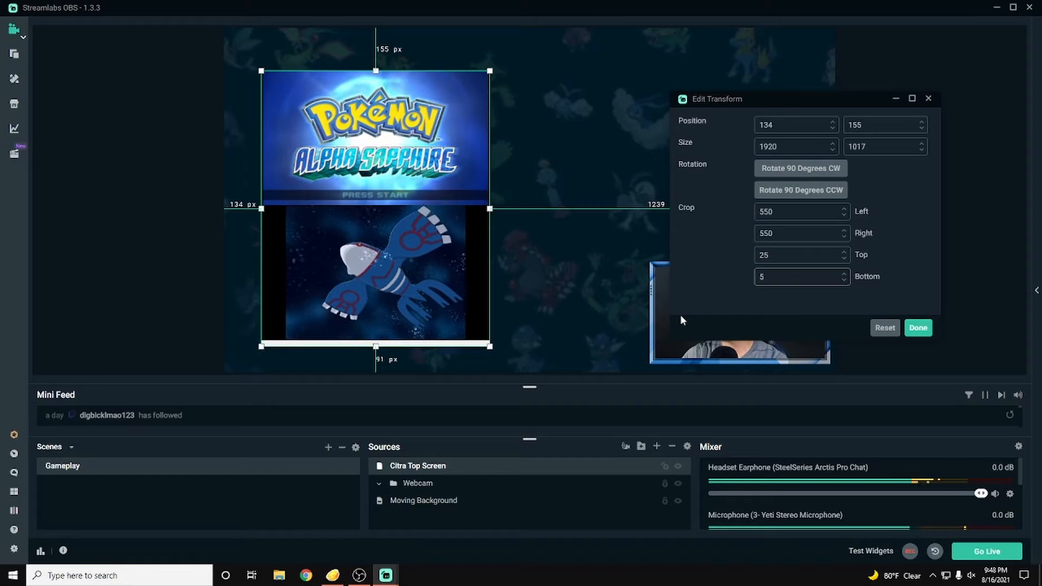
text(25)
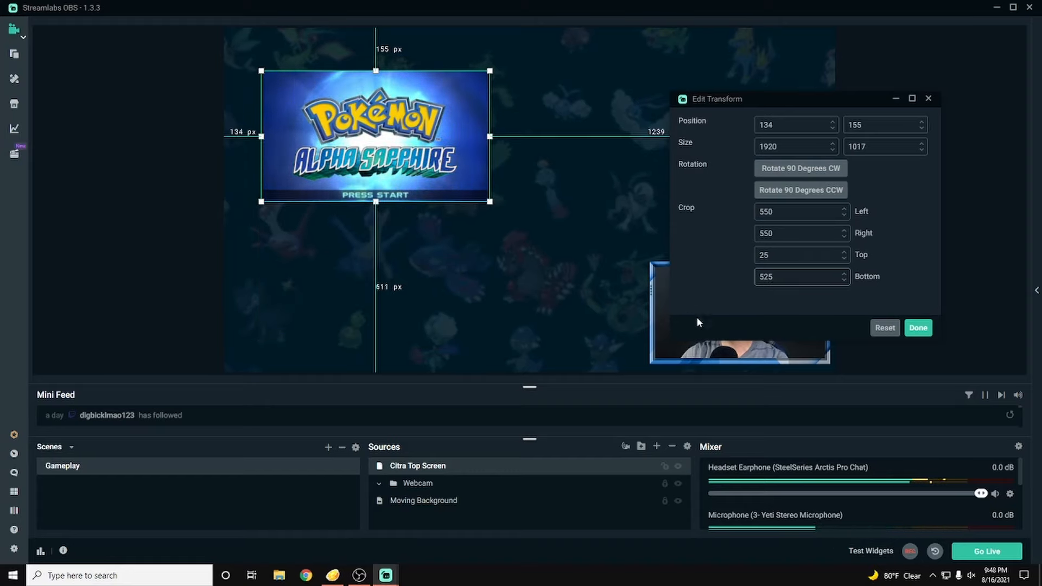
click(918, 337)
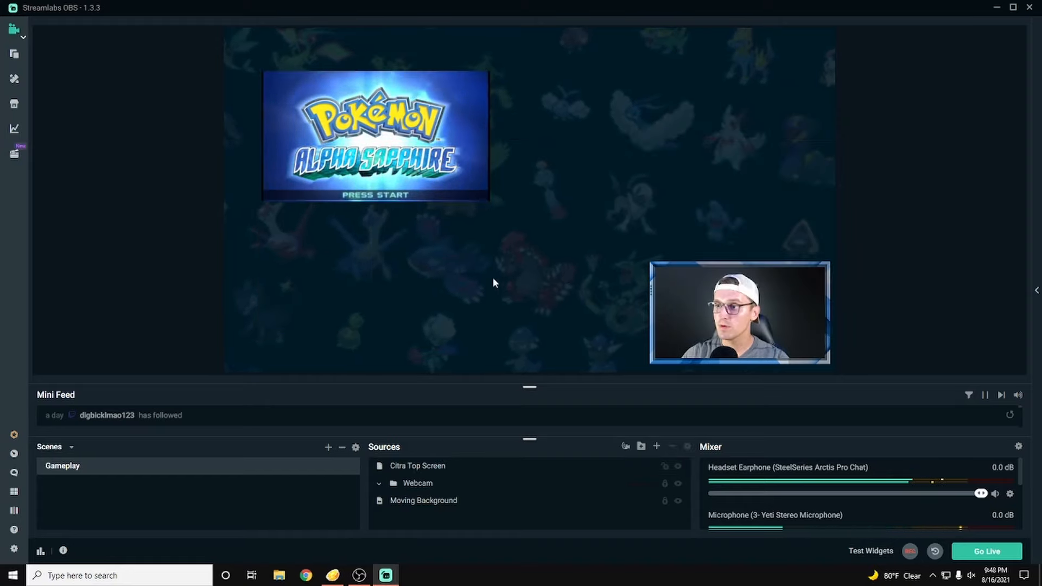
Move Citra Top Screen to the canvas's top-left corner and enlarge it to about 665 px from the right edge and 363 px from the bottom.
drag(415, 163, 384, 115)
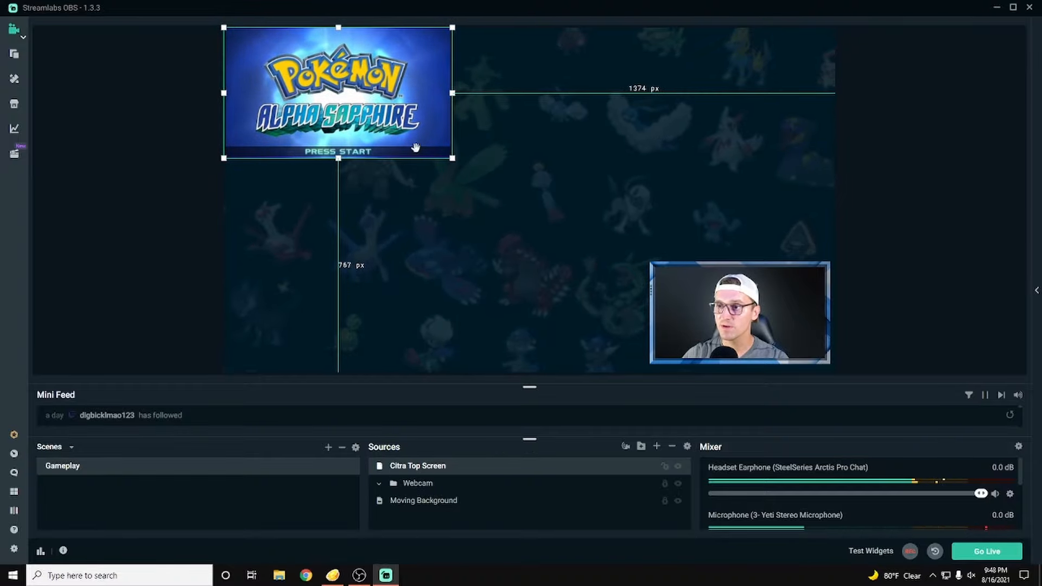
drag(453, 159, 524, 271)
click(649, 310)
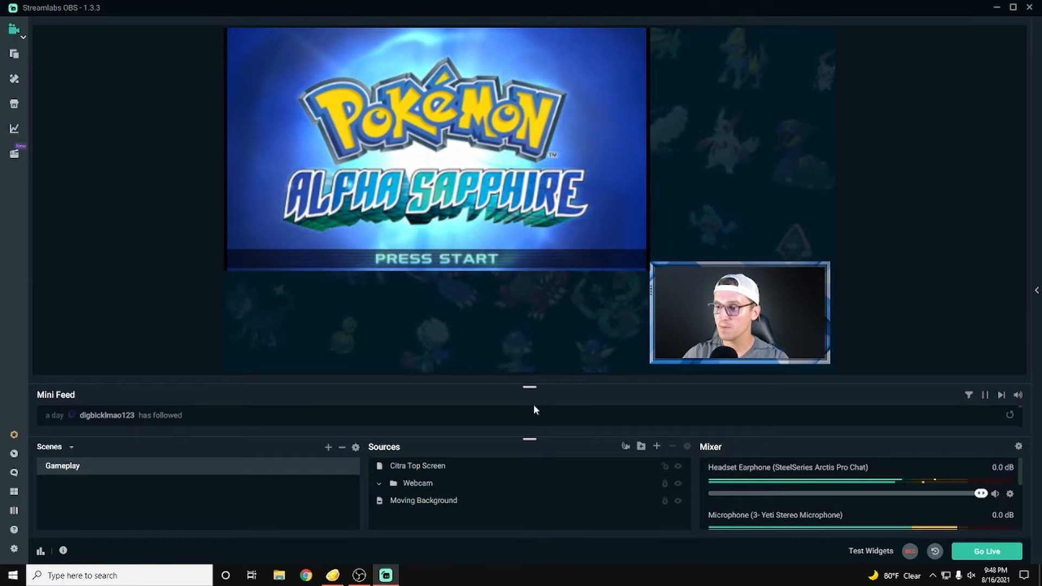
Unlock the Webcam folder and move the framed webcam into the canvas's bottom-right corner.
click(537, 487)
click(664, 483)
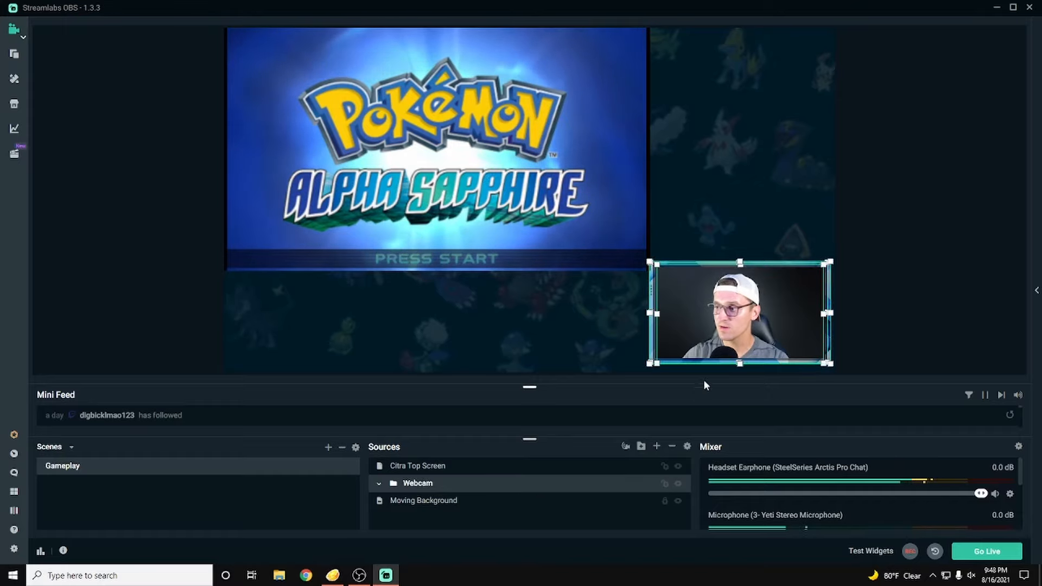
drag(731, 343, 737, 353)
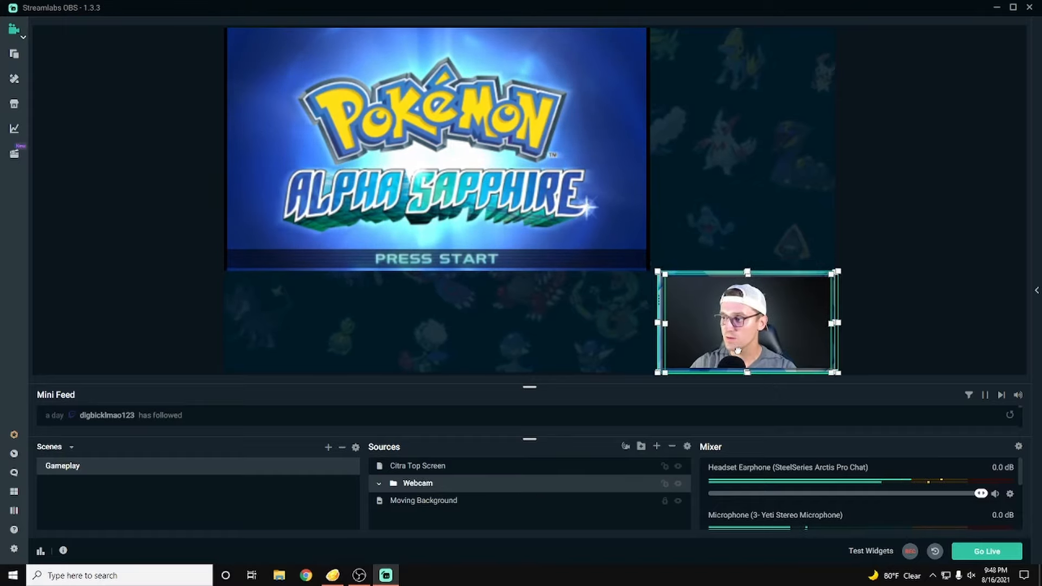
click(865, 318)
Enlarge Citra Top Screen to about 624 px from the canvas's right edge and set its left and right crops to 560.
click(448, 467)
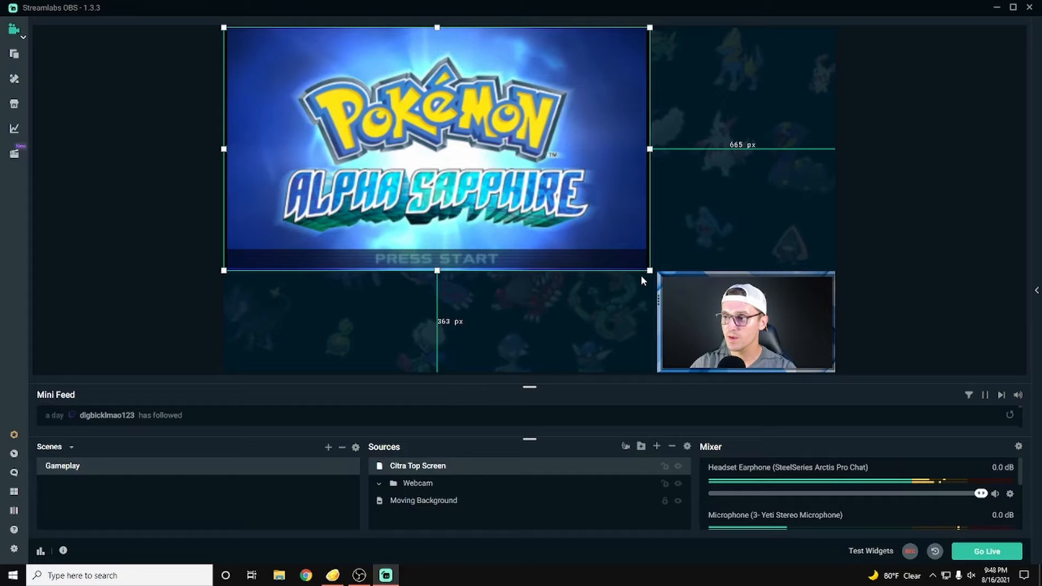
drag(655, 278, 666, 286)
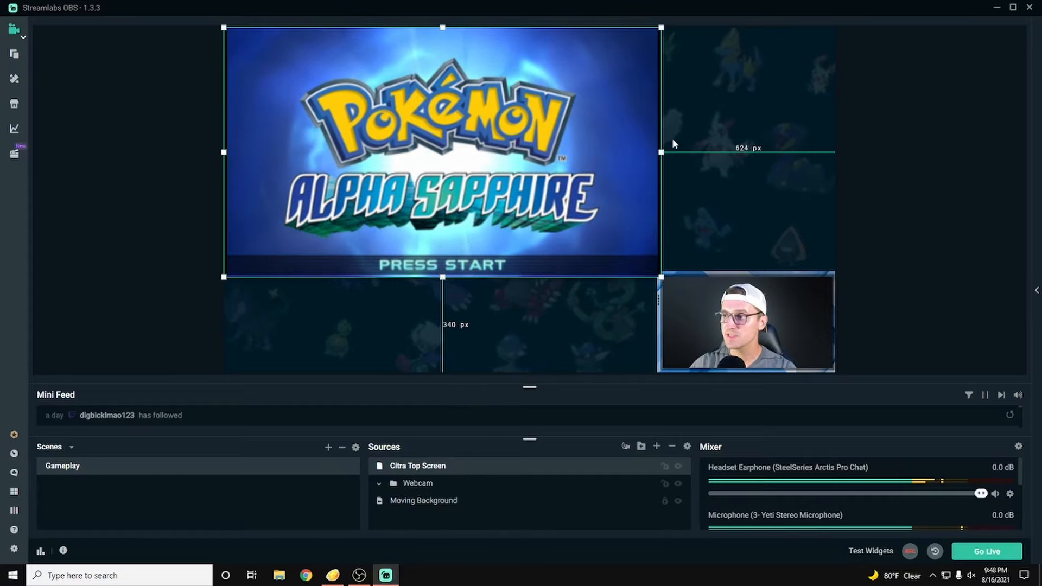
right_click(448, 214)
mouse_move(505, 294)
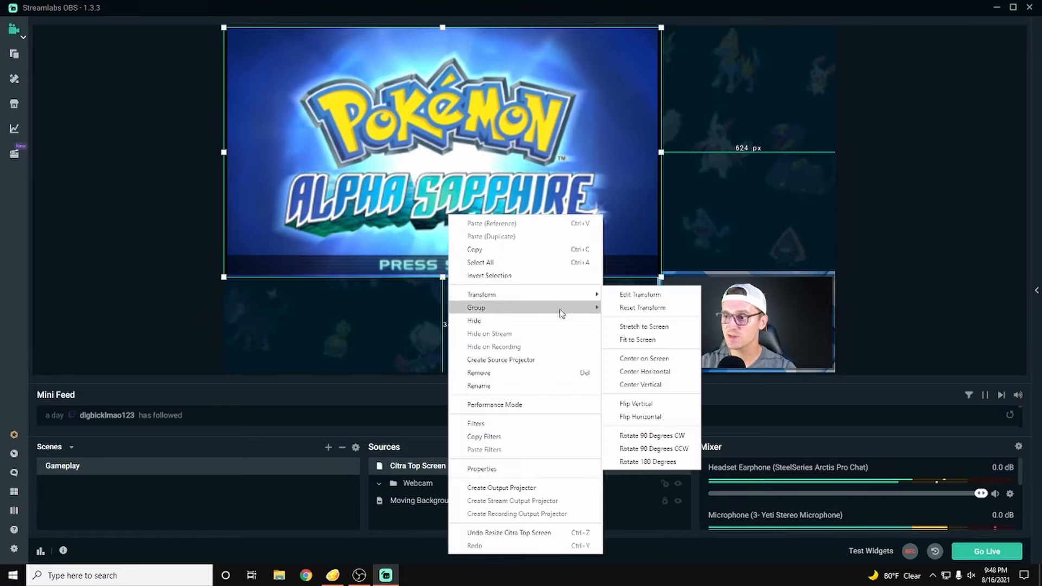
click(640, 294)
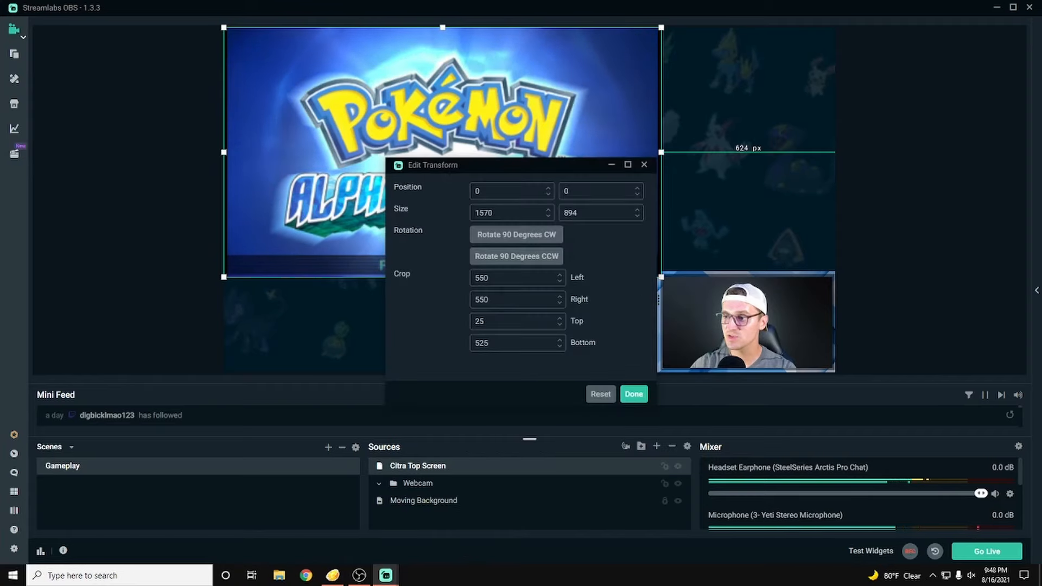
drag(491, 299, 428, 304)
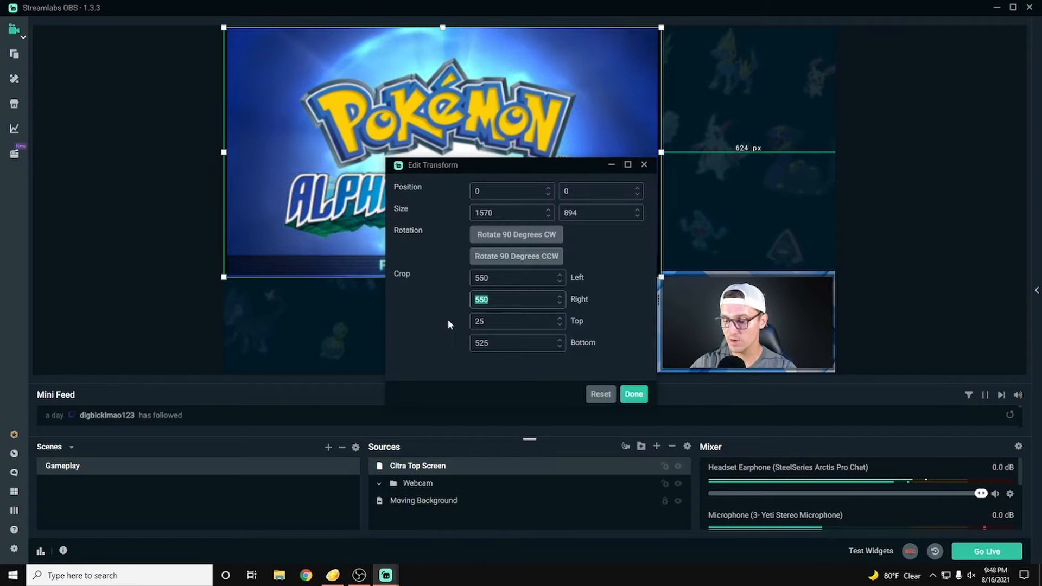
text(560)
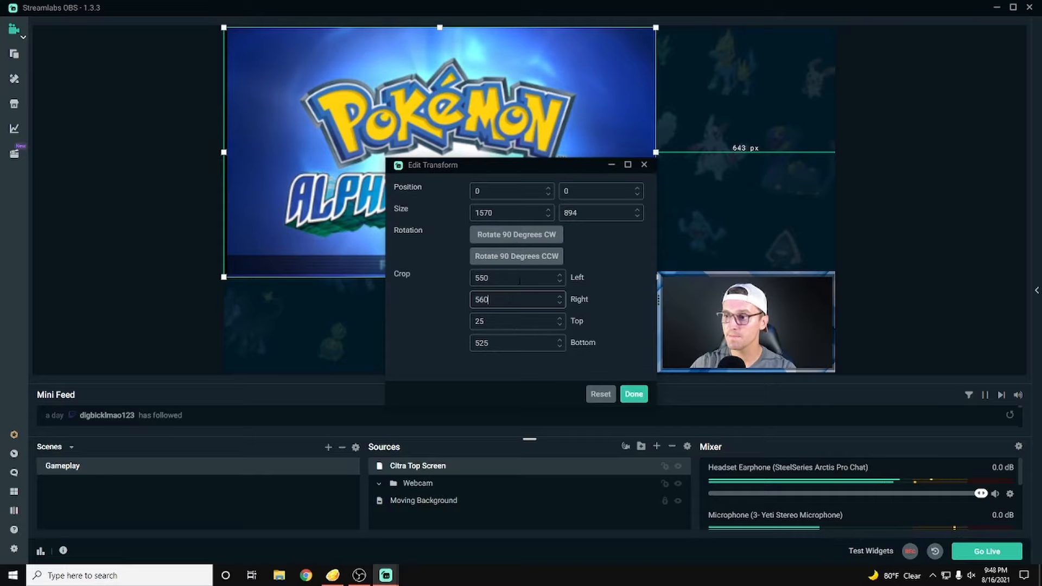
text(560)
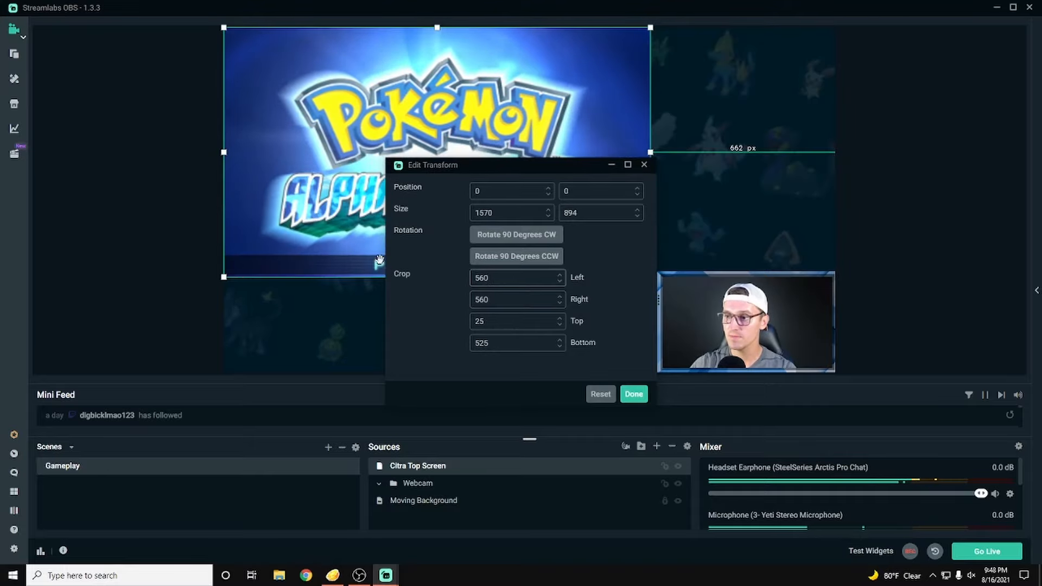
click(633, 393)
click(574, 336)
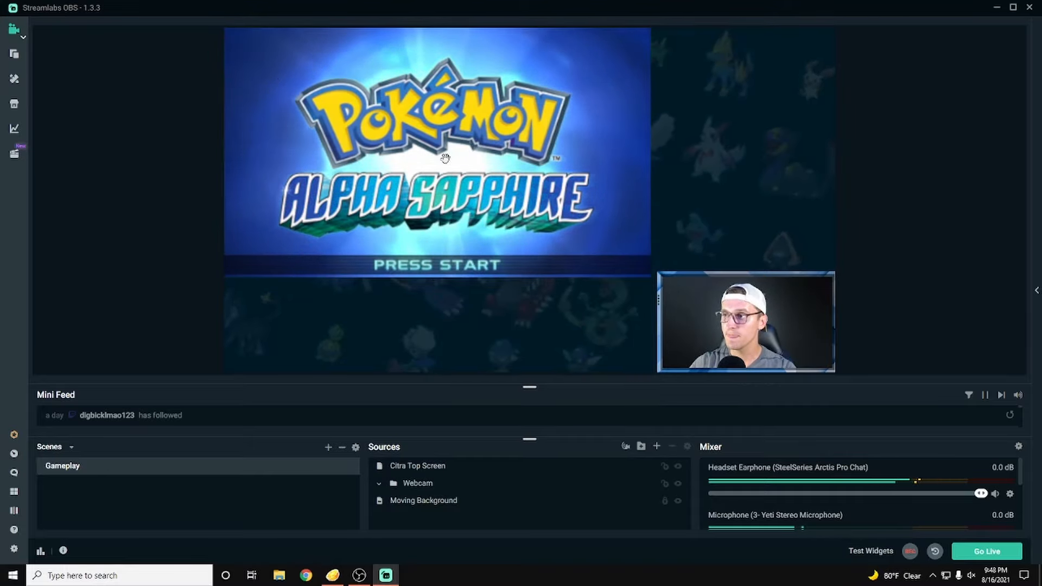
Enlarge Citra Top Screen until it ends about 586 px from the canvas's right edge and 295 px from its bottom, slightly overlapping the webcam.
click(557, 239)
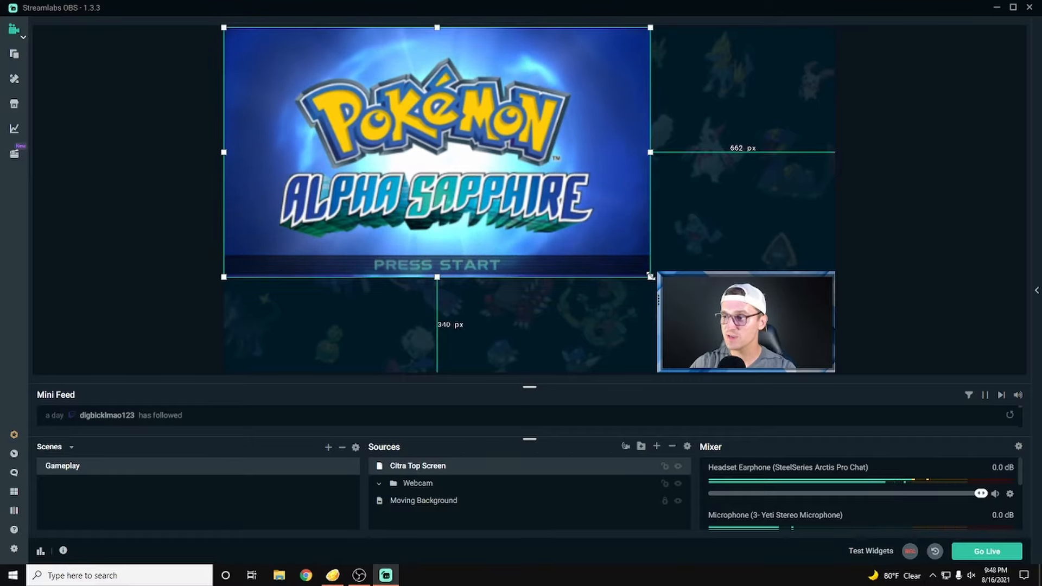
drag(650, 276, 658, 281)
click(600, 353)
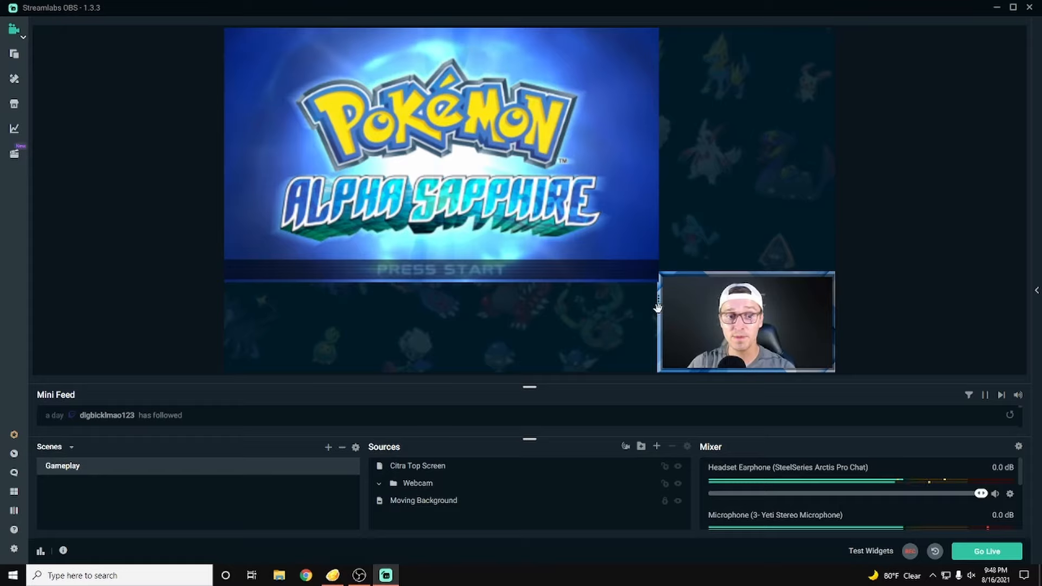
click(623, 258)
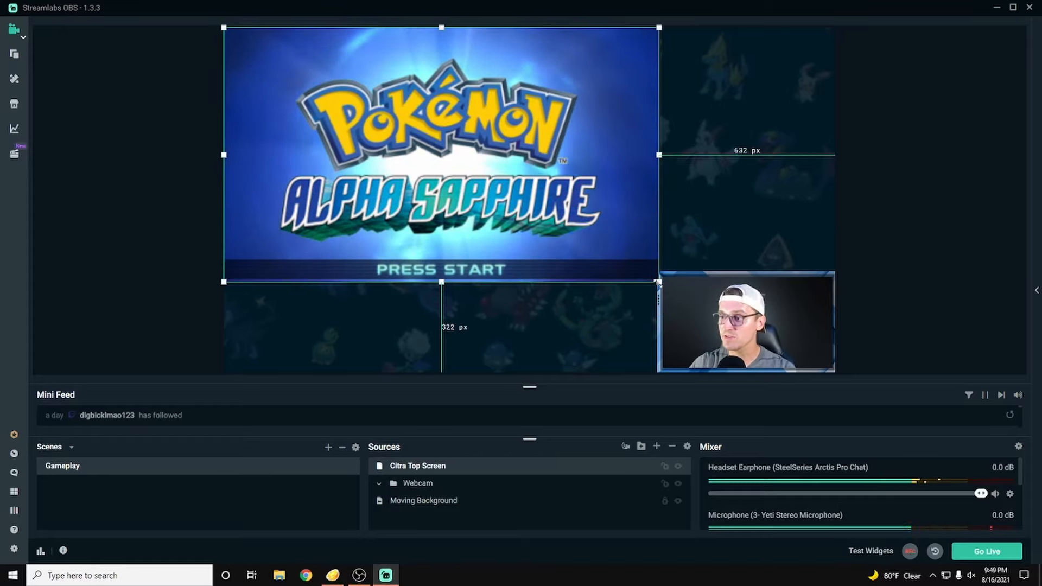
drag(657, 281, 662, 290)
click(584, 350)
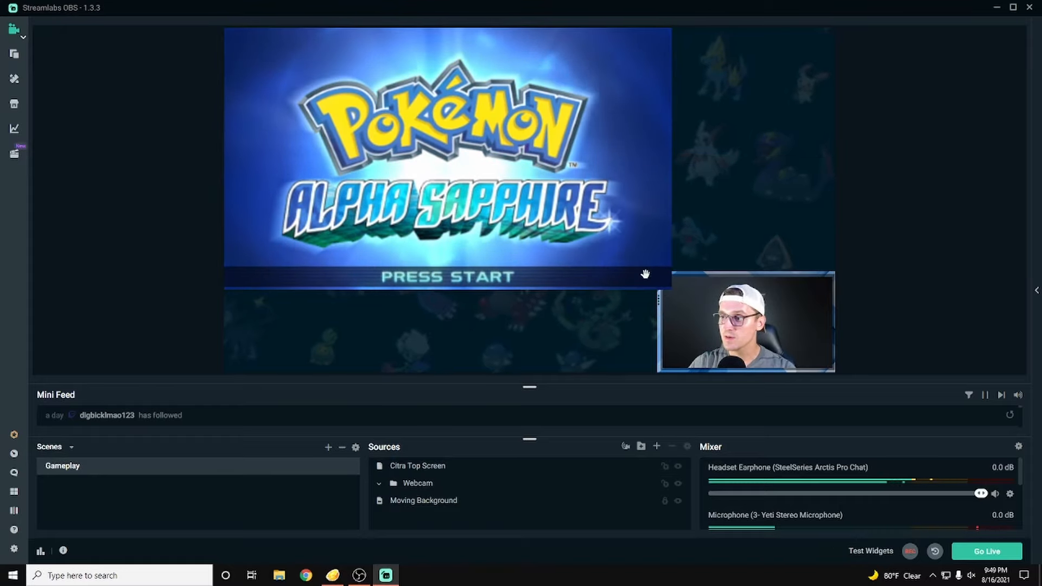
Reorder the sources so that Citra Top Screen sits below the Webcam folder and above Moving Background.
click(435, 465)
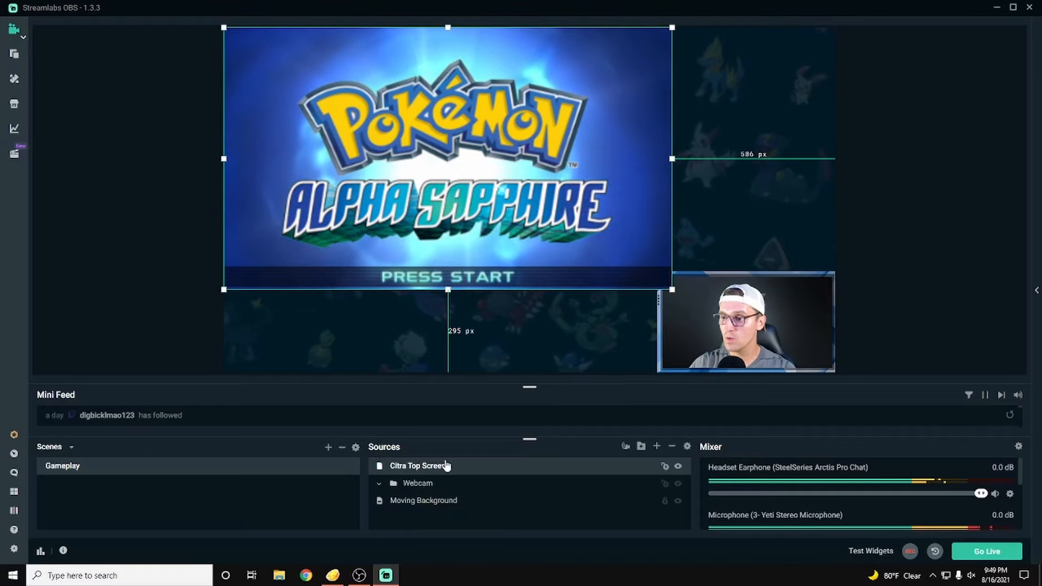
drag(456, 497, 458, 497)
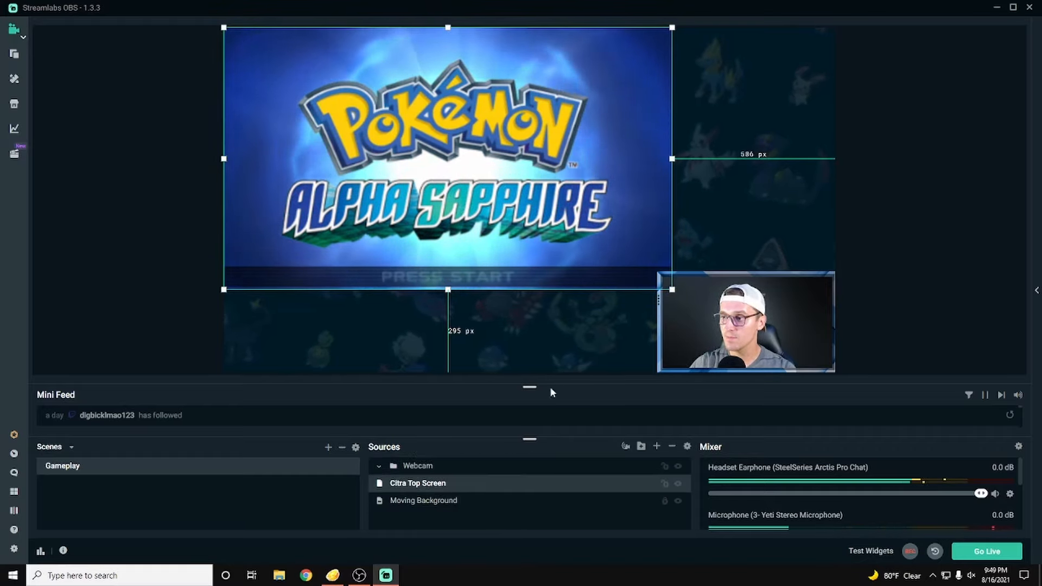
click(584, 341)
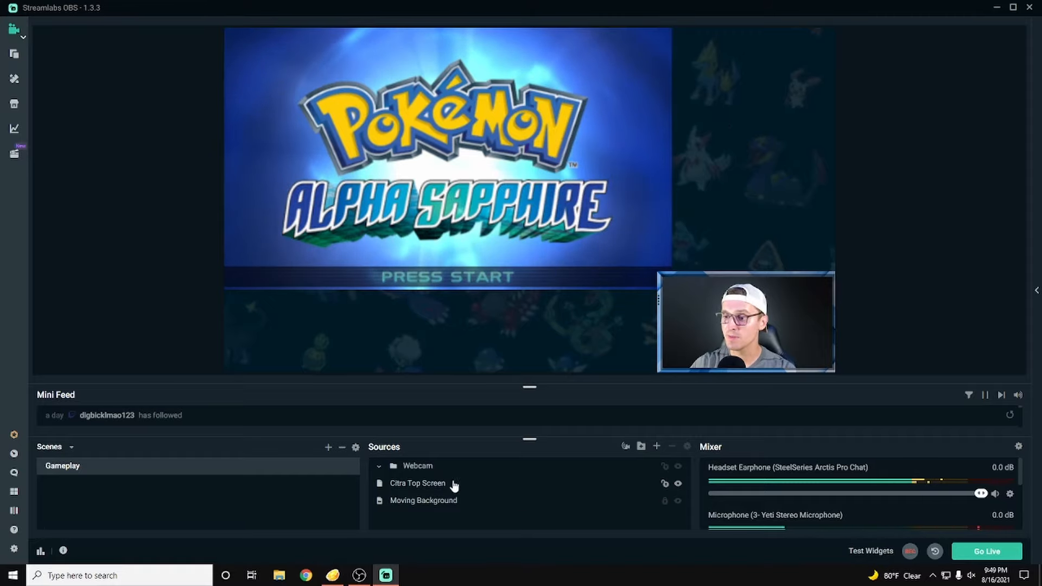
Add a new Window Capture source named "Citra Bottom Screen" to the Gameplay scene.
click(656, 447)
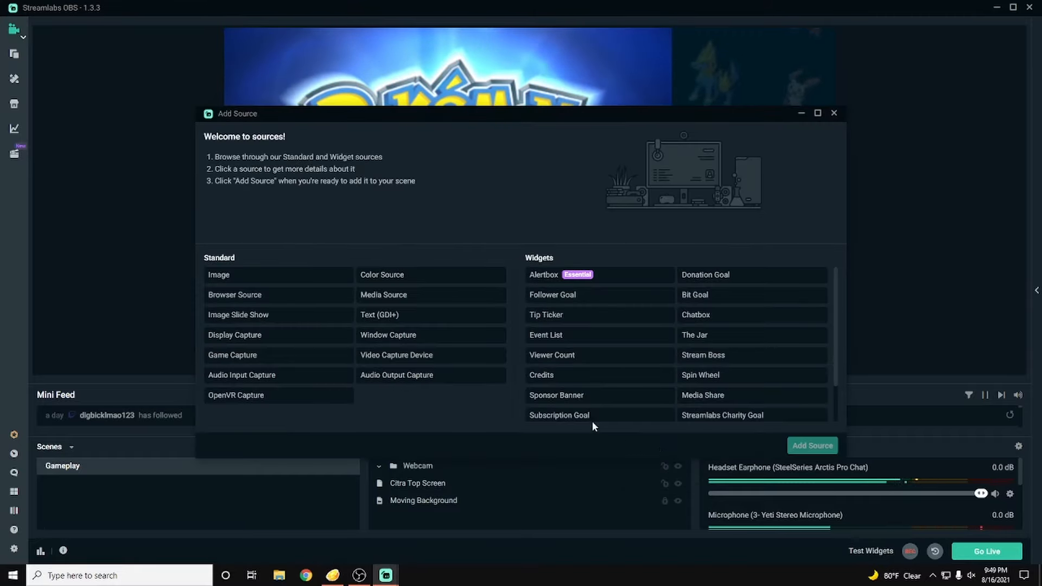
click(444, 337)
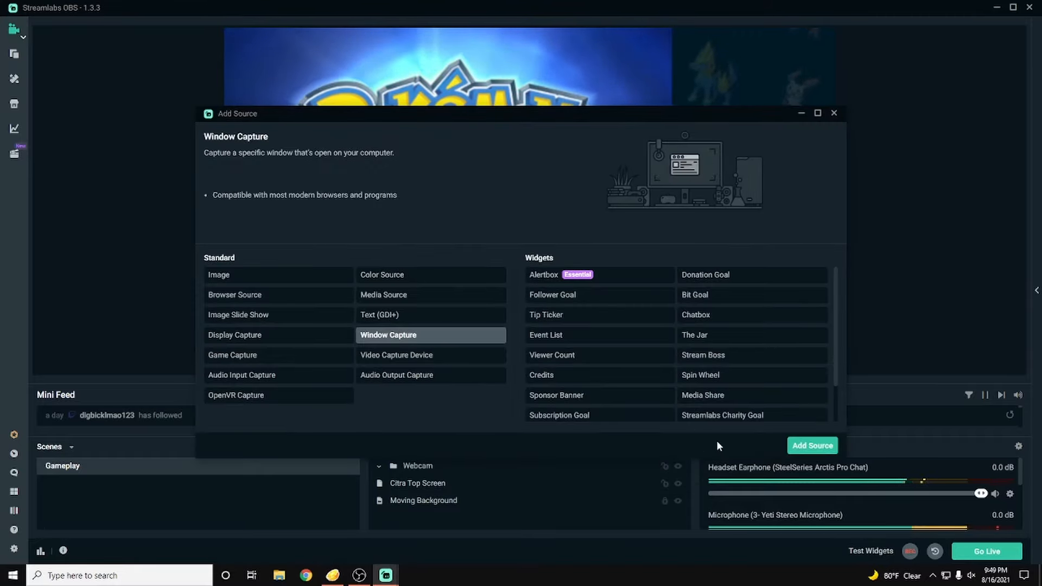
click(808, 445)
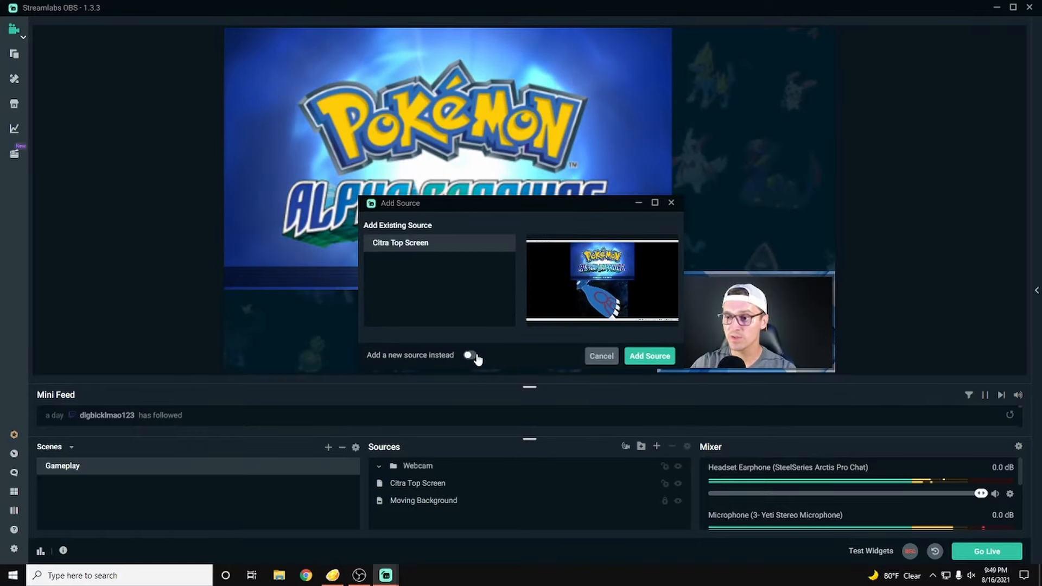
click(469, 356)
triple_click(439, 261)
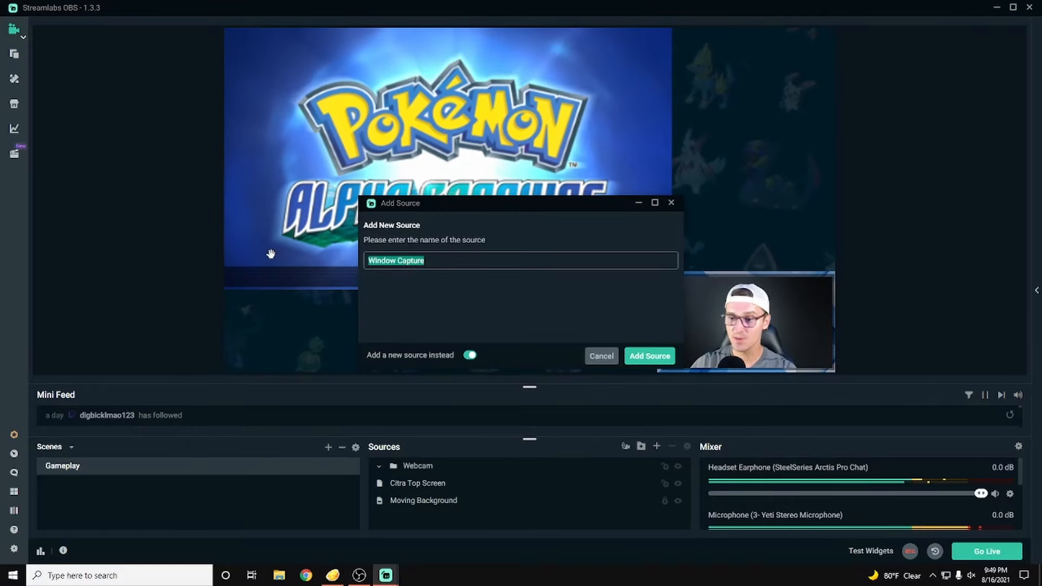
text(Citra Bottom Sc)
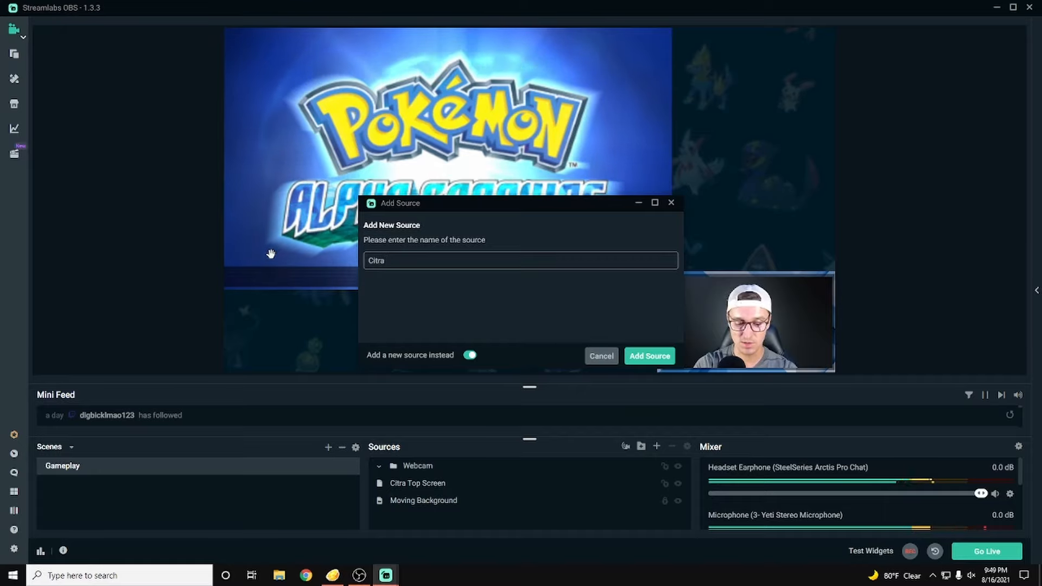
text(r)
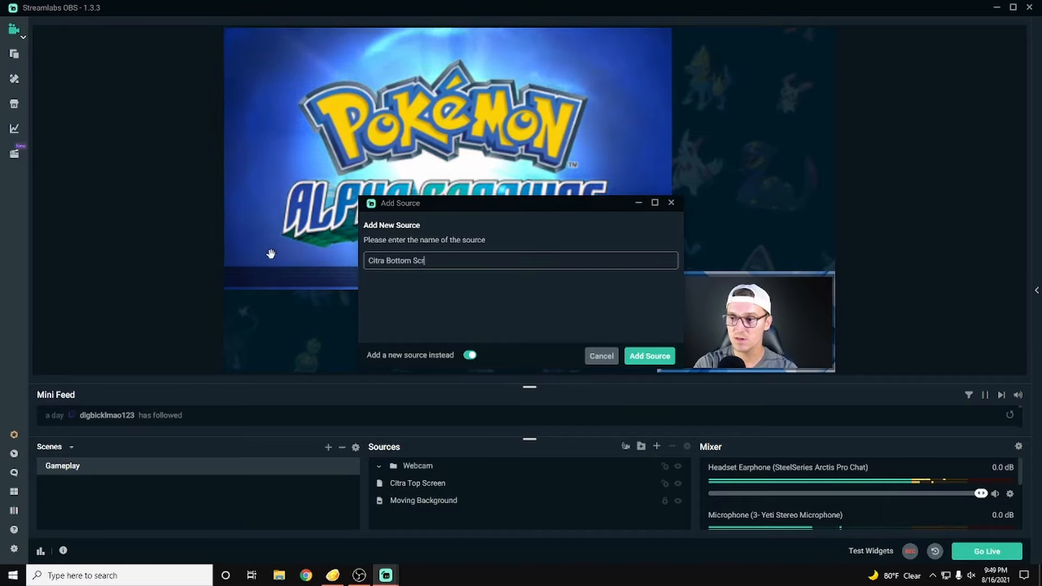
text(een)
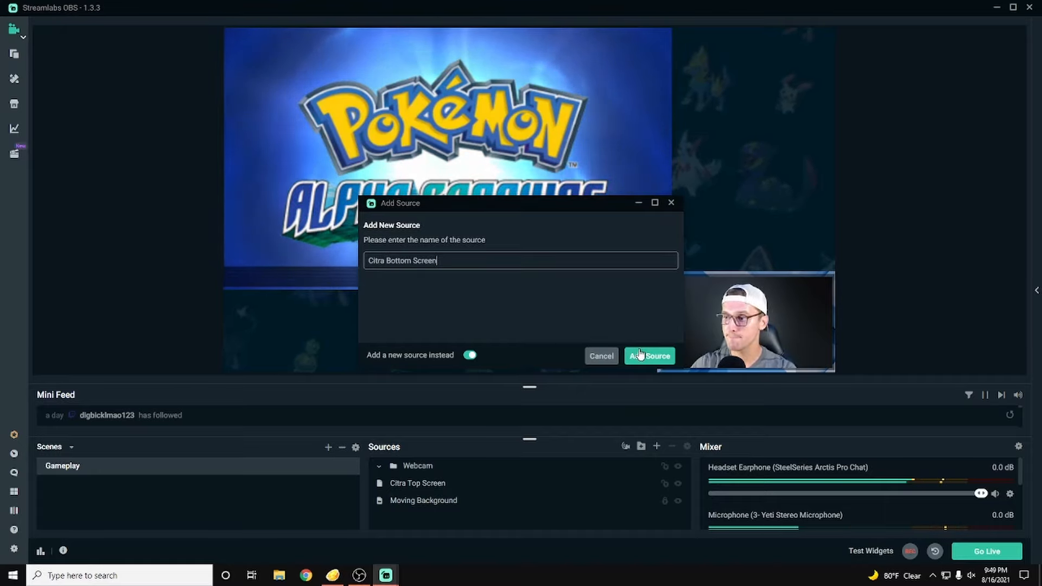
click(640, 353)
Set Citra Bottom Screen to capture the citra-qt.exe Citra Nightly 1717 window and finish its settings.
click(512, 213)
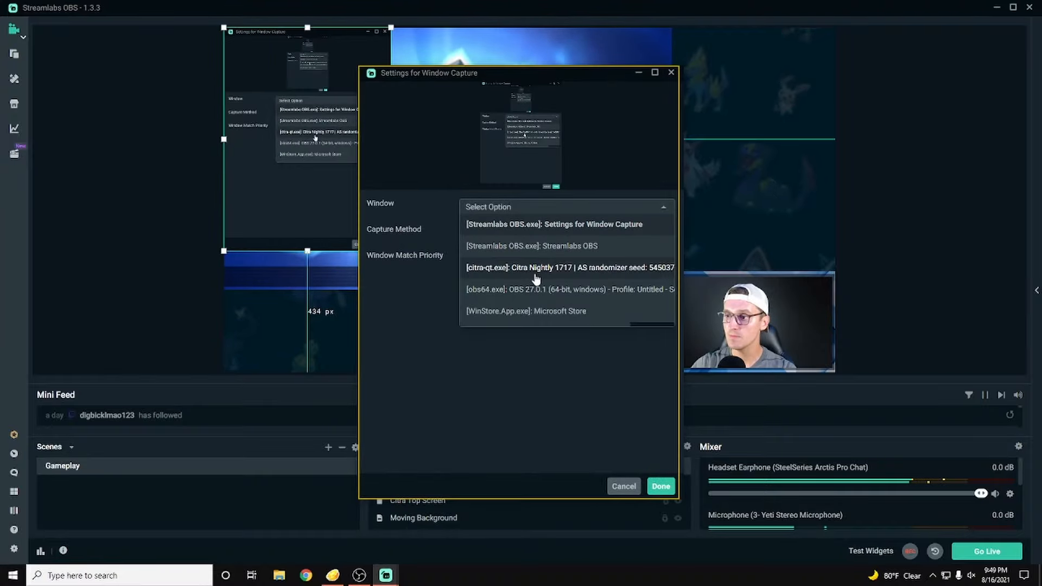
click(539, 269)
click(661, 486)
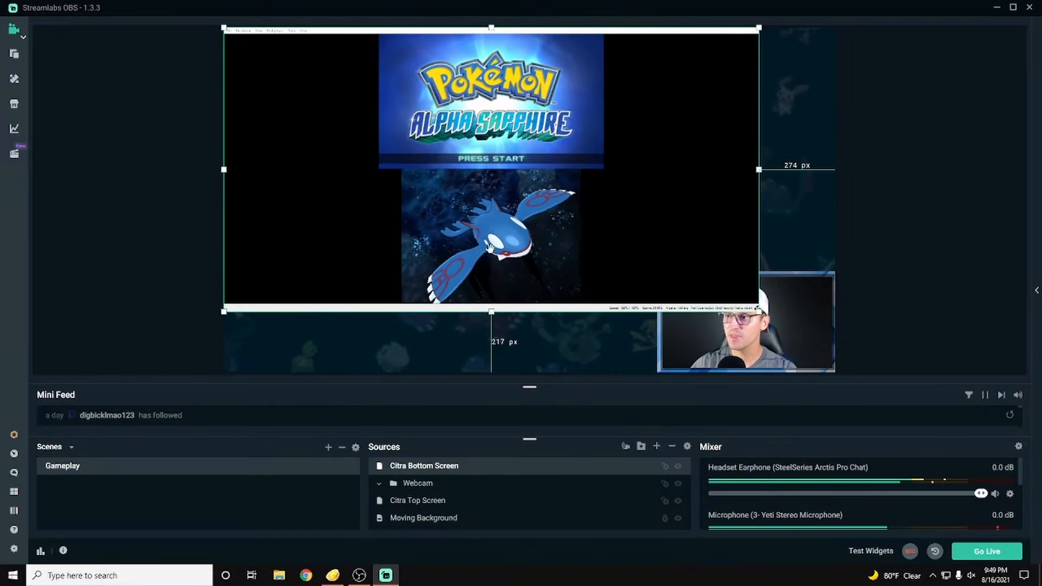
Edit the transform of Citra Bottom Screen, cropping it to only the emulator's lower screen.
right_click(510, 194)
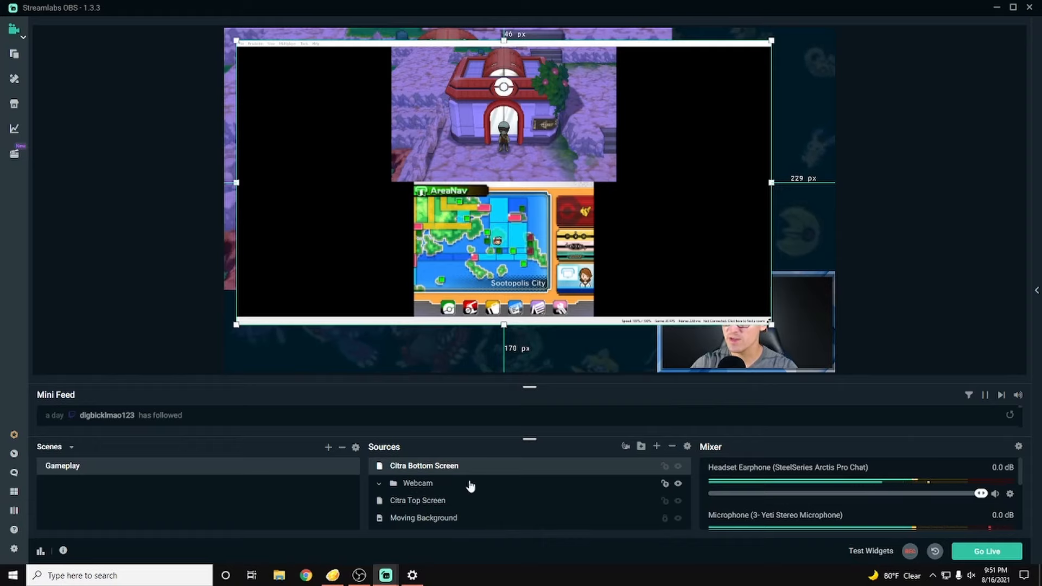
right_click(455, 467)
mouse_move(499, 204)
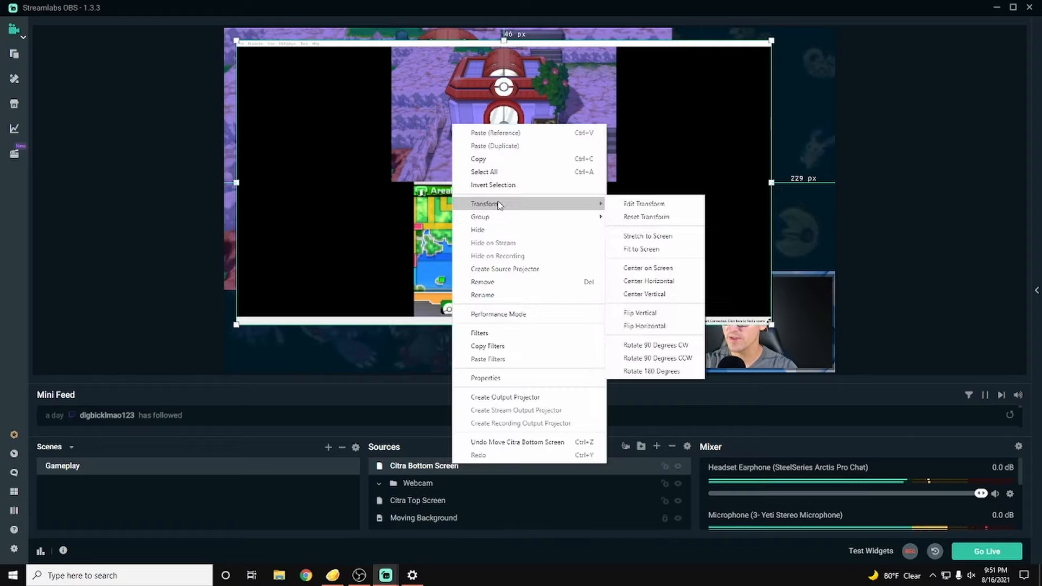
click(641, 205)
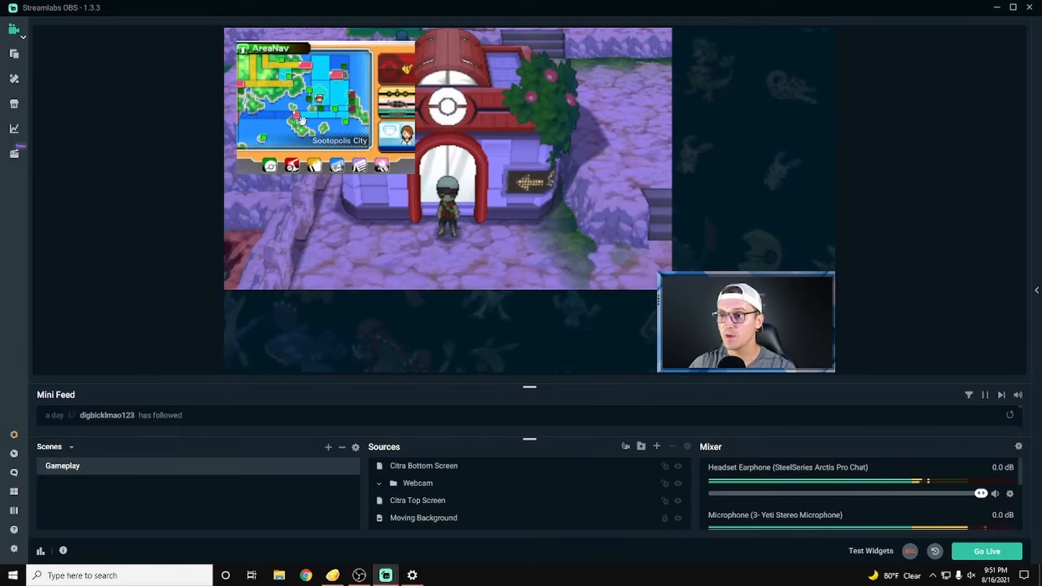
Move Citra Bottom Screen to the canvas's top-right corner and shrink it to fit beside Citra Top Screen, about 796 px above the canvas bottom.
drag(302, 120, 749, 105)
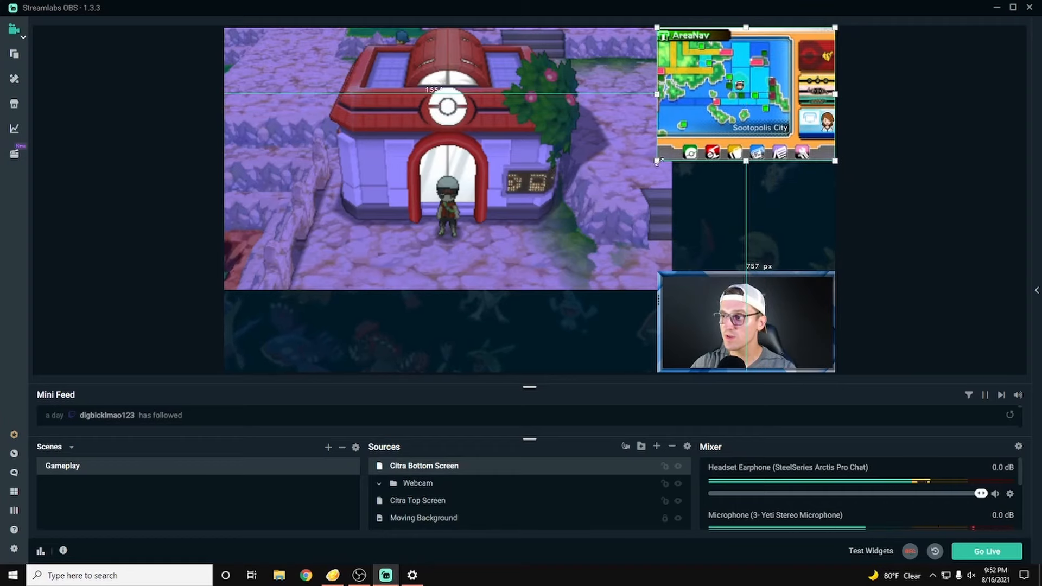
drag(658, 162, 681, 150)
click(889, 160)
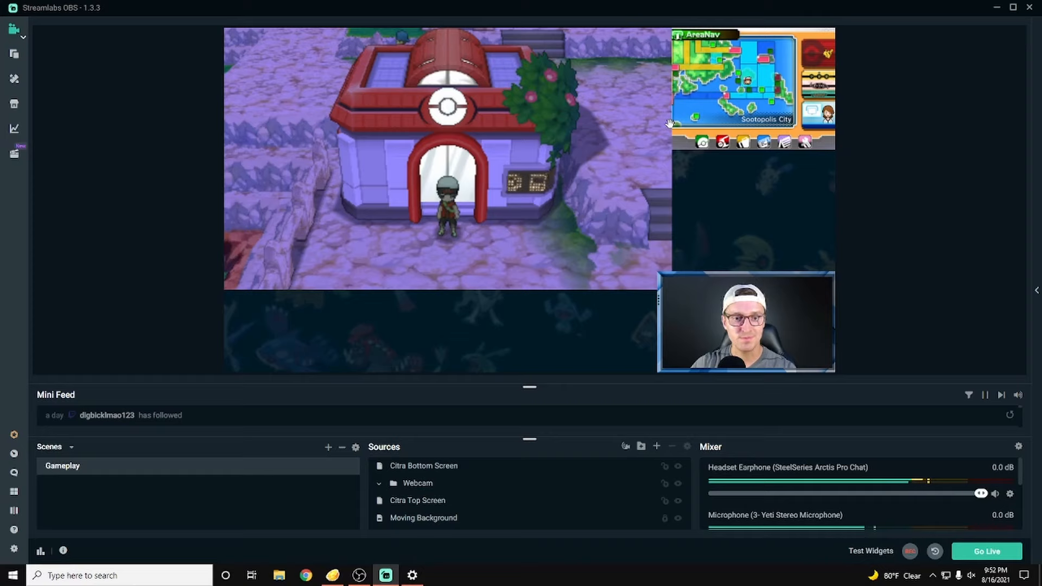
Reorder the sources so that Citra Bottom Screen sits below Citra Top Screen and above Moving Background.
click(423, 468)
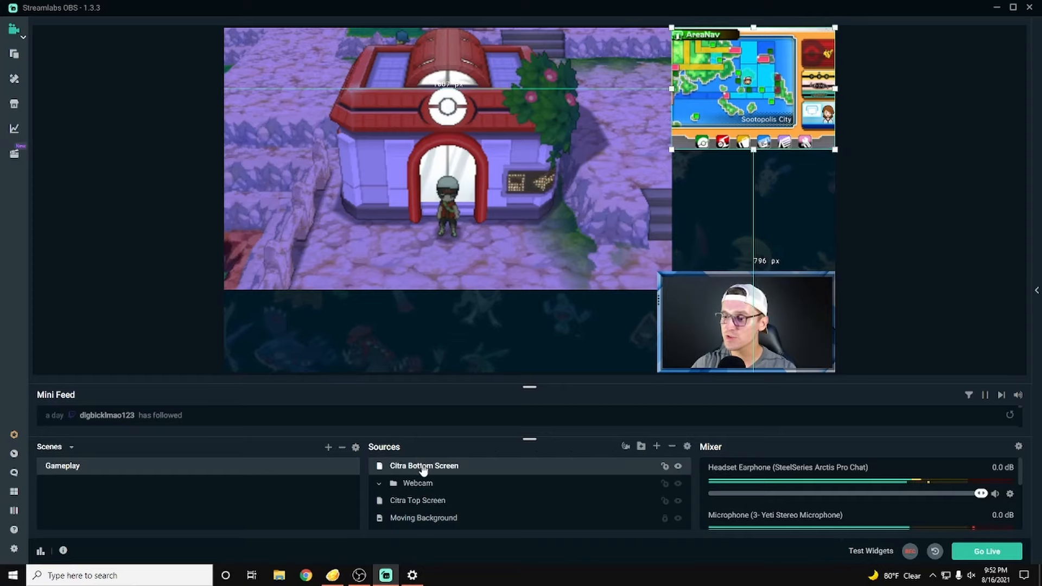
drag(423, 468, 434, 510)
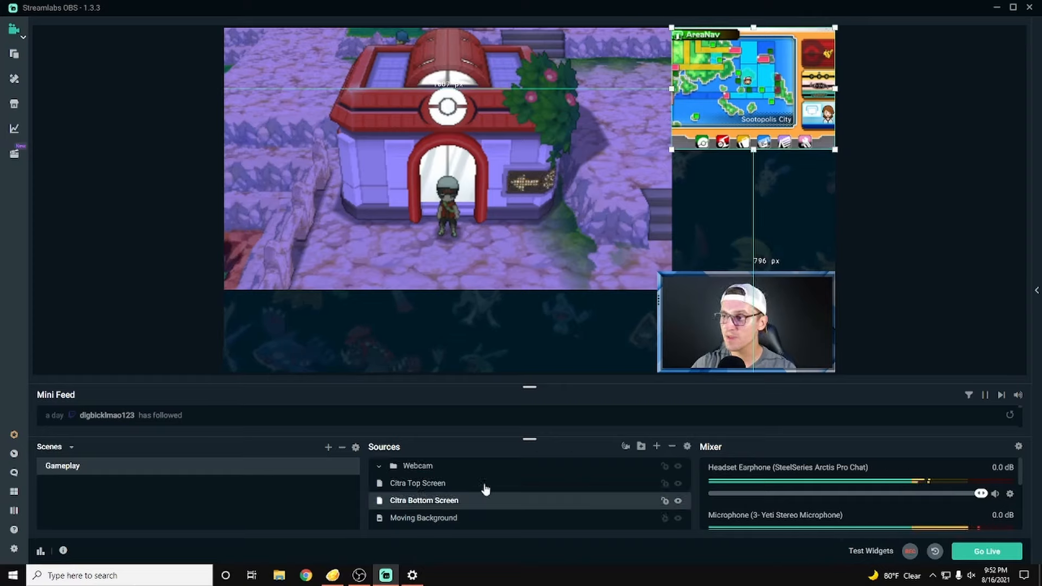
click(871, 274)
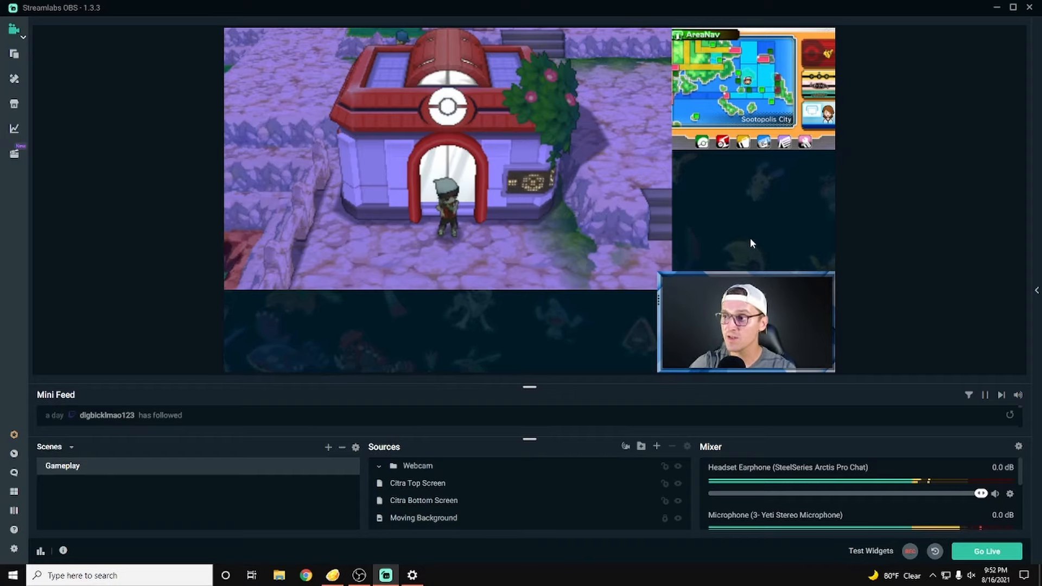
Add a new Image source named "Alpha Sapphire Logo" that uses the saved Pokémon Alpha Sapphire logo picture.
click(657, 446)
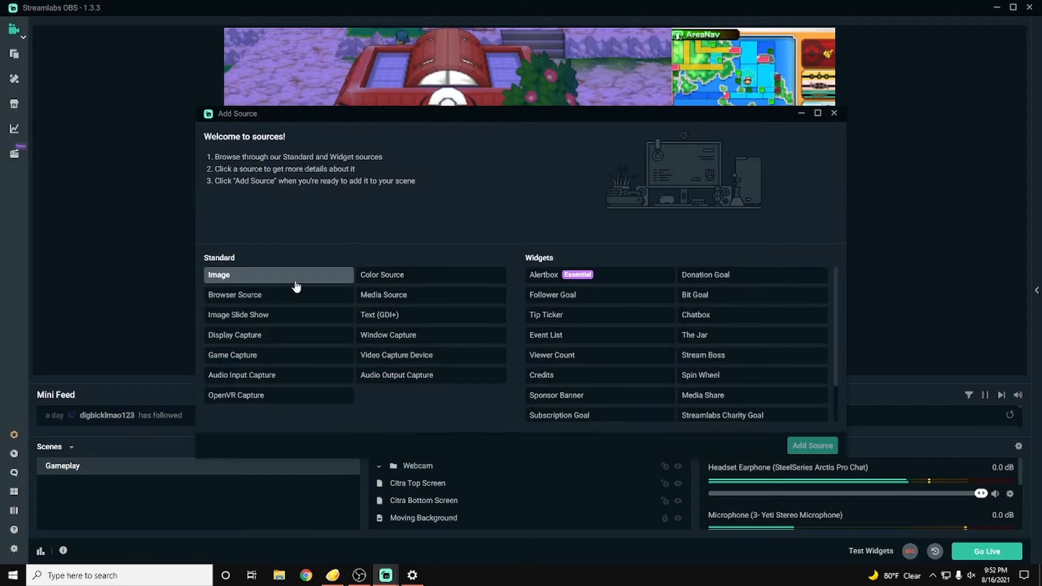
click(295, 280)
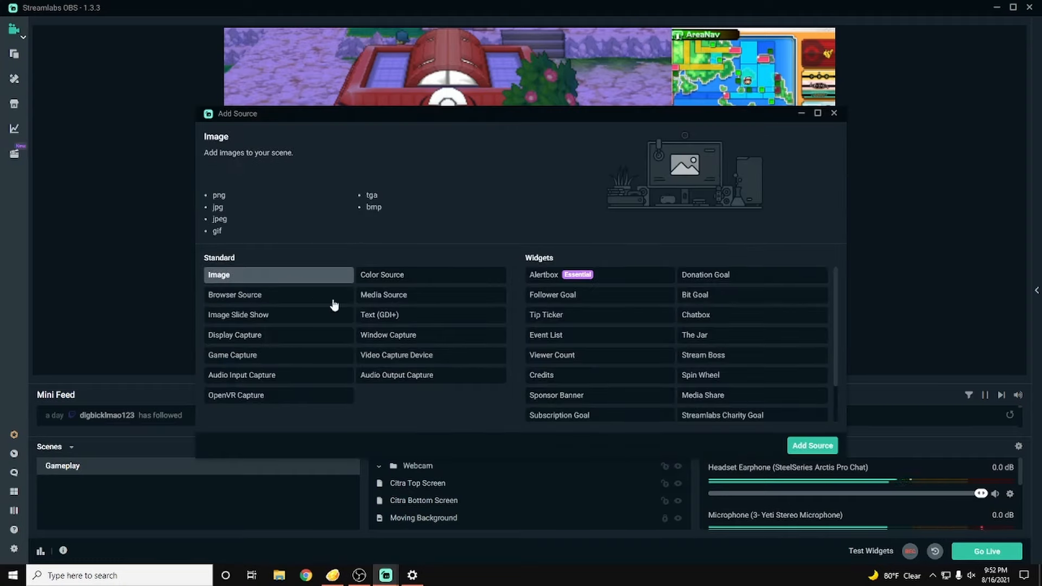
click(810, 446)
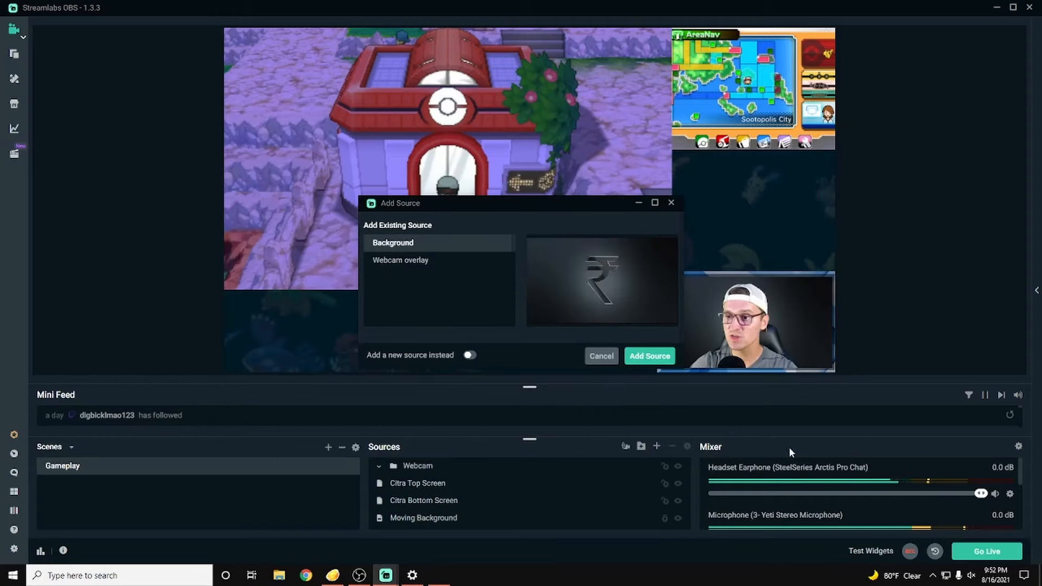
click(469, 356)
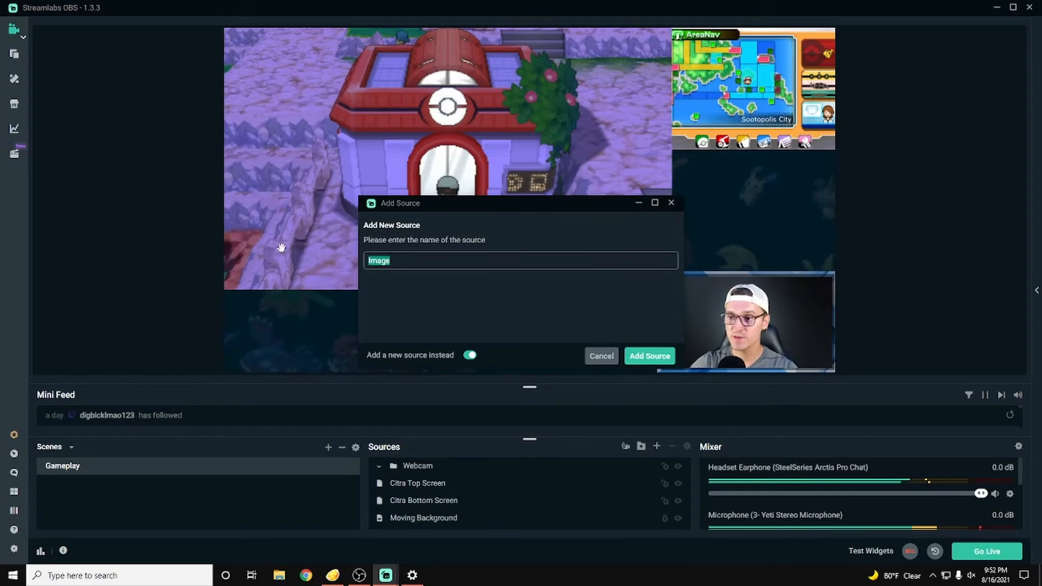
text(Alpha Sa)
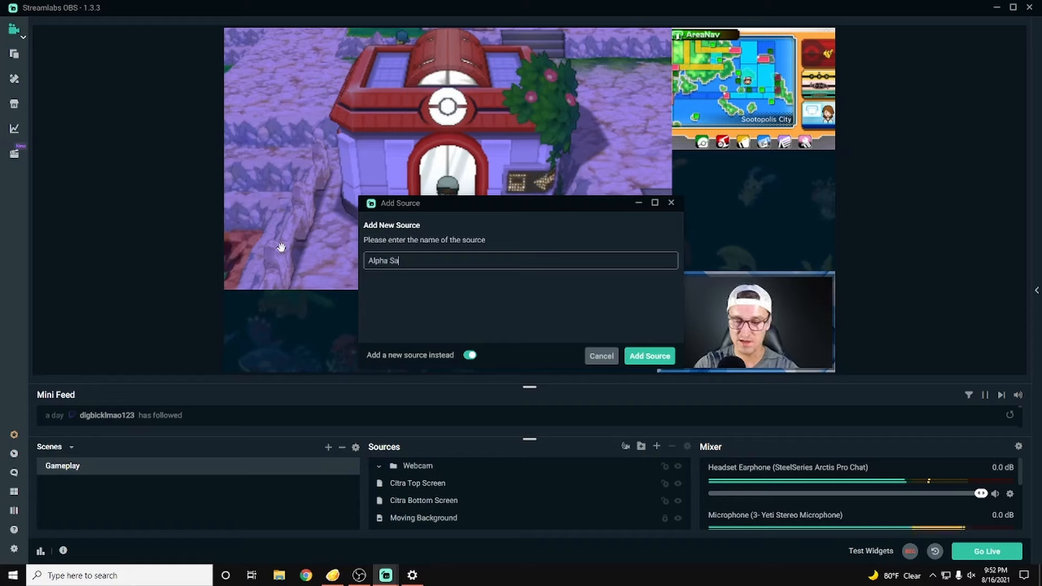
text(pphire Logo)
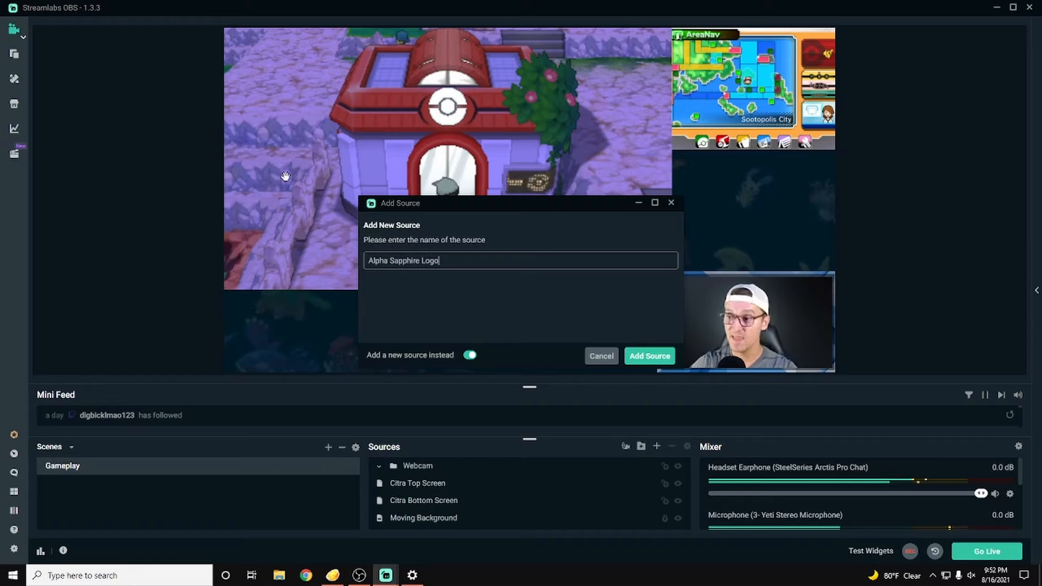
click(636, 359)
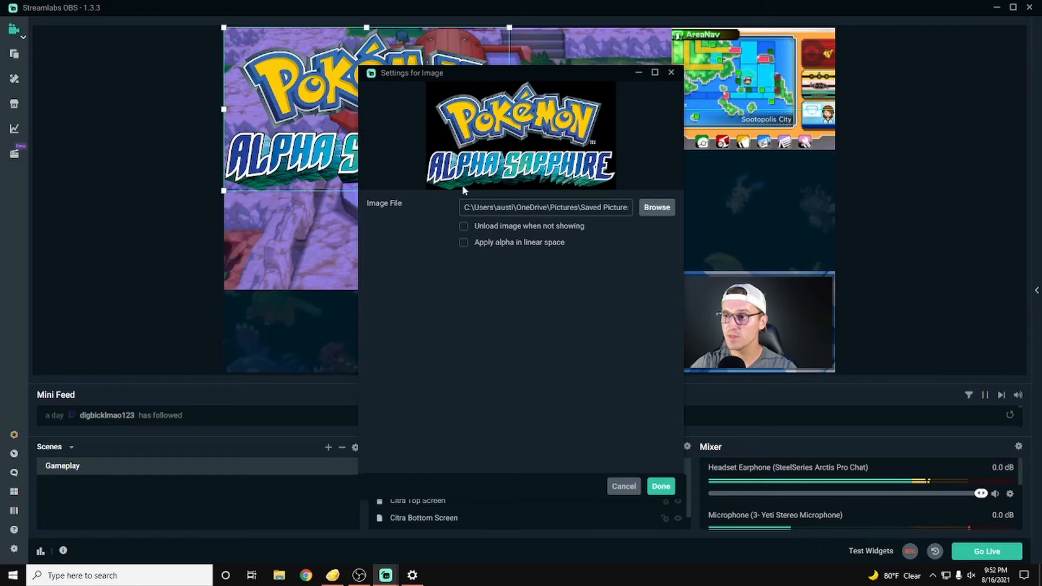
click(660, 486)
Resize the Alpha Sapphire Logo and center it in the gap between Citra Bottom Screen and the webcam.
drag(227, 84, 387, 175)
drag(401, 122, 574, 209)
drag(634, 263, 766, 195)
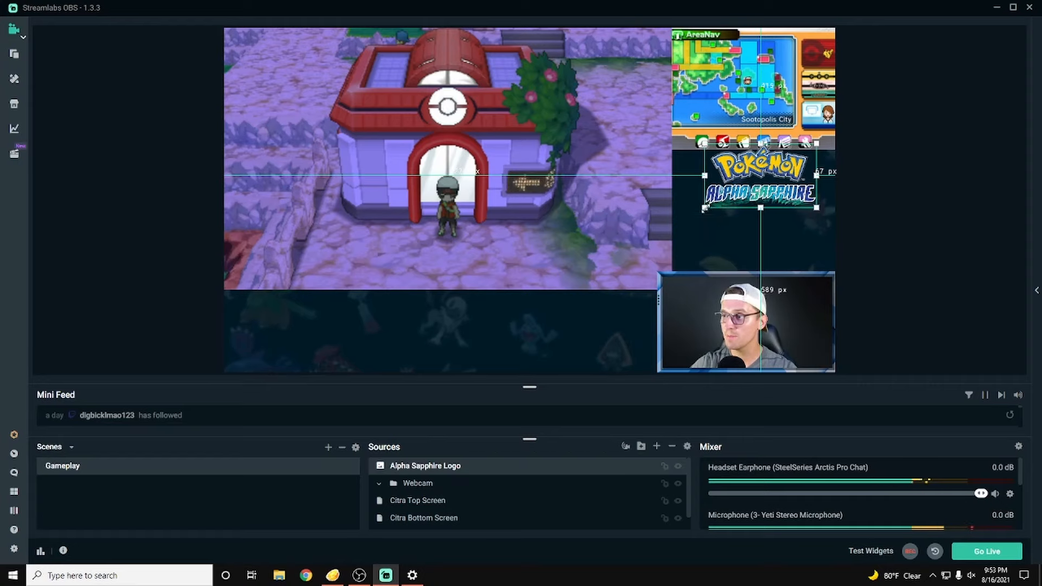
drag(705, 210, 672, 232)
drag(740, 203, 752, 201)
click(889, 209)
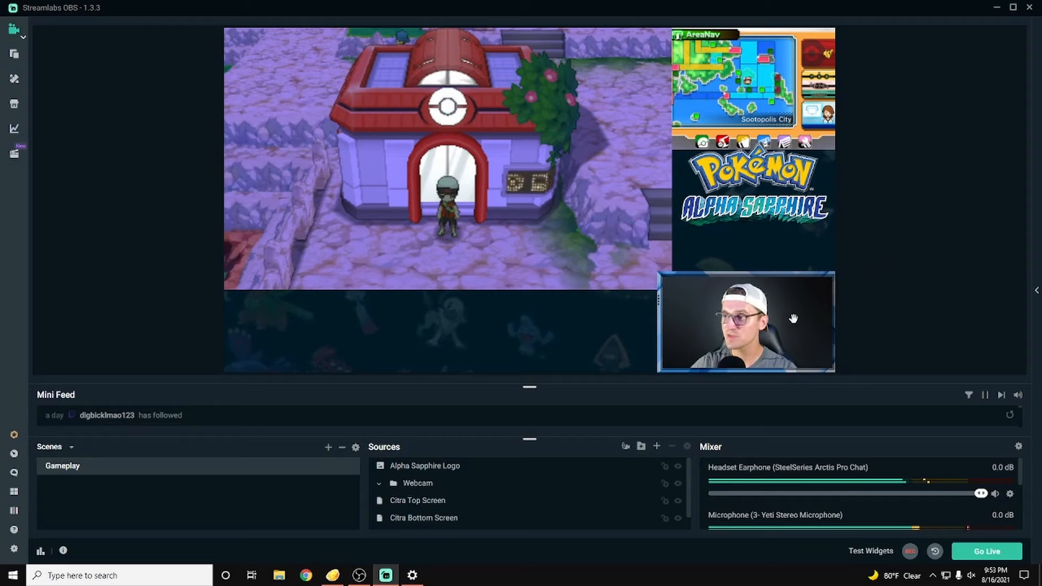
Lock the Alpha Sapphire Logo, Webcam folder, Citra Top Screen and Citra Bottom Screen sources.
click(664, 466)
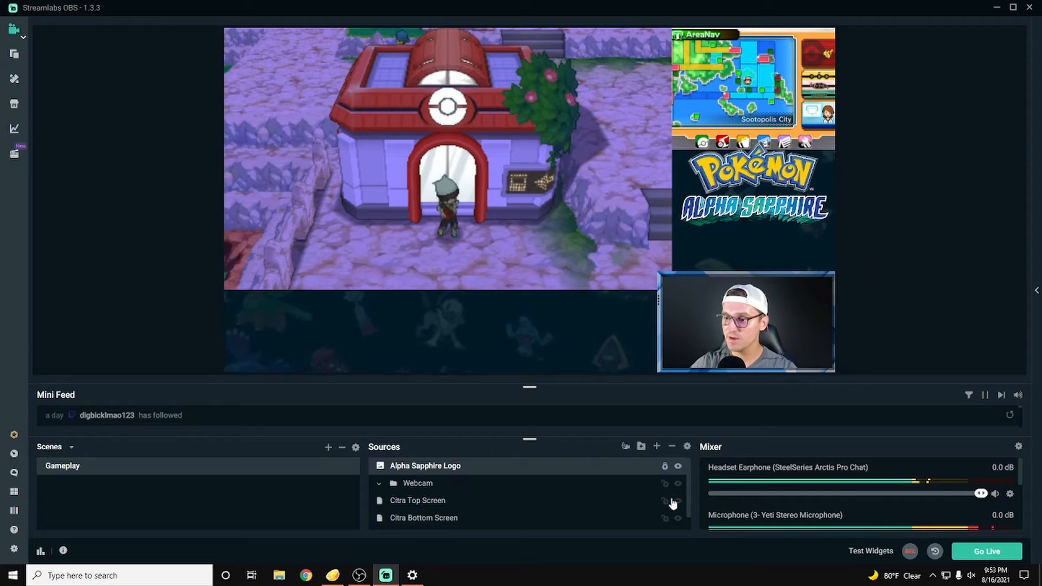
click(669, 500)
scroll(670, 505, down, 1)
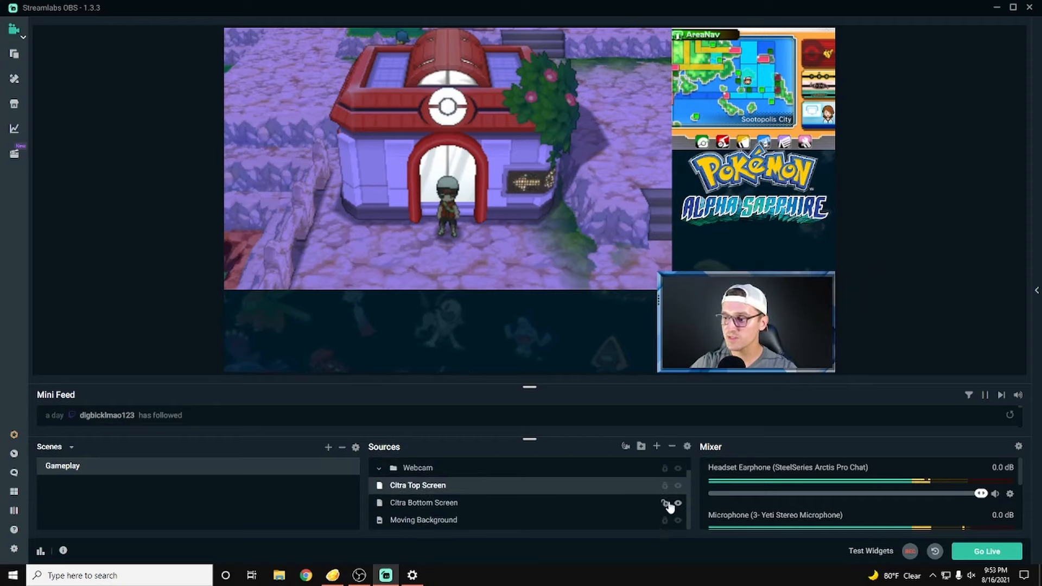
click(665, 503)
click(668, 169)
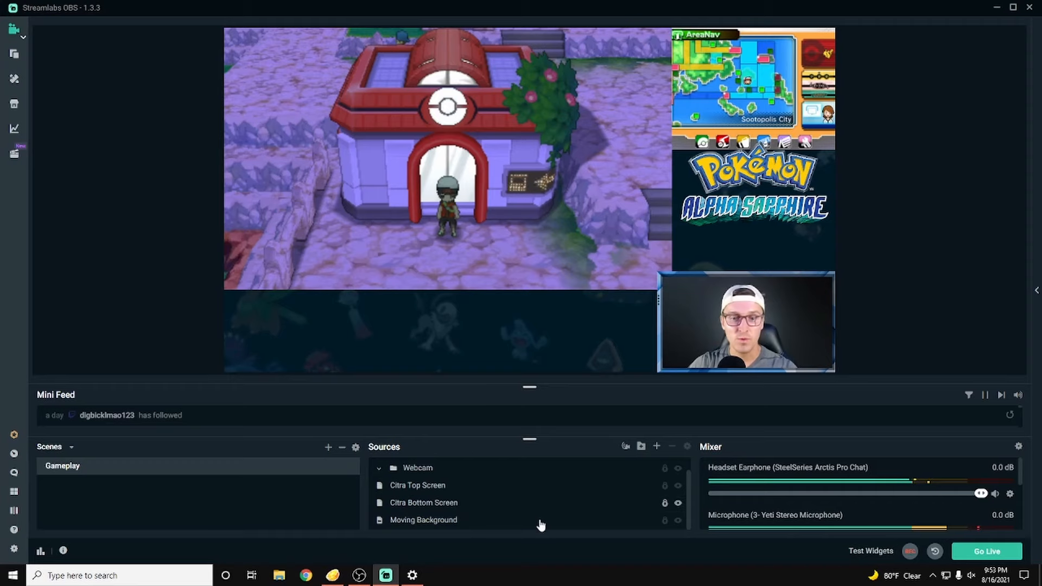
click(656, 446)
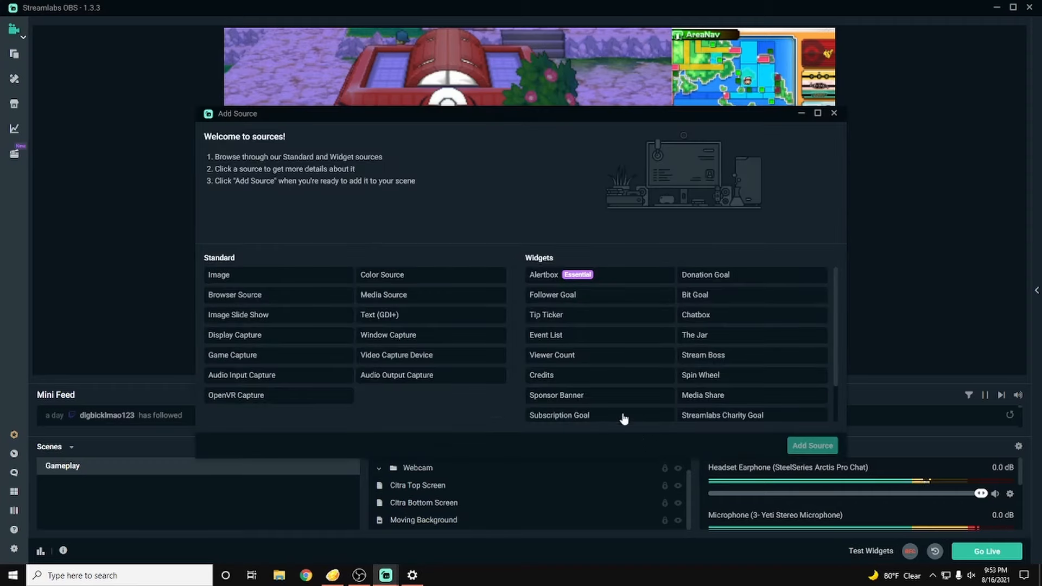
click(564, 356)
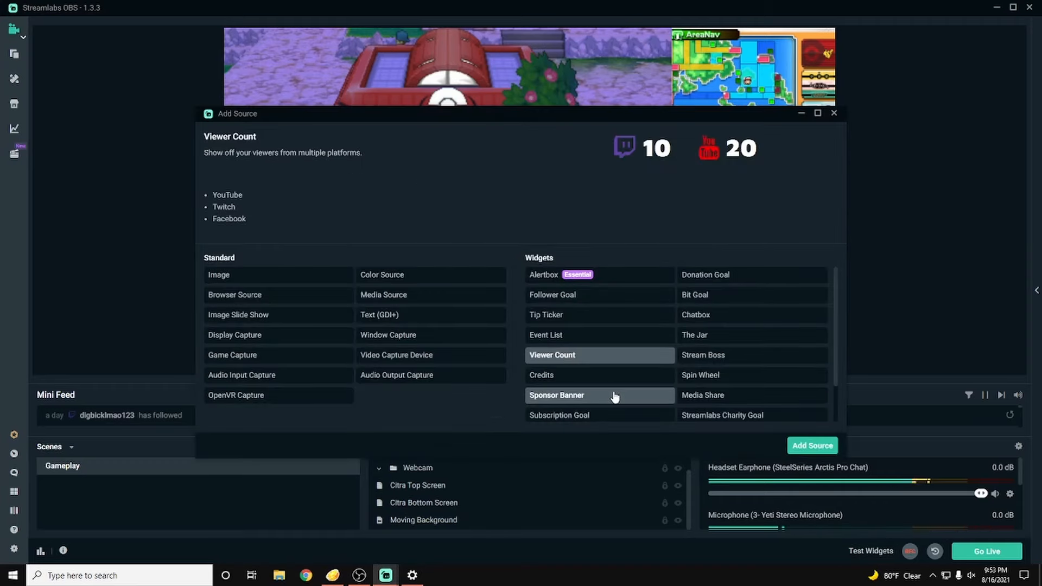
click(792, 449)
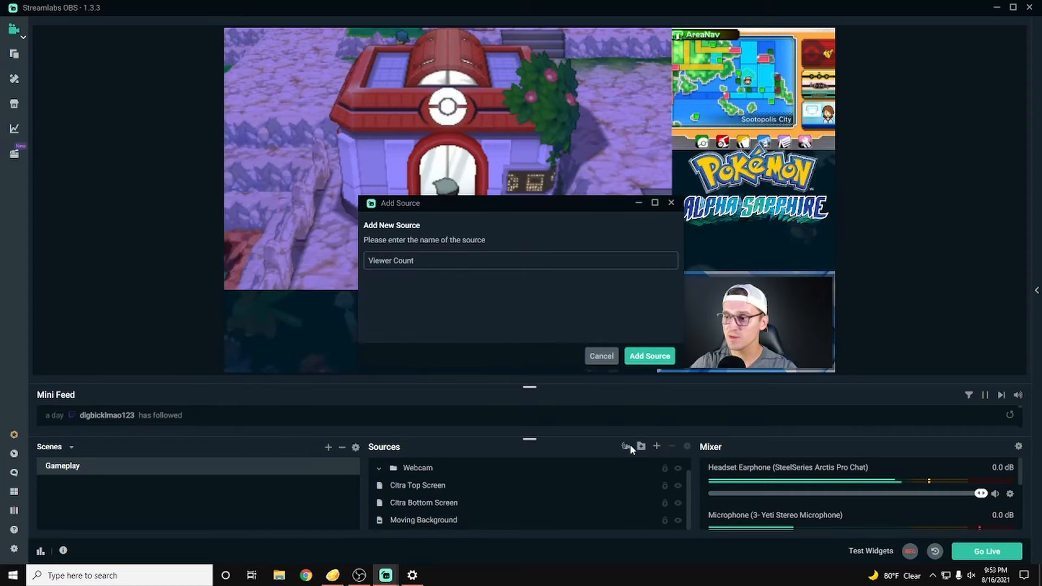
click(602, 360)
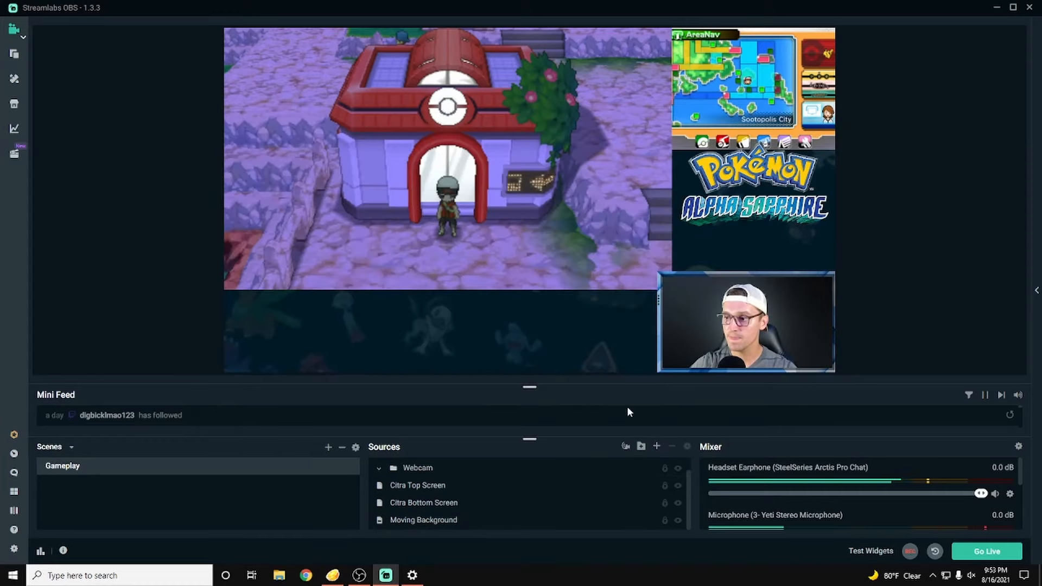
Add a new Viewer Count widget source named "Twitch Viewers" to the Gameplay scene.
click(656, 447)
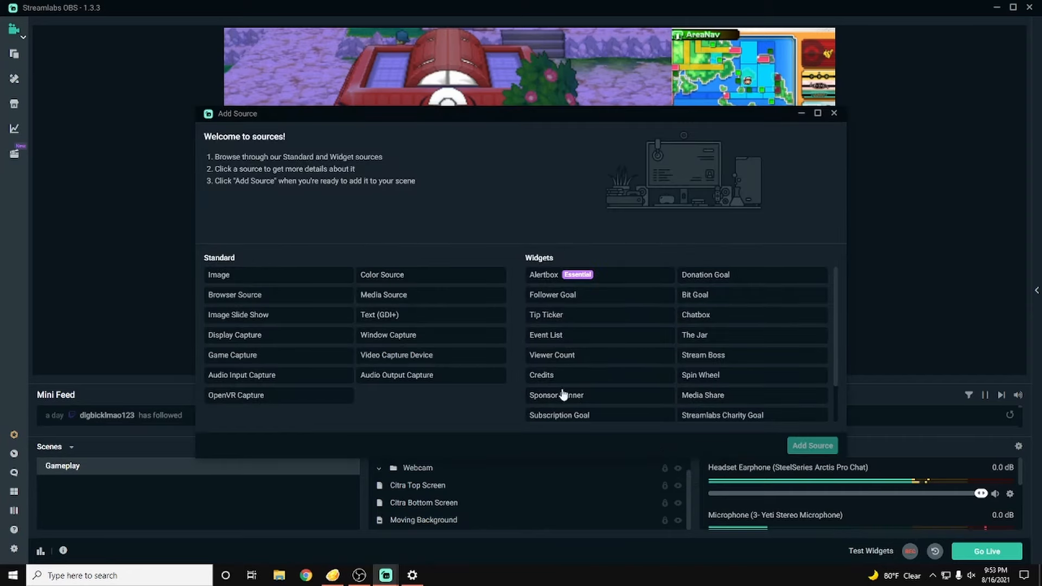
click(578, 358)
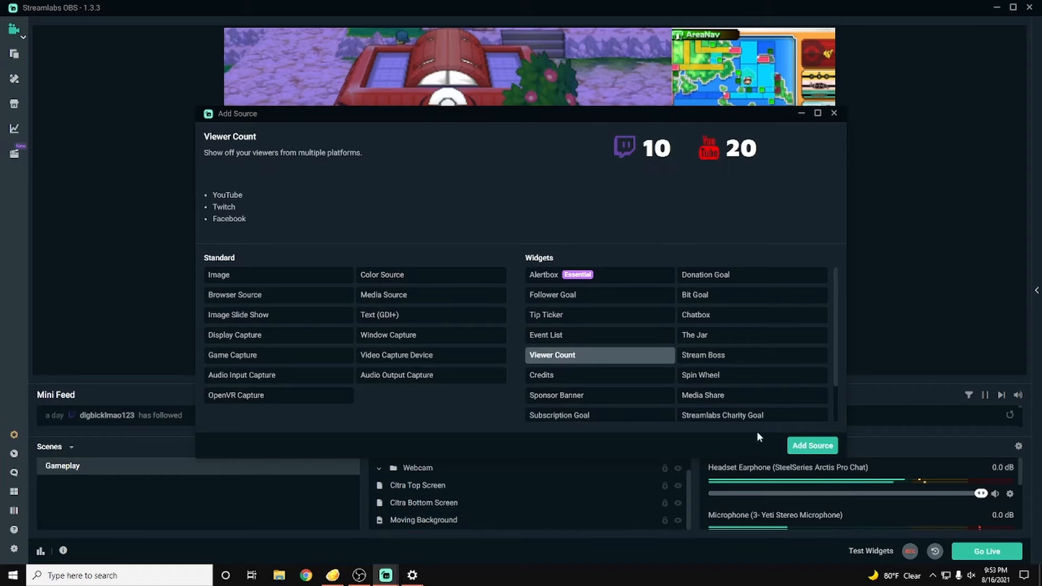
click(805, 446)
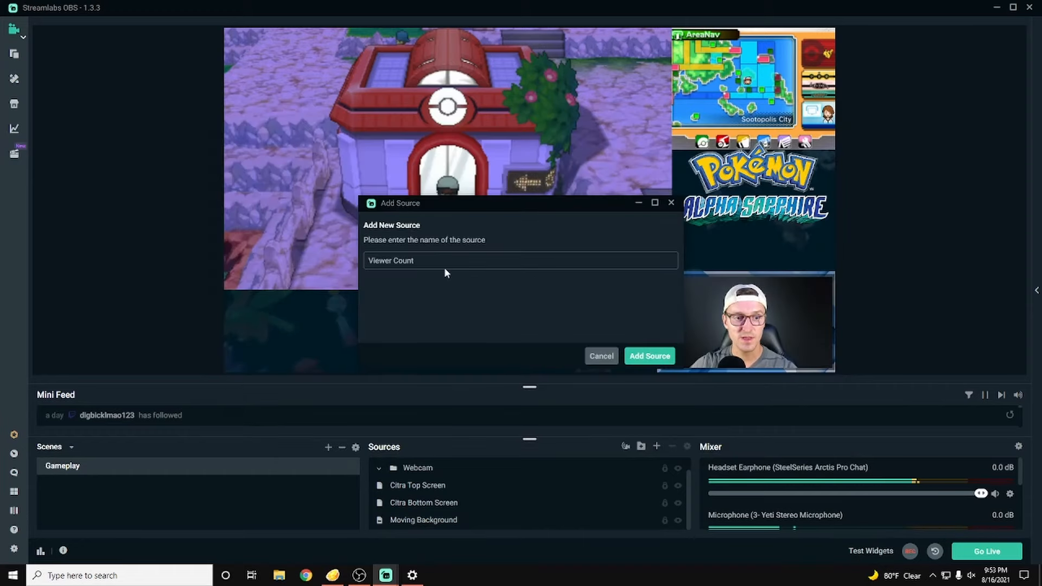
key(ctrl+a)
text(Tiwtl)
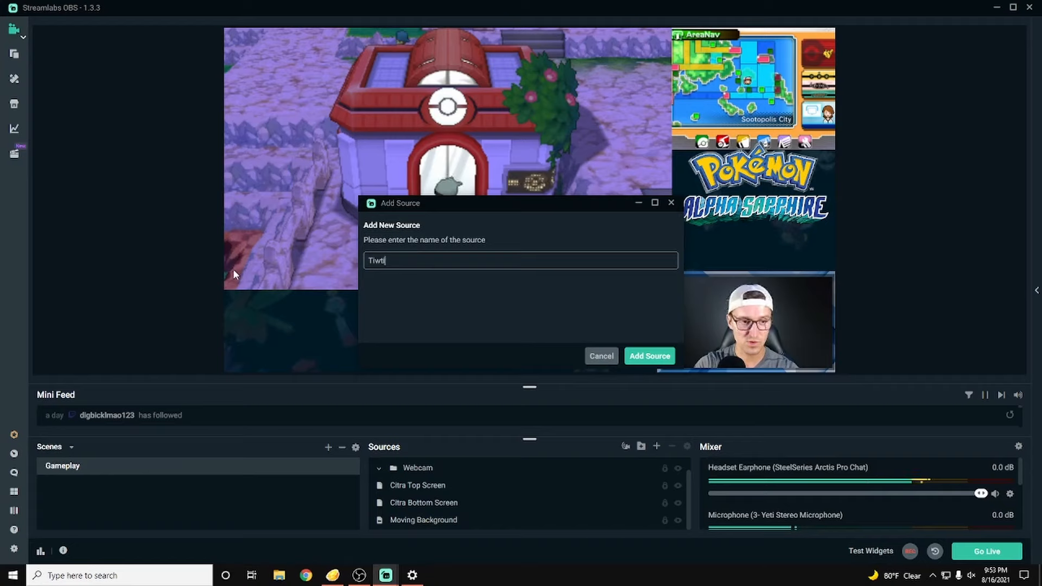
key(BackSpace)
key(BackSpace)
key(BackSpace)
key(BackSpace)
text(witch)
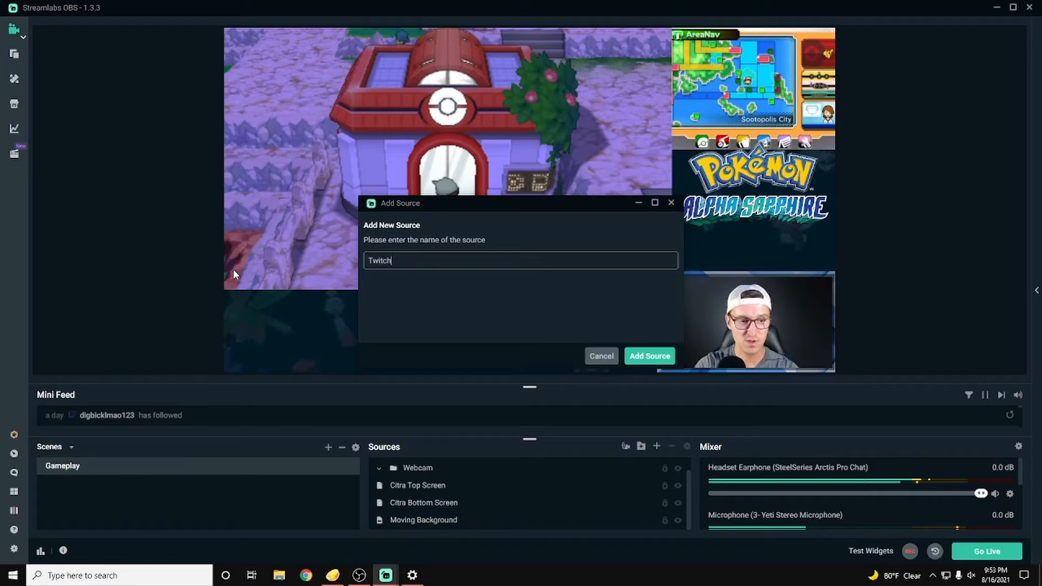
text( Viewer)
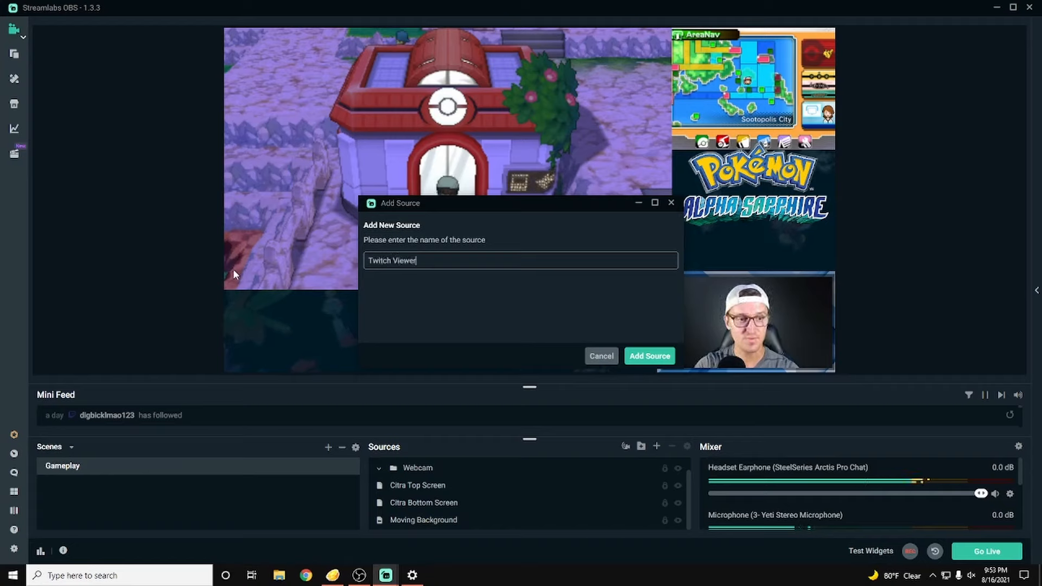
text(s)
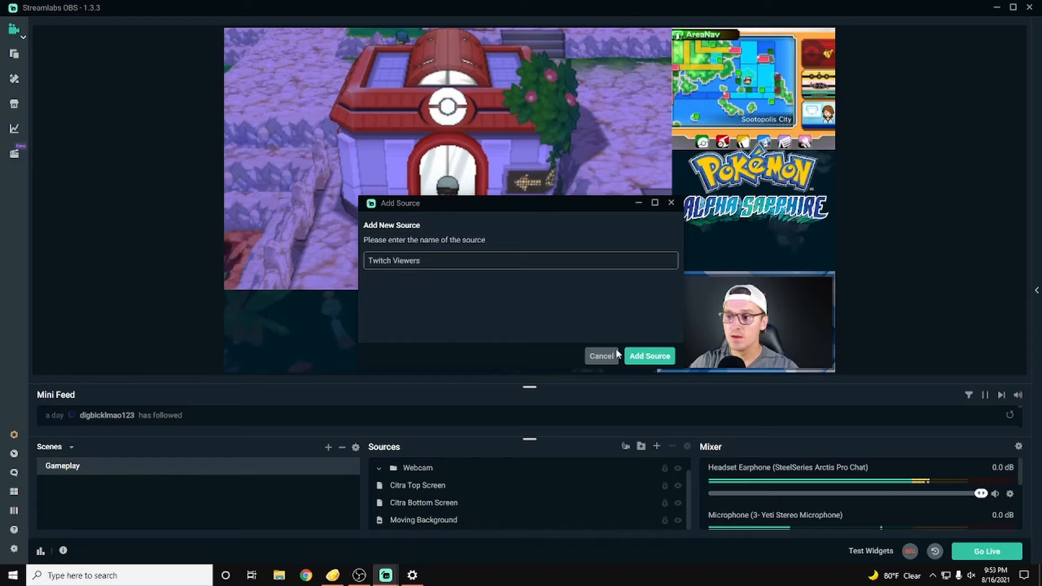
click(640, 356)
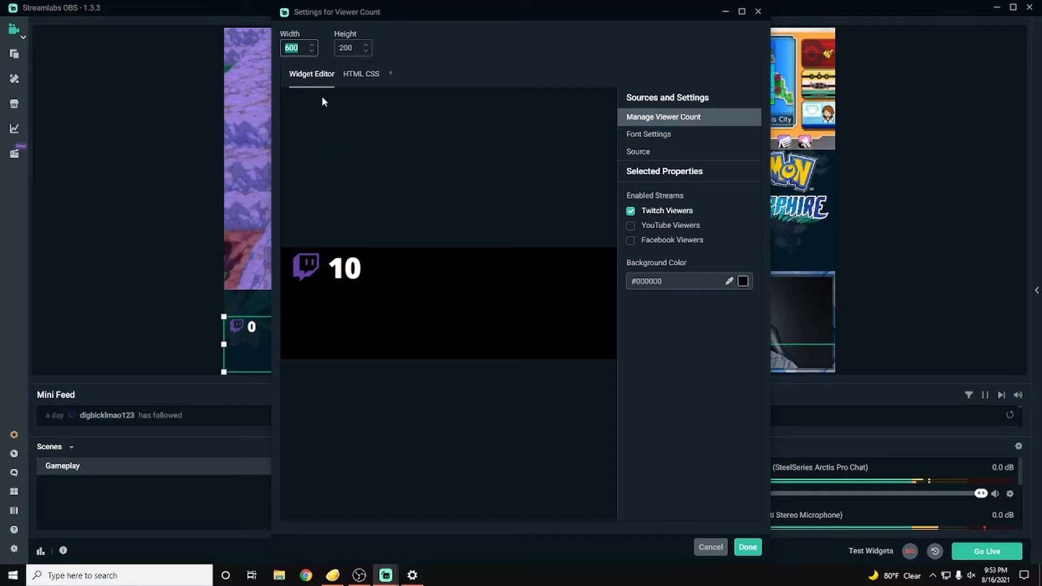
Set the Twitch Viewers widget's width to 200 and its height to 100.
text(200)
key(Tab)
text(1)
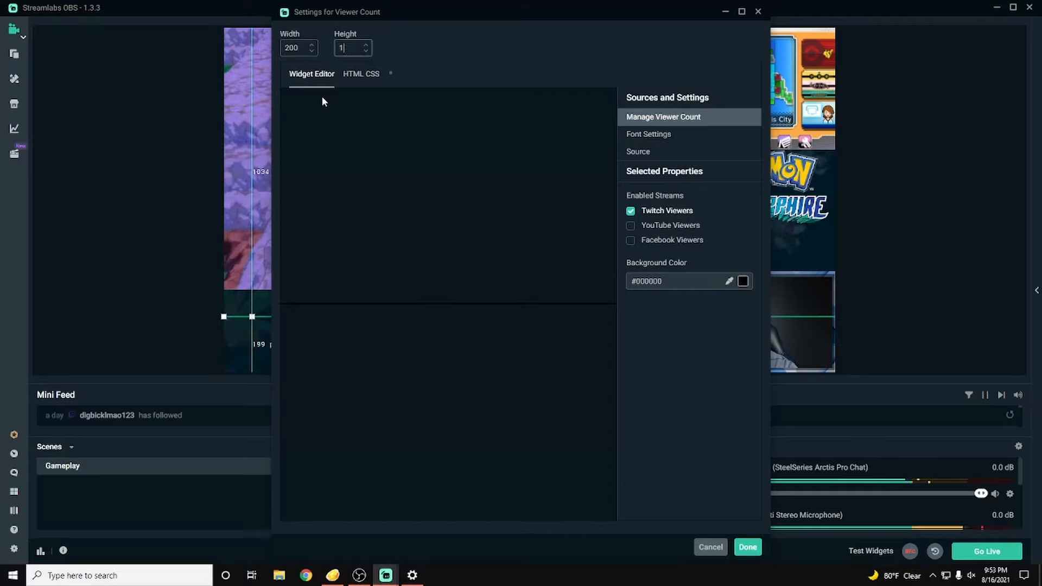
text(00)
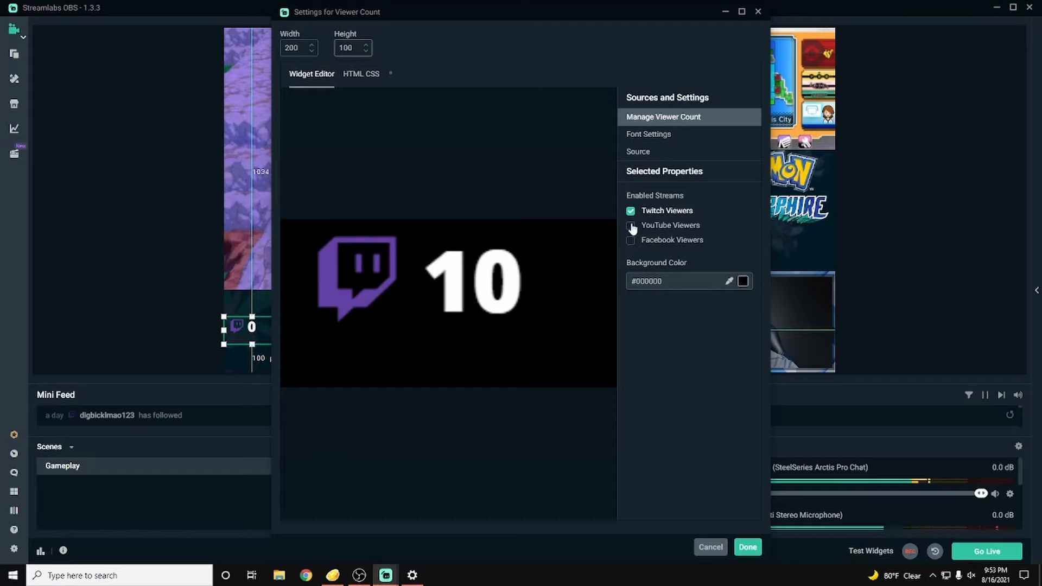
Turn off "Shutdown source when not visible" for the Twitch Viewers widget and finish its settings.
click(648, 136)
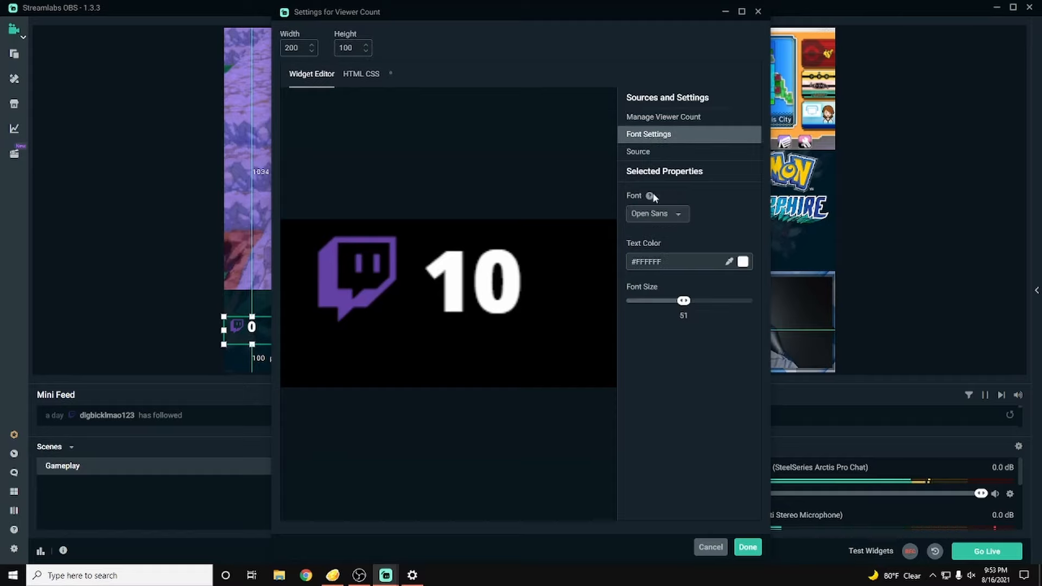
click(645, 153)
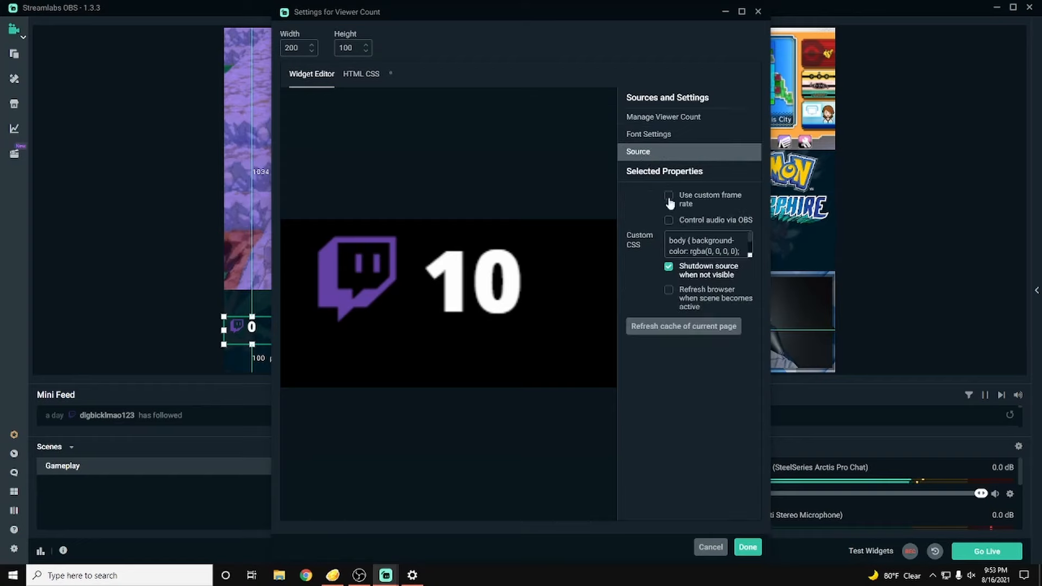
click(669, 268)
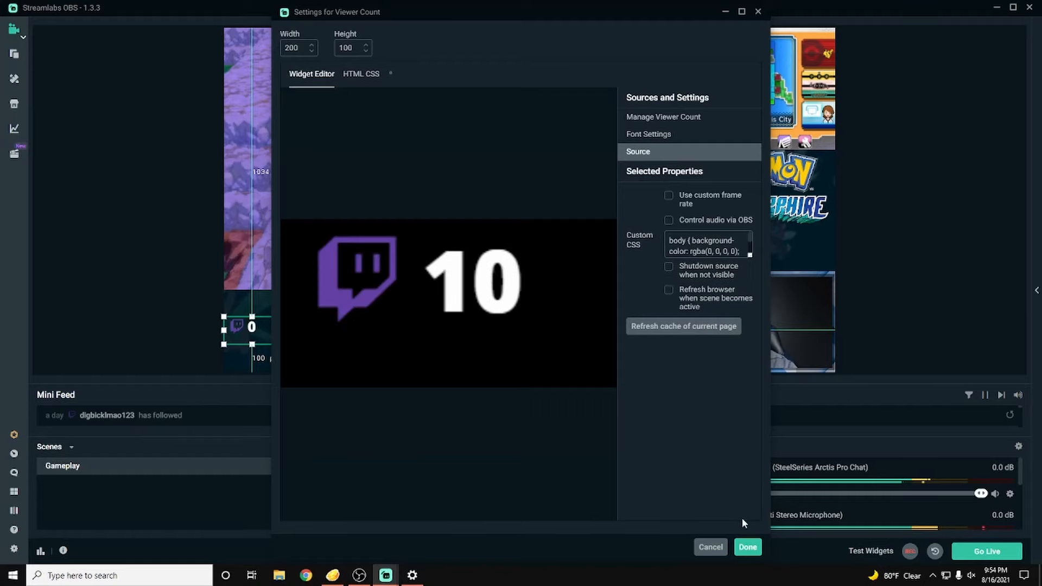
click(747, 548)
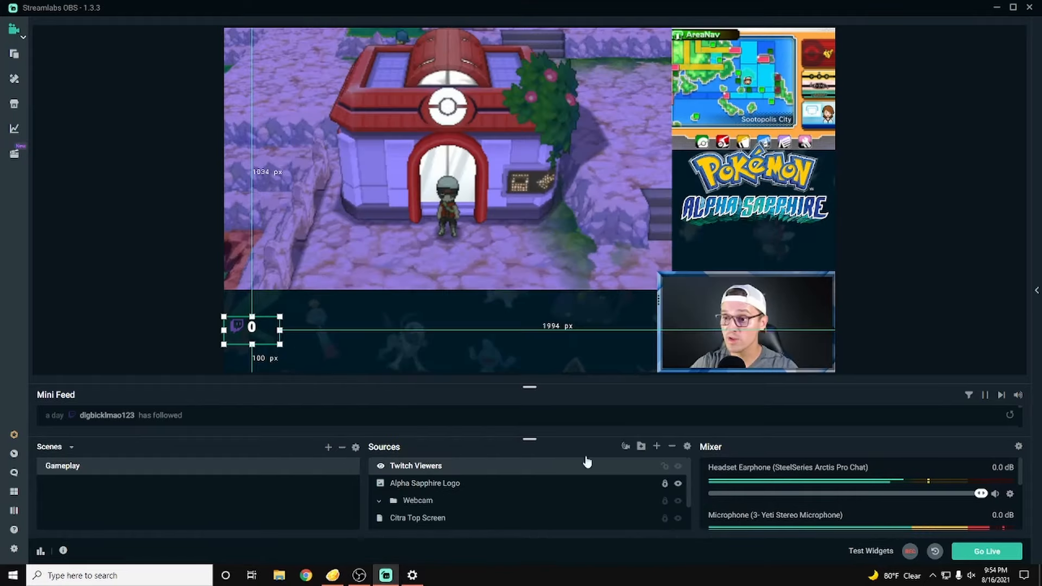
Enlarge the Twitch Viewers widget and place it between the Alpha Sapphire Logo and the webcam.
drag(283, 344, 340, 372)
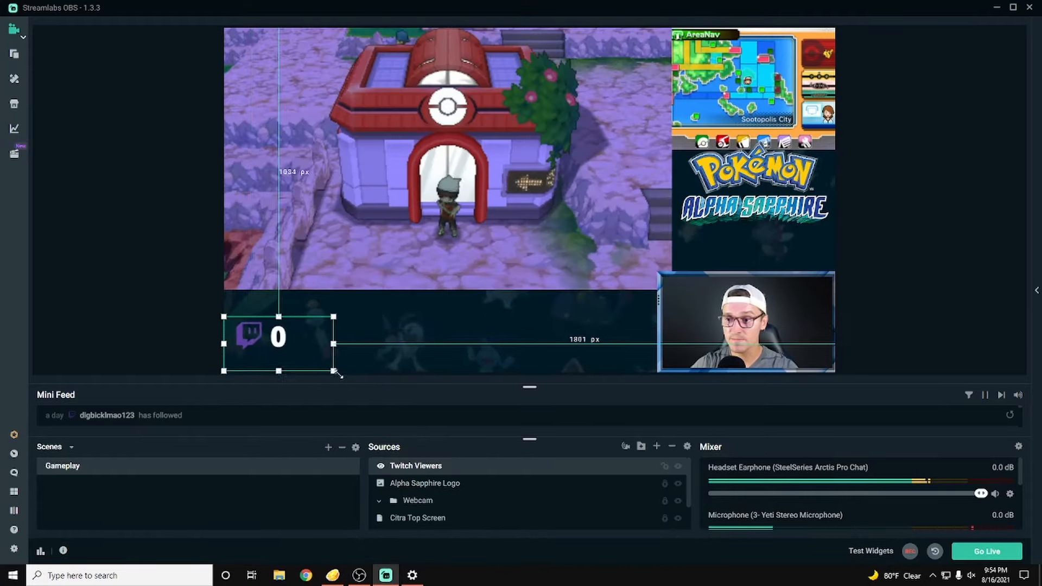
drag(282, 340, 773, 251)
click(863, 291)
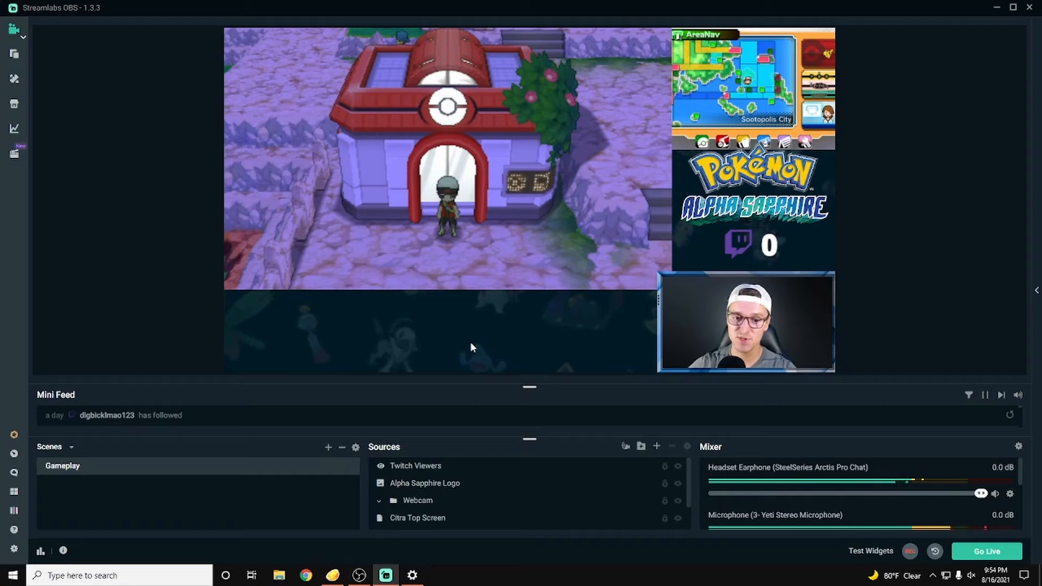
Add a new Chatbox widget source named "Twitch Chat" to the Gameplay scene.
click(656, 448)
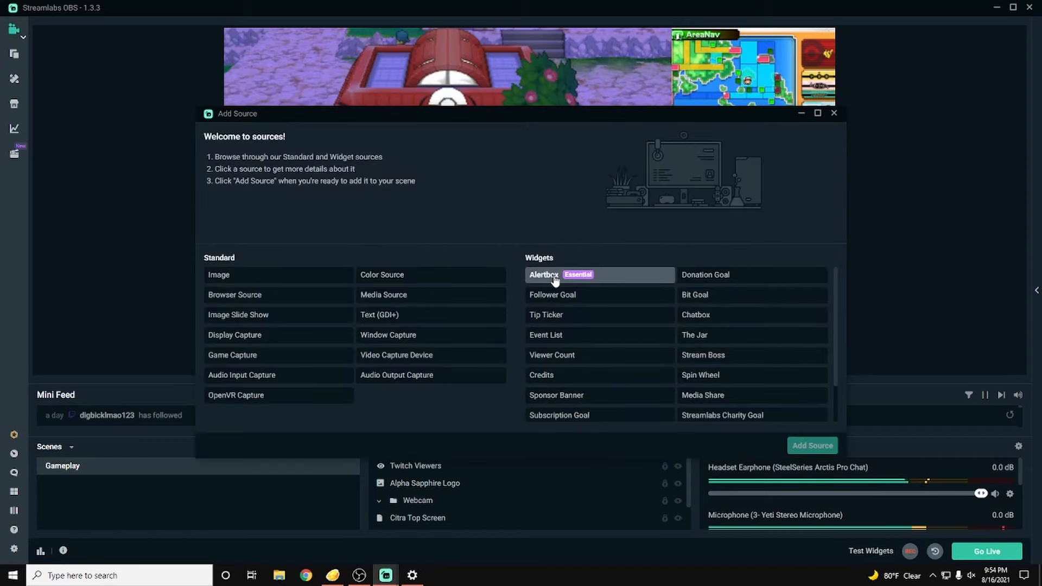
click(715, 319)
click(812, 446)
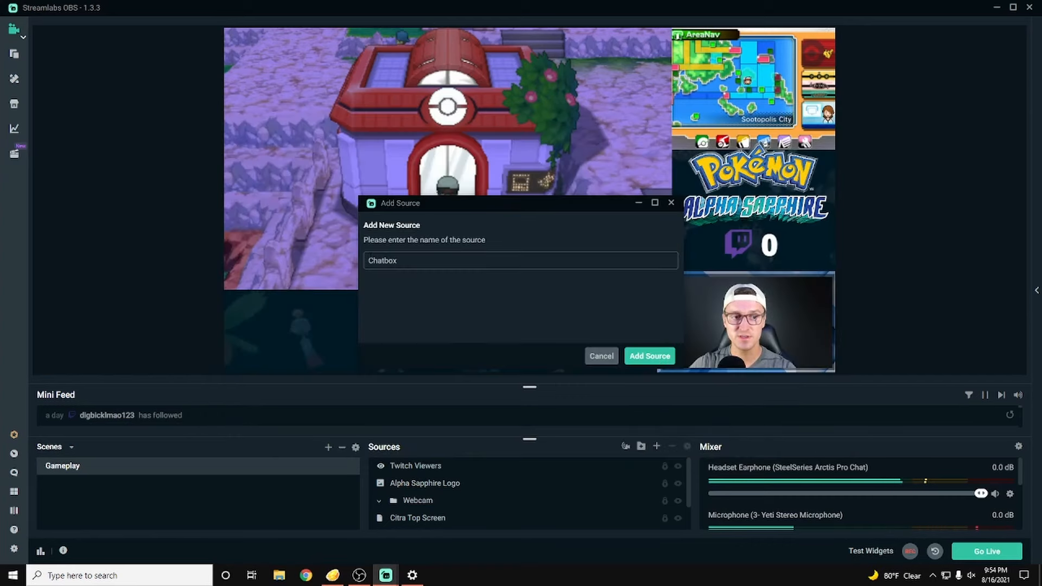
key(ctrl+a)
key(BackSpace)
text(Tw)
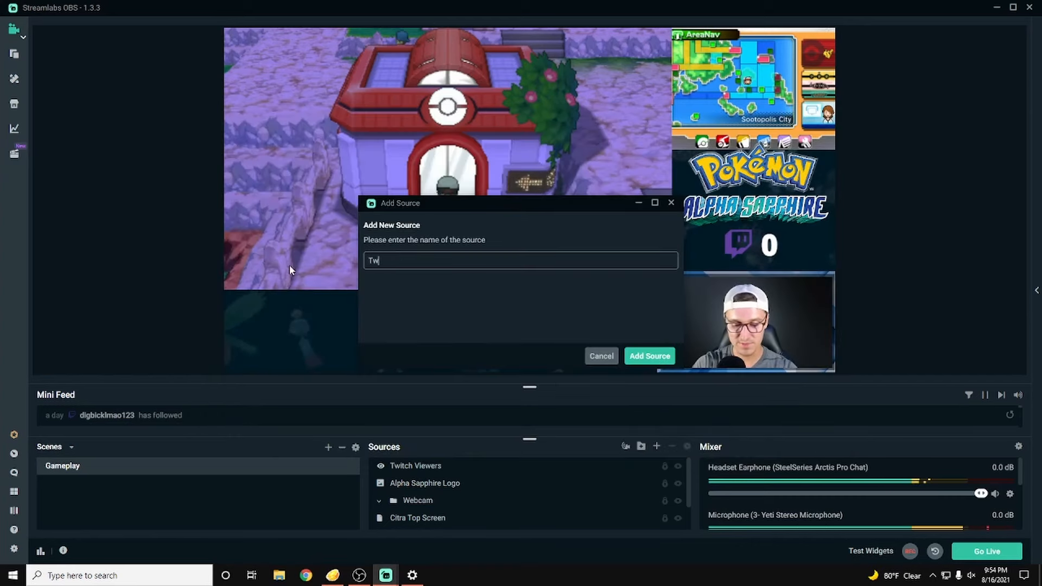
text(itch Chat)
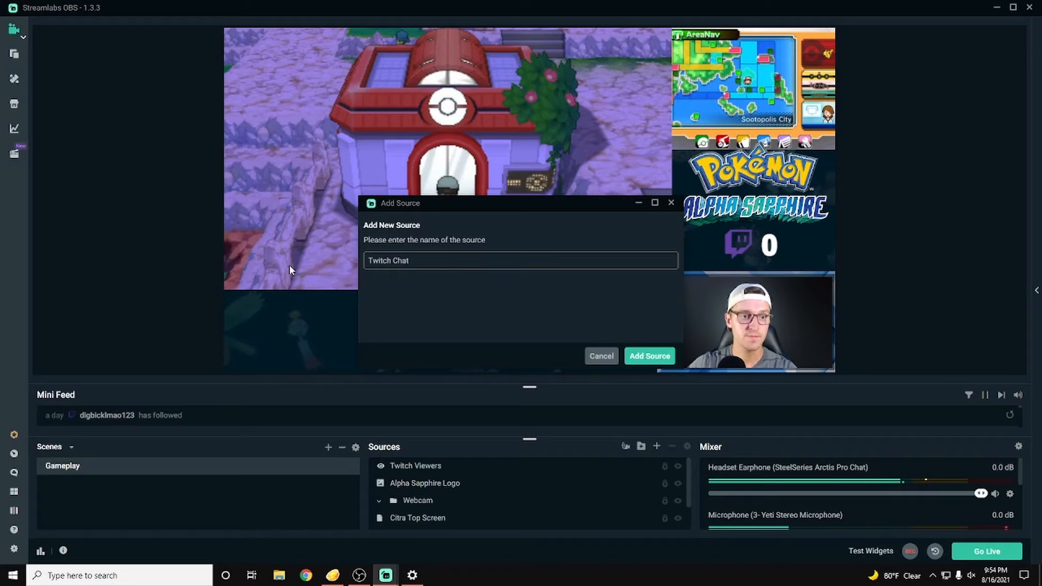
click(629, 357)
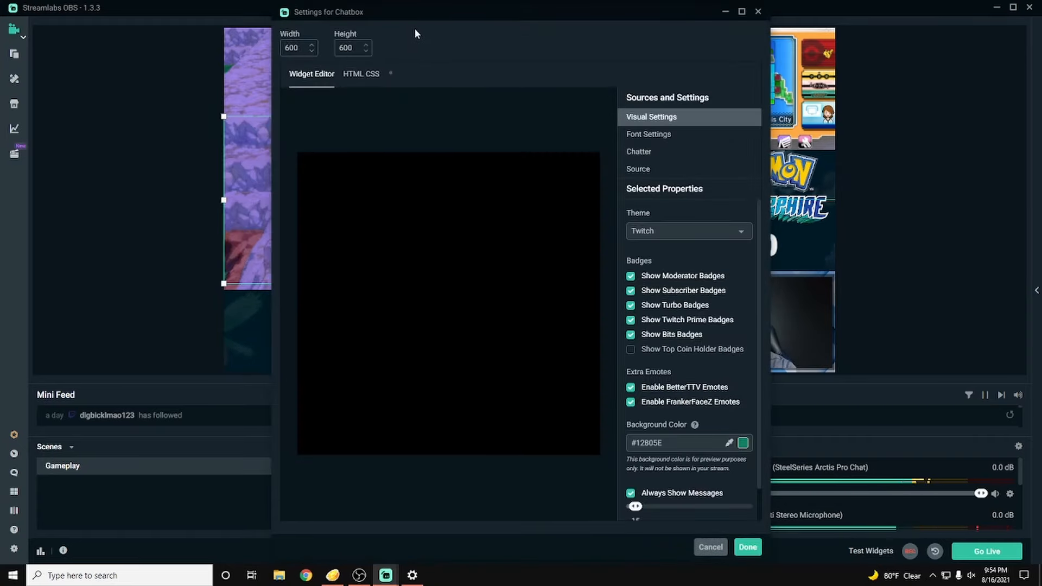
Move the Chatbox settings window aside and place the Twitch Chat box in the canvas's lower-left corner.
drag(565, 19, 833, 50)
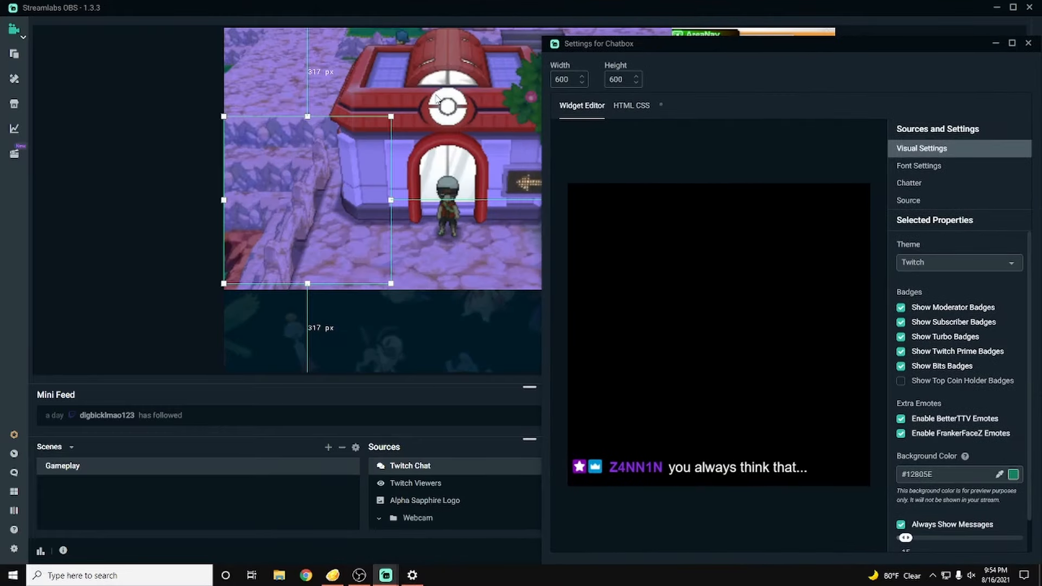
click(302, 180)
drag(302, 180, 299, 269)
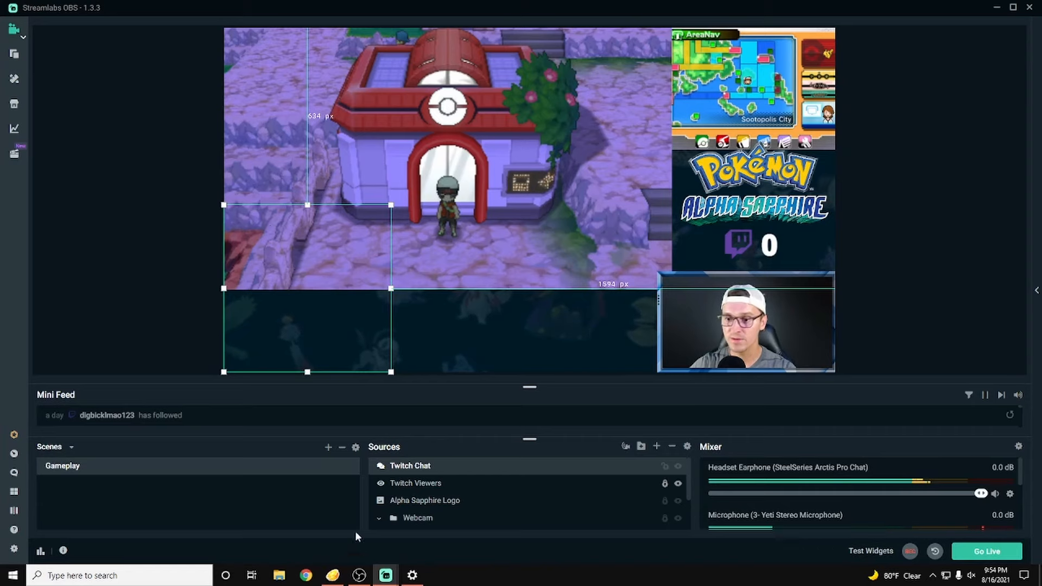
mouse_move(389, 580)
click(451, 526)
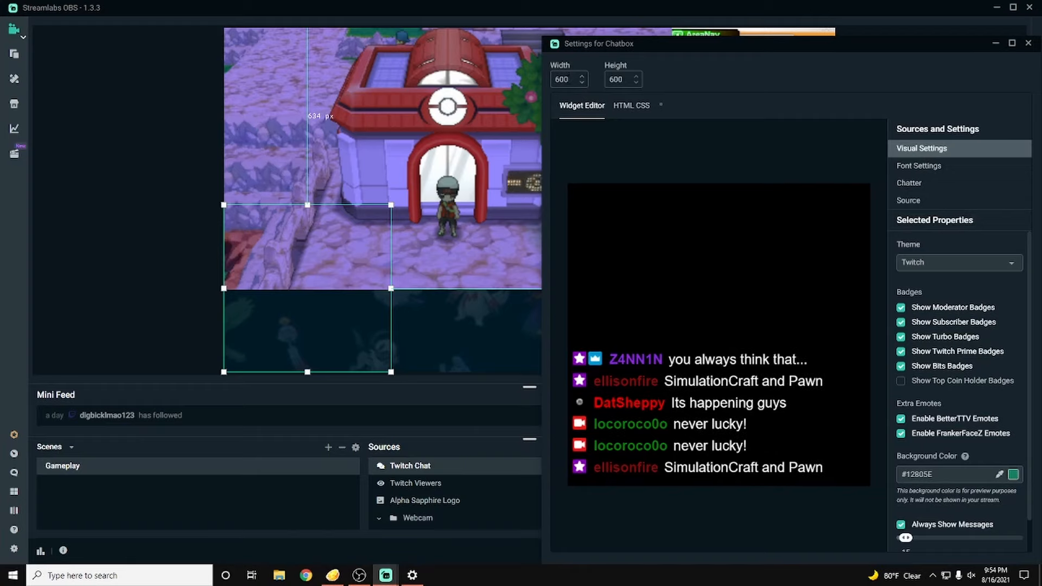
Set the Twitch Chat box's width to 1200 and its height to 400.
text(1200)
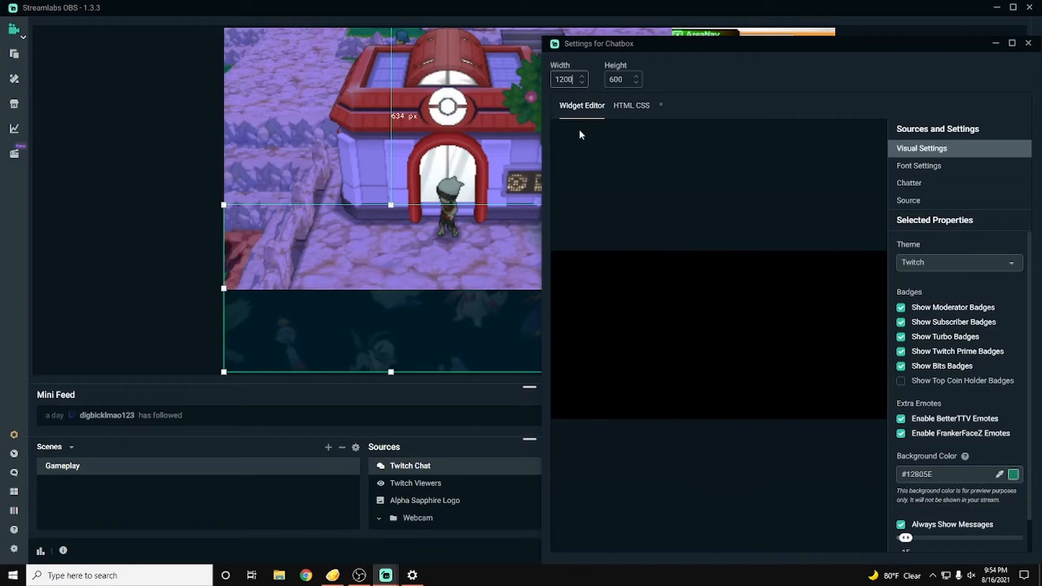
key(Tab)
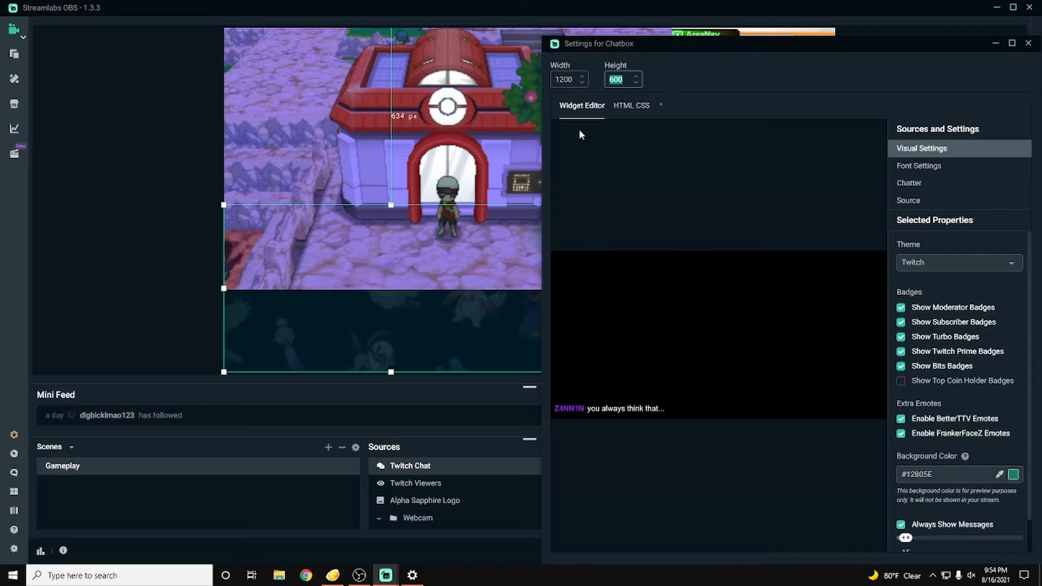
text(300)
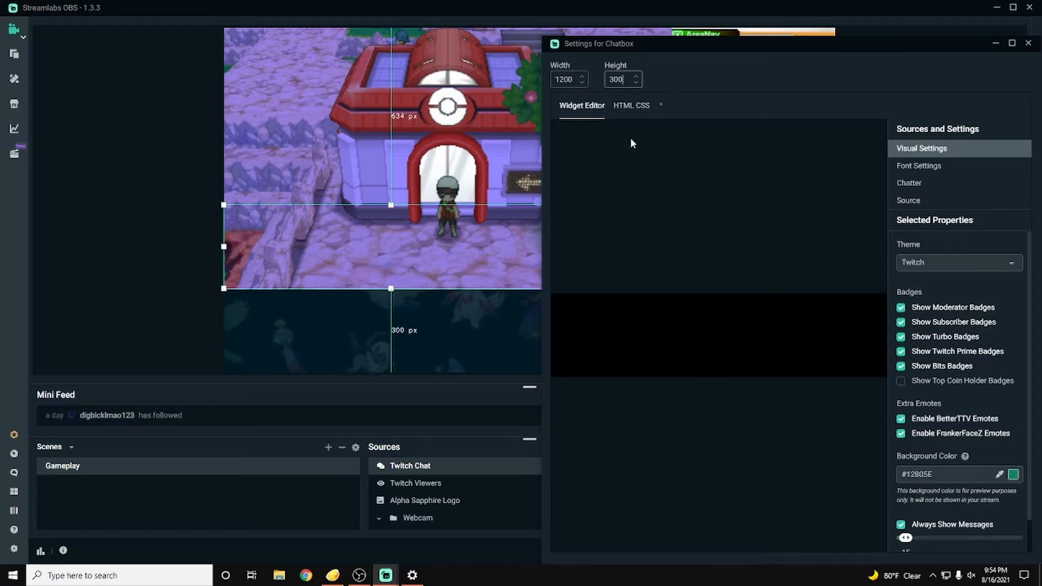
key(BackSpace)
key(BackSpace)
key(BackSpace)
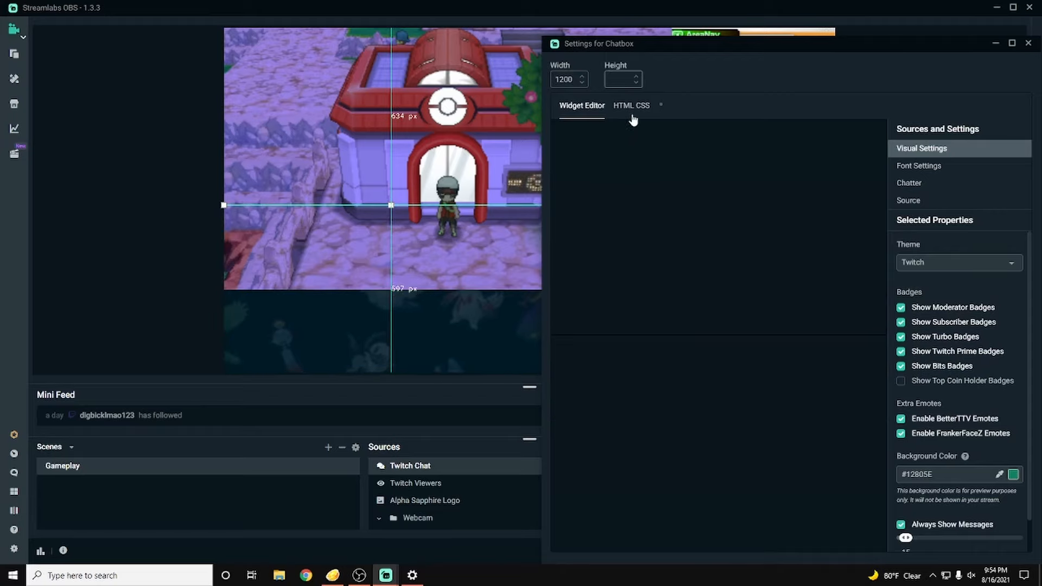
text(400)
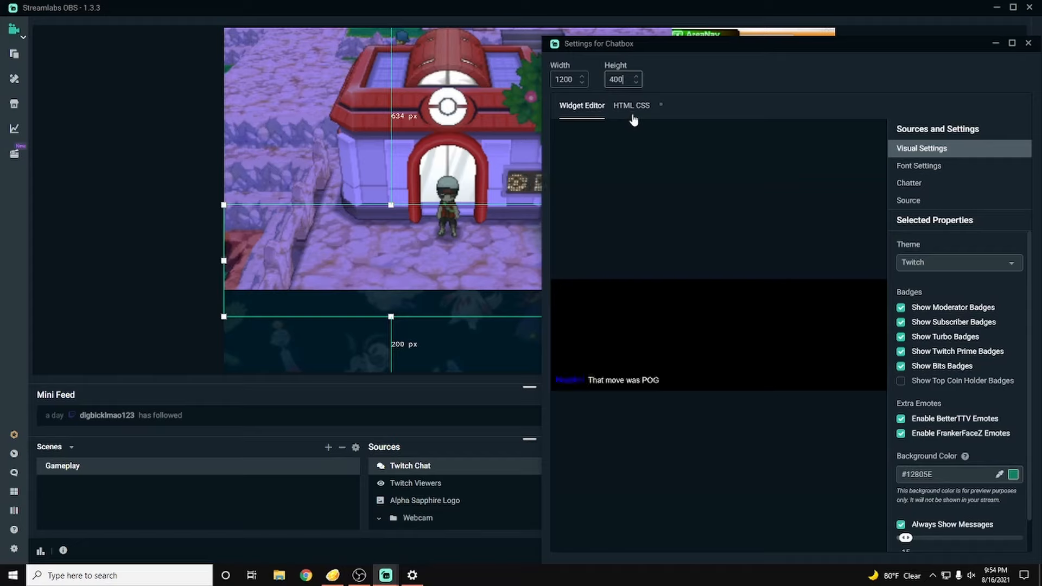
Review the chatbox's font and chatter settings, and move the Twitch Chat box down to the canvas's bottom edge.
click(920, 169)
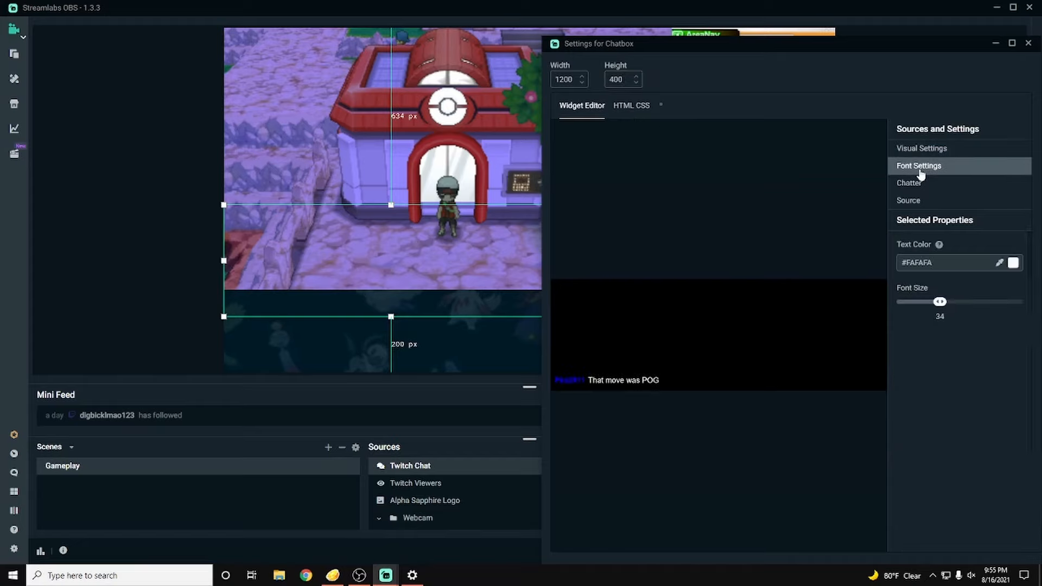
click(923, 184)
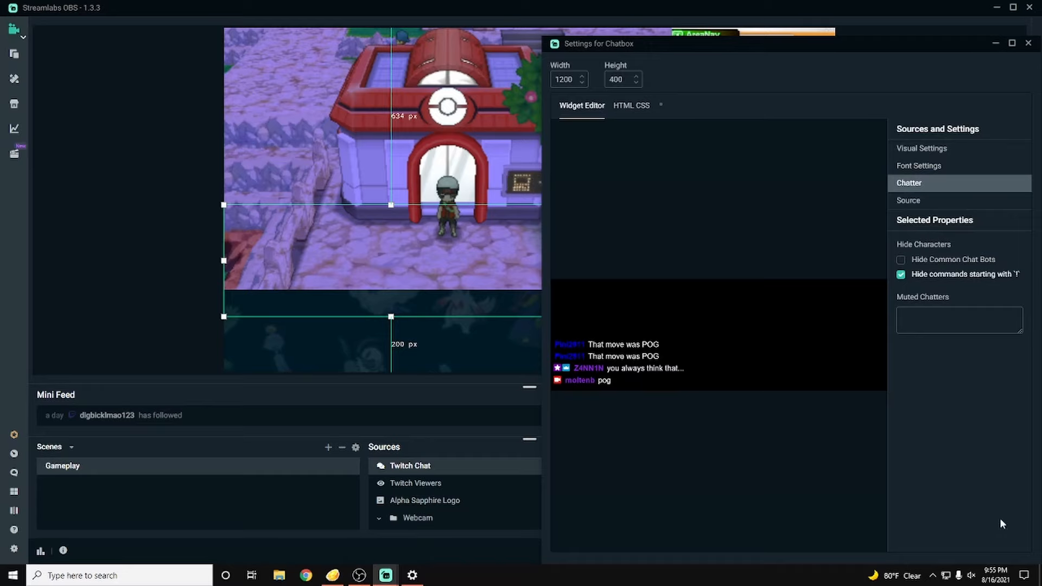
click(1026, 45)
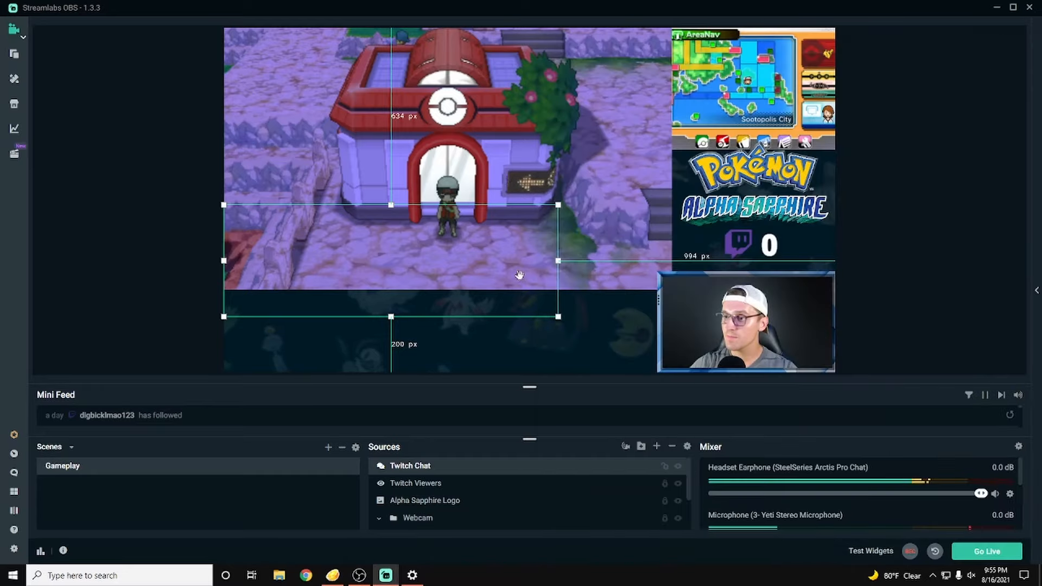
drag(466, 279, 466, 335)
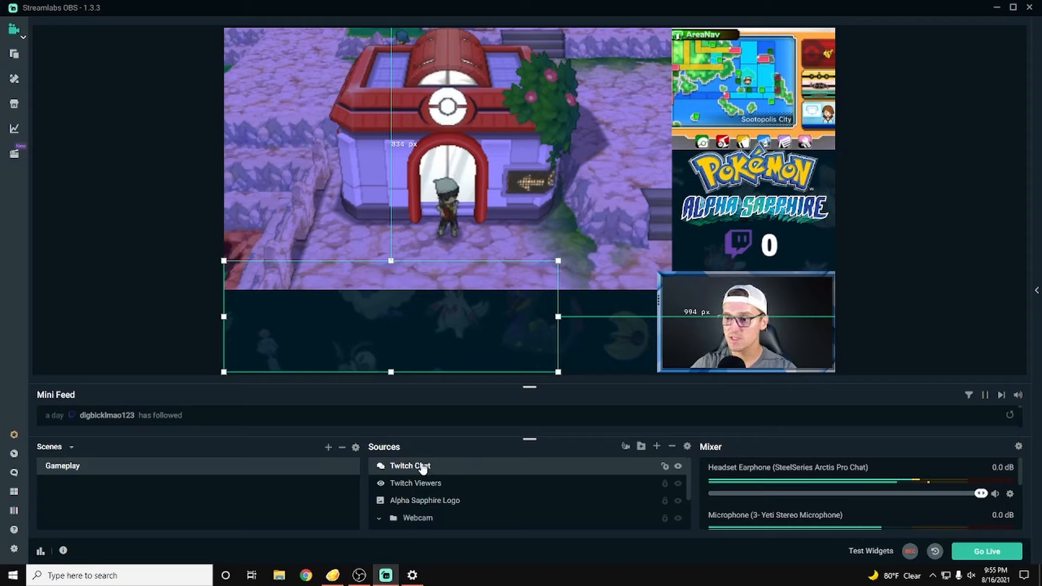
Place the Twitch Chat source between Alpha Sapphire Logo and the Webcam folder, and enlarge the source list to show every source.
drag(421, 467, 441, 508)
scroll(502, 493, down, 3)
scroll(434, 501, up, 3)
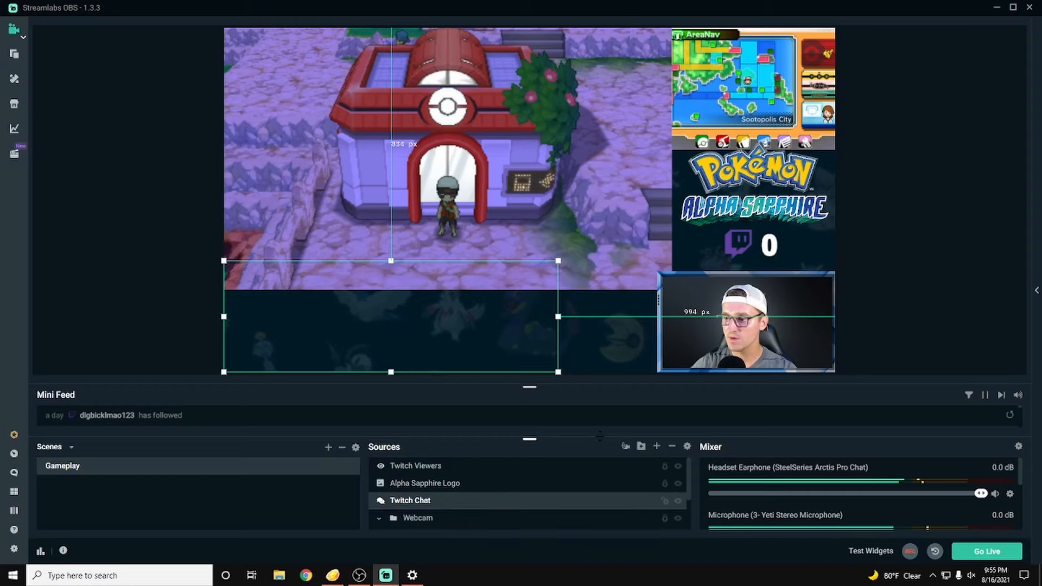
drag(600, 435, 602, 366)
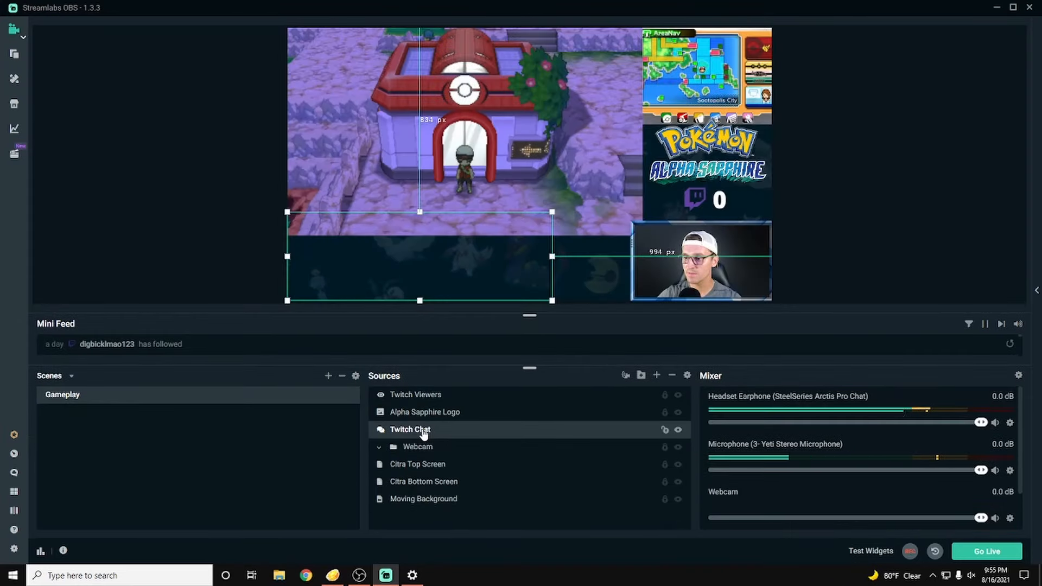
Place the Twitch Chat source between Citra Top Screen and Citra Bottom Screen, and deselect it.
drag(424, 434, 418, 469)
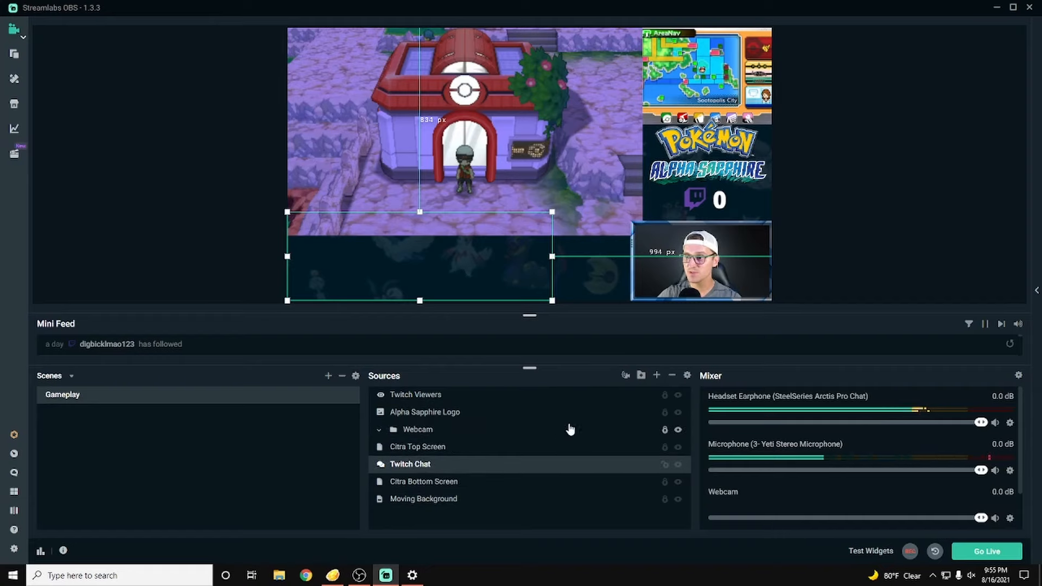
click(862, 251)
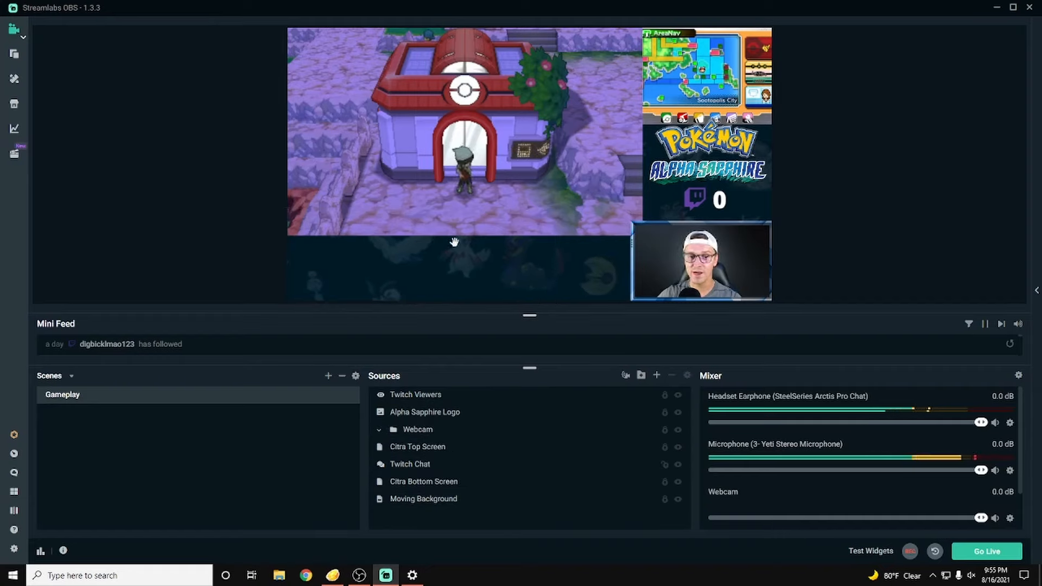
Show the live stream chat and send the commands !prime and !rules to test the Twitch Chat box.
click(1037, 289)
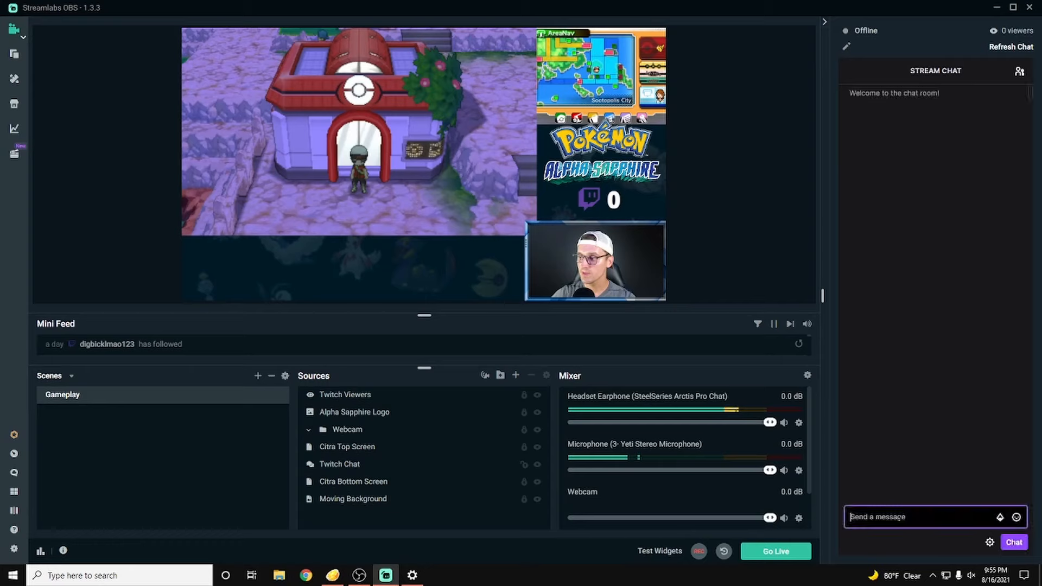
click(898, 519)
text(!prime)
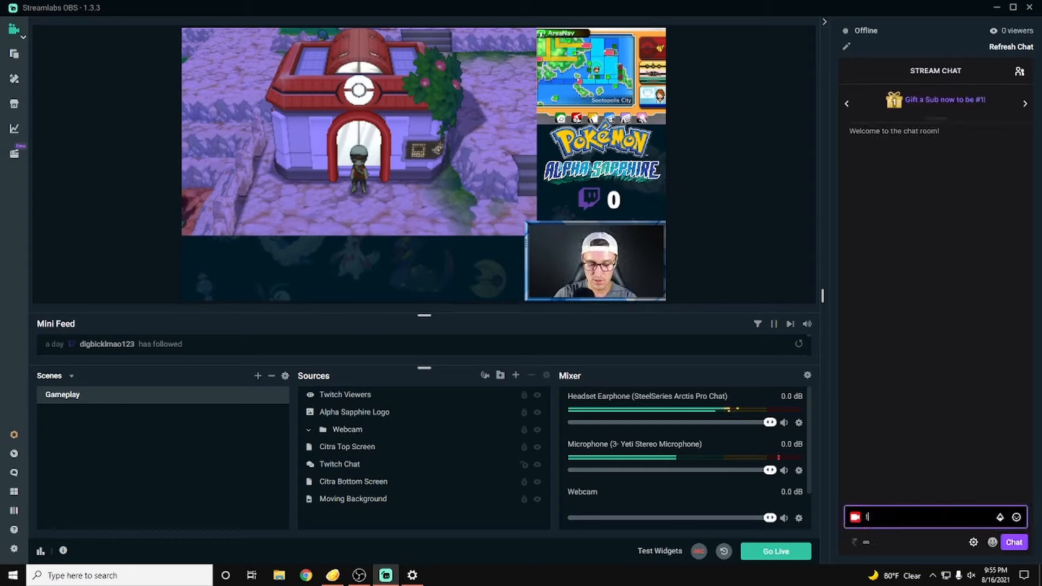
key(Return)
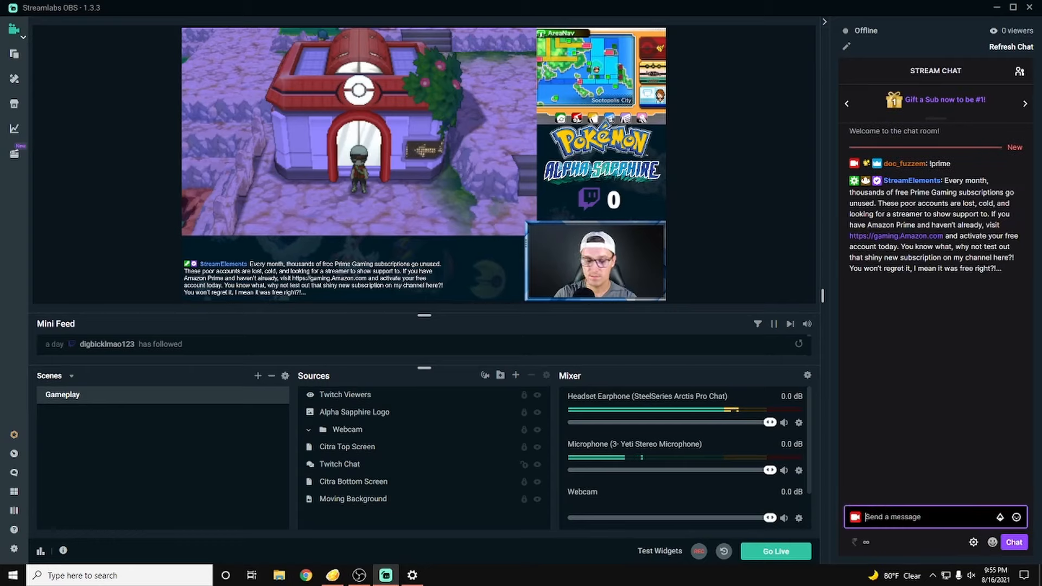
text(!rule)
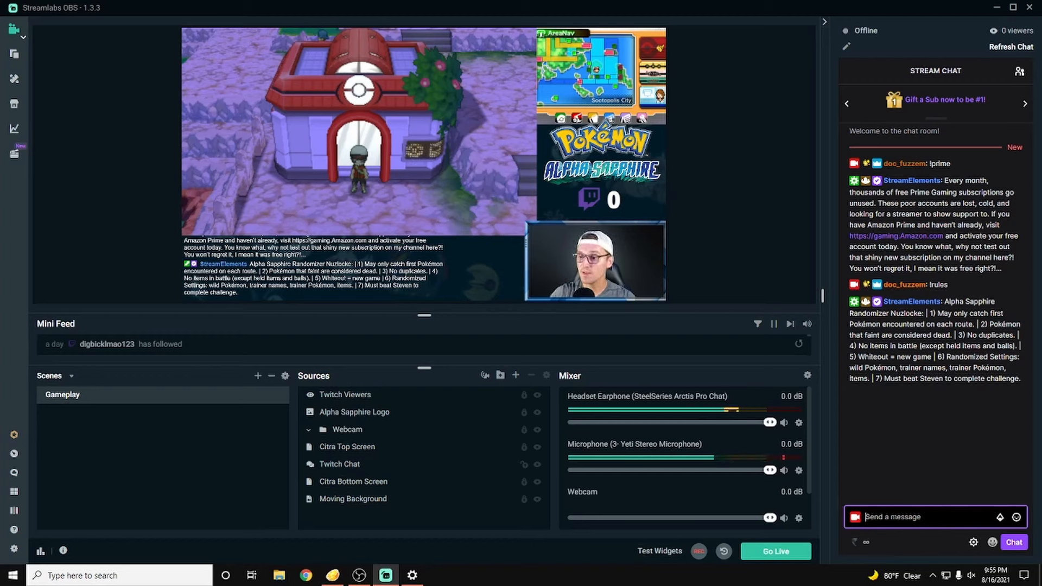
Set the Twitch Chat widget's font size to 40 and save its settings.
right_click(356, 469)
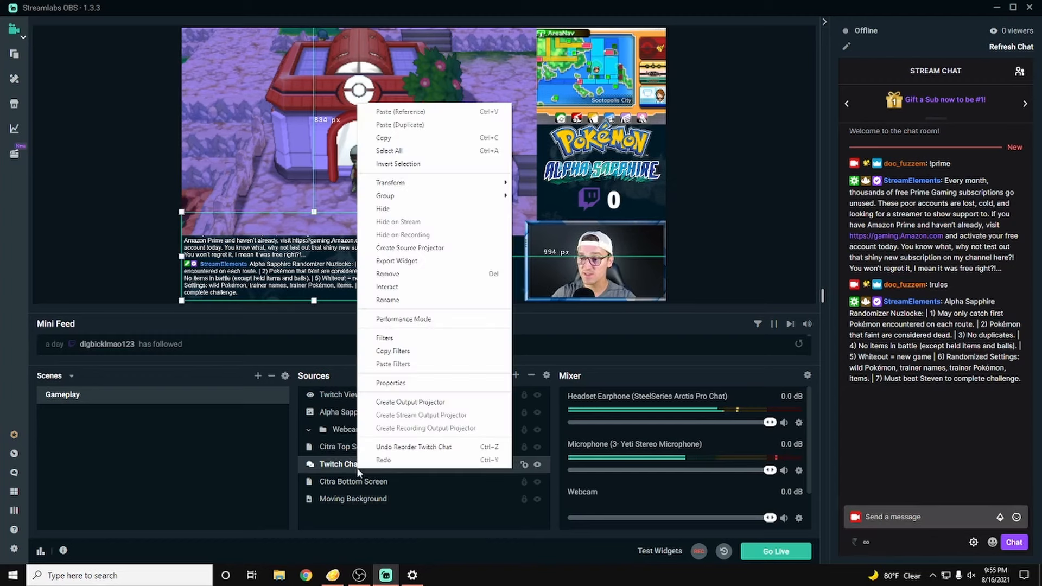
click(397, 384)
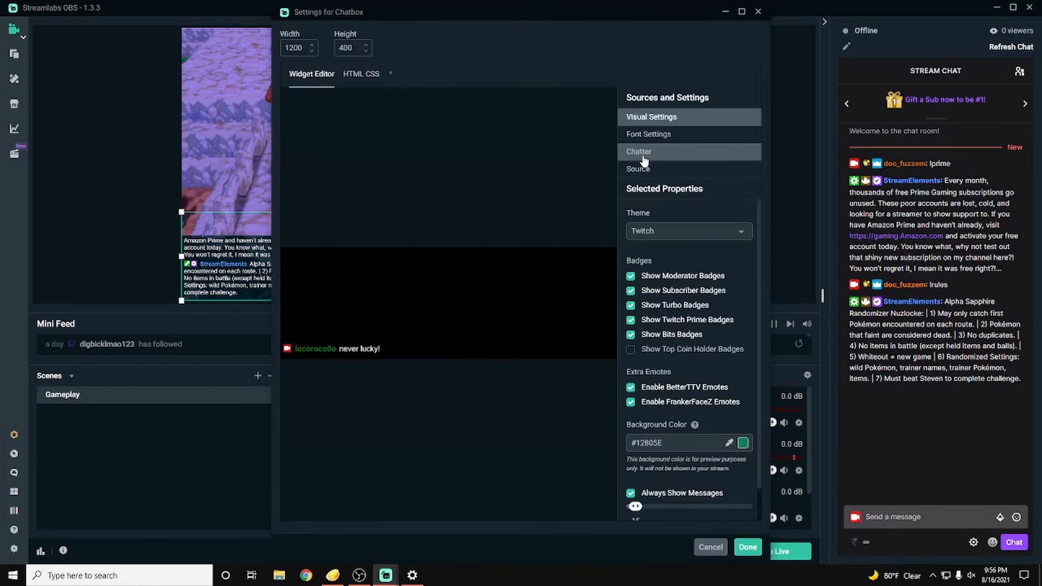
click(647, 134)
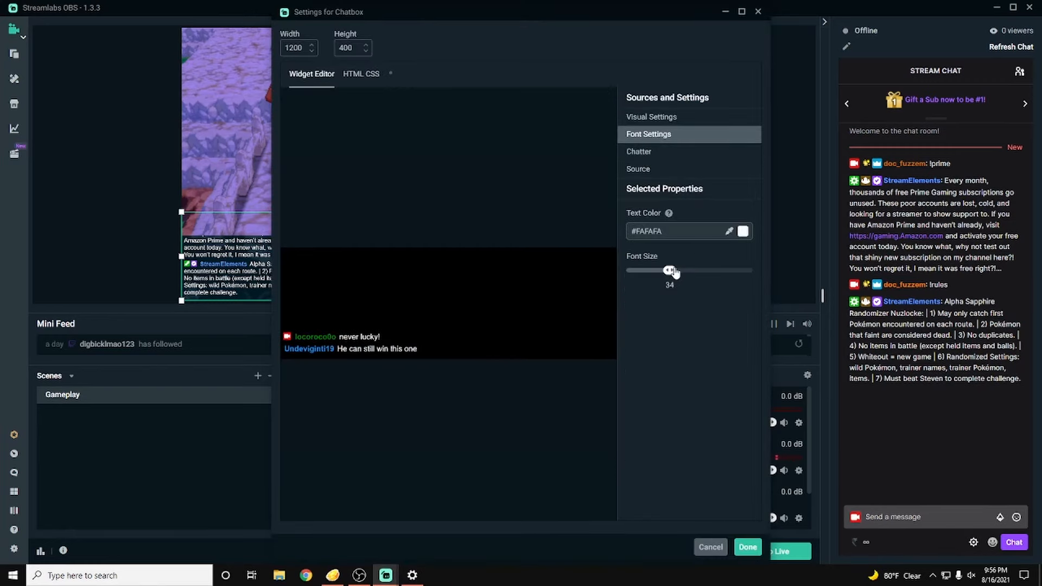
drag(674, 273, 683, 275)
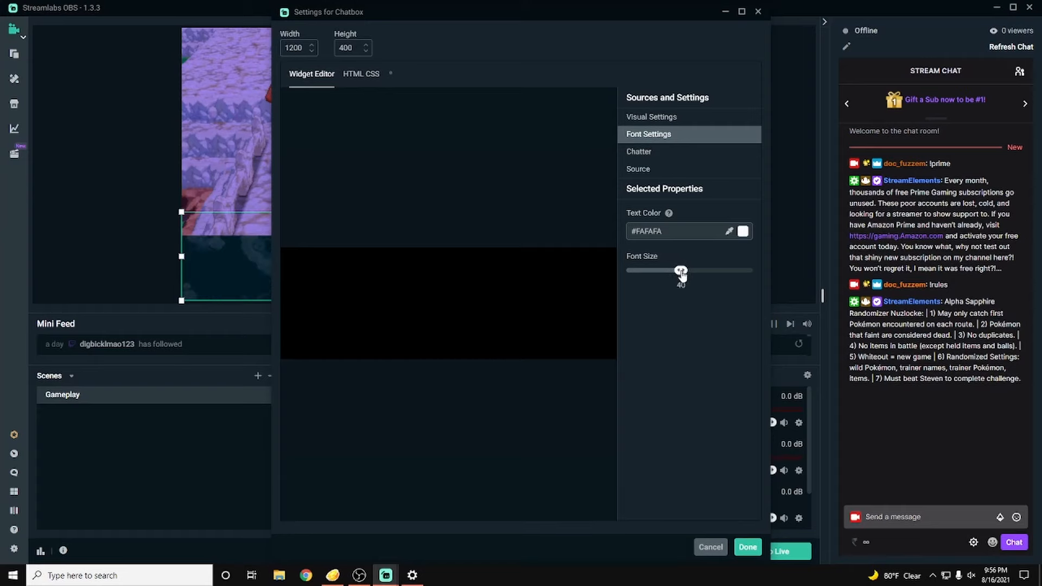
click(747, 547)
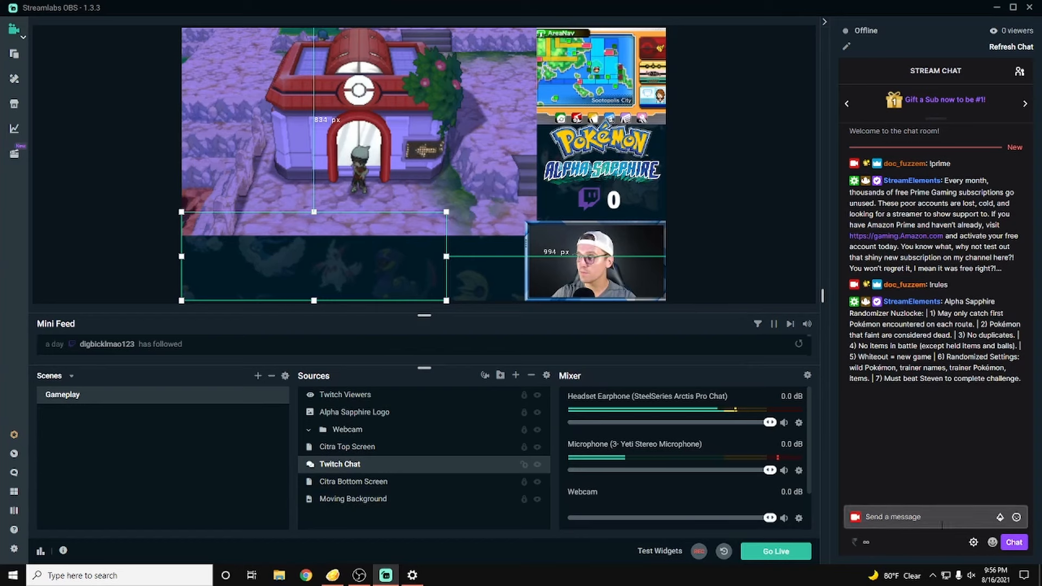
Send !prime and !rules in the stream chat again to test the larger text, and lock the Twitch Chat source.
click(937, 516)
text(!)
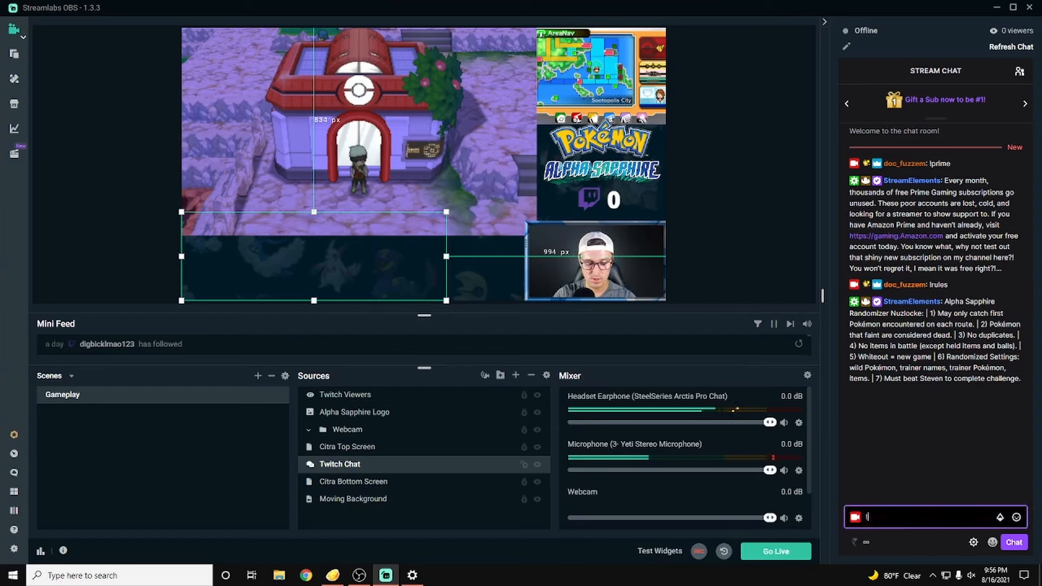
text(prime)
key(Return)
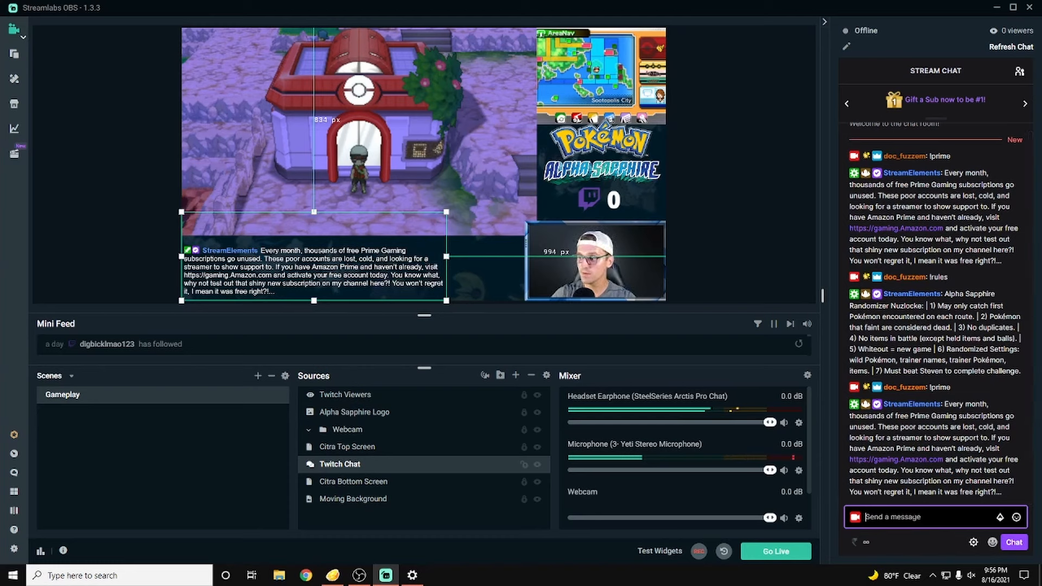
text(!)
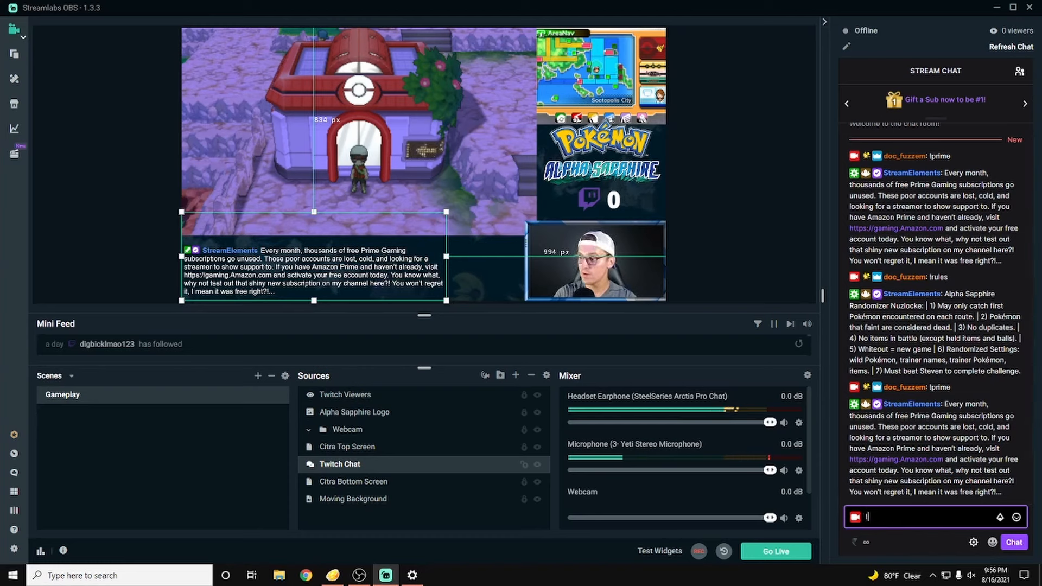
text(rules)
key(Return)
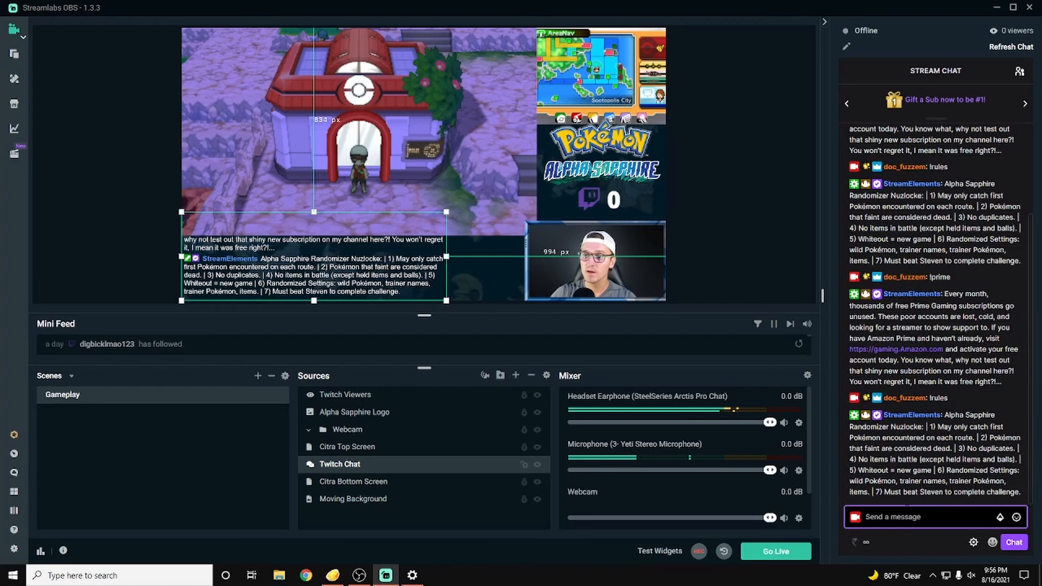
click(717, 255)
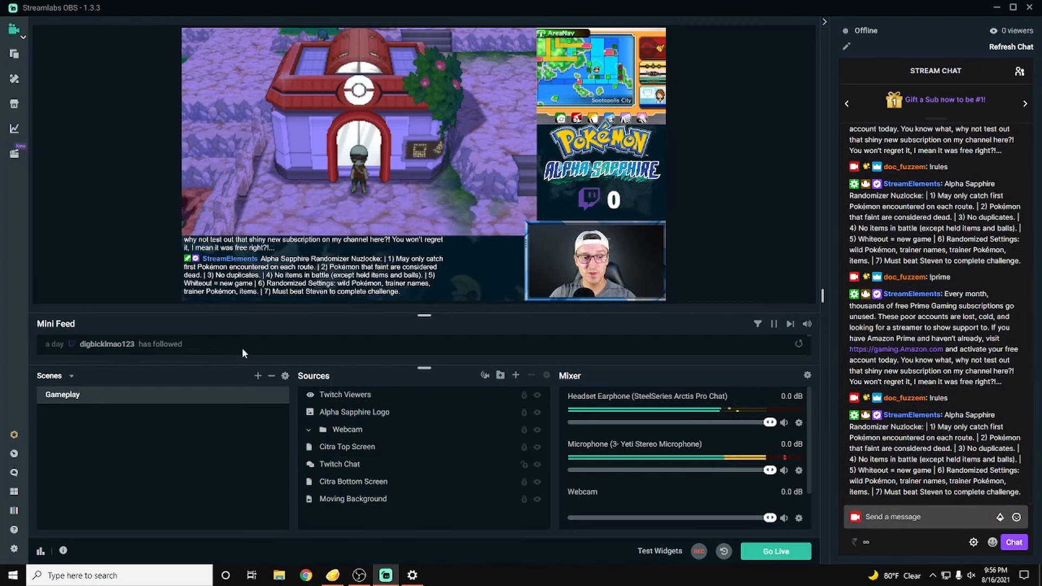
click(524, 468)
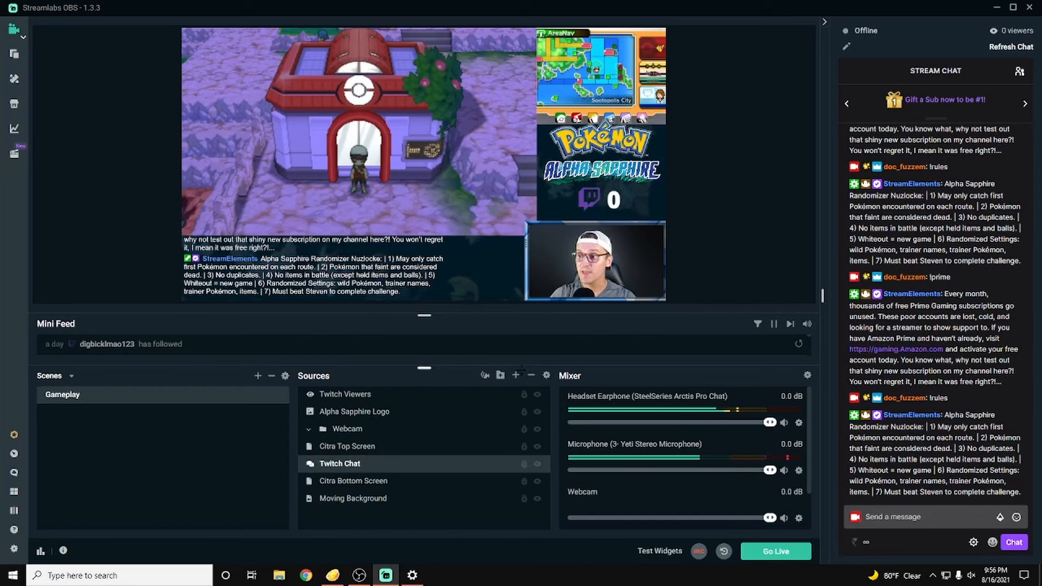
Add an Alertbox widget as a new source named Alertbox.
click(515, 376)
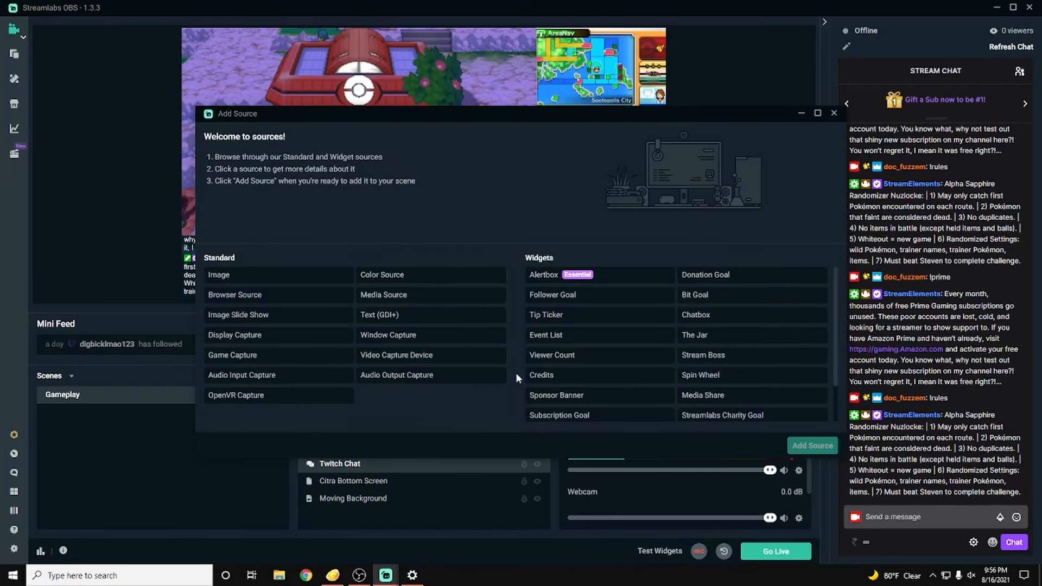
click(548, 276)
click(811, 445)
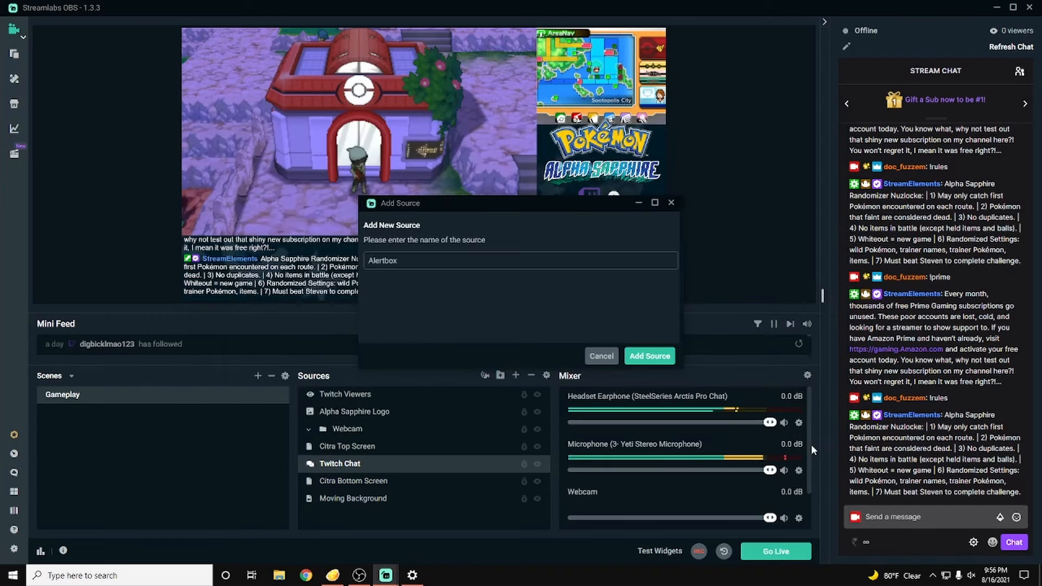
click(650, 357)
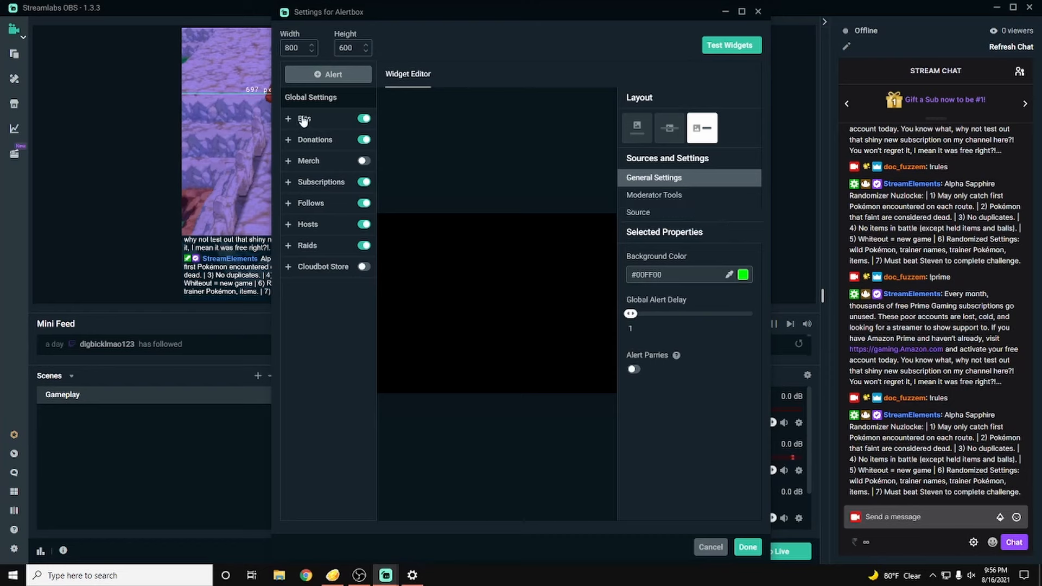
Review the default Bits alert's animation and media settings, including the stock images in the media gallery, and close the Alertbox settings.
click(321, 120)
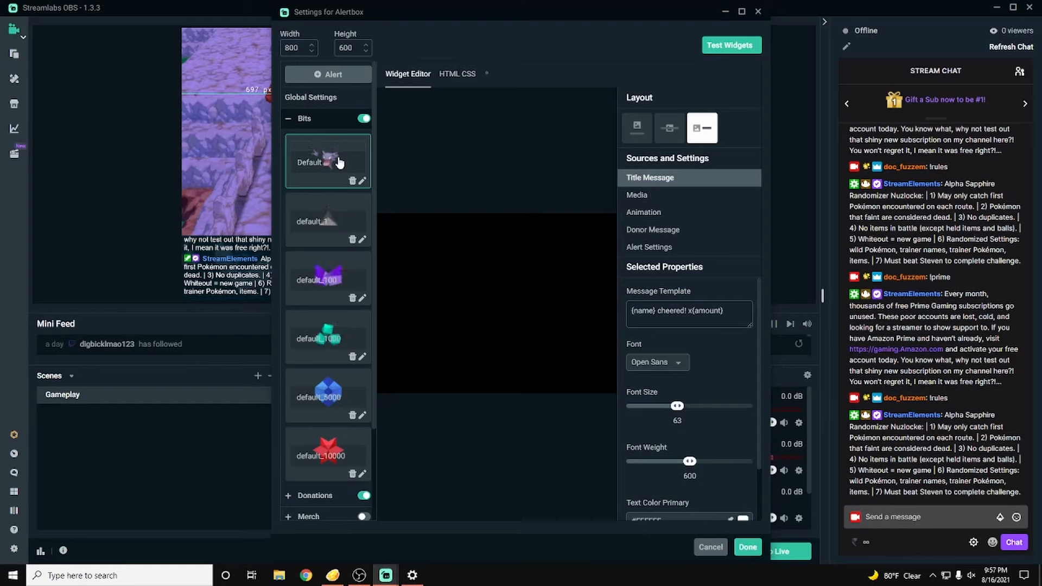
click(659, 213)
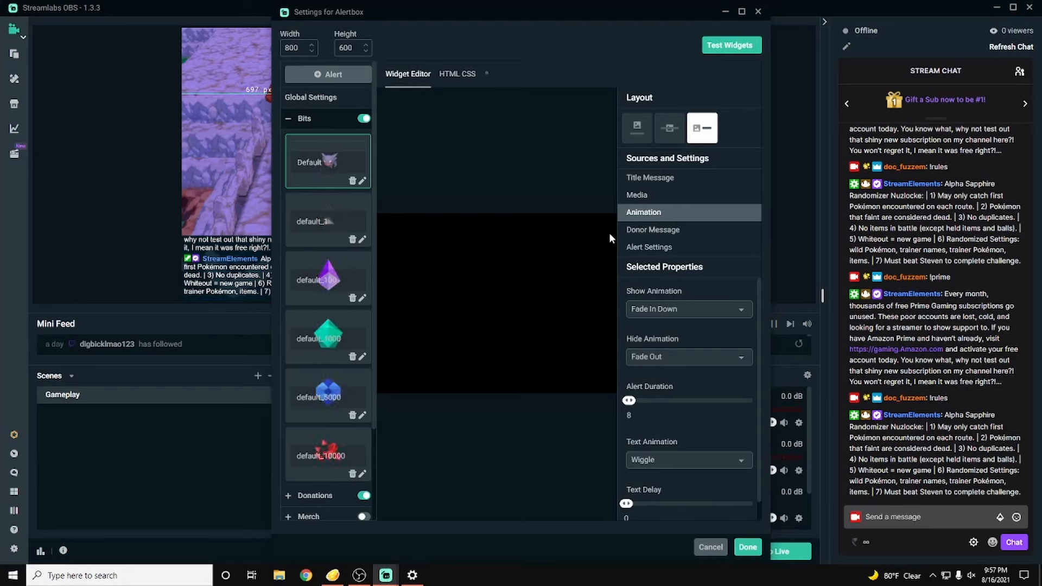
click(651, 196)
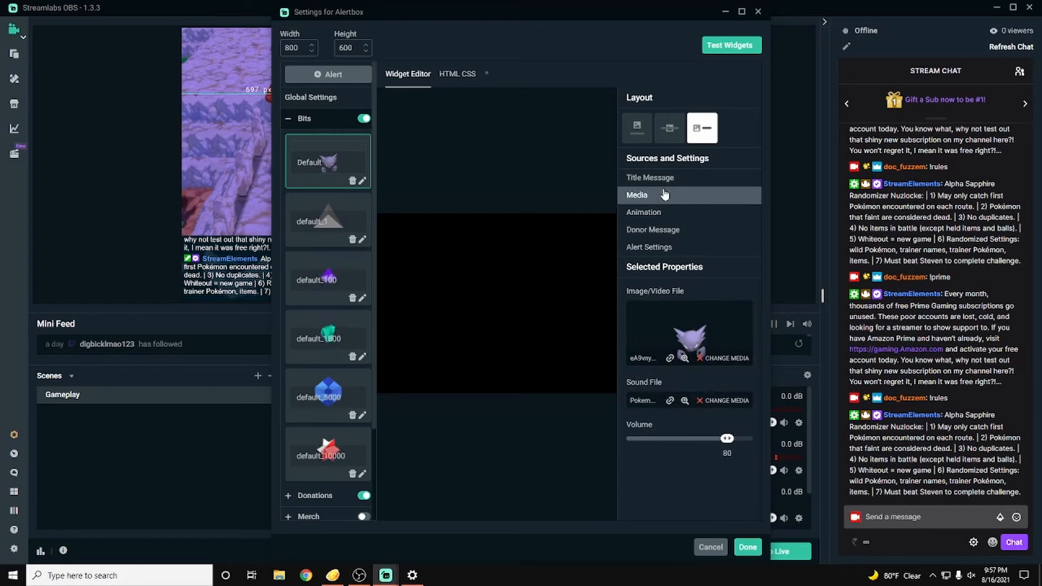
click(669, 359)
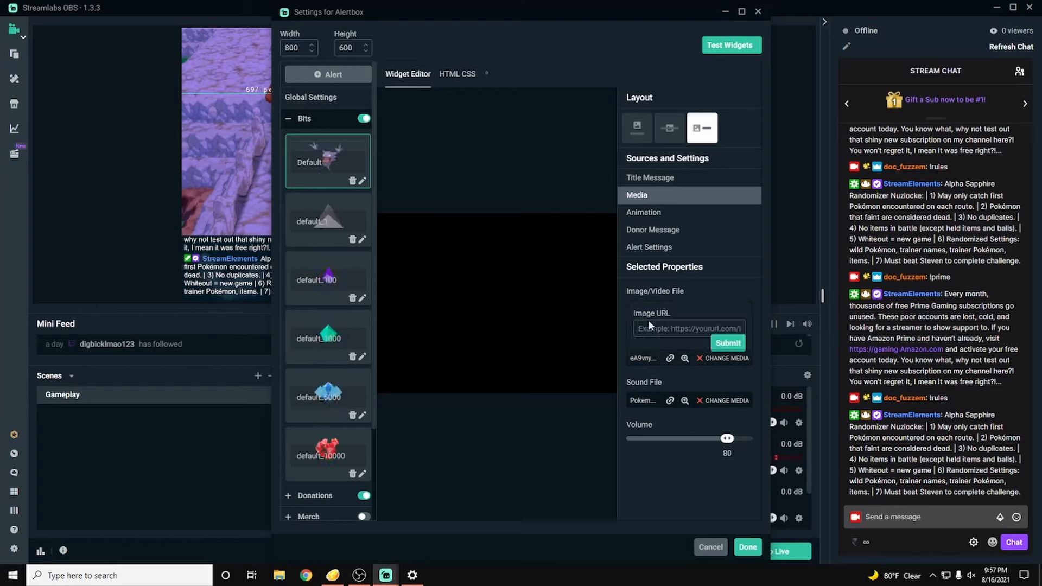
click(727, 358)
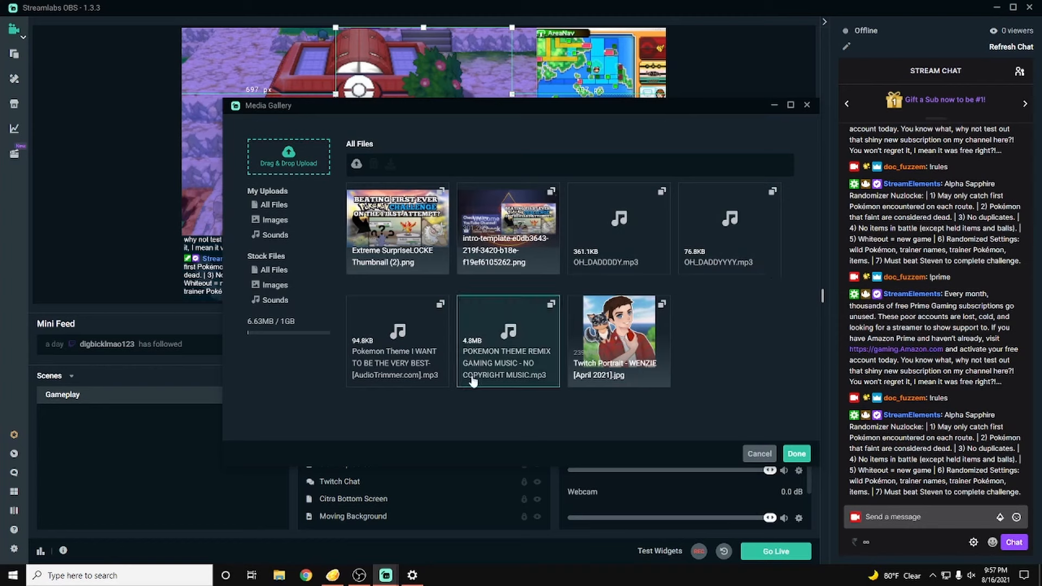
click(276, 274)
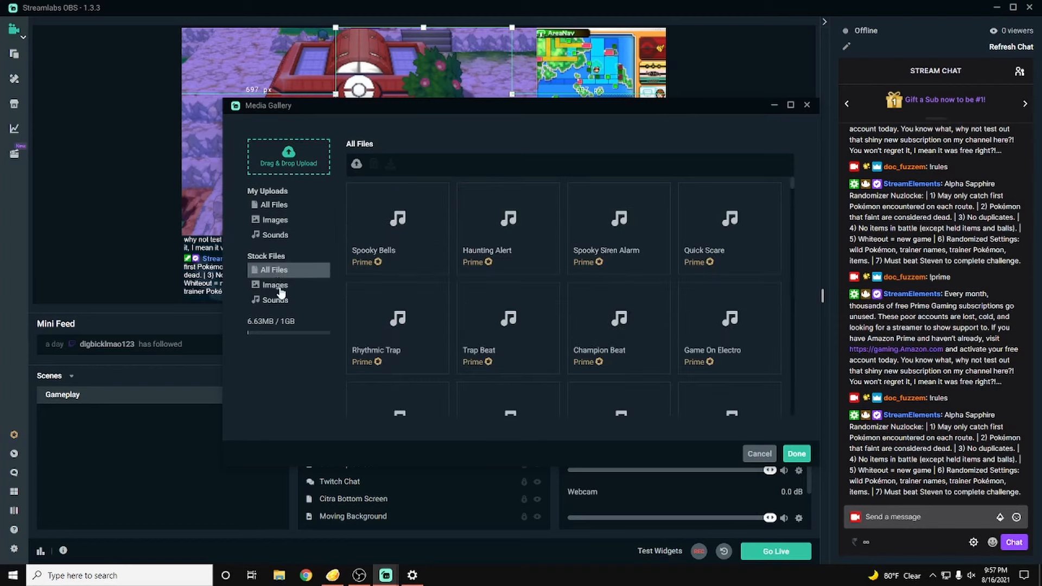
click(279, 288)
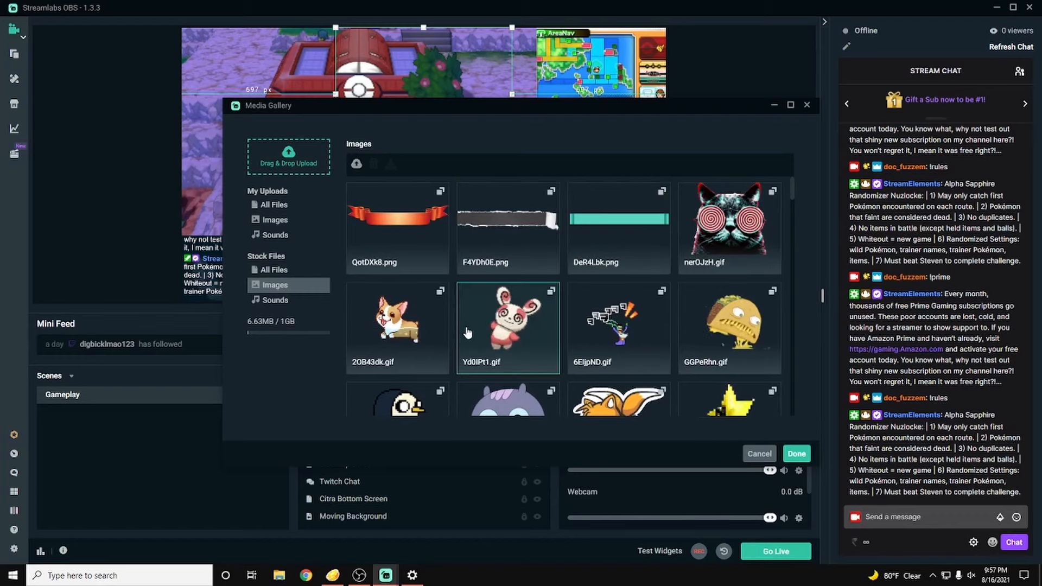
click(796, 455)
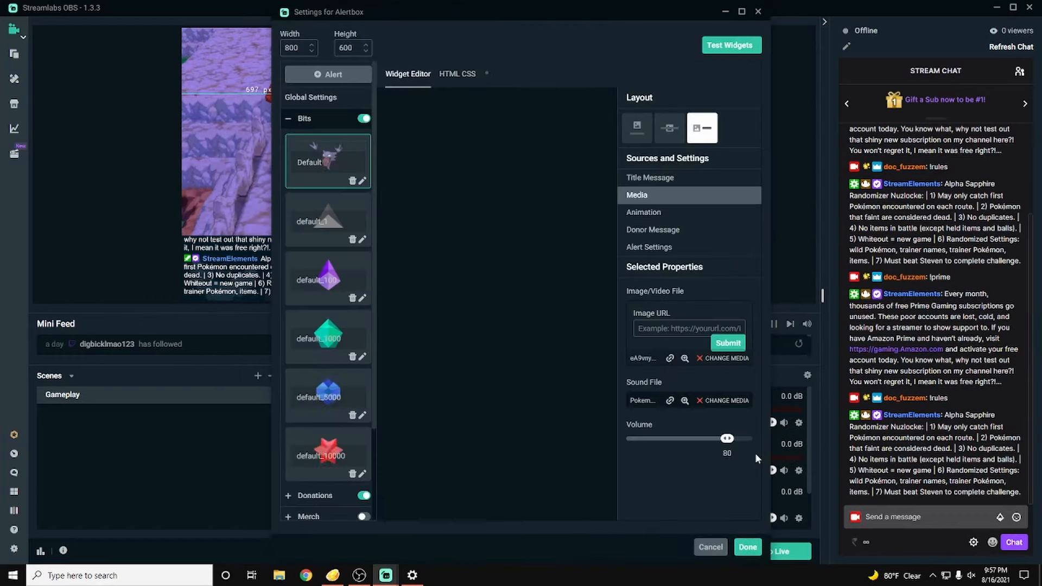
click(746, 547)
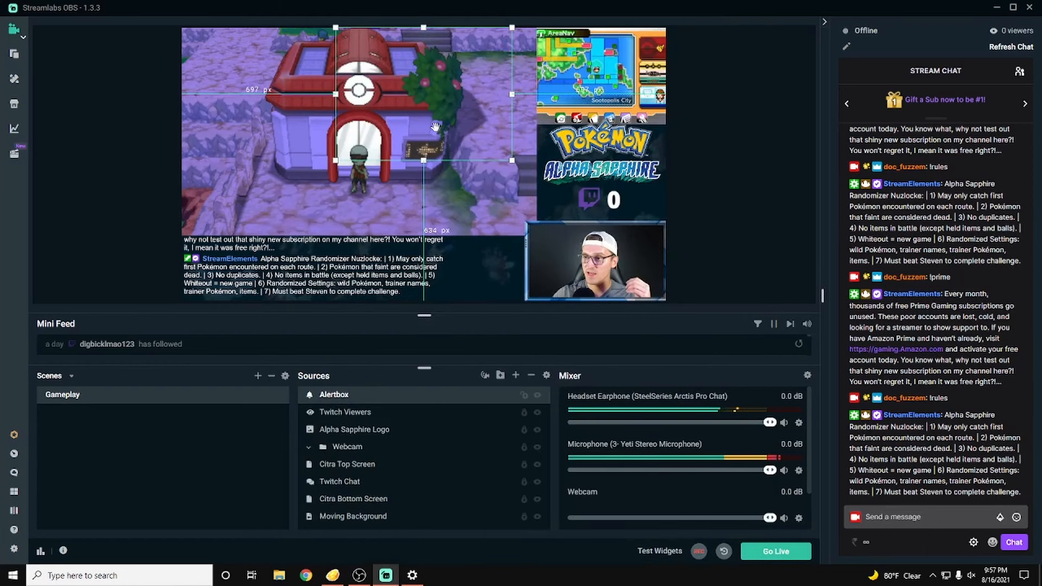
Shrink the Alertbox and fit it along the canvas's bottom edge between the chat text and the webcam, slightly overlapping the chat.
drag(435, 127, 502, 277)
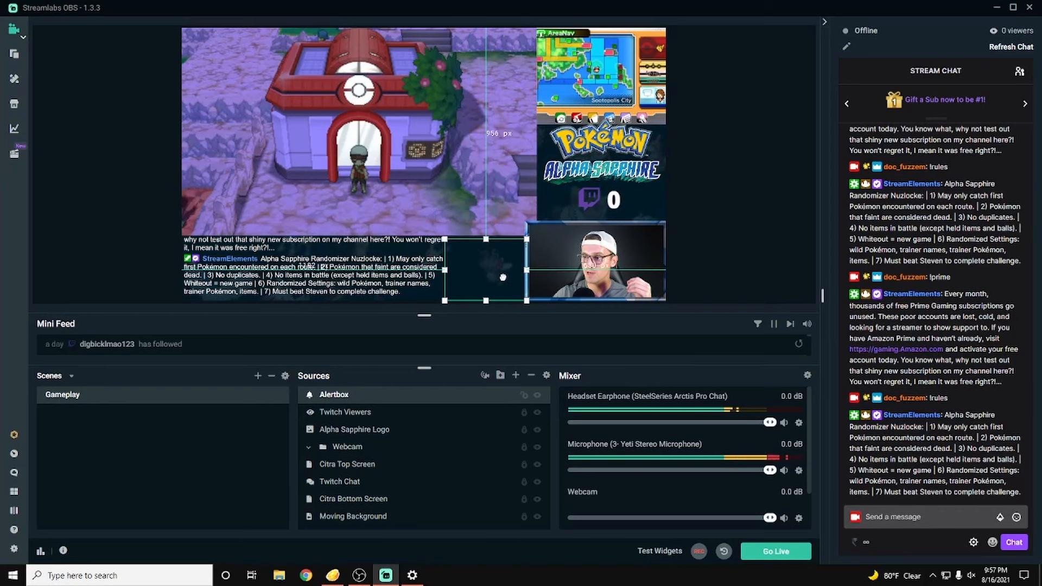
drag(443, 239, 431, 231)
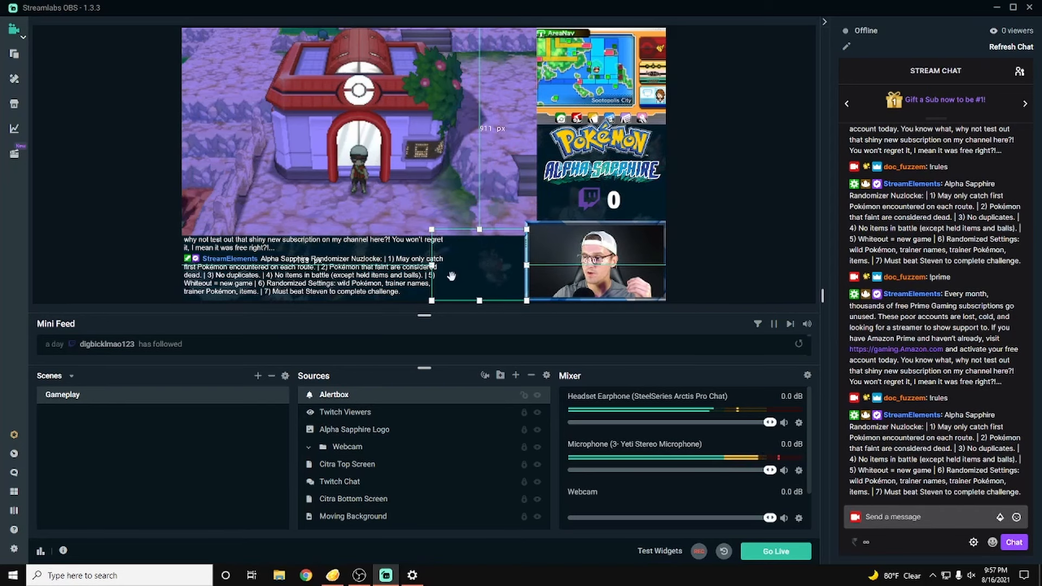
click(694, 231)
Test the Alertbox on the canvas with a Follow alert and a Bits alert.
click(671, 557)
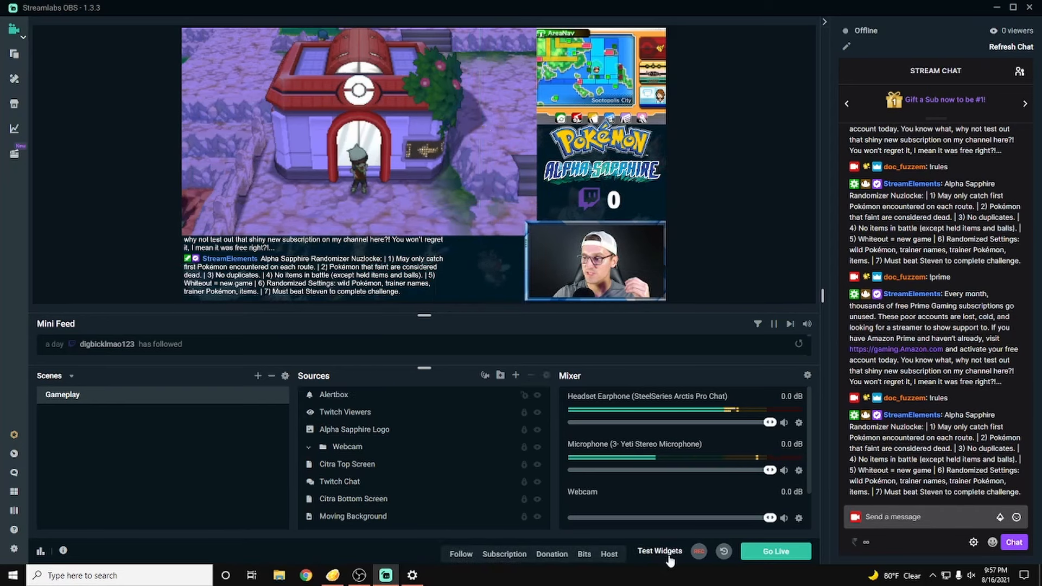
click(462, 554)
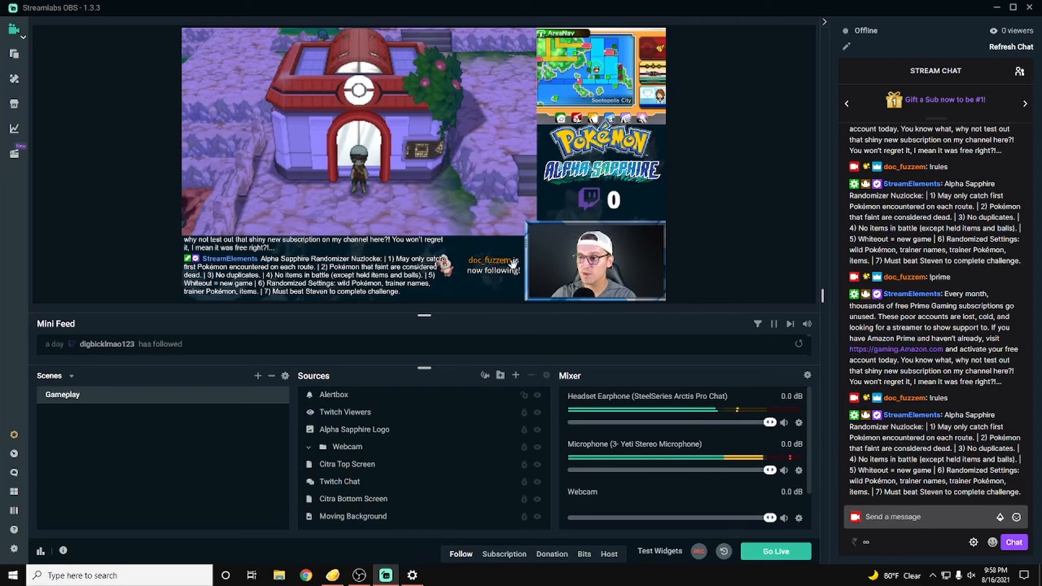
click(584, 554)
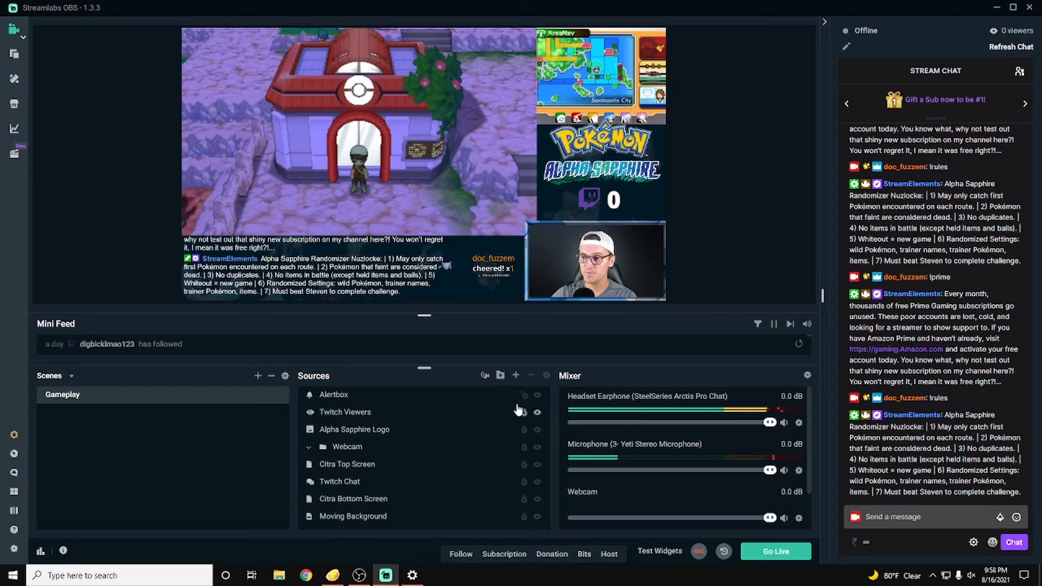
Move the Alertbox from the gameplay area back to the canvas's bottom edge, into the gap between the chat text and the webcam.
click(343, 398)
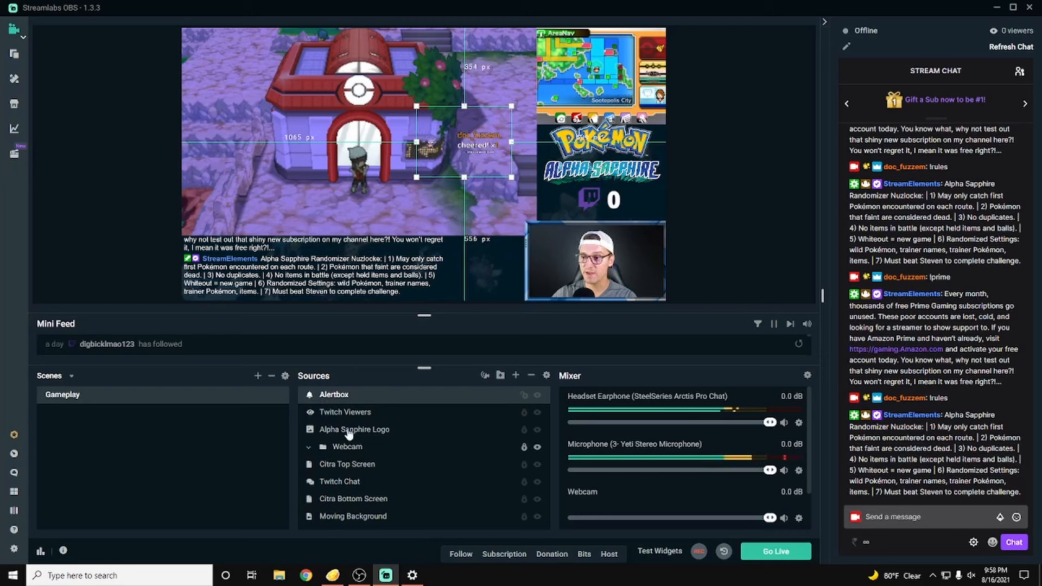
drag(478, 154, 498, 277)
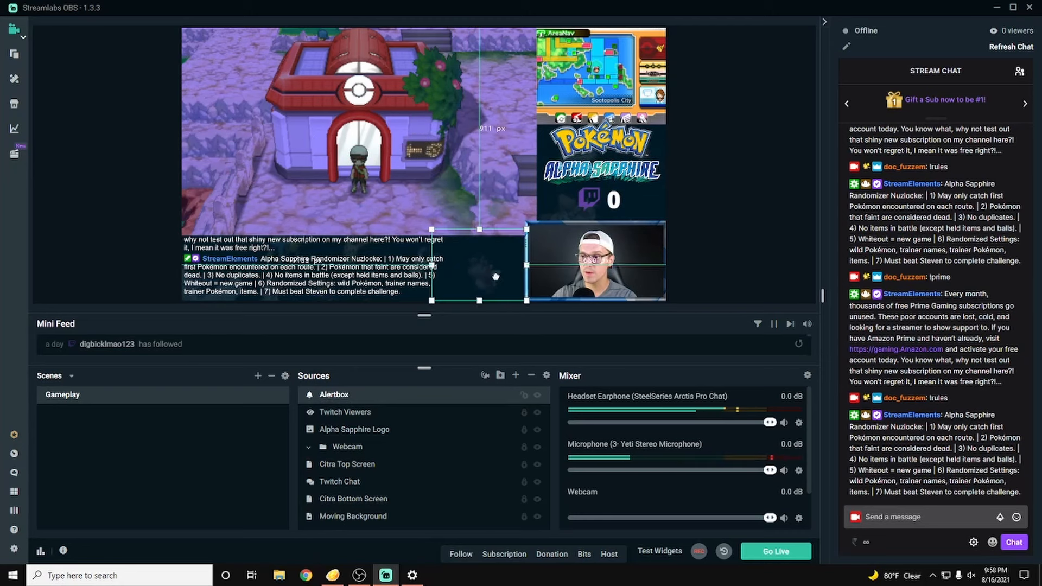
click(746, 240)
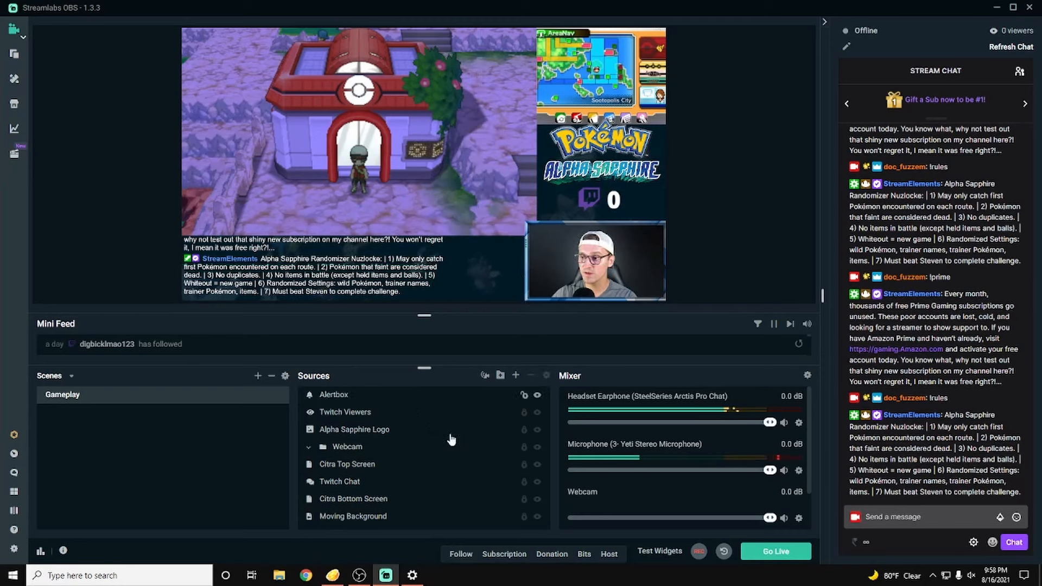
Enable Control audio via OBS in the Alertbox's source properties, save the settings and test it with a Follow alert.
scroll(658, 488, down, 1)
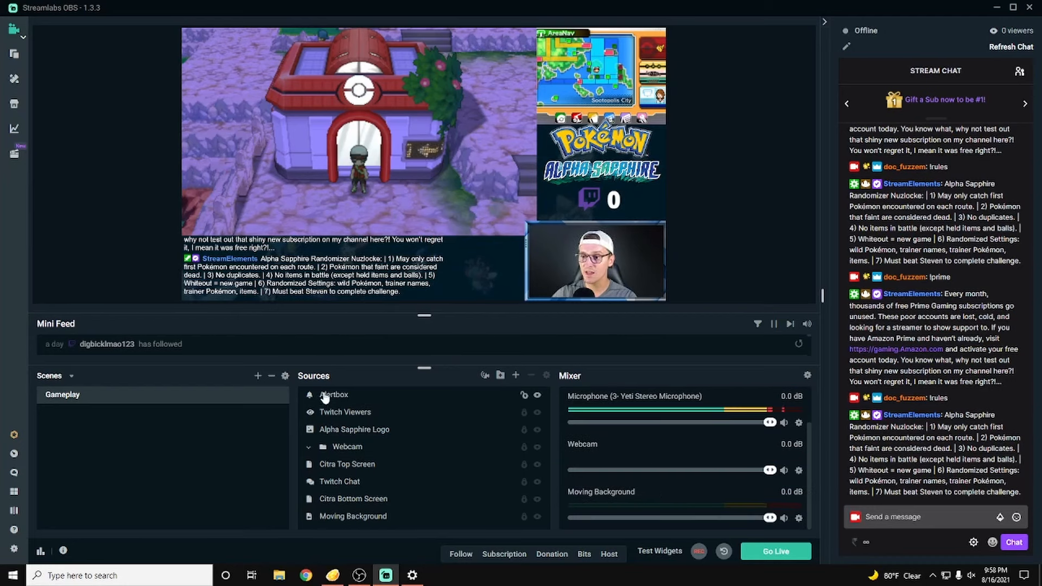
right_click(370, 395)
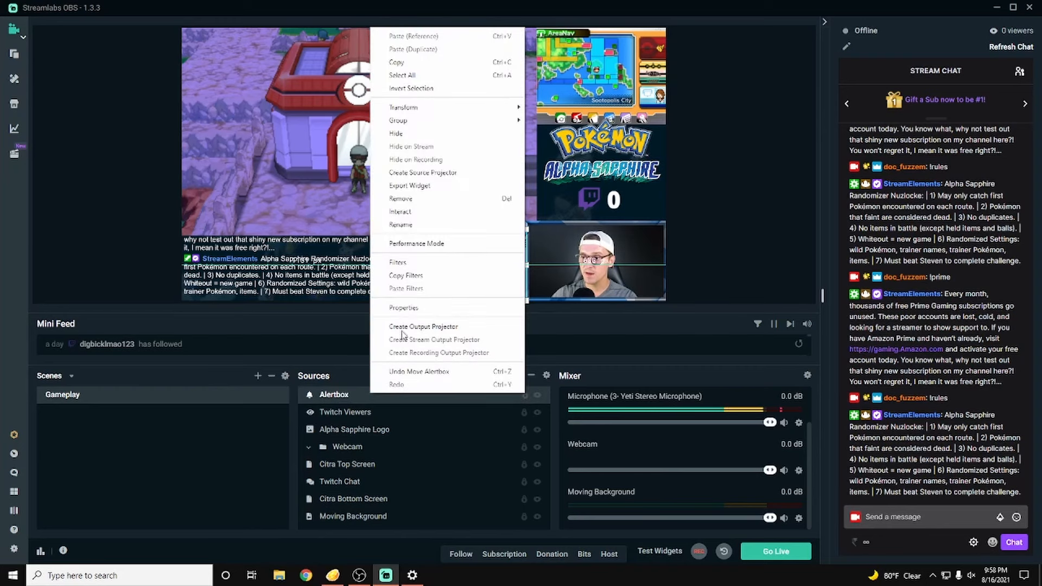
click(405, 308)
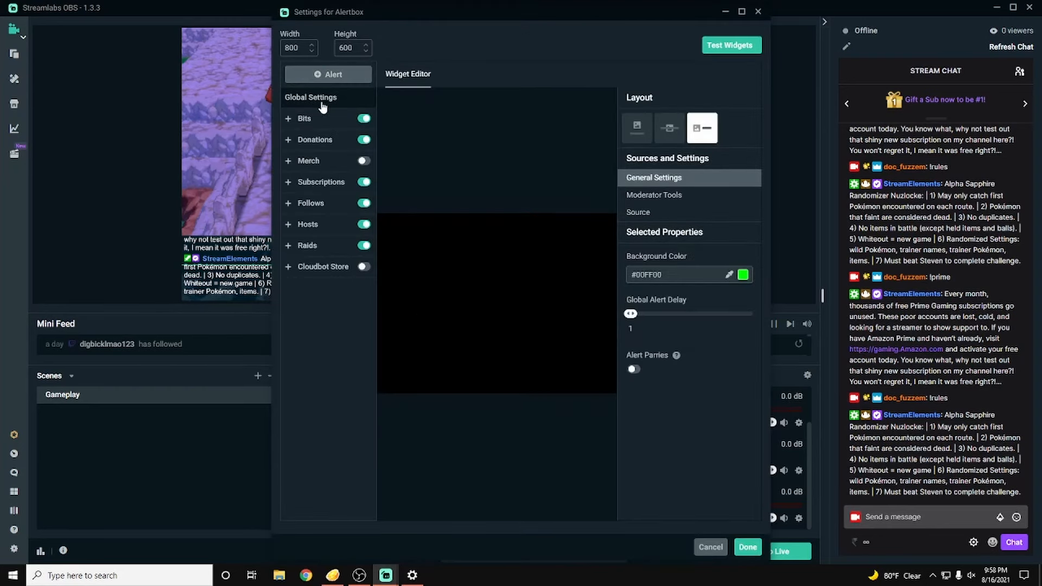
click(685, 199)
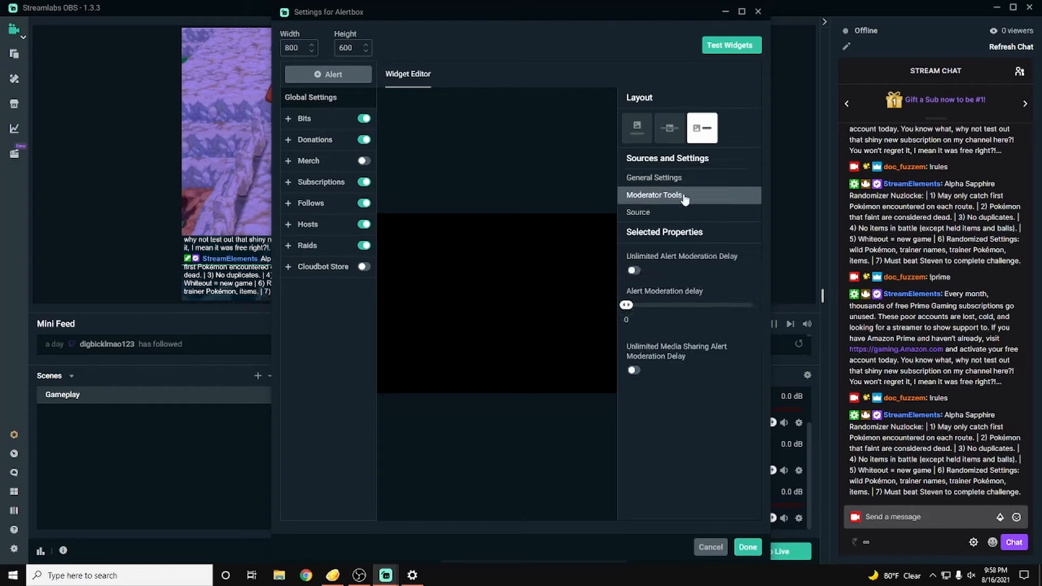
click(672, 213)
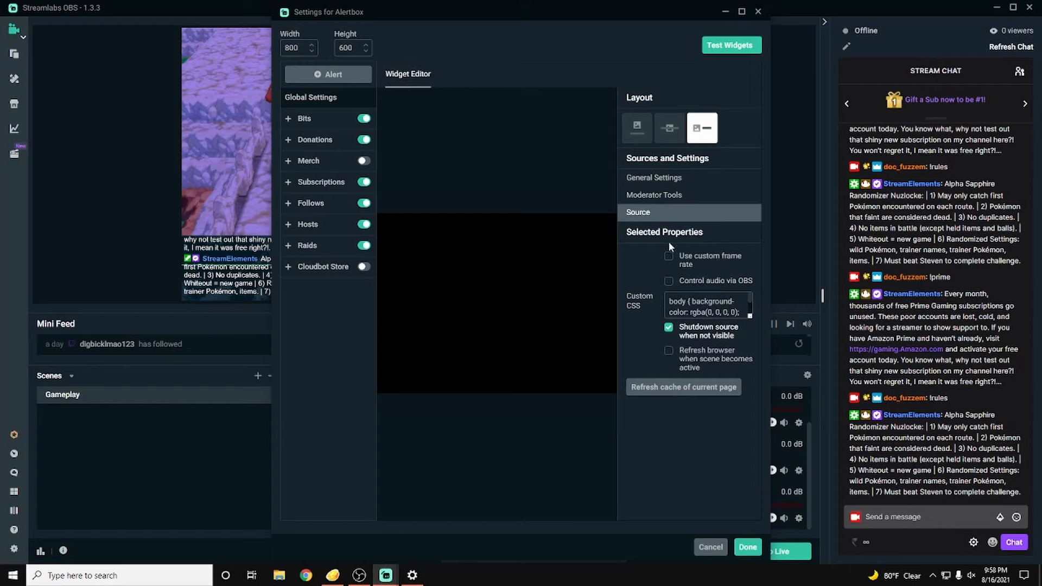
click(669, 282)
click(669, 329)
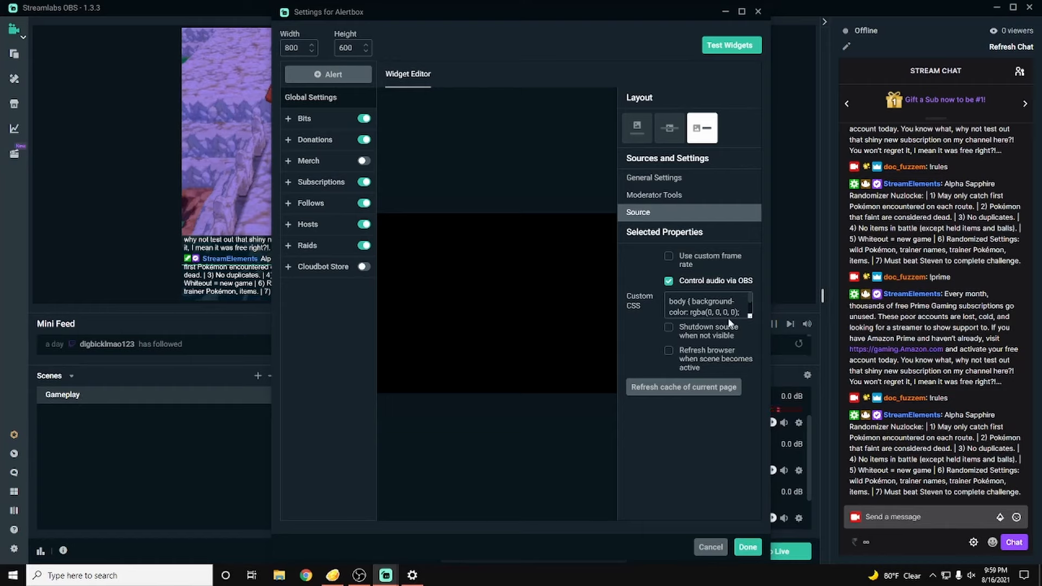
click(669, 330)
click(747, 547)
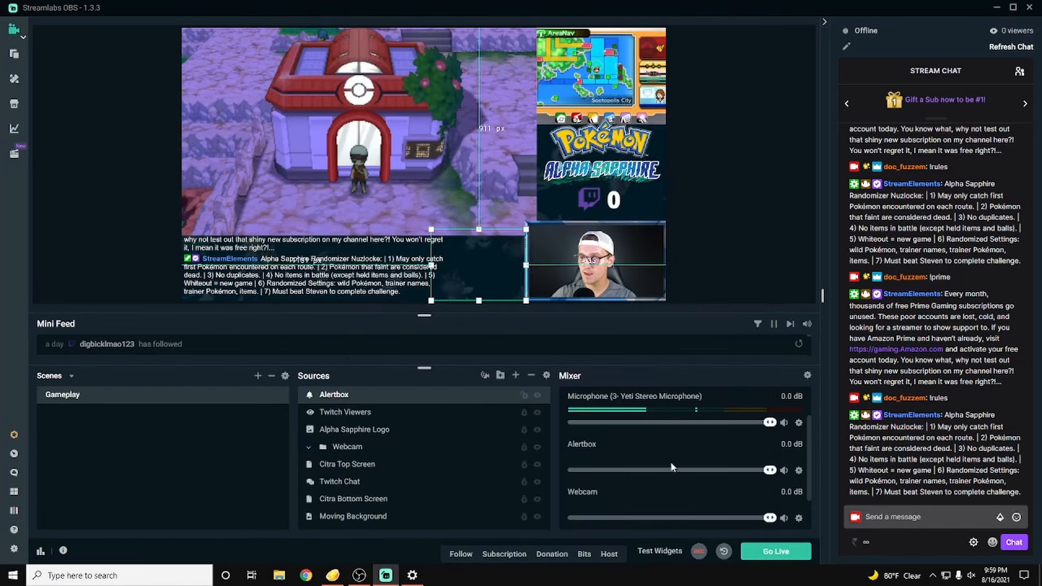
scroll(669, 461, down, 1)
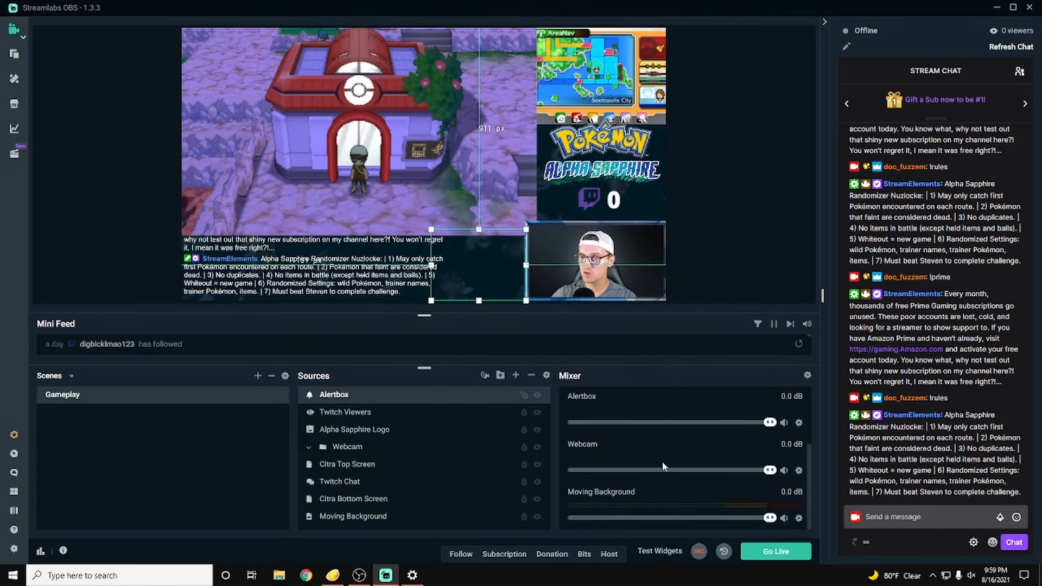
click(460, 555)
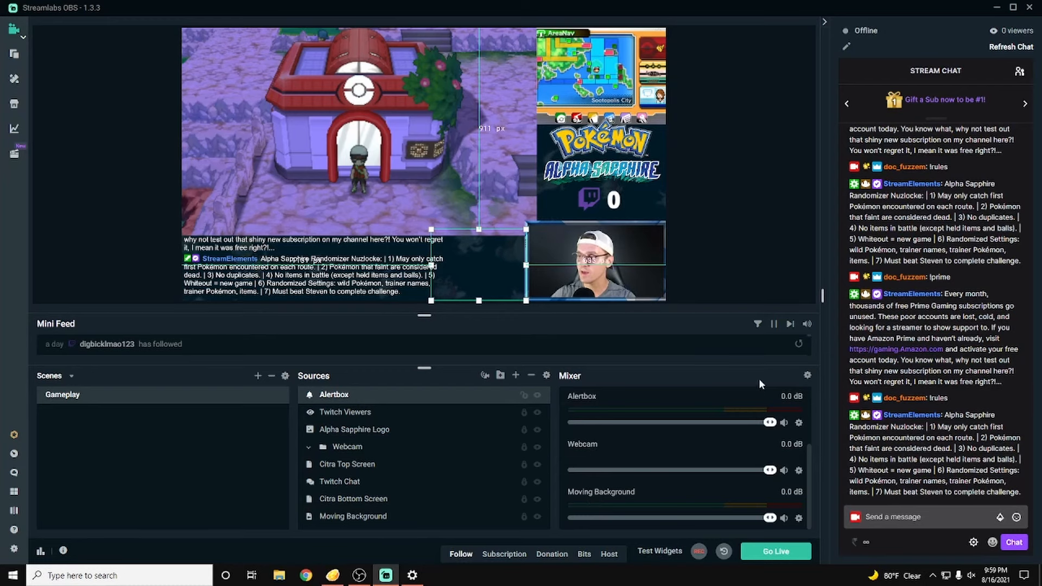
In the advanced audio settings, set Twitch Viewers, Webcam, Twitch Chat and Moving Background to 0 volume and hide them in the mixer.
click(807, 375)
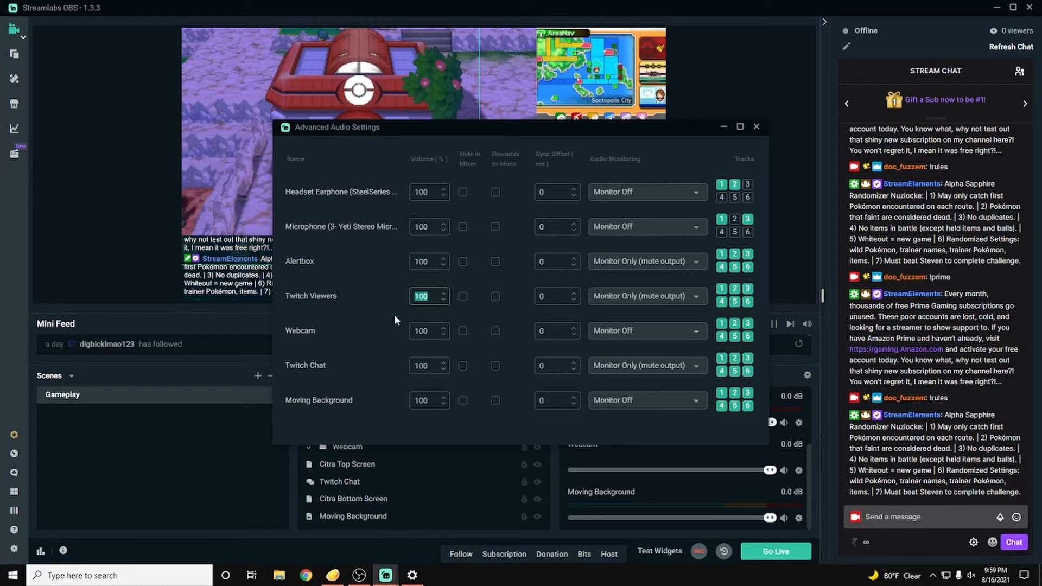
double_click(428, 331)
text(0)
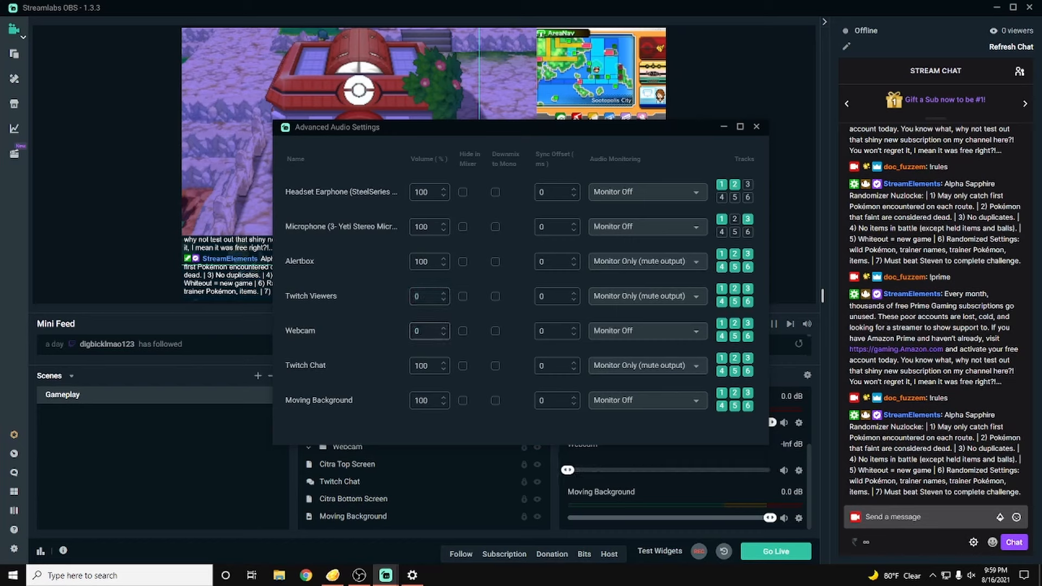
text(0)
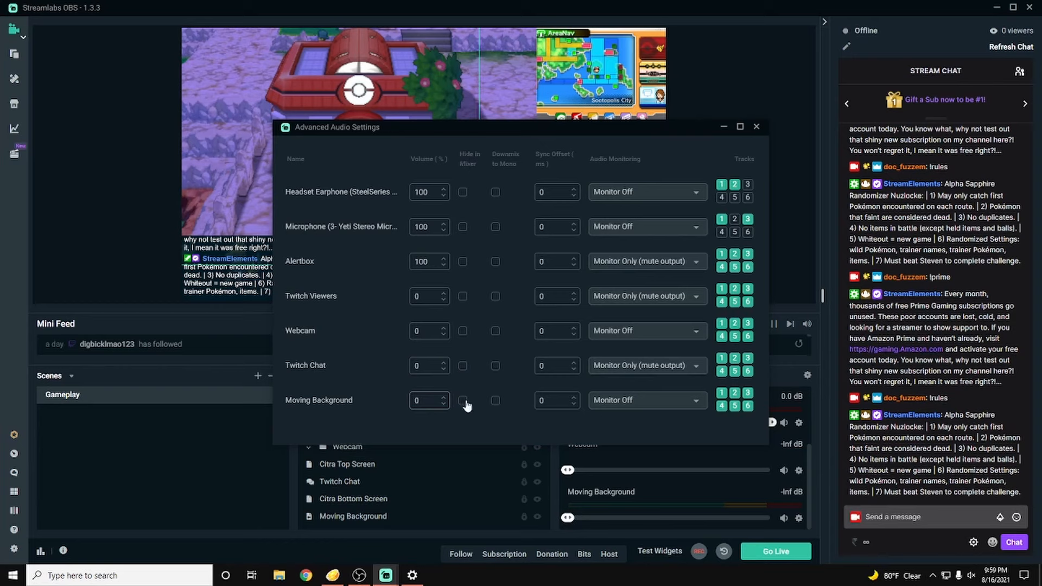
click(463, 401)
click(462, 332)
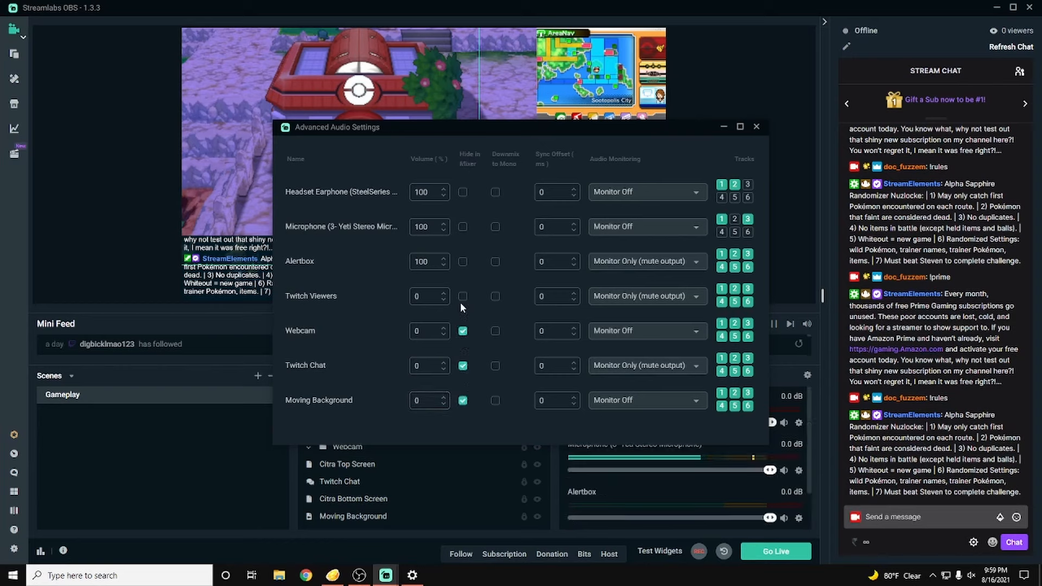
click(461, 297)
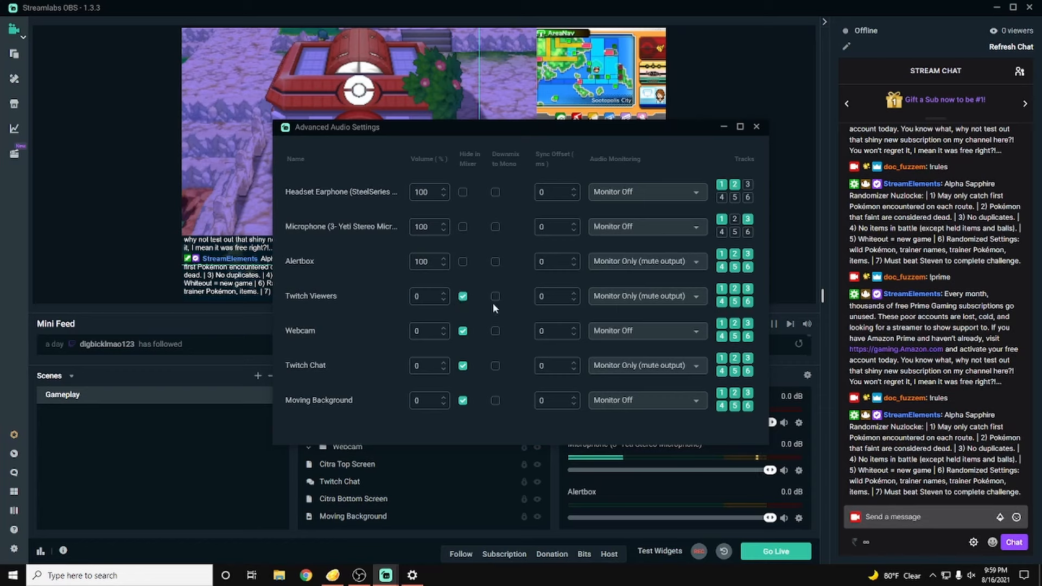
Set Twitch Chat's audio monitoring to Monitor Off and deselect all six audio tracks for Moving Background.
click(641, 366)
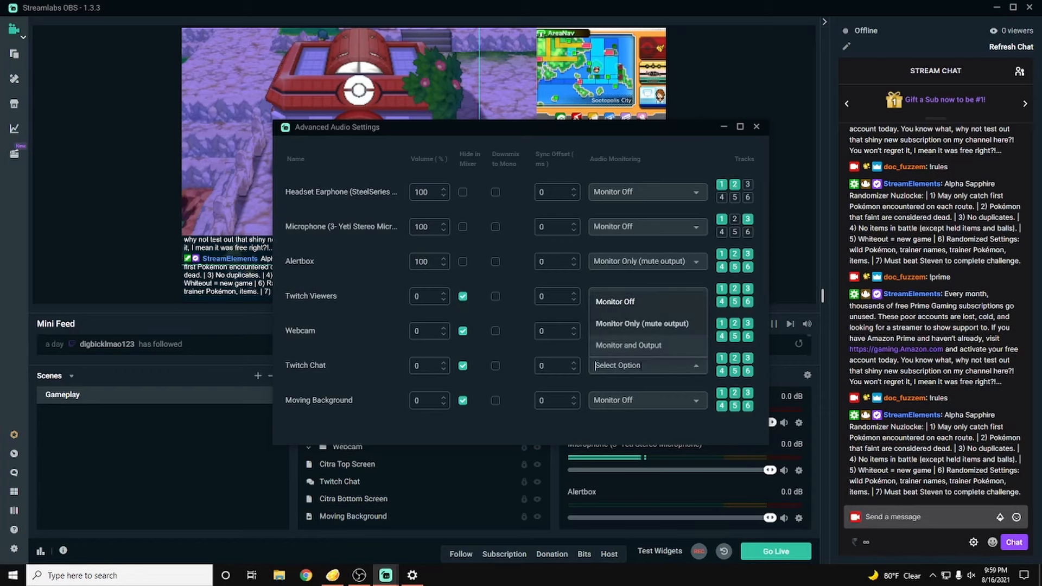
click(624, 302)
click(734, 406)
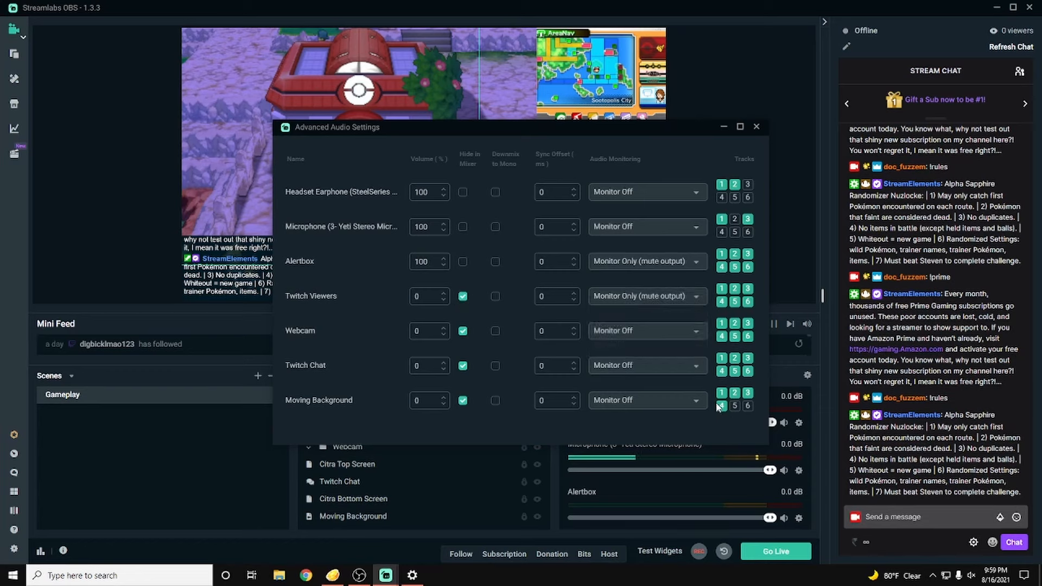
click(722, 405)
click(735, 393)
click(721, 393)
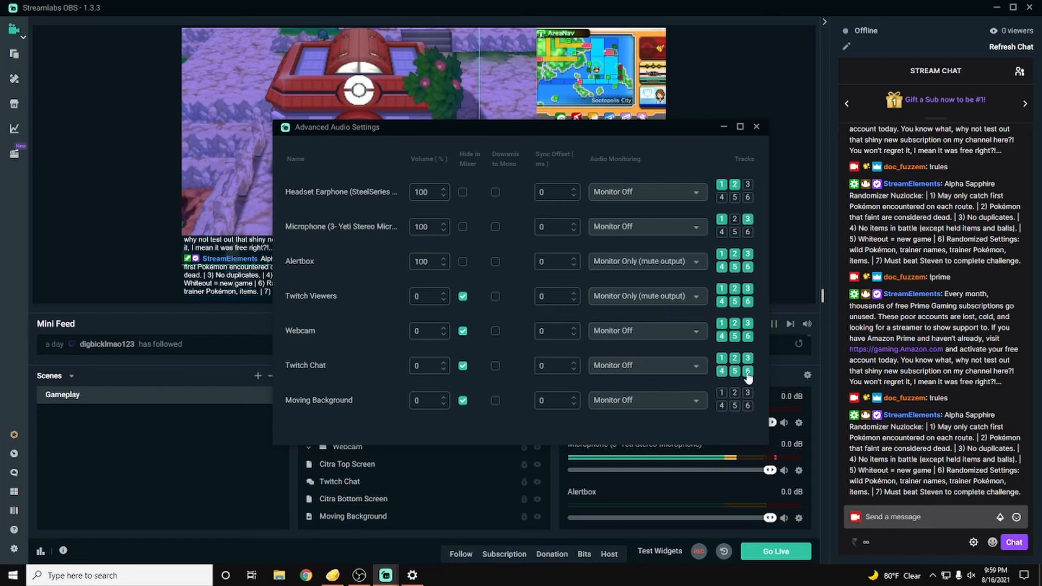
Deselect all six audio tracks for Twitch Chat, Webcam and Twitch Viewers.
click(748, 371)
click(734, 371)
click(722, 371)
click(749, 359)
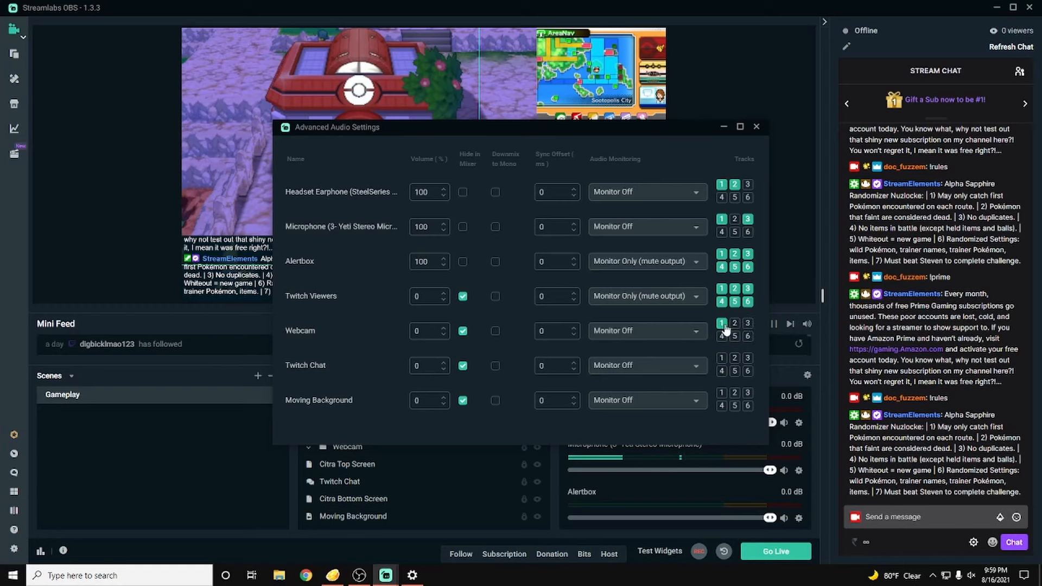
click(747, 302)
click(735, 301)
click(721, 302)
click(748, 288)
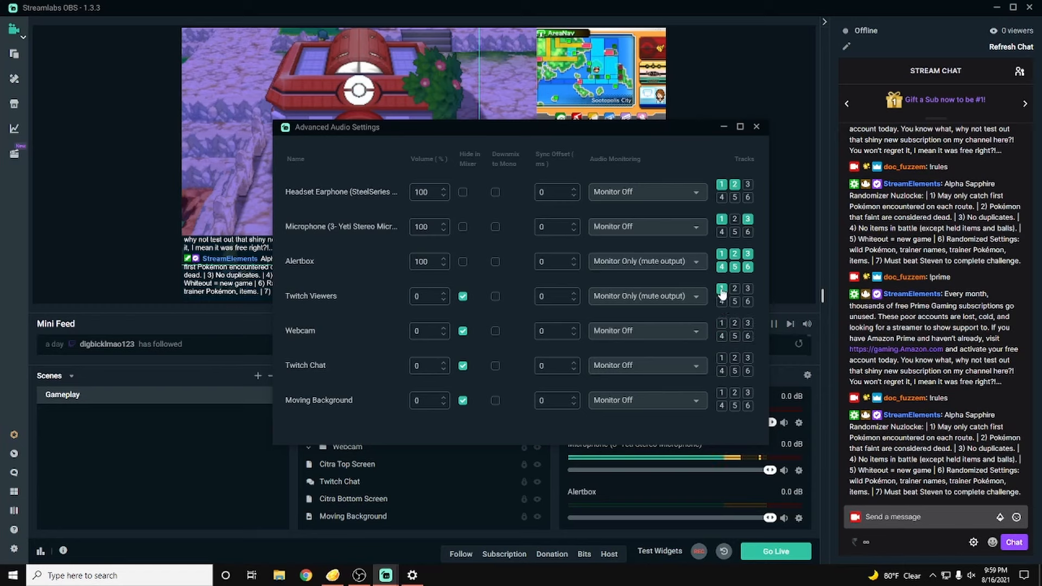
Deselect audio tracks 3 to 6 for the Alertbox, keeping only tracks 1 and 2.
click(735, 266)
click(721, 267)
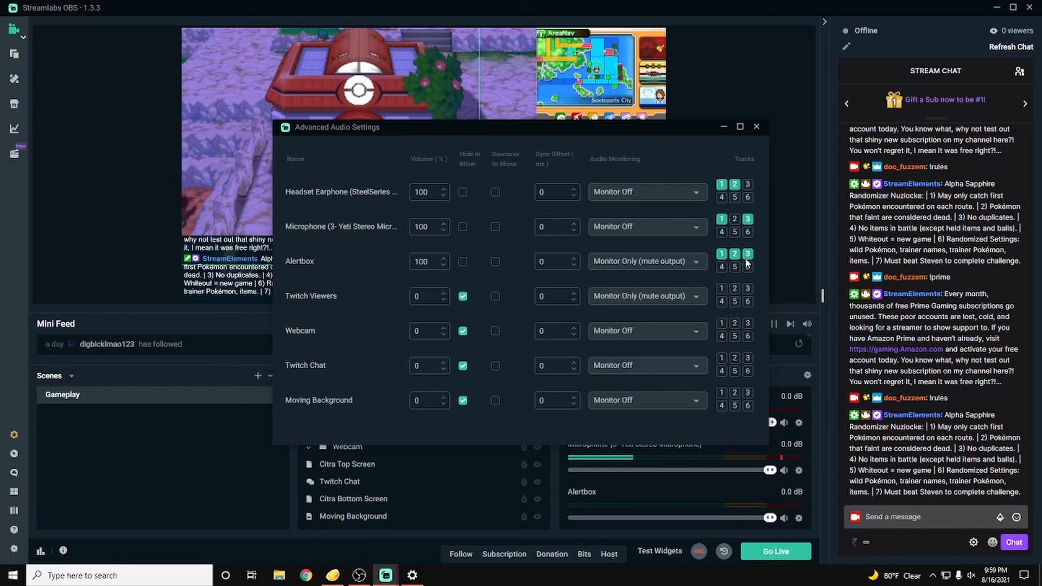
click(748, 253)
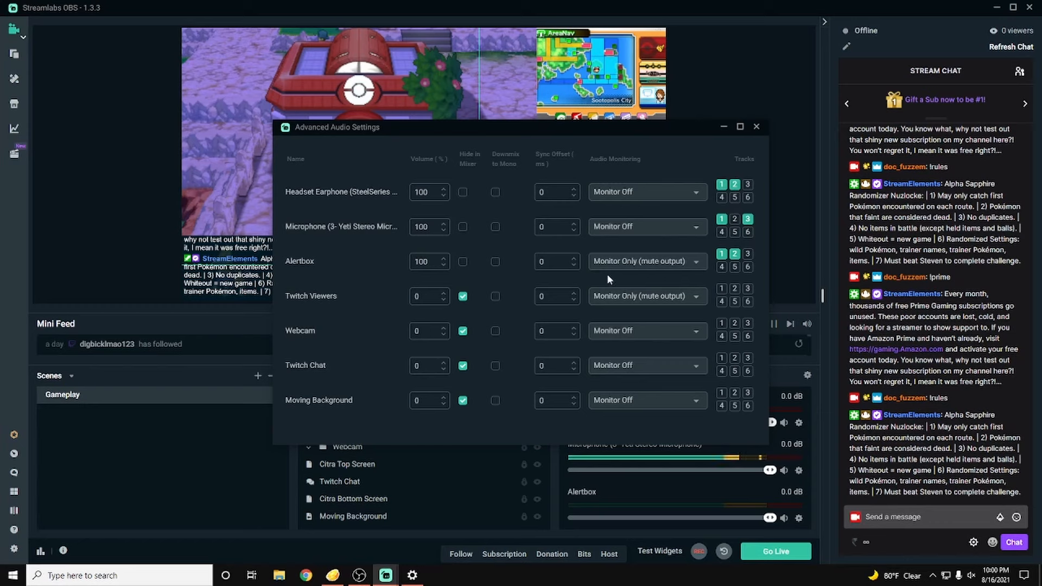
Set audio monitoring to Monitor Off for Twitch Viewers and to Monitor and Output for the Alertbox.
click(624, 295)
click(624, 234)
click(646, 263)
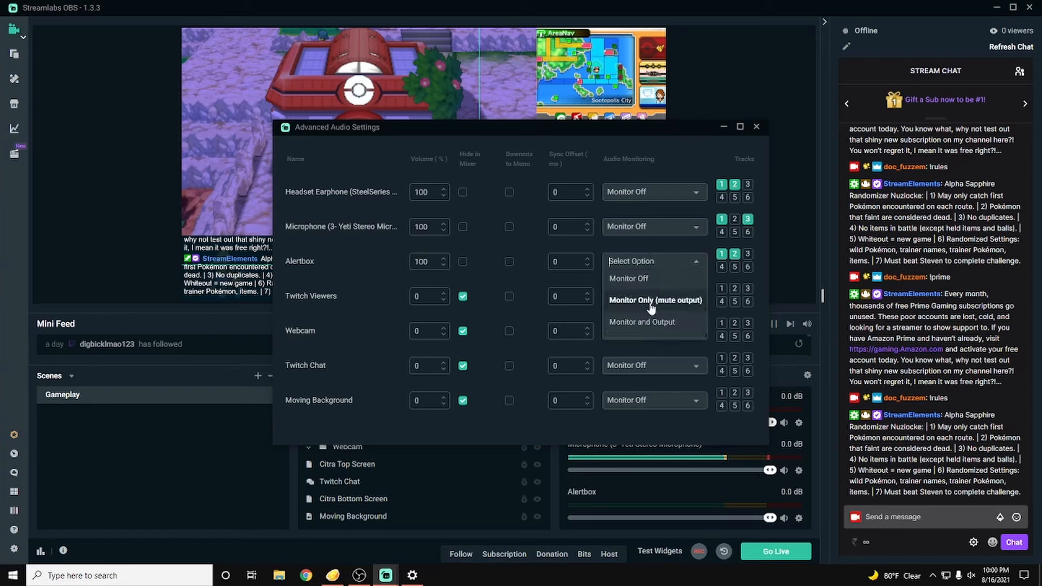
click(663, 322)
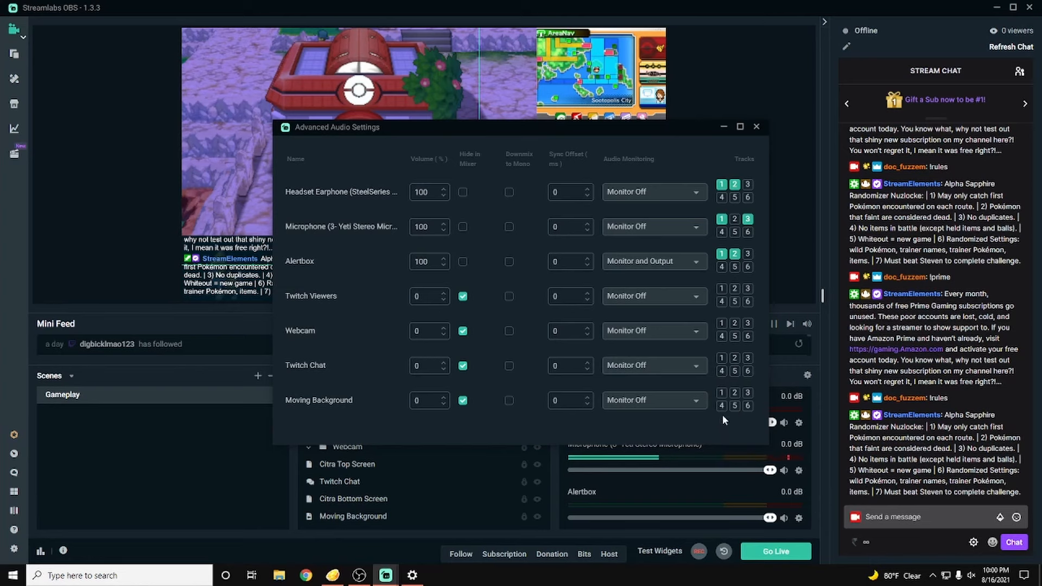
Try the Alertbox's other audio monitoring options, settle on Monitor Only (mute output) and put the audio settings window away.
drag(629, 133, 360, 235)
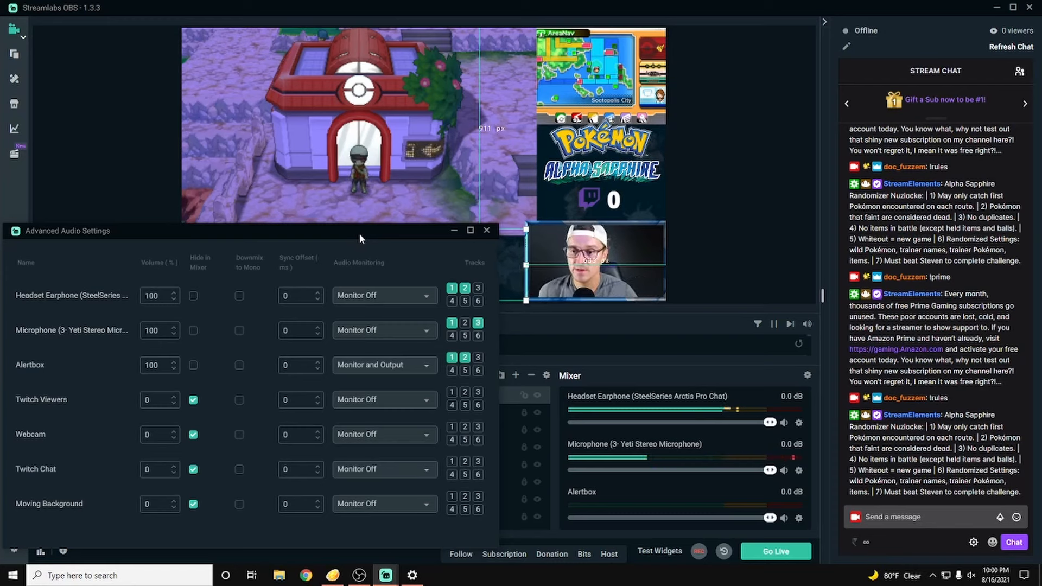
click(386, 369)
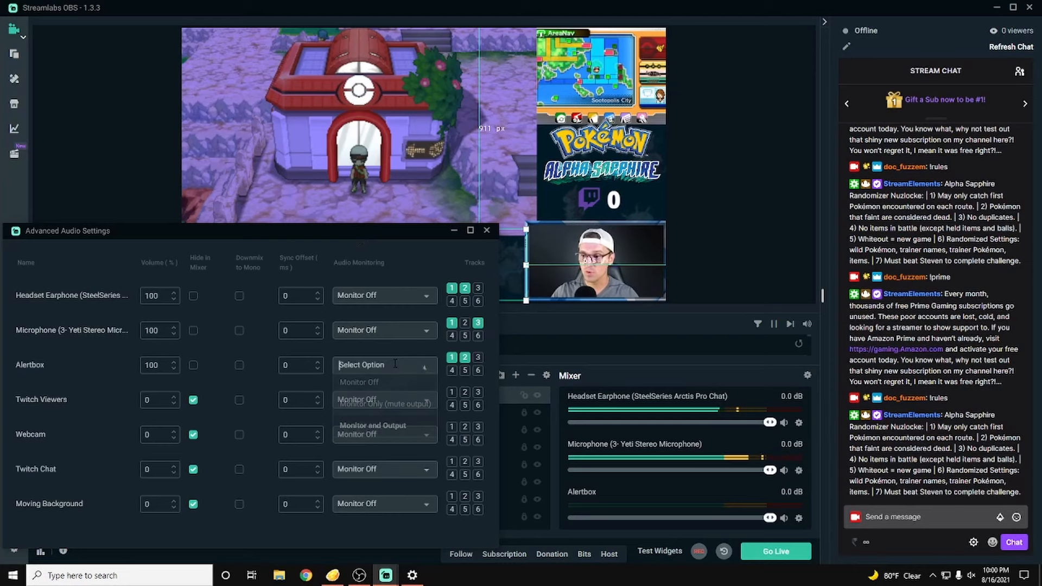
click(390, 407)
click(381, 364)
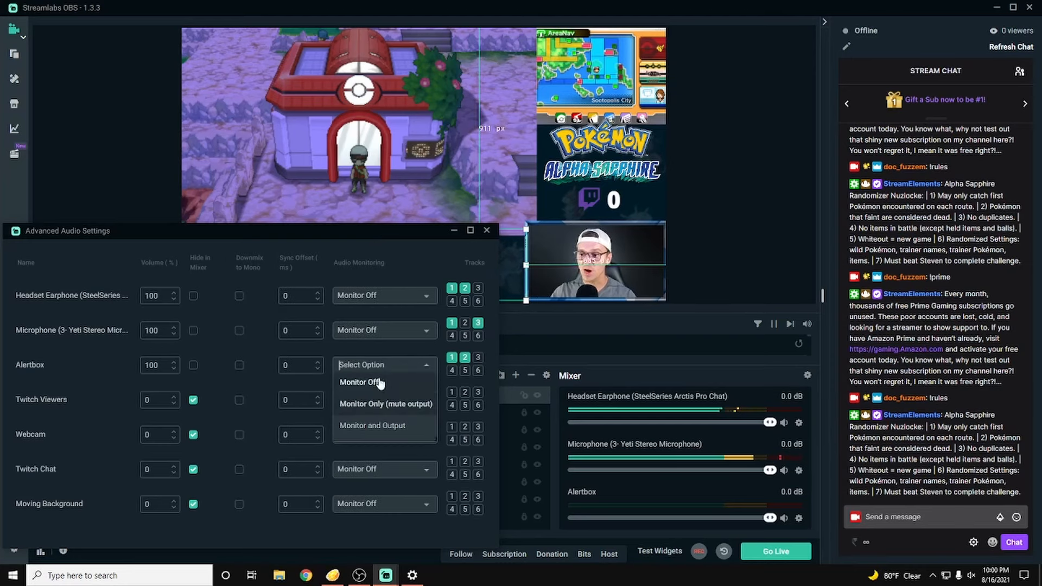
click(380, 381)
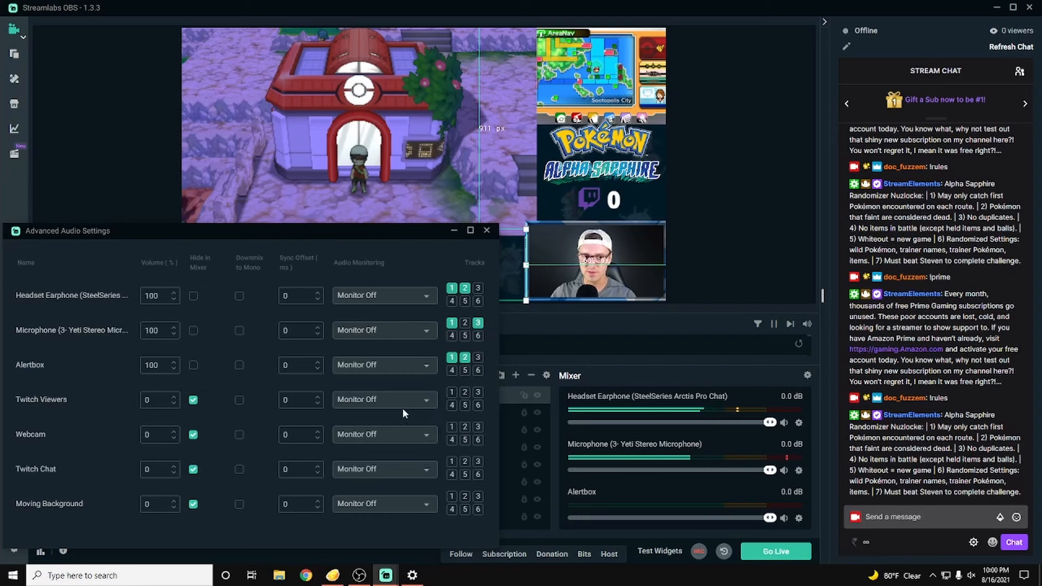
click(392, 364)
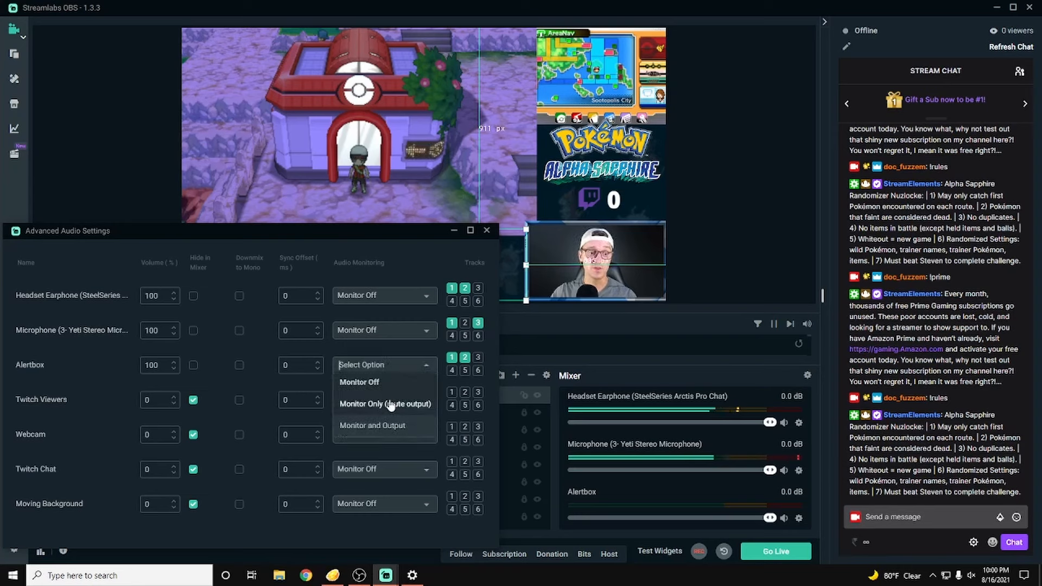
click(389, 405)
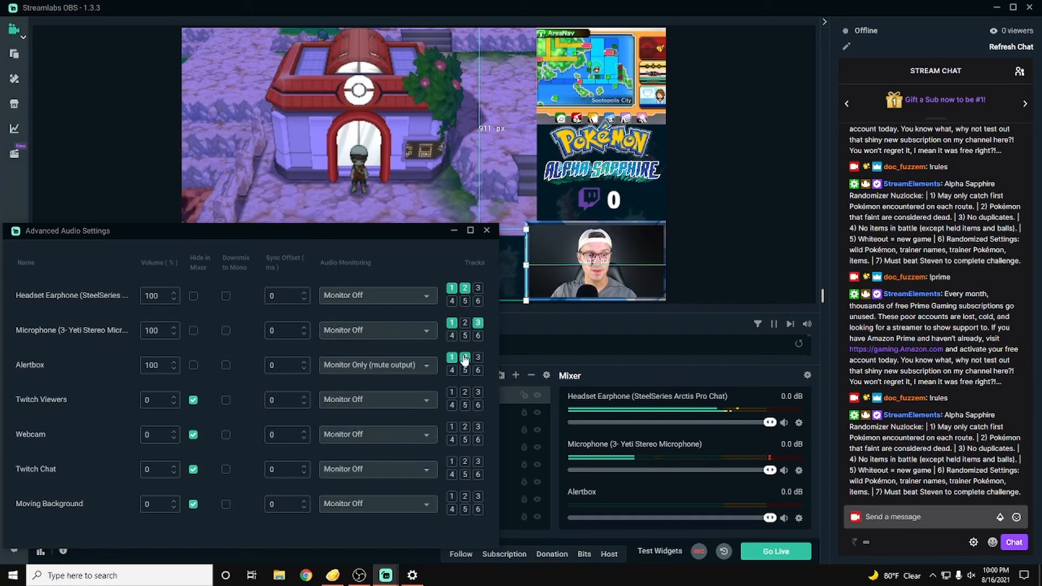
click(453, 232)
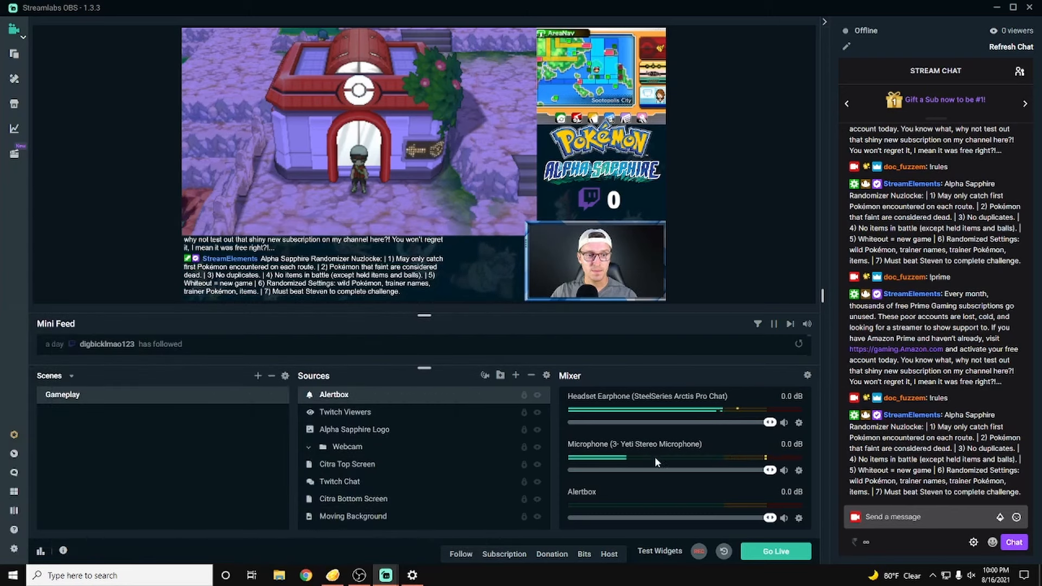
Trigger a test Follow alert and check the headset earphone's volume slider in the mixer at 0.0 dB.
click(461, 554)
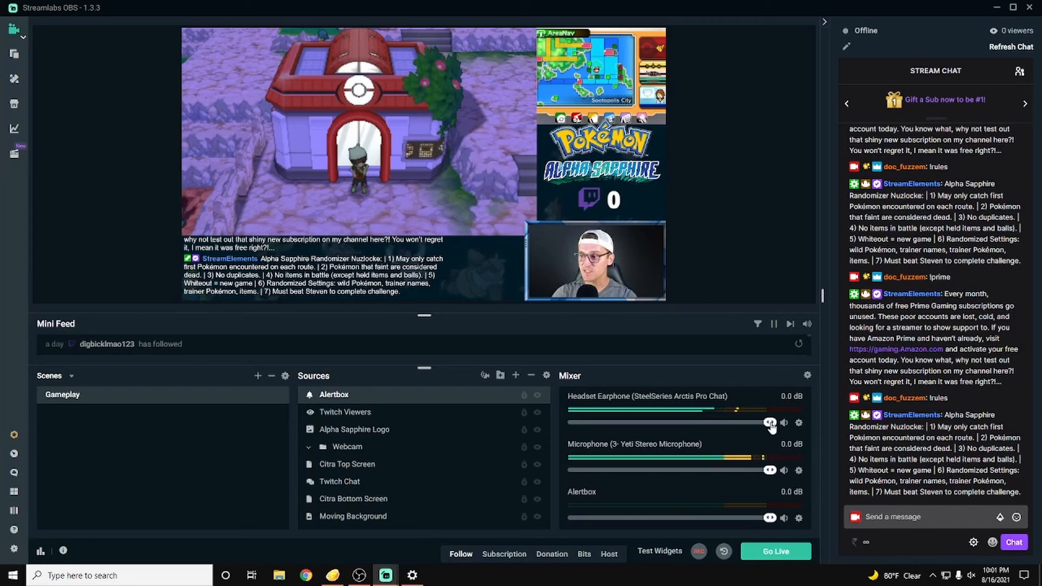
drag(769, 423, 814, 422)
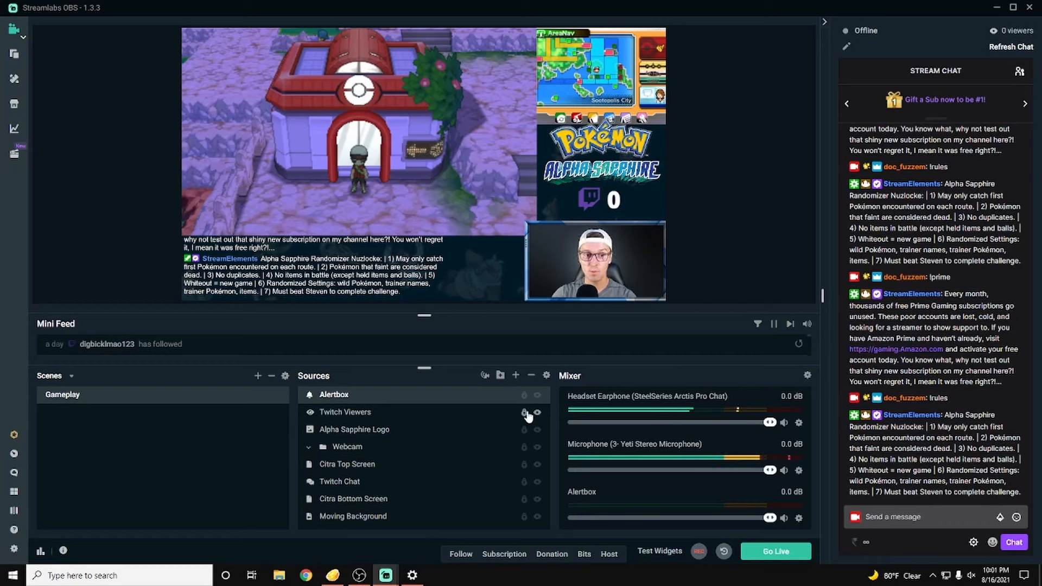
Add a Limiter filter to the Headset Earphone audio source with its threshold set to -30.
right_click(799, 424)
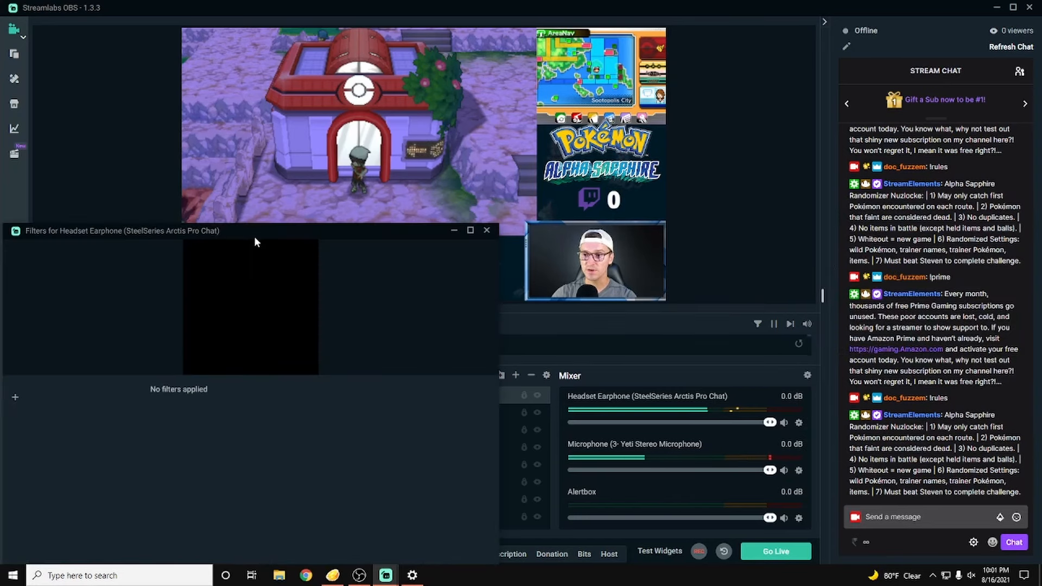
drag(295, 230, 522, 91)
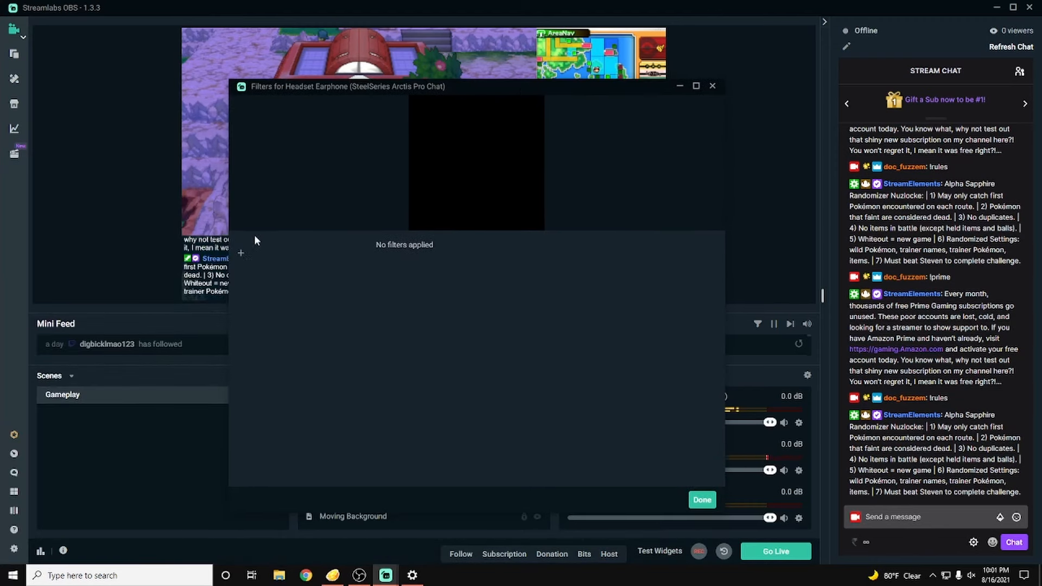
click(241, 255)
click(453, 193)
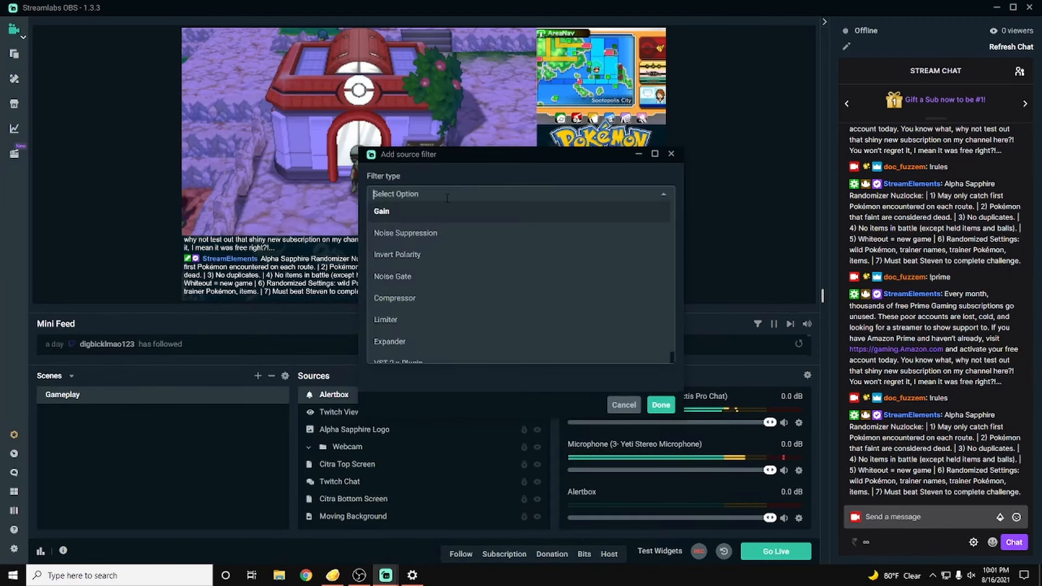
click(401, 320)
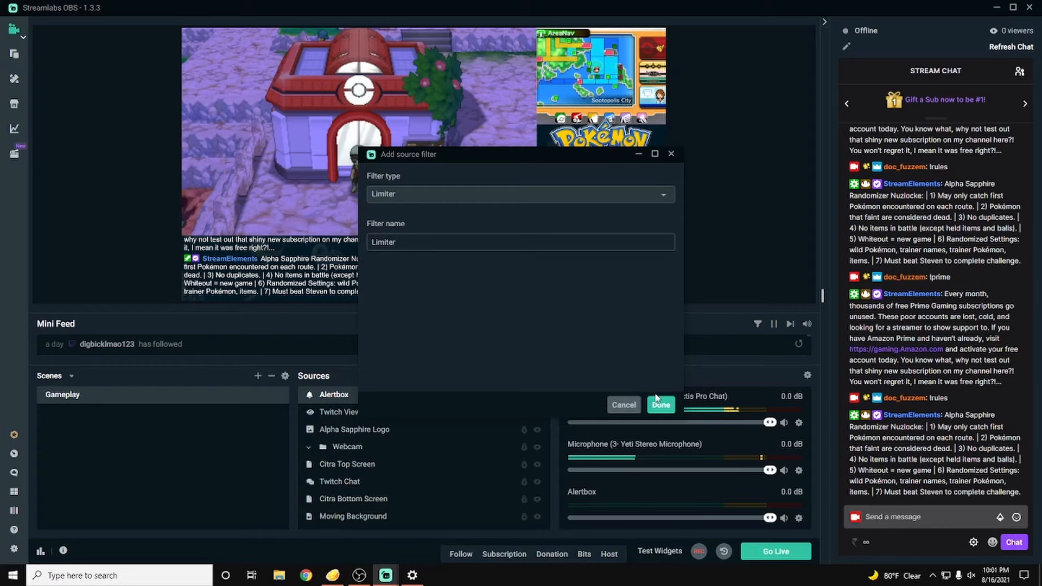
click(660, 404)
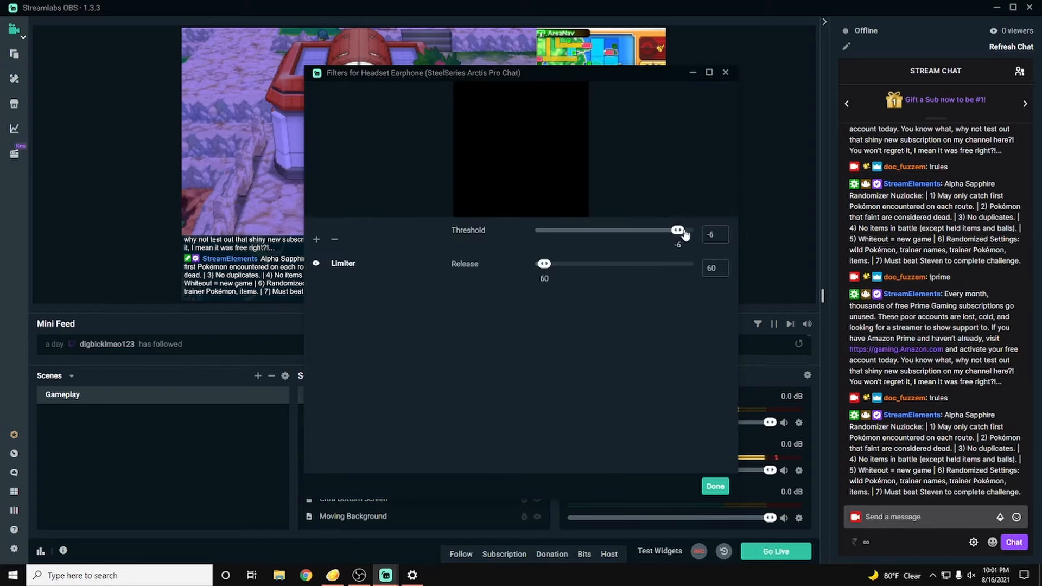
text(-30)
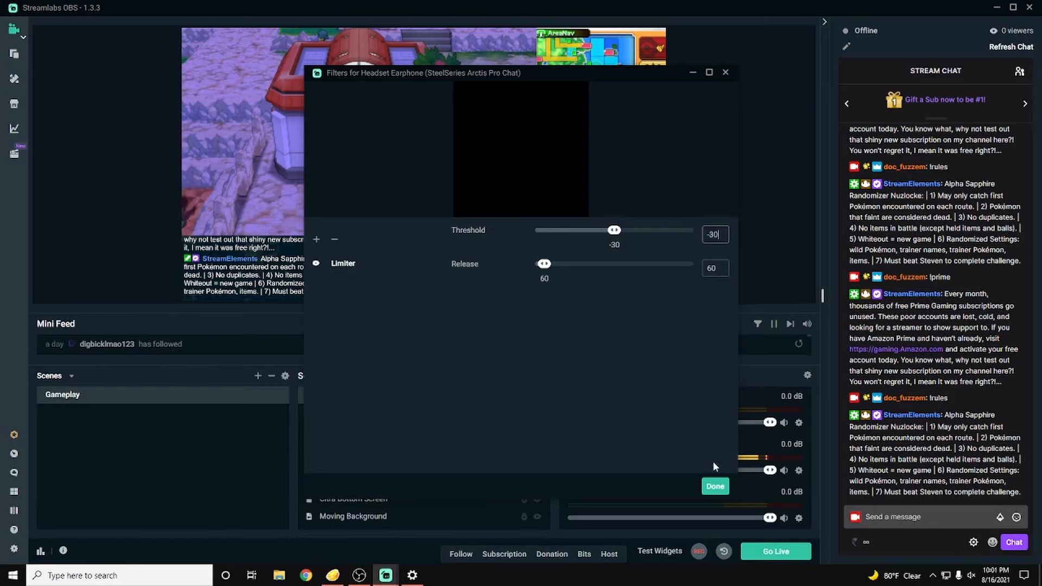
click(711, 488)
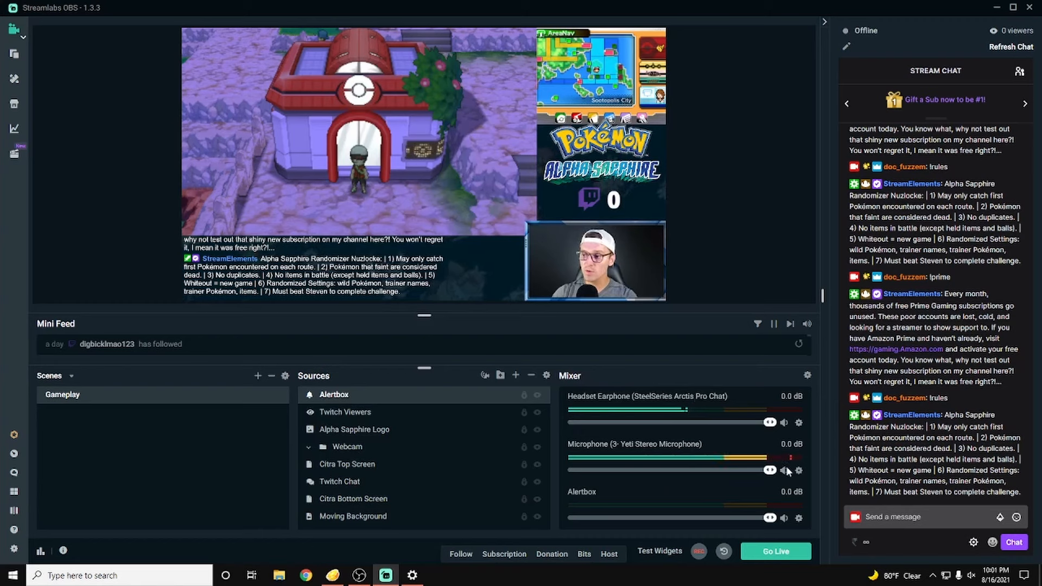
Try the microphone's mixer volume at -7.2 dB and return it to 0.0 dB.
drag(767, 471, 729, 471)
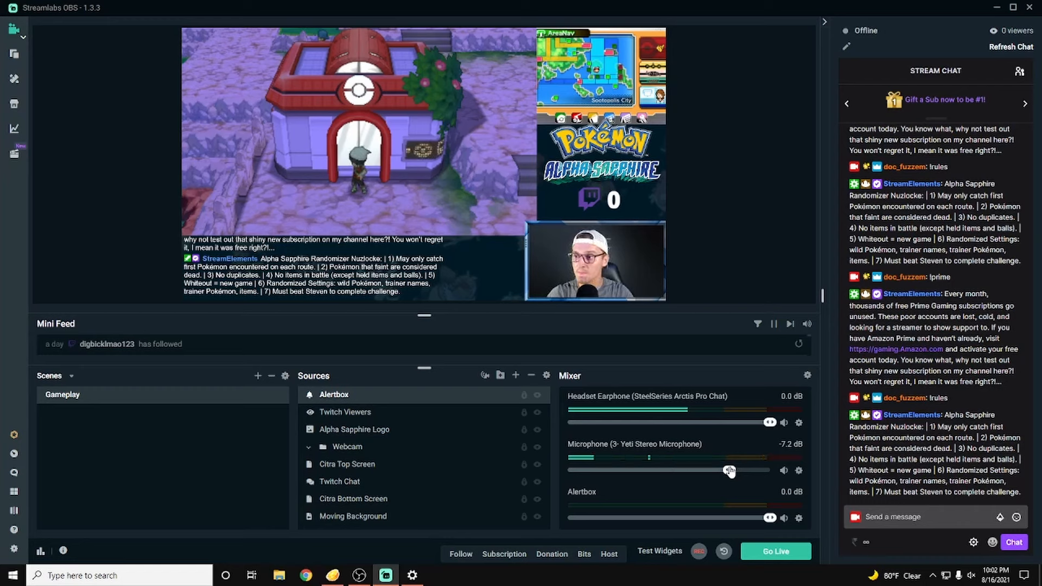
drag(730, 472, 769, 471)
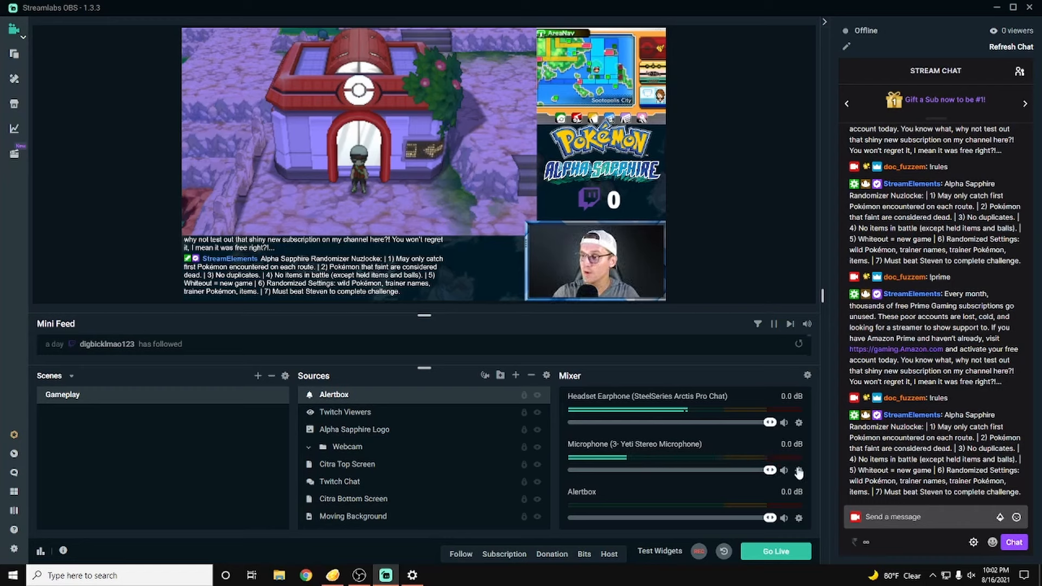
click(798, 471)
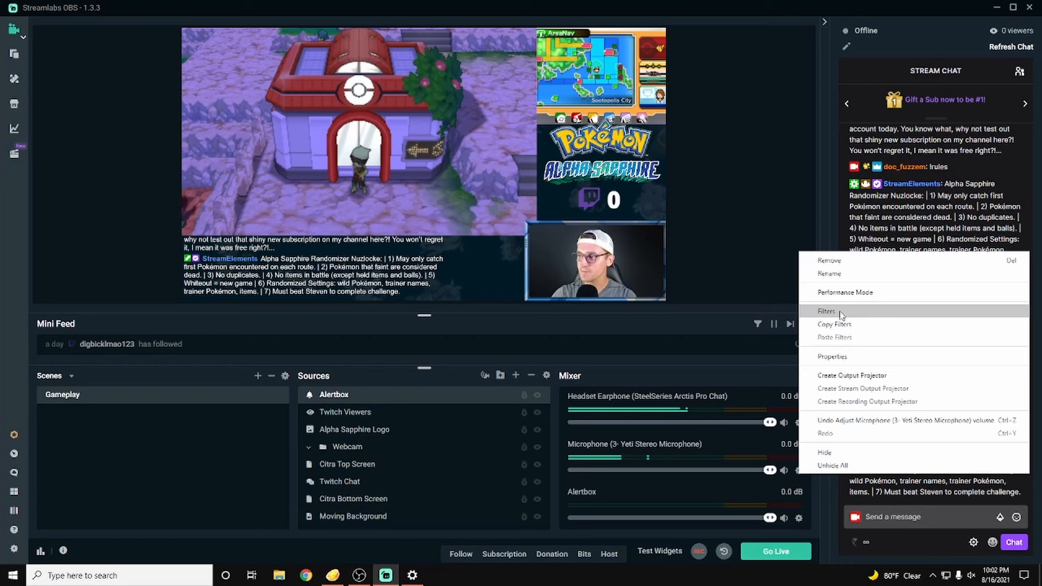
click(646, 440)
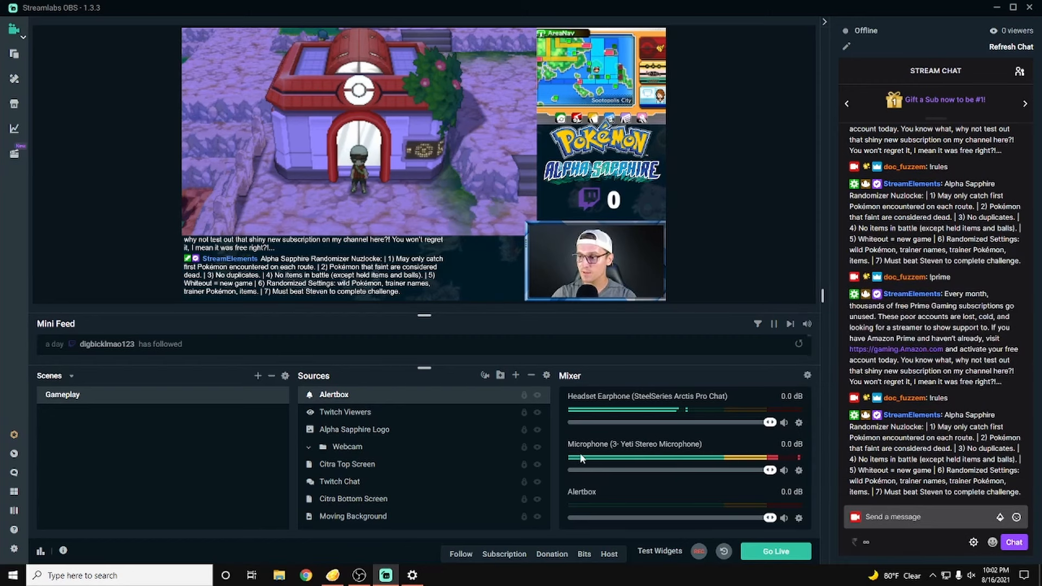
Add a Noise Suppression filter to the microphone using the RNNoise (good quality, more CPU usage) method.
click(799, 470)
click(812, 306)
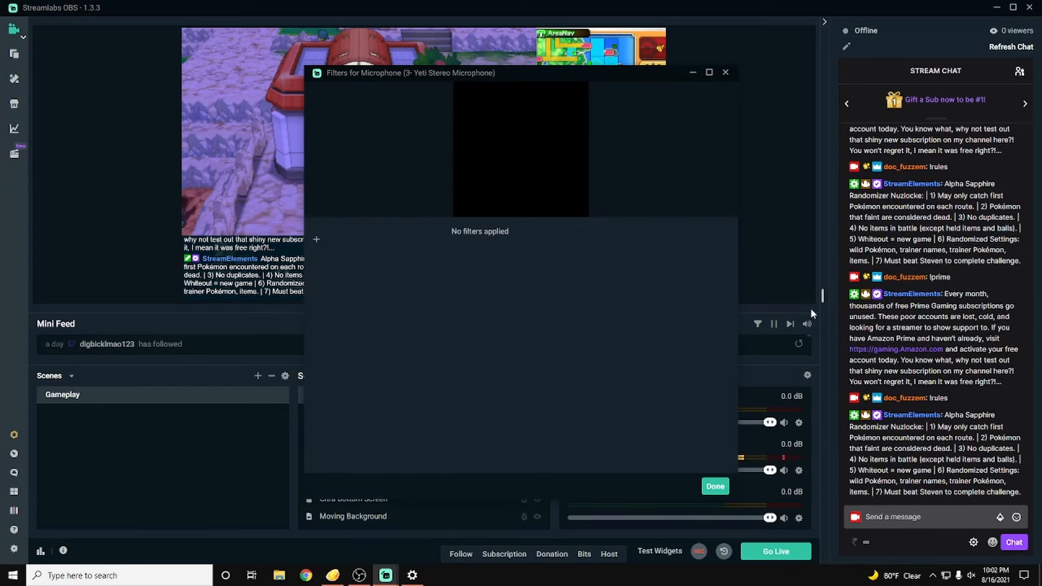
click(317, 240)
click(424, 194)
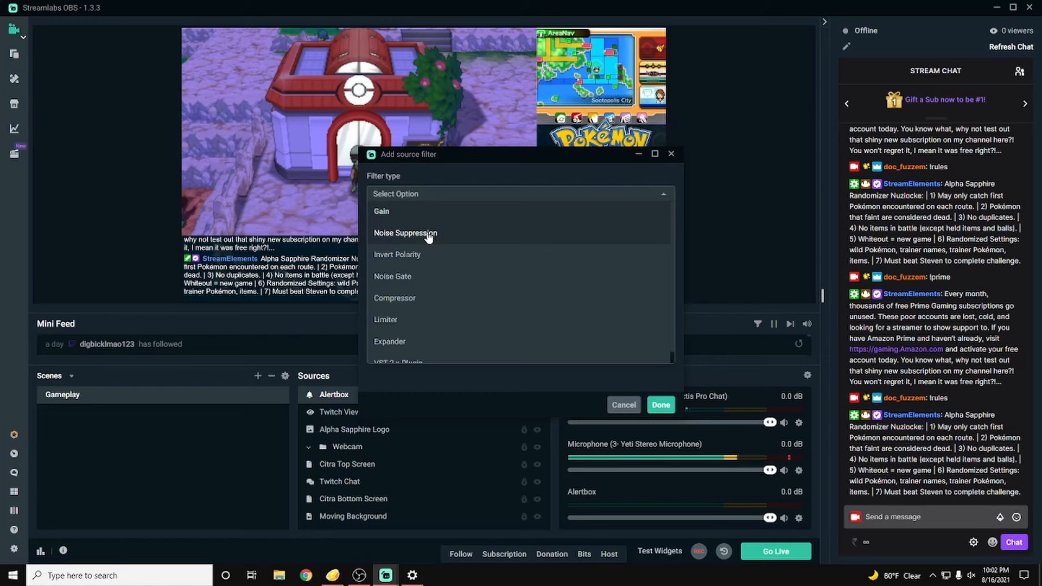
click(428, 234)
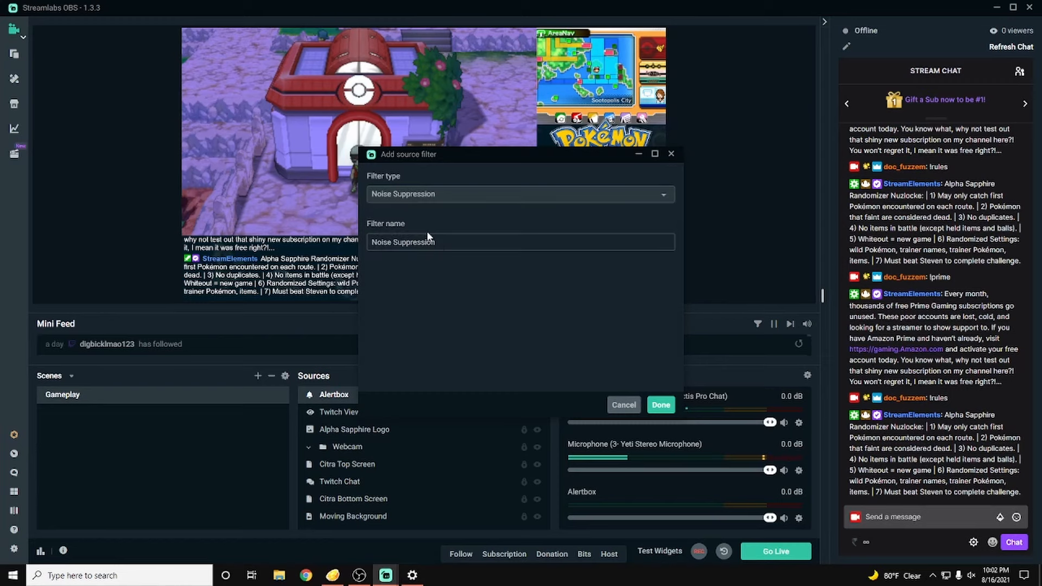
click(658, 404)
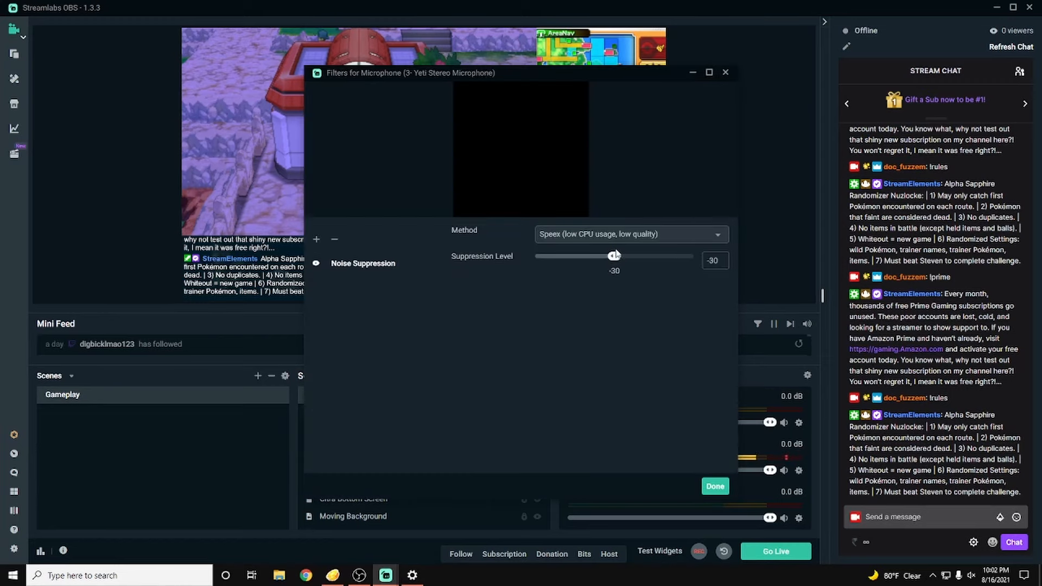
click(571, 237)
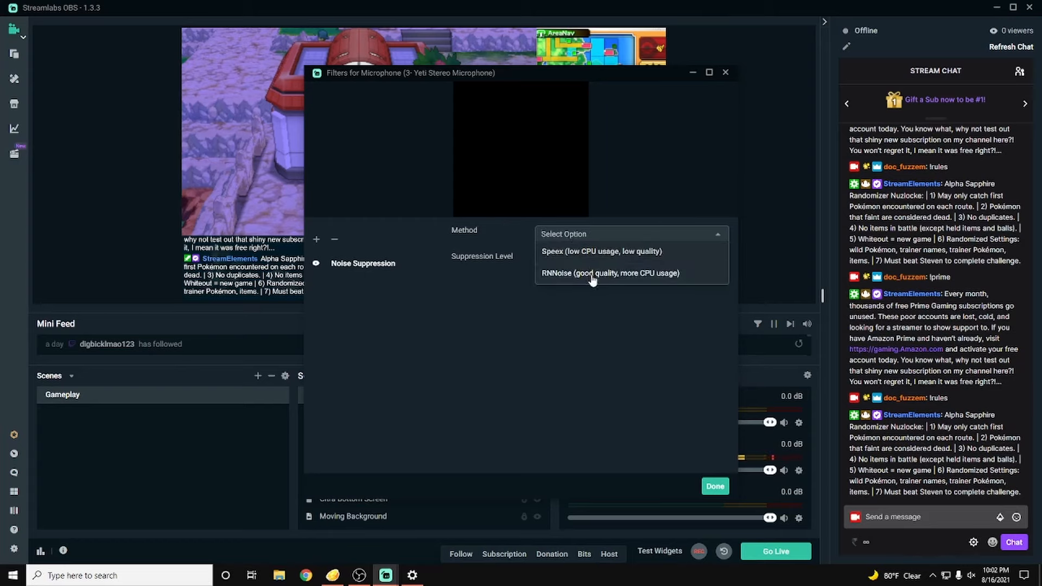
click(626, 278)
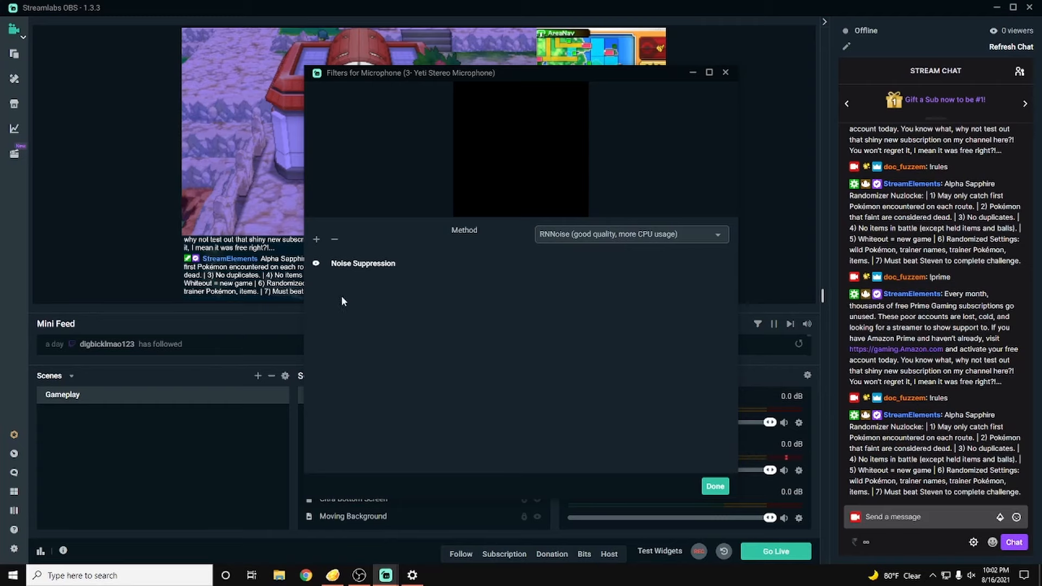
Add a Noise Gate filter to the microphone, keeping the default filter name.
click(316, 241)
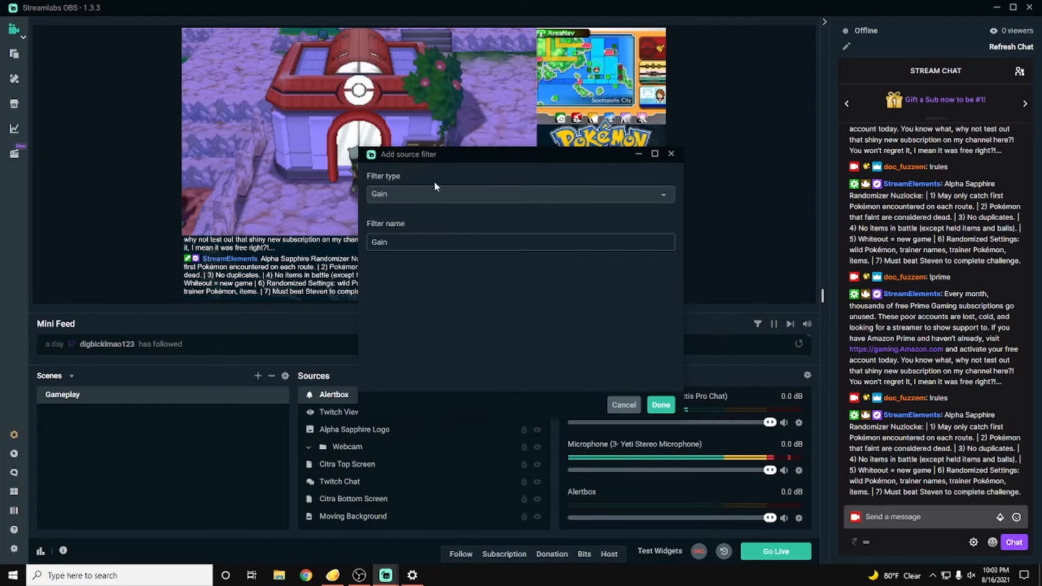
drag(461, 154, 269, 84)
click(277, 123)
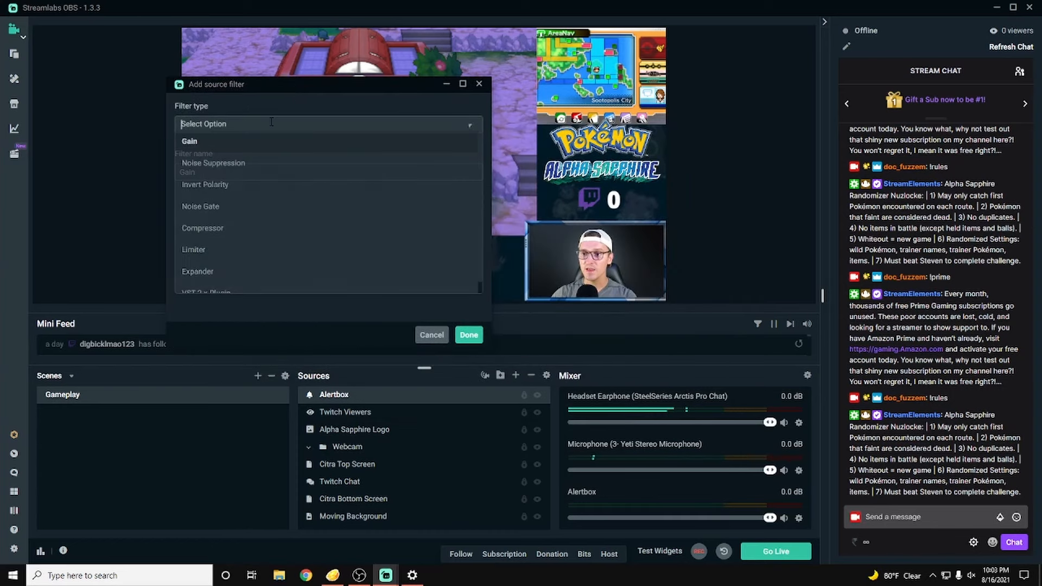
click(259, 212)
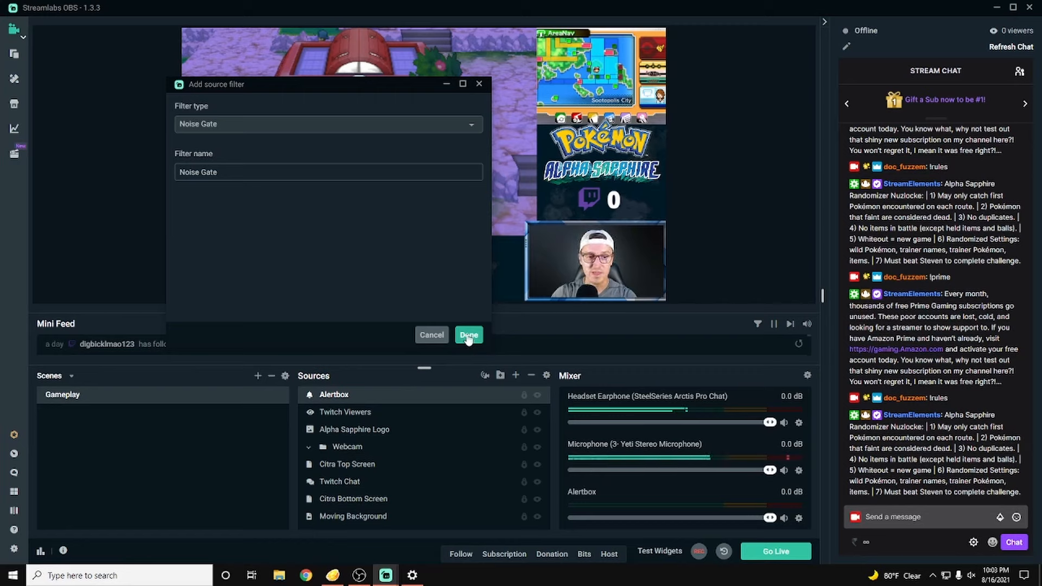
click(469, 335)
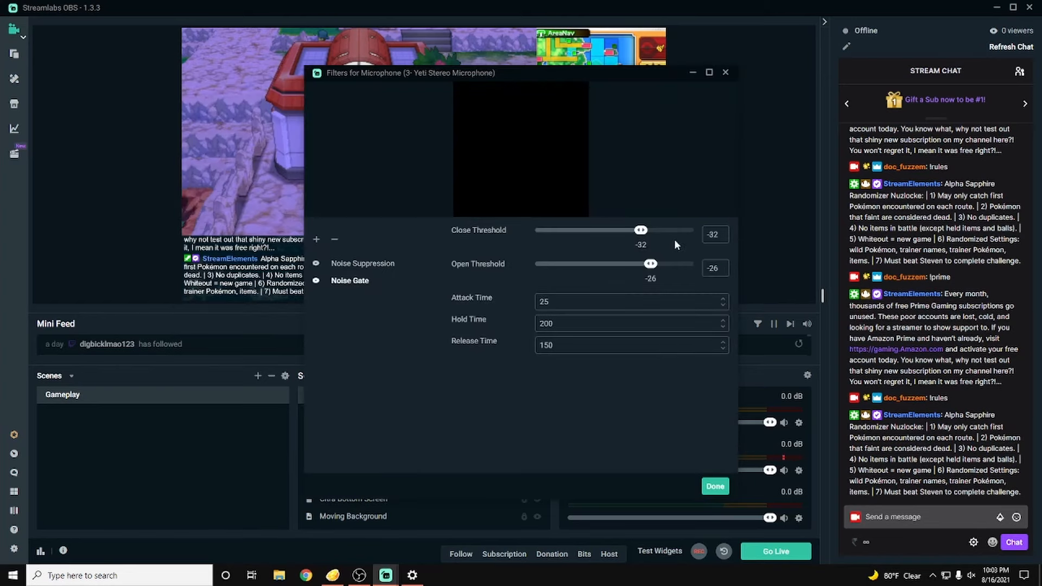
Set the Noise Gate's close threshold to -32 and its open threshold to -22.
drag(567, 66, 296, 56)
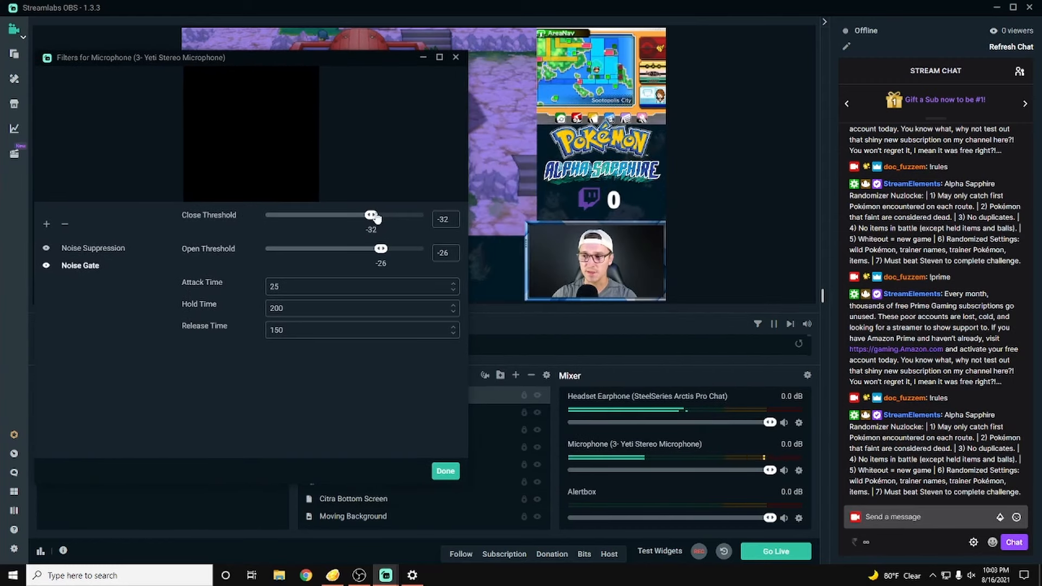
mouse_move(372, 216)
mouse_down()
mouse_move(327, 216)
mouse_move(359, 215)
mouse_up()
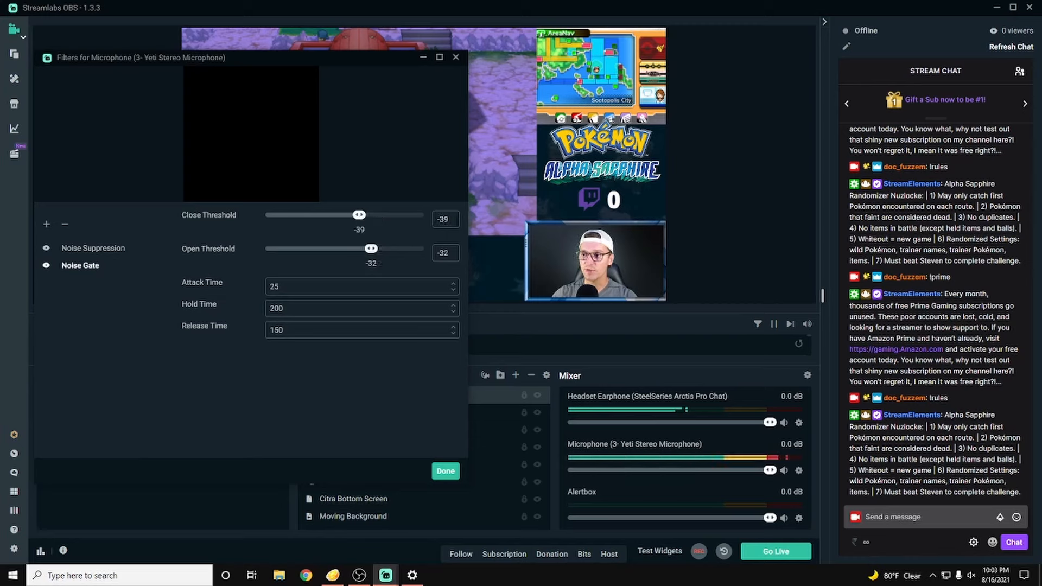
text(-32)
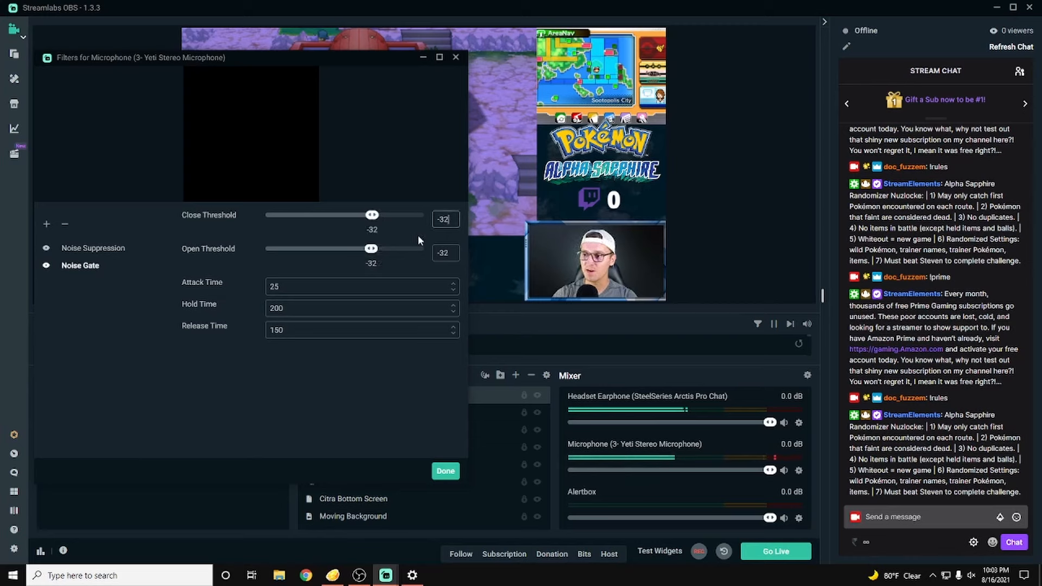
key(Tab)
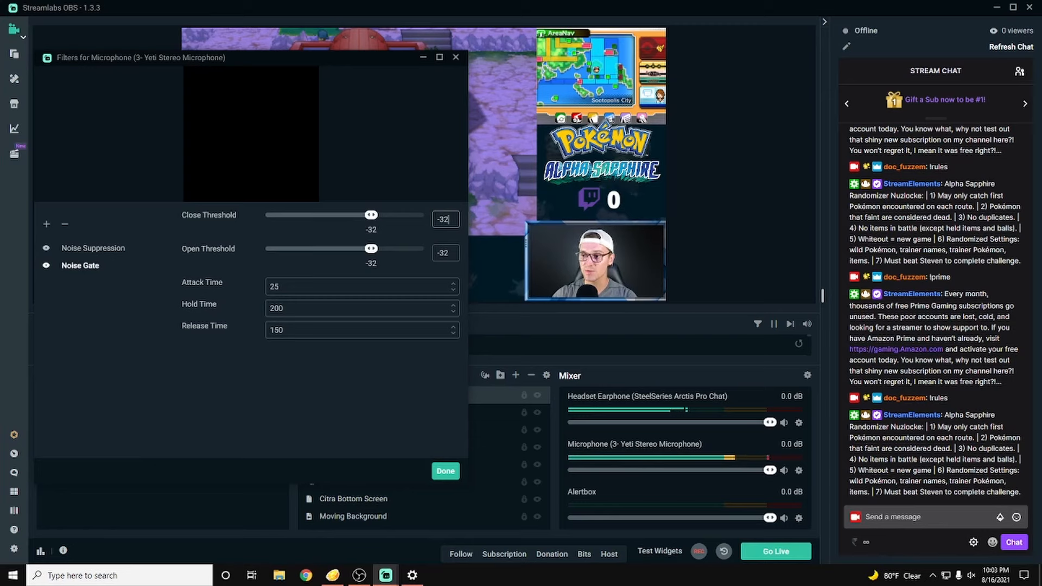
text(-22)
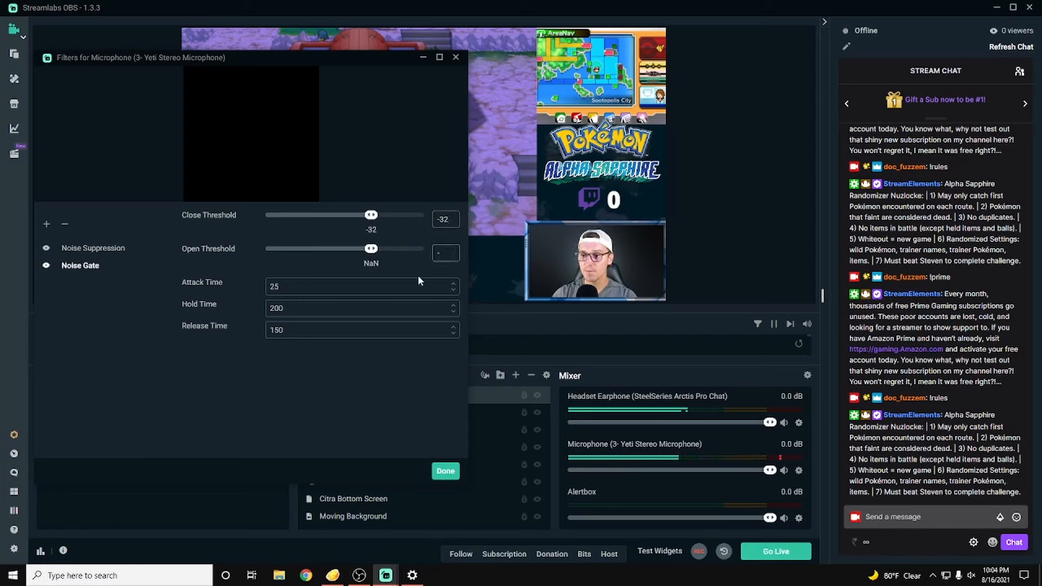
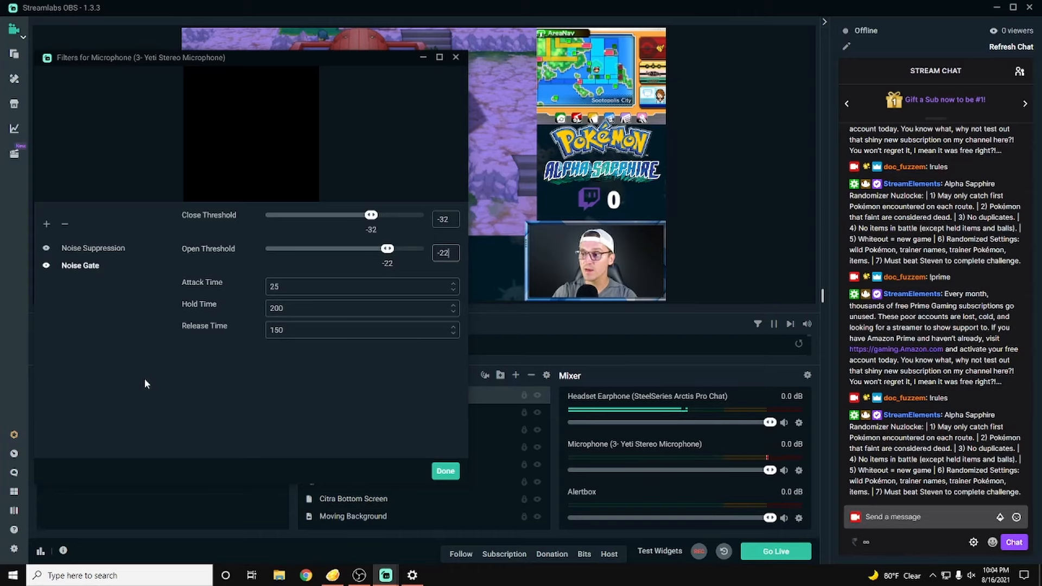
Add a Compressor filter to the microphone, keeping the default filter name.
click(47, 223)
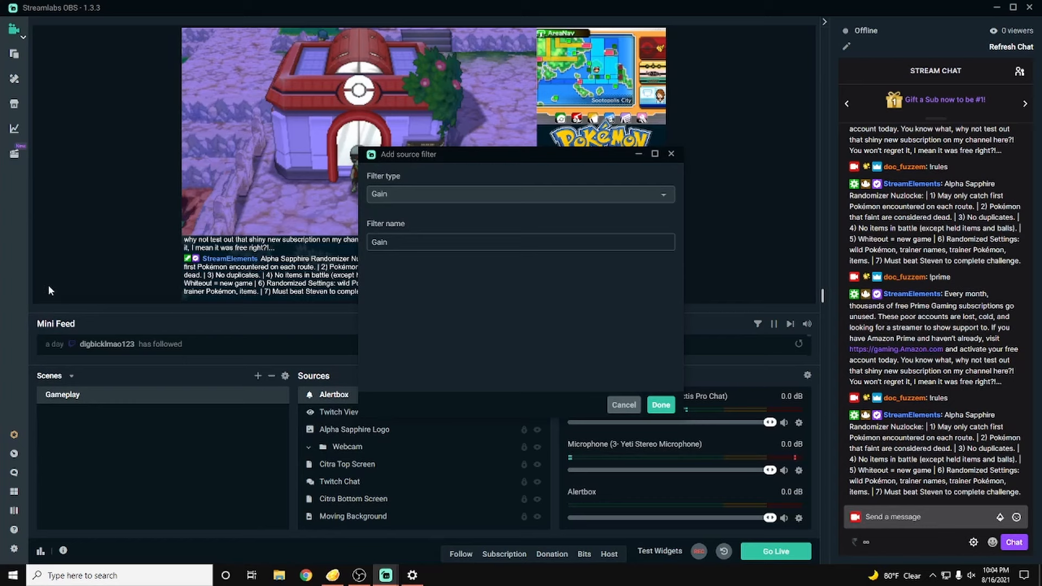
click(460, 197)
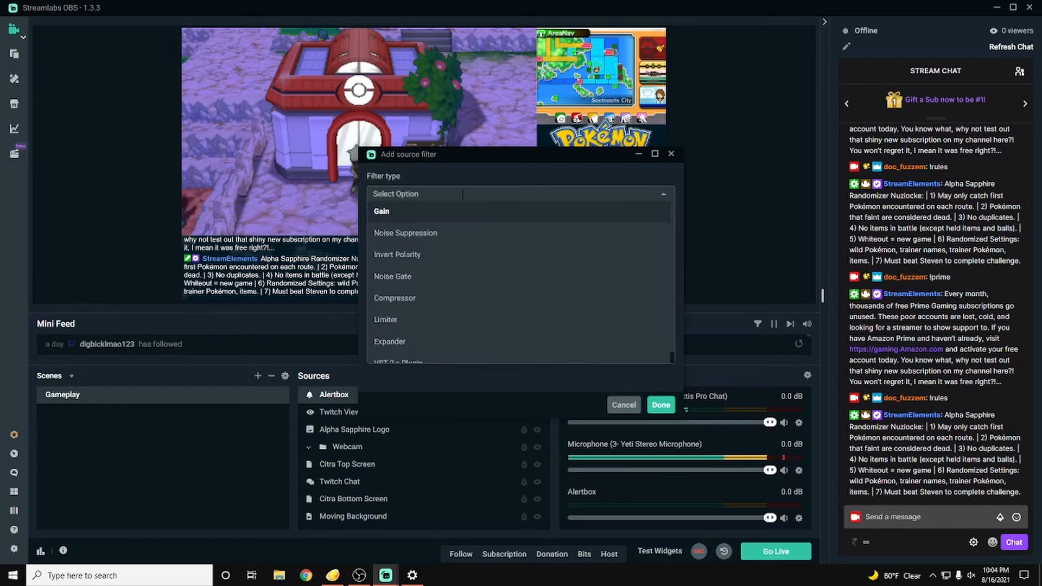
click(420, 300)
click(652, 405)
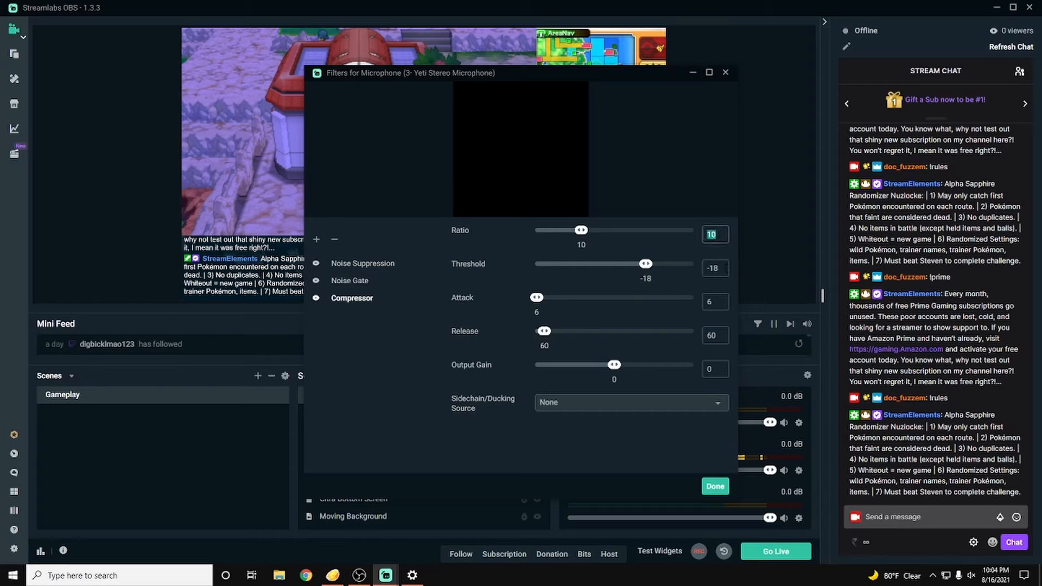
Set the Compressor's ratio to 4, threshold to -23, output gain to 3 and sidechain/ducking source to Headset Earphone, and finish the microphone filters.
text(4)
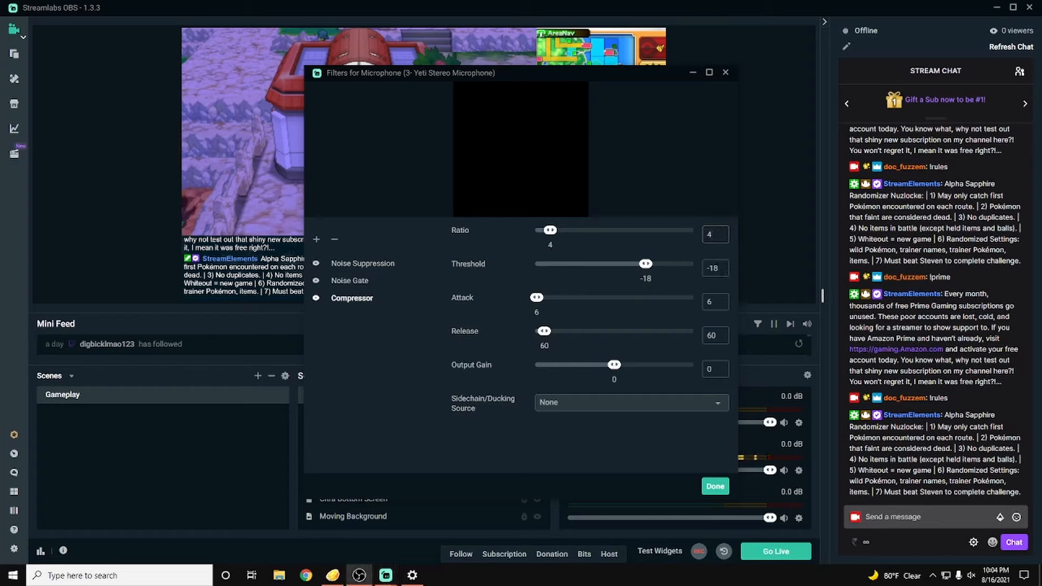
key(Tab)
text(-23)
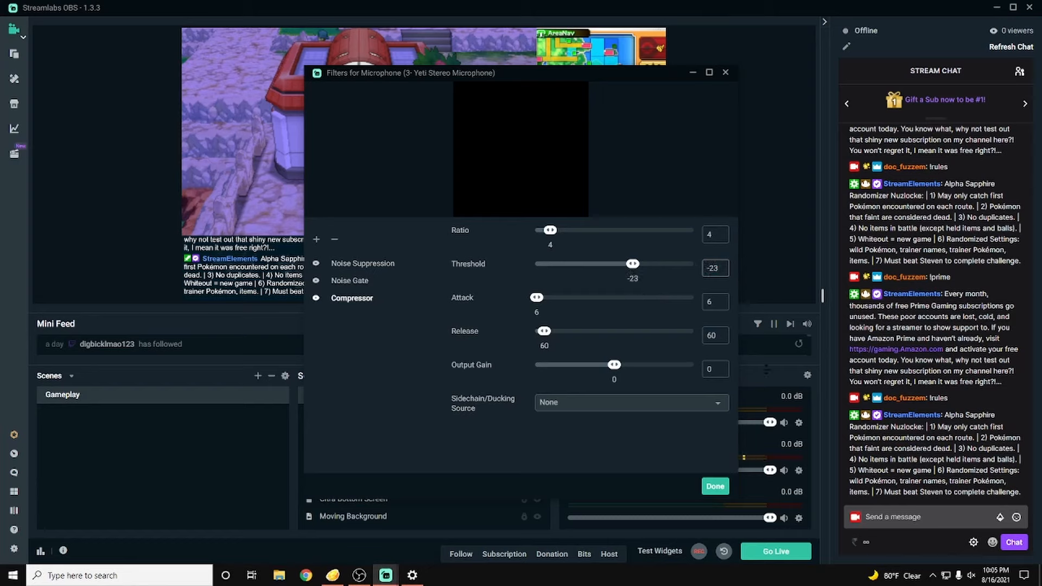
text(3)
click(557, 401)
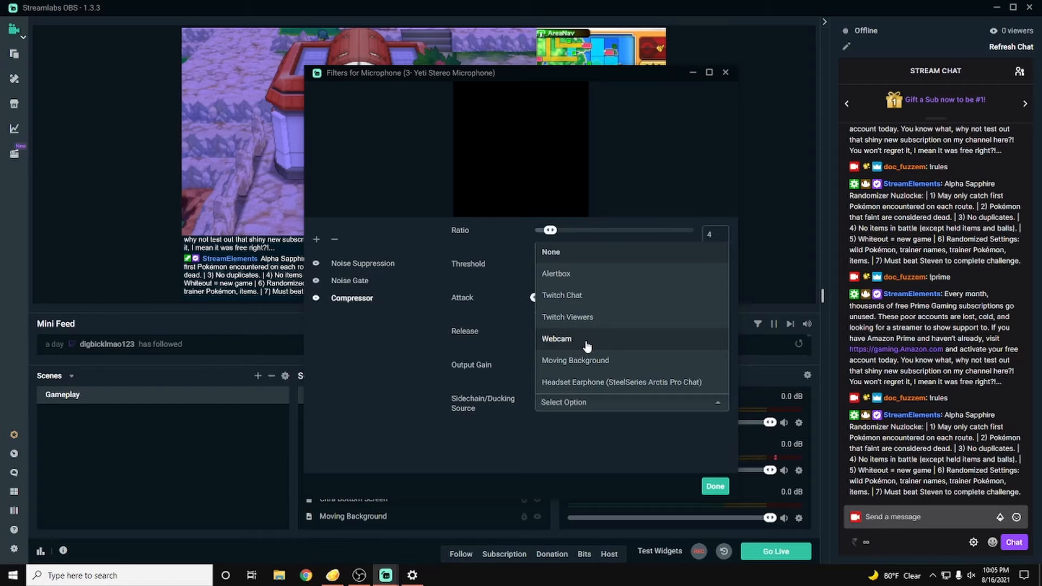
click(603, 383)
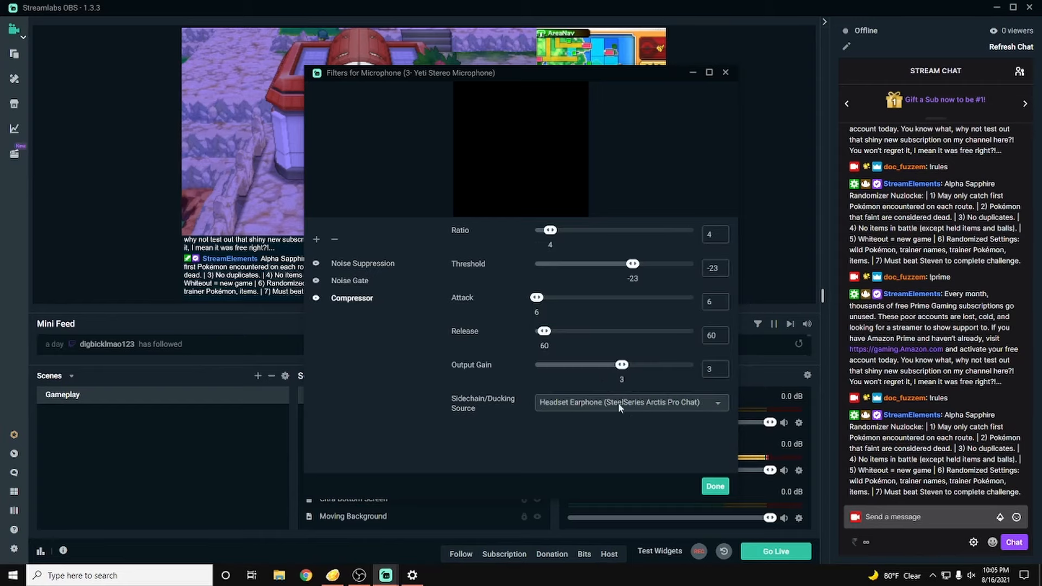
click(715, 486)
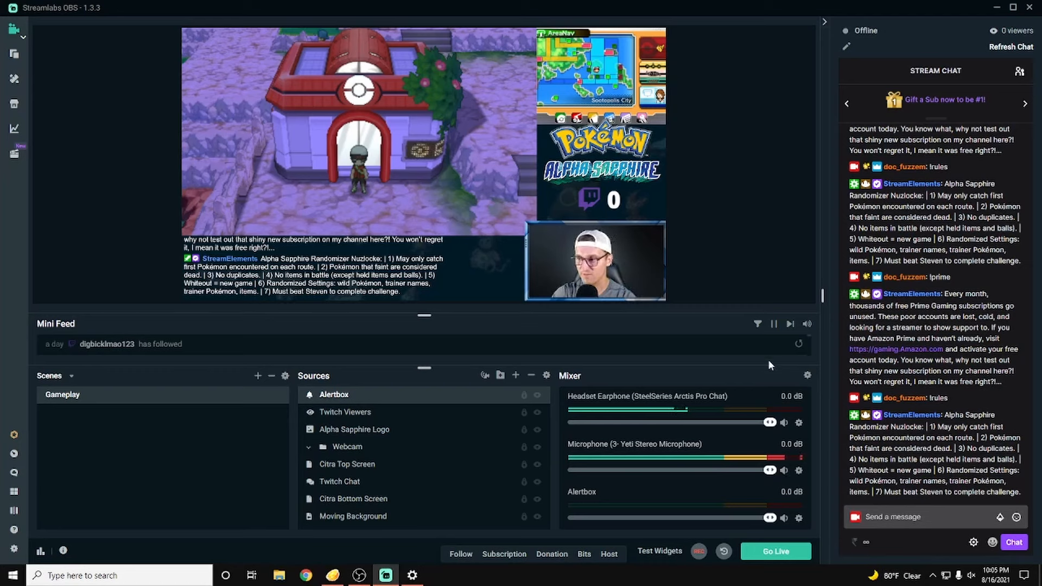
Add a Limiter filter to the microphone under its default name and set its threshold to -10.
click(798, 471)
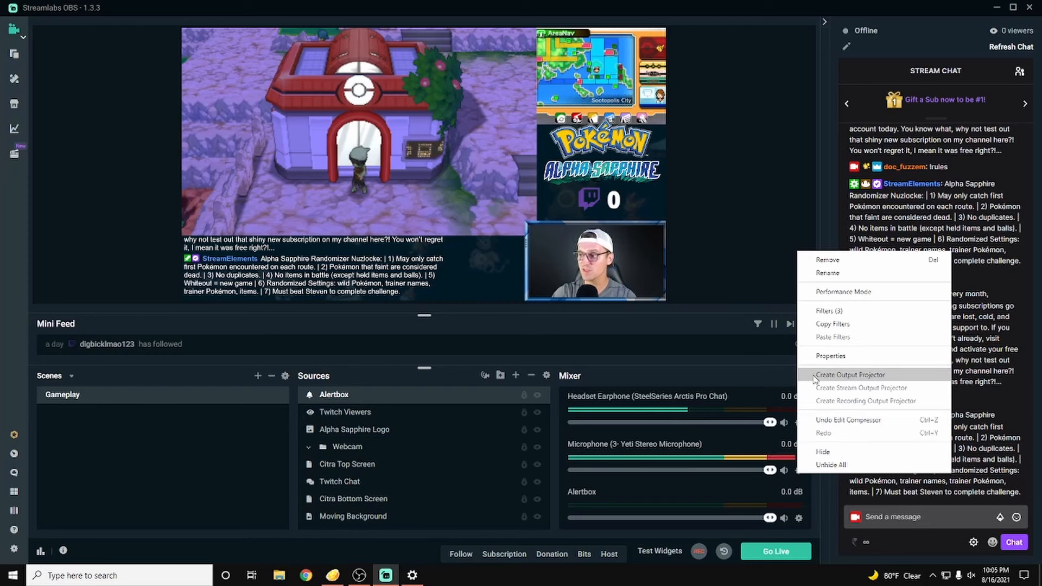
click(830, 310)
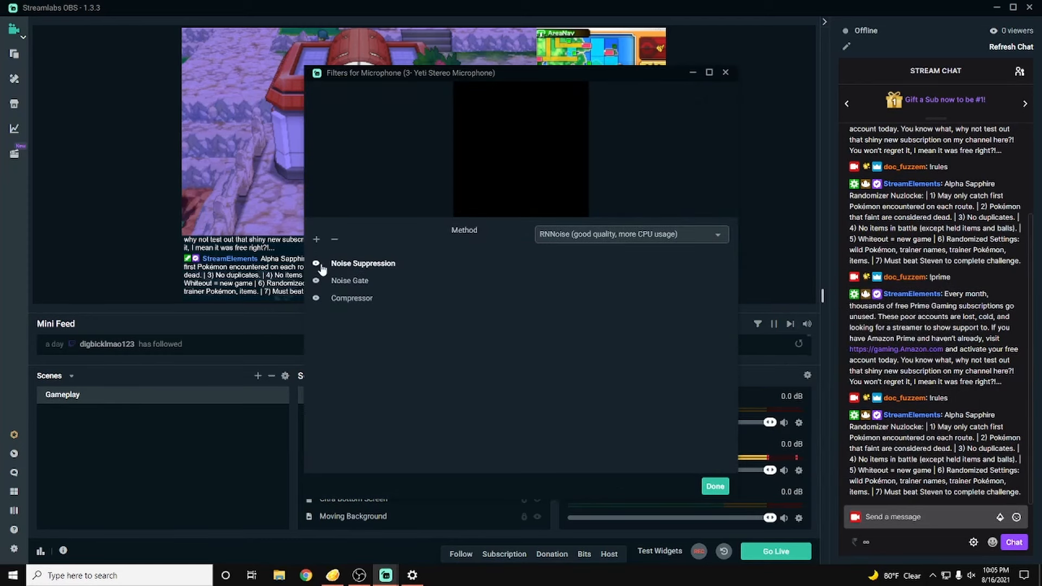
click(316, 239)
click(387, 195)
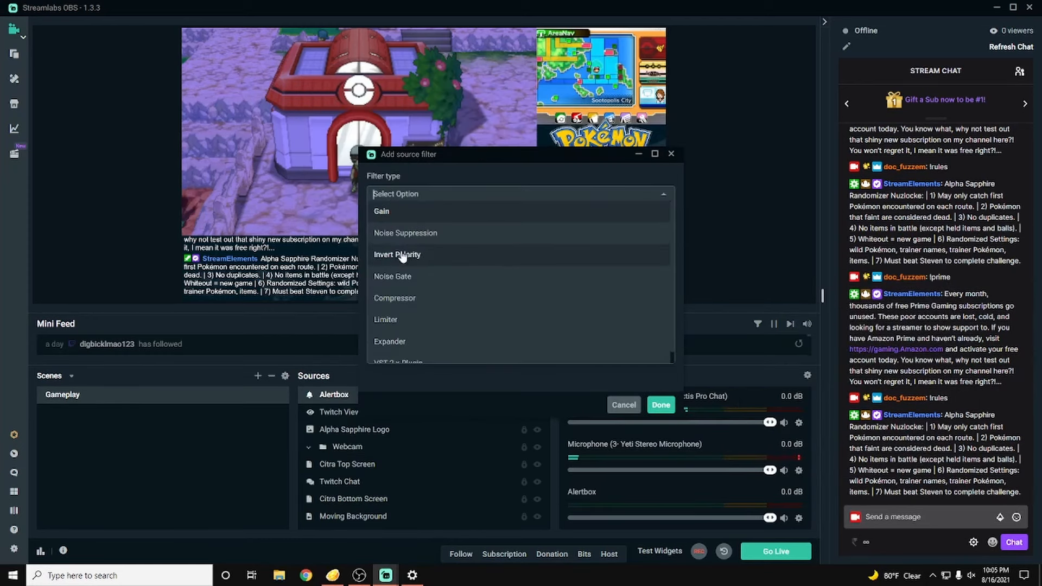
click(386, 319)
click(659, 405)
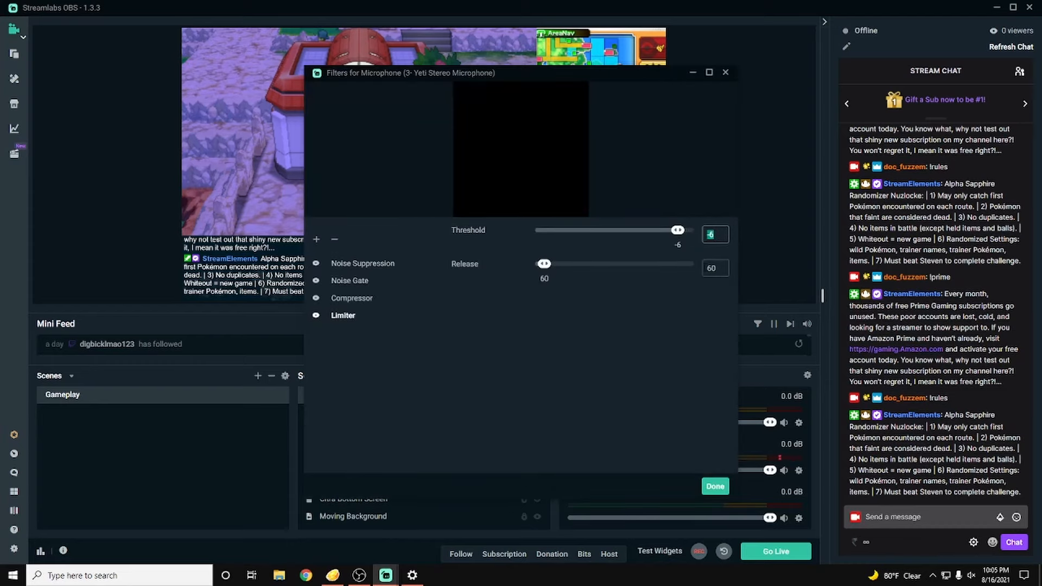
text(-10)
click(710, 487)
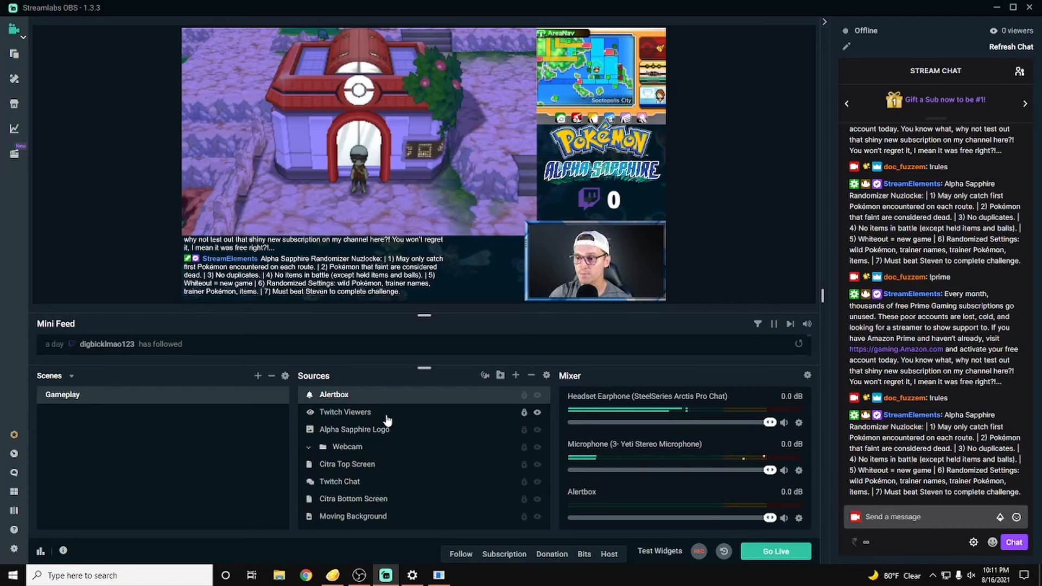
Expand the Webcam source folder to examine the sources grouped in it, and collapse it again.
click(314, 445)
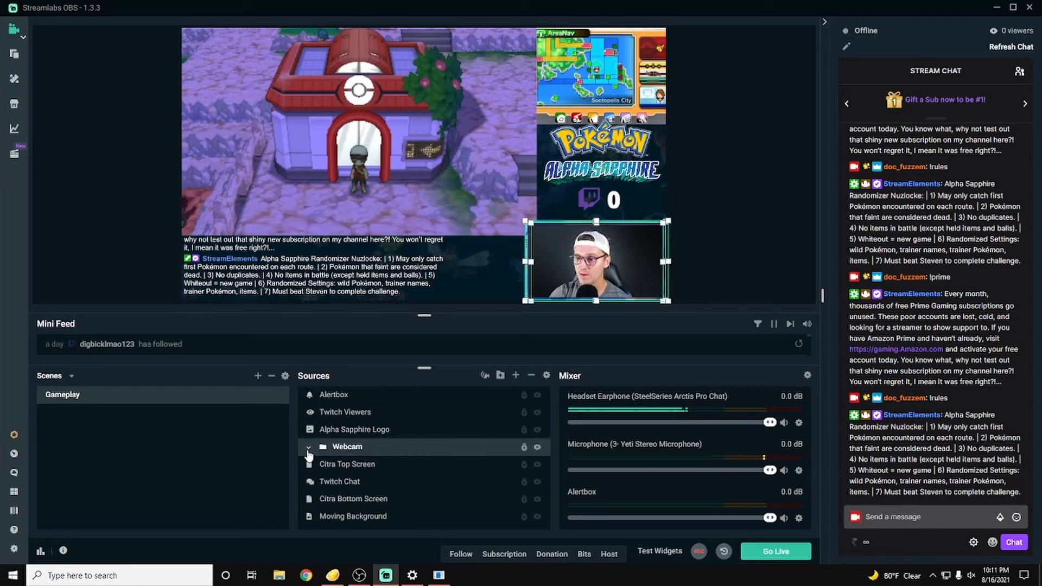
click(311, 446)
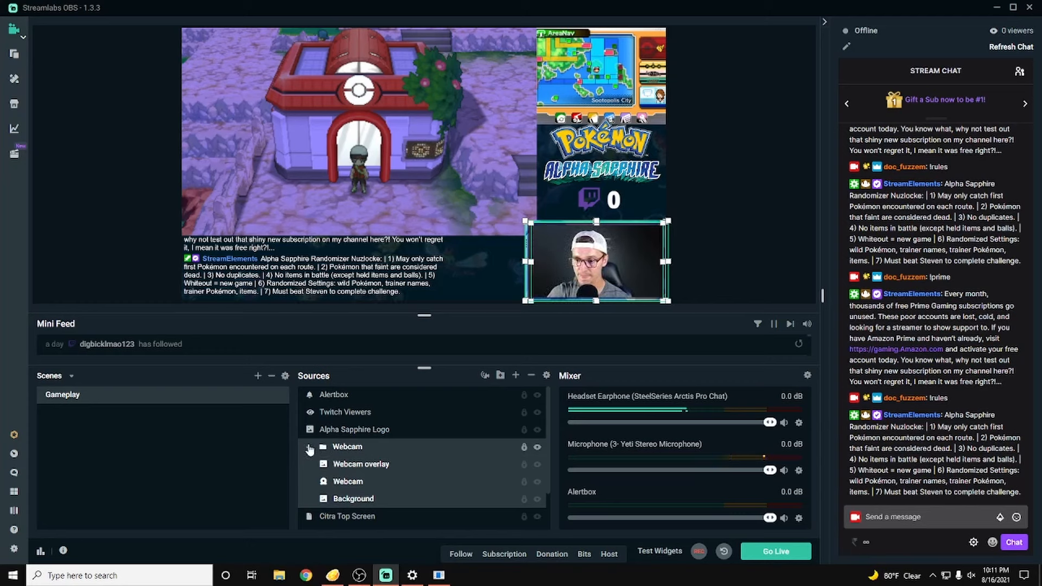
click(308, 446)
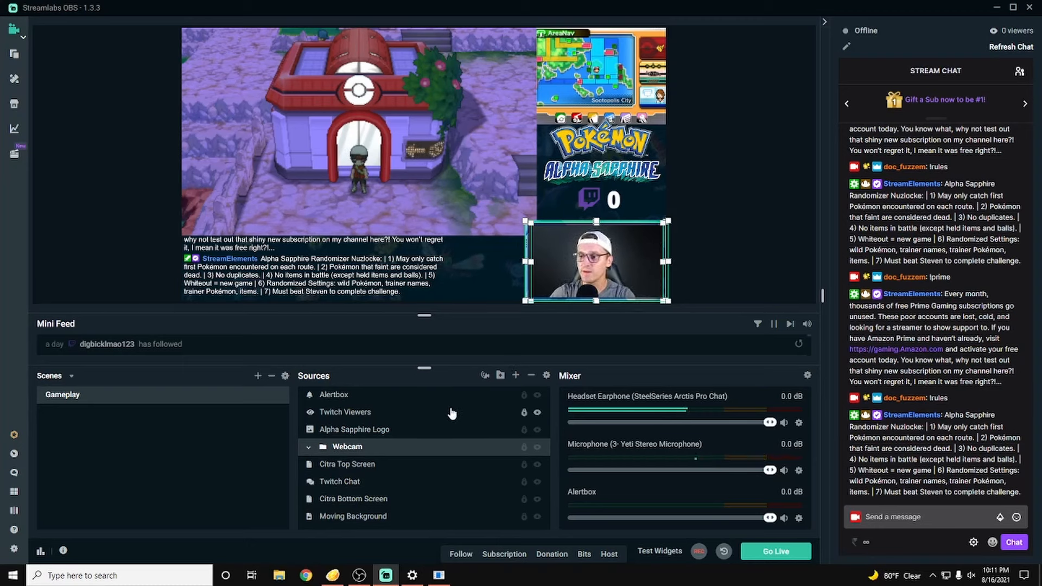
Hide the Twitch Viewers source and add a new image source named Randomizer, using the Randomizer logo picture from Saved Pictures.
click(537, 412)
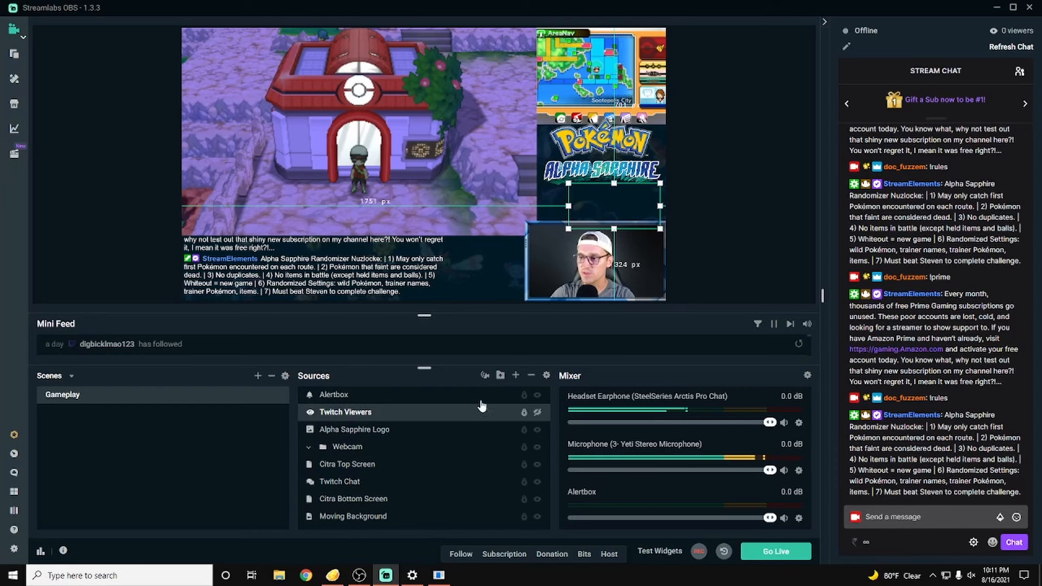
click(516, 375)
click(283, 279)
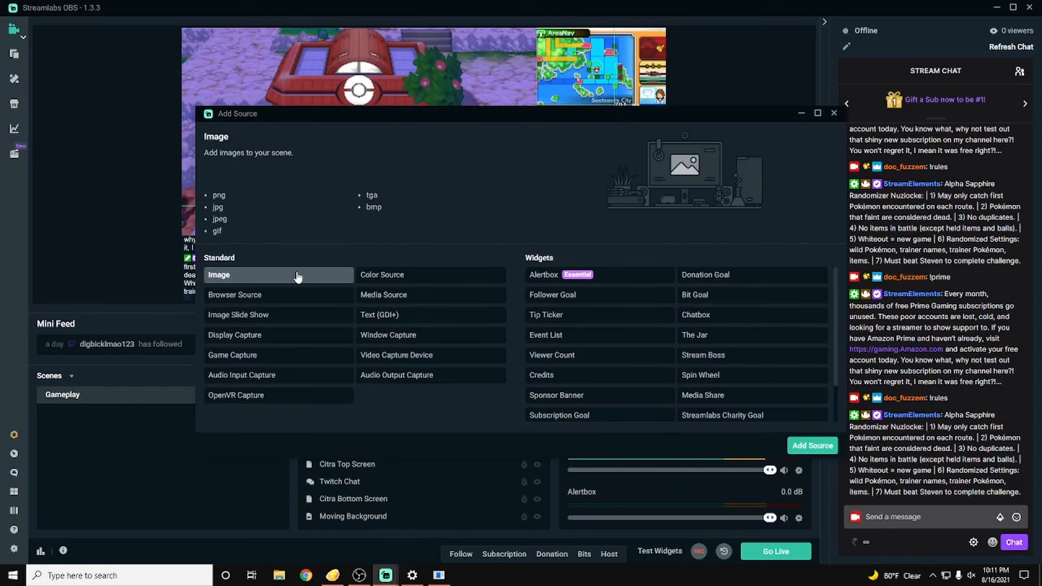
click(796, 444)
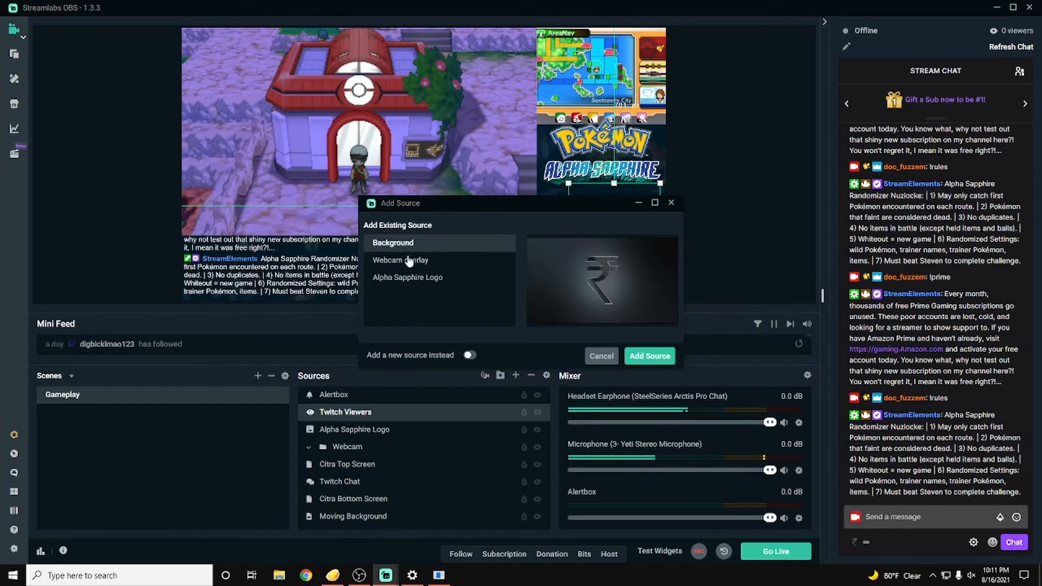
click(469, 355)
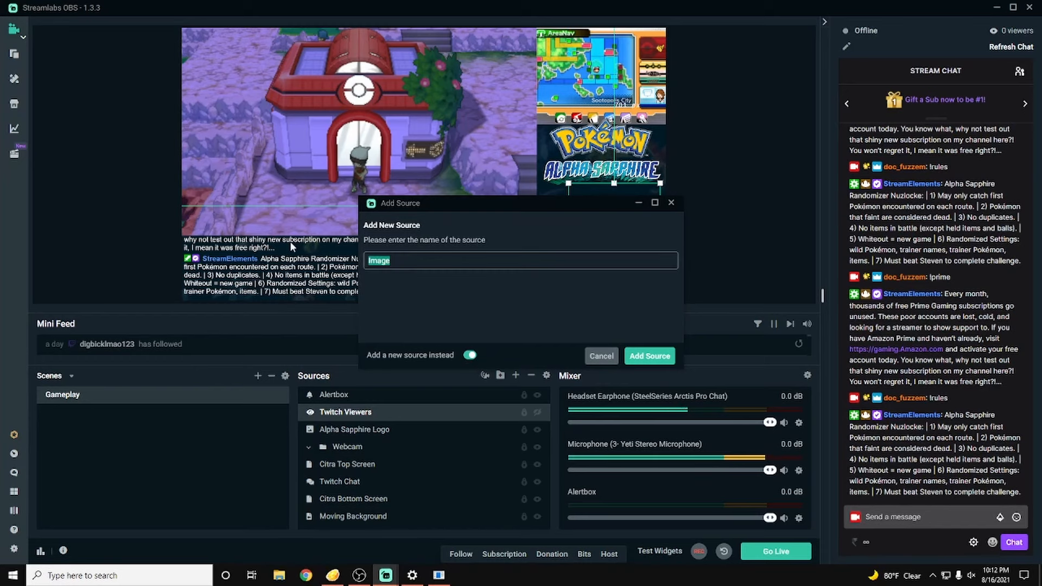
text(Randomizer)
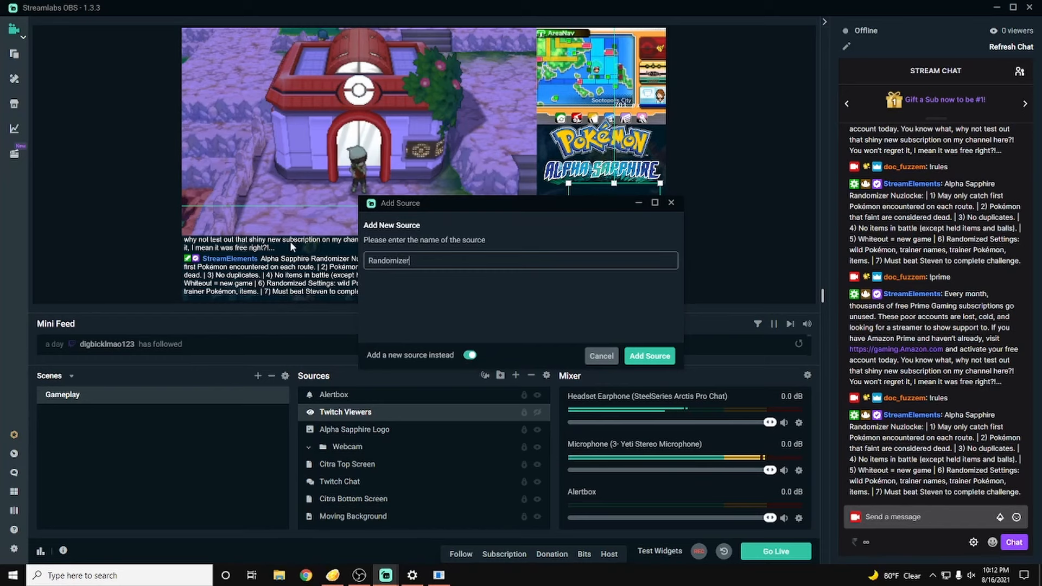
click(650, 357)
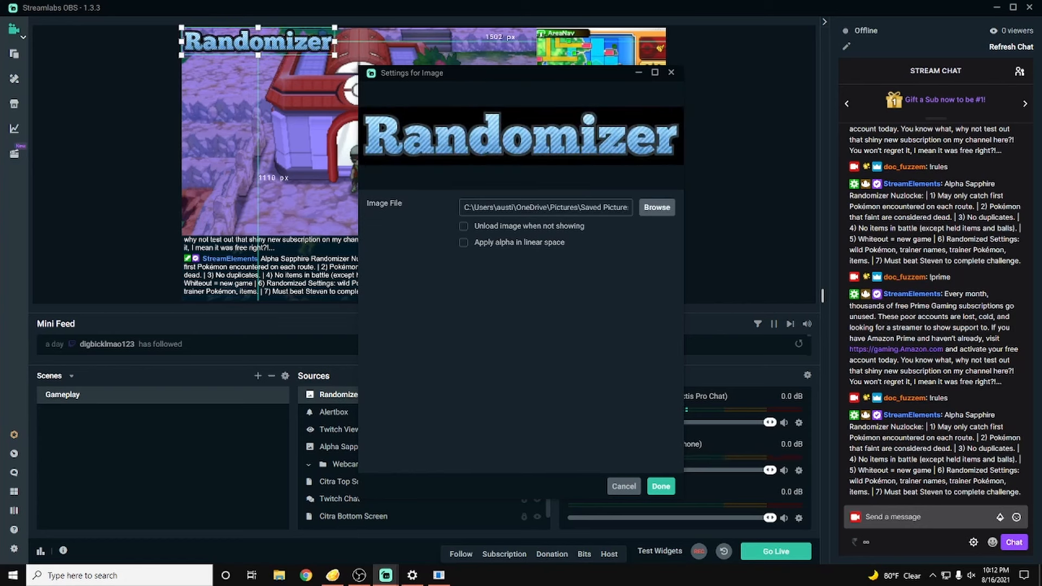
click(661, 487)
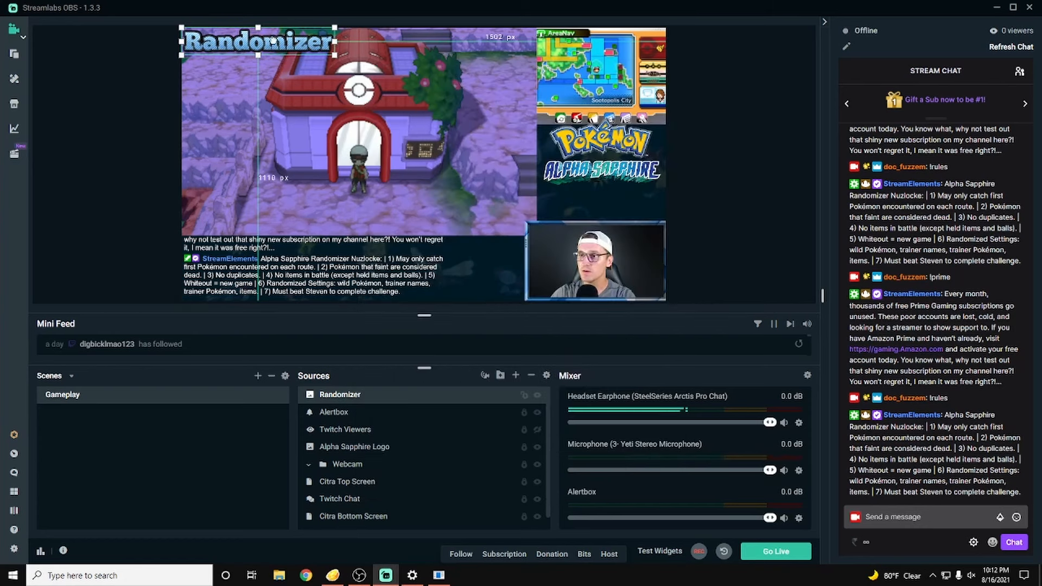
Shrink the Randomizer image and place it between the Alpha Sapphire logo and the webcam, then deselect it.
drag(228, 43, 544, 198)
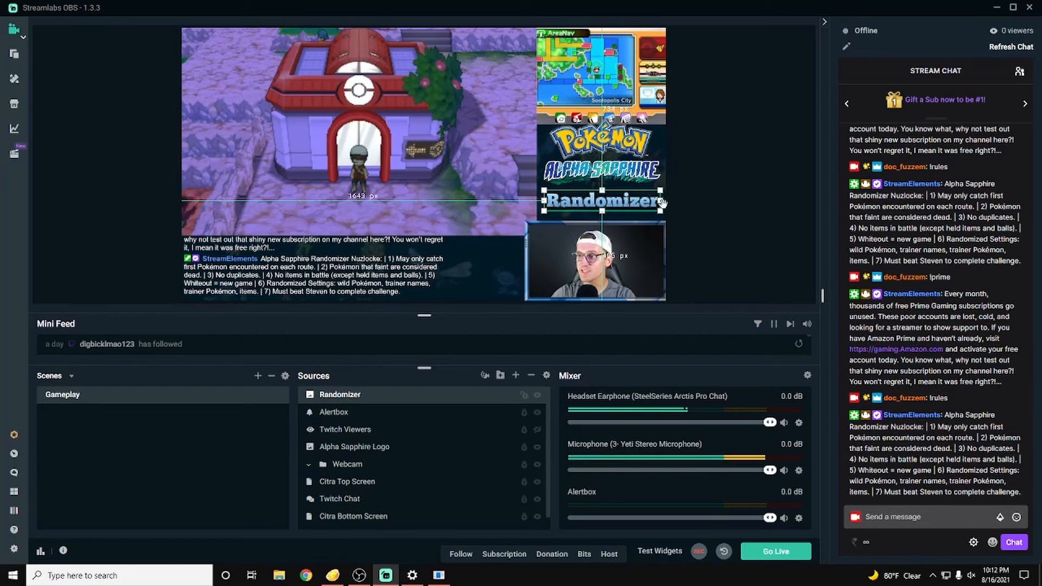
click(779, 236)
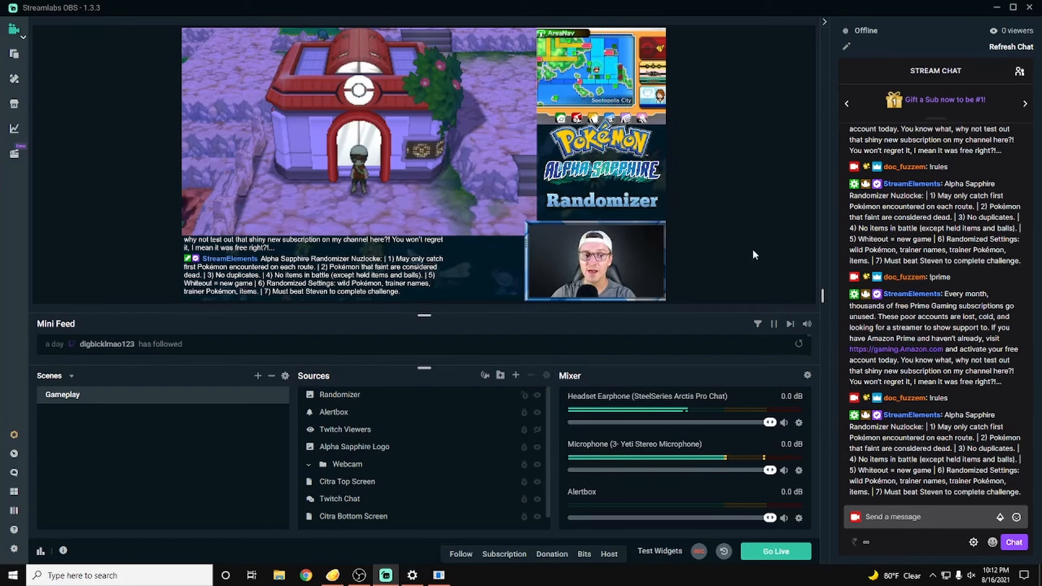